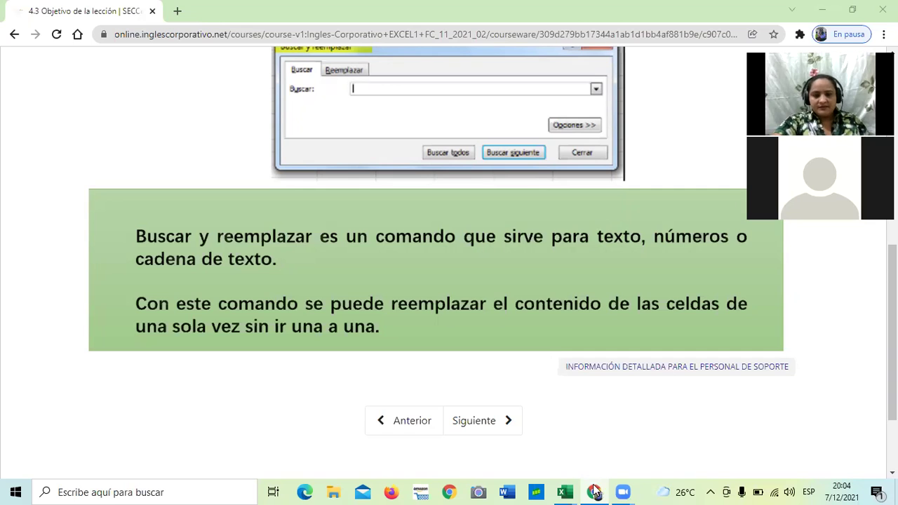
# Read through the Buscar y reemplazar lesson objective and continue to unit 4.4 - Herramienta buscar y reemplazar.
pyautogui.scroll(3, 553, 294)
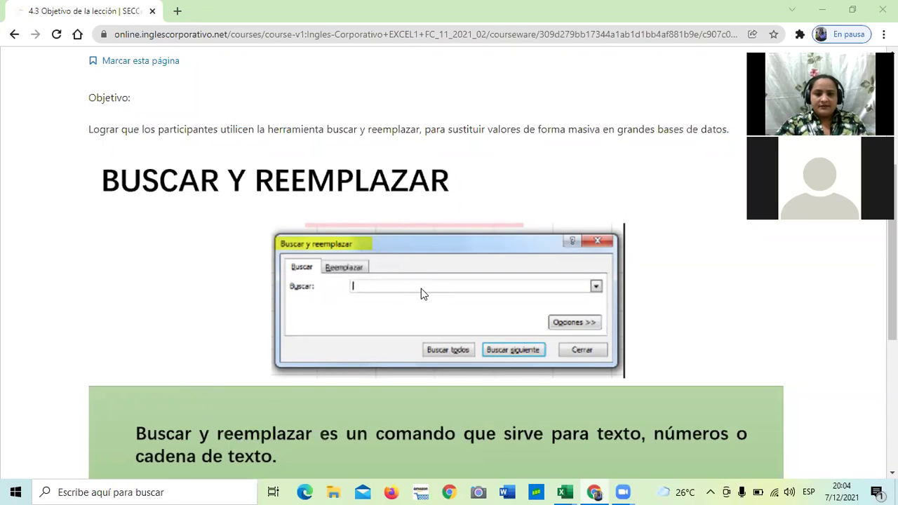
pyautogui.scroll(-3, 418, 294)
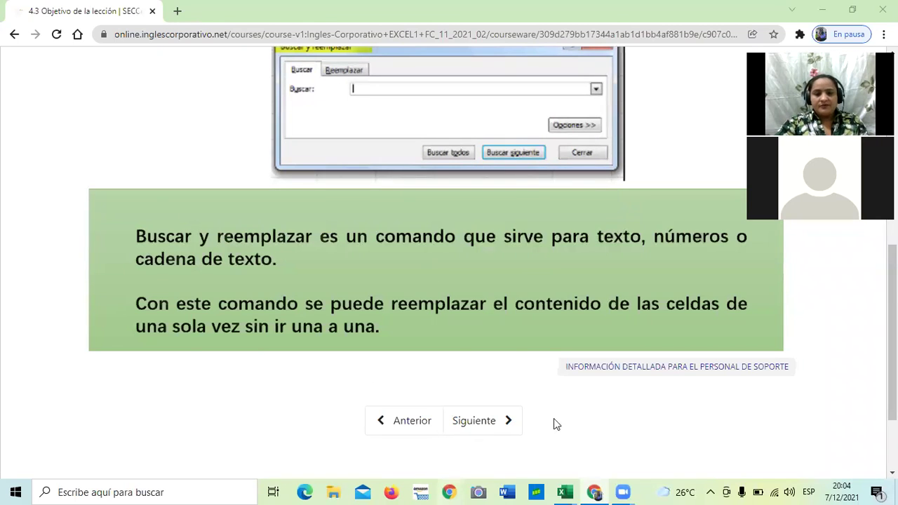
pyautogui.scroll(2, 589, 120)
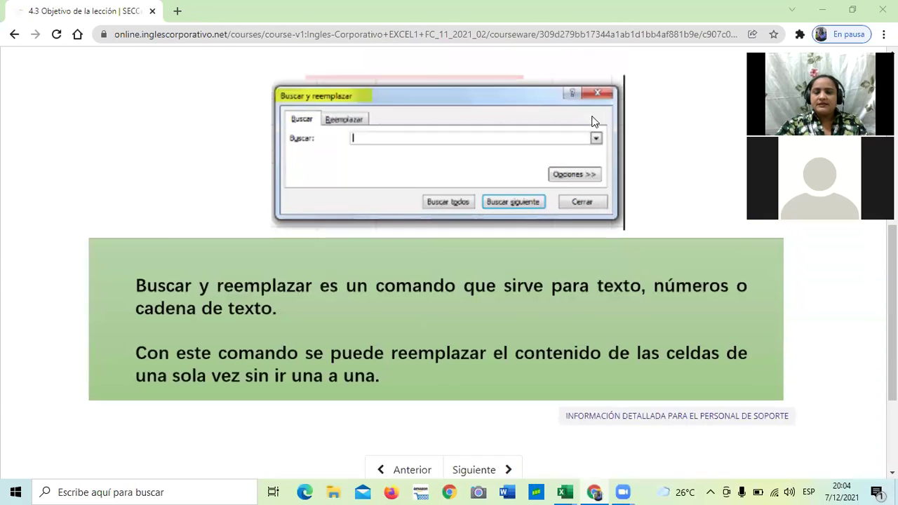
pyautogui.scroll(-1, 591, 125)
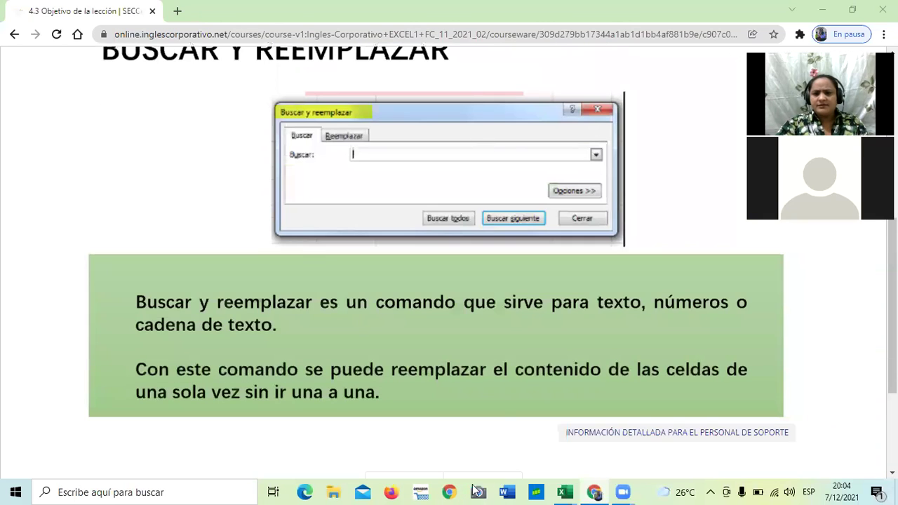
pyautogui.scroll(-1, 493, 389)
pyautogui.click(490, 421)
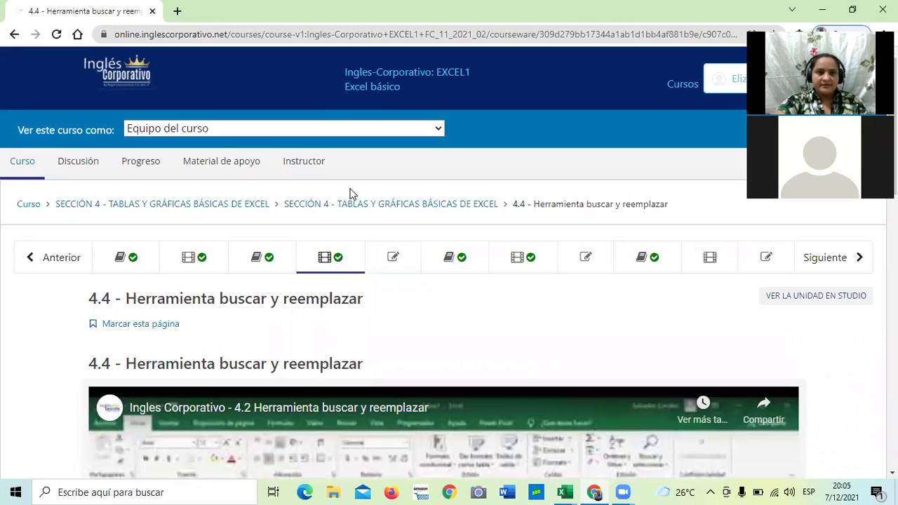
# Bring the unit's lesson video into view and raise the system volume to 100.
pyautogui.scroll(-3, 414, 198)
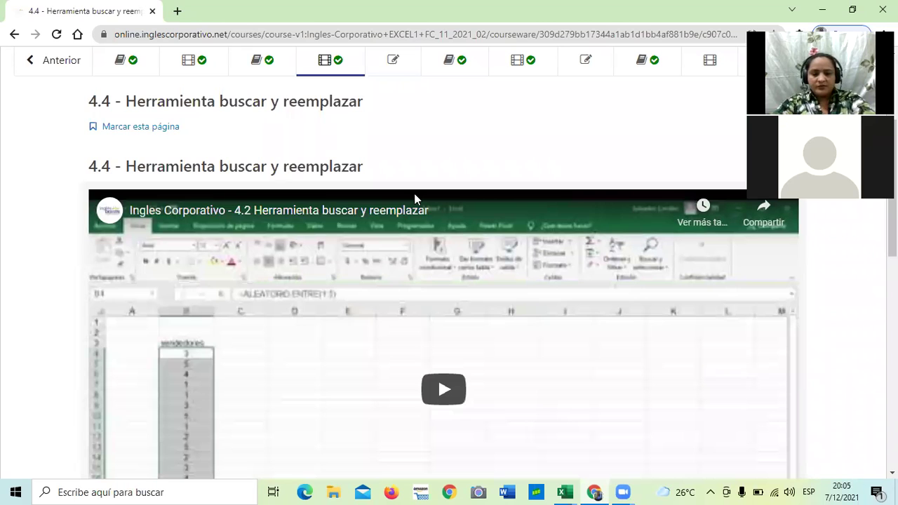
pyautogui.press('XF86AudioRaiseVolume')
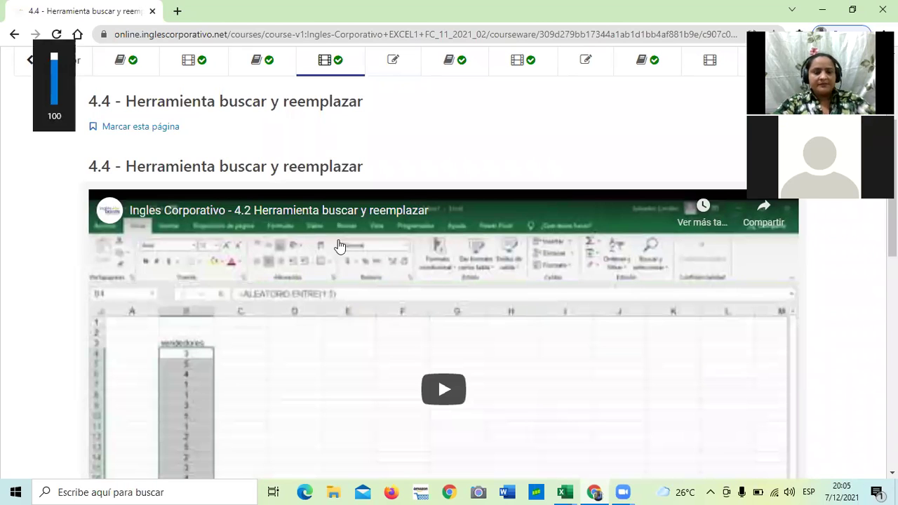
pyautogui.scroll(-4, 319, 259)
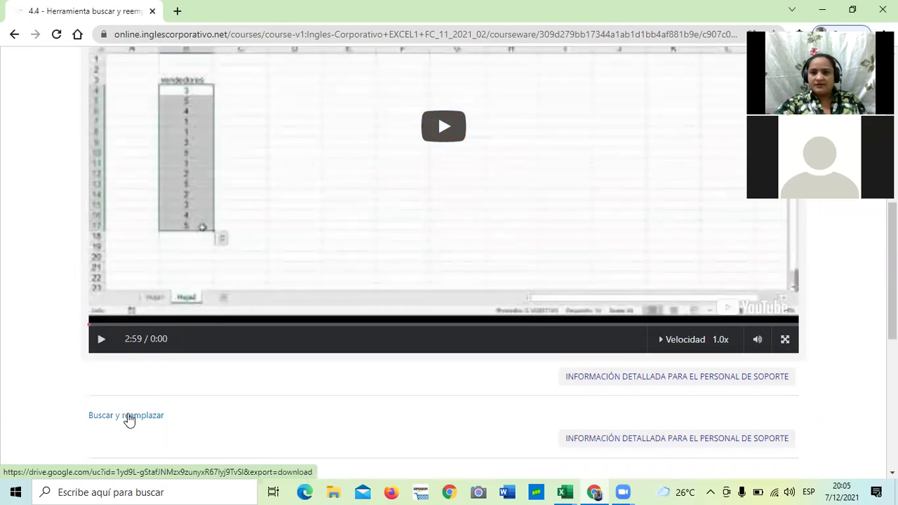
pyautogui.scroll(1, 522, 219)
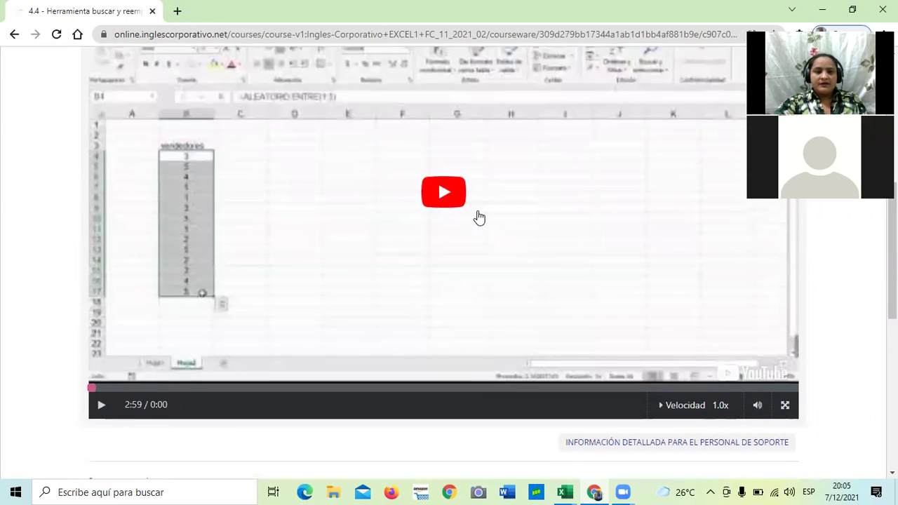
pyautogui.scroll(2, 479, 218)
pyautogui.scroll(-1, 478, 218)
pyautogui.press('XF86AudioRaiseVolume')
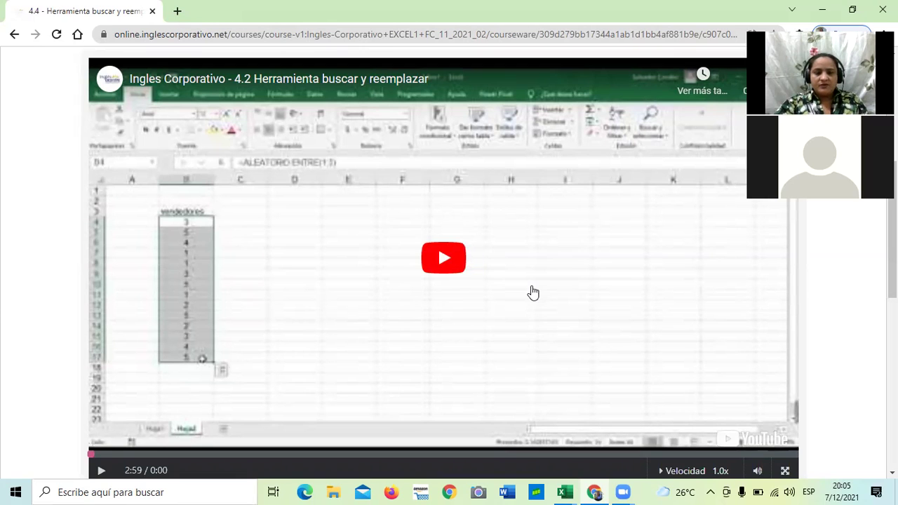
# Play the Herramienta buscar y reemplazar video and rewind it to the beginning.
pyautogui.click(449, 257)
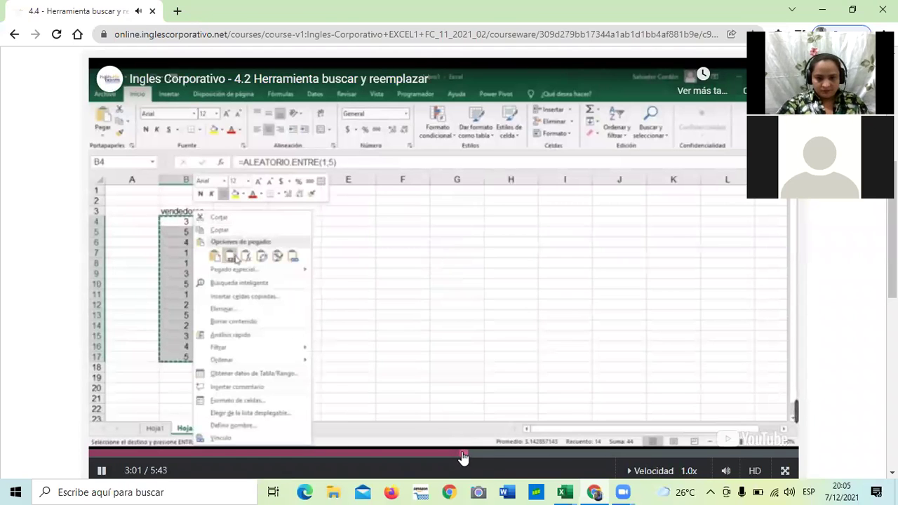
pyautogui.moveTo(461, 454); pyautogui.dragTo(106, 452)
pyautogui.click(90, 454)
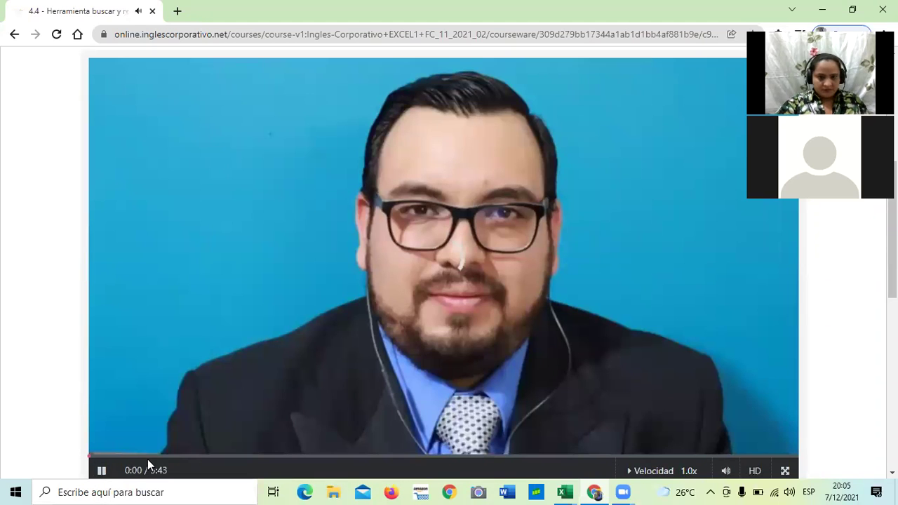
# Try to get the lesson video playing from its start by pausing and resuming it.
pyautogui.scroll(-1, 96, 410)
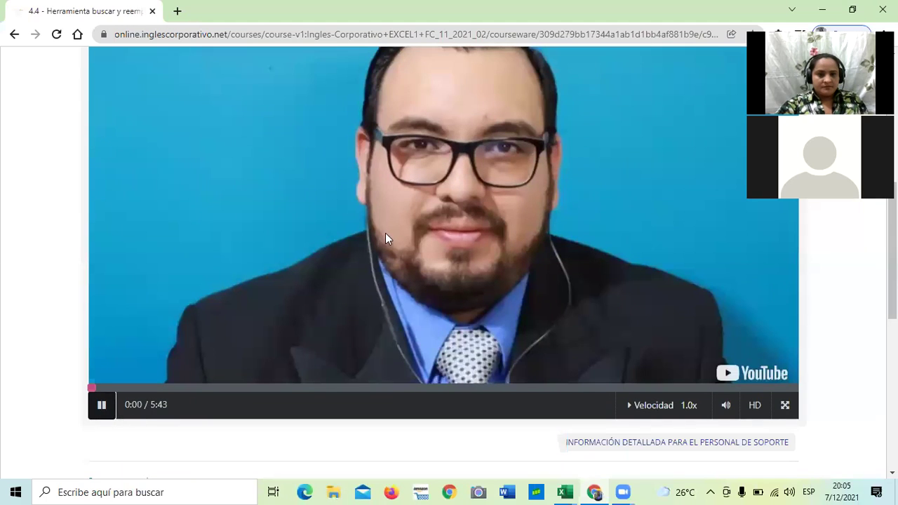
pyautogui.scroll(1, 385, 238)
pyautogui.click(496, 269)
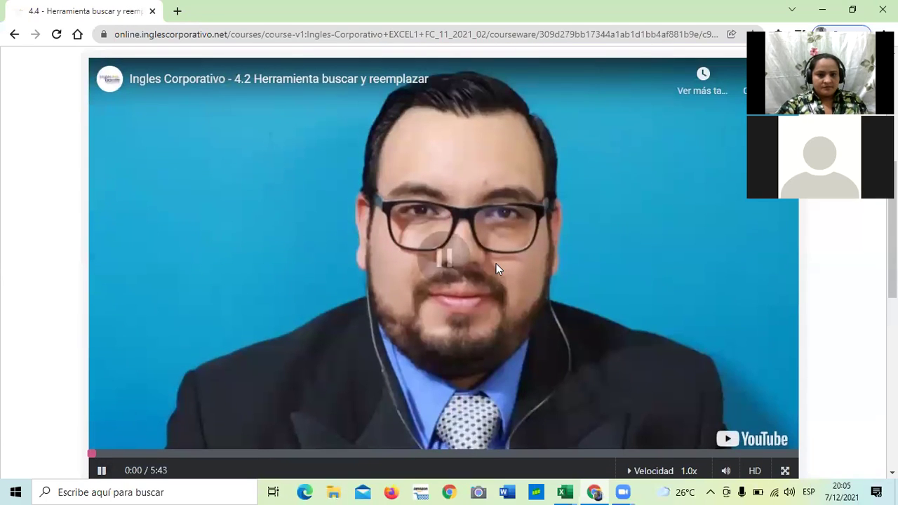
pyautogui.click(100, 472)
pyautogui.click(666, 471)
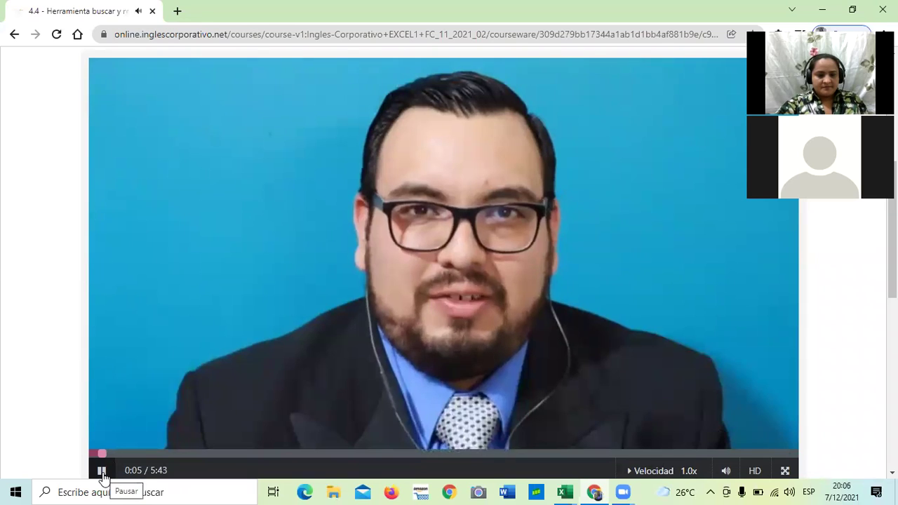
# Return the lesson video to 0:00 and try pausing and resuming playback twice.
pyautogui.click(94, 454)
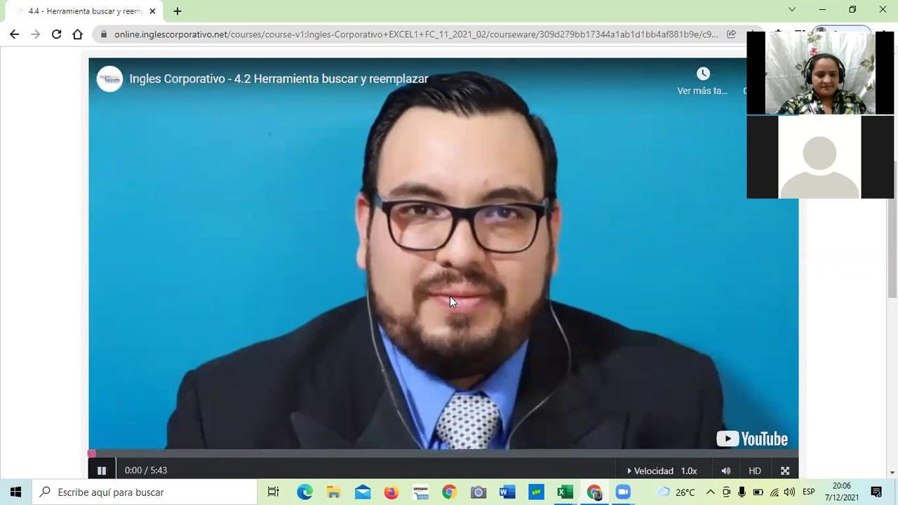
pyautogui.click(474, 282)
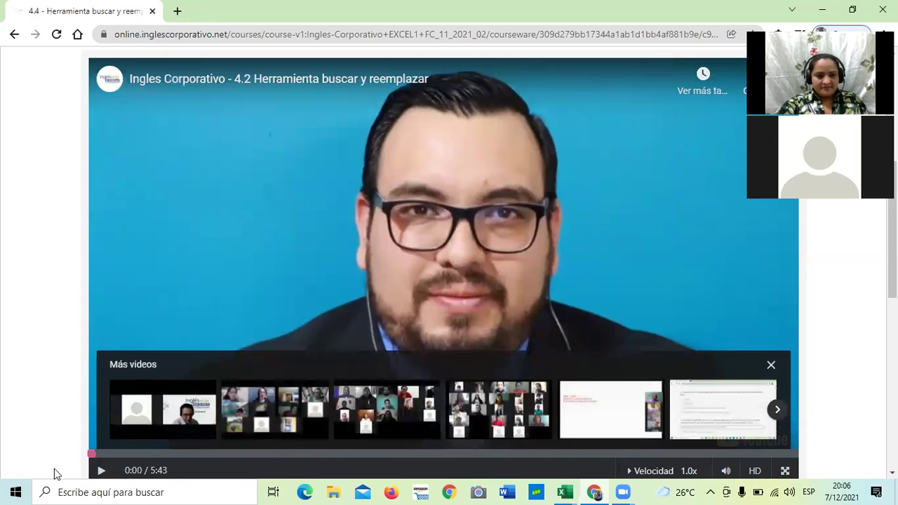
pyautogui.click(100, 471)
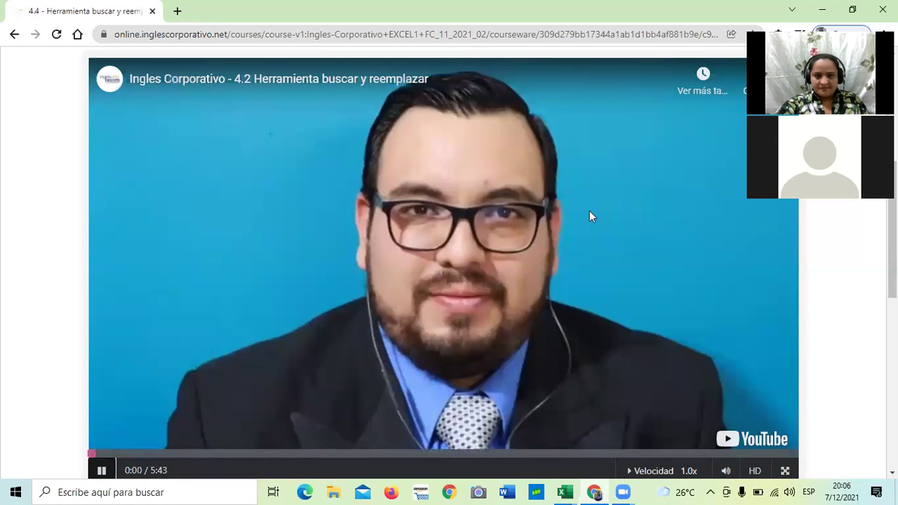
pyautogui.scroll(1, 588, 221)
pyautogui.scroll(-1, 586, 228)
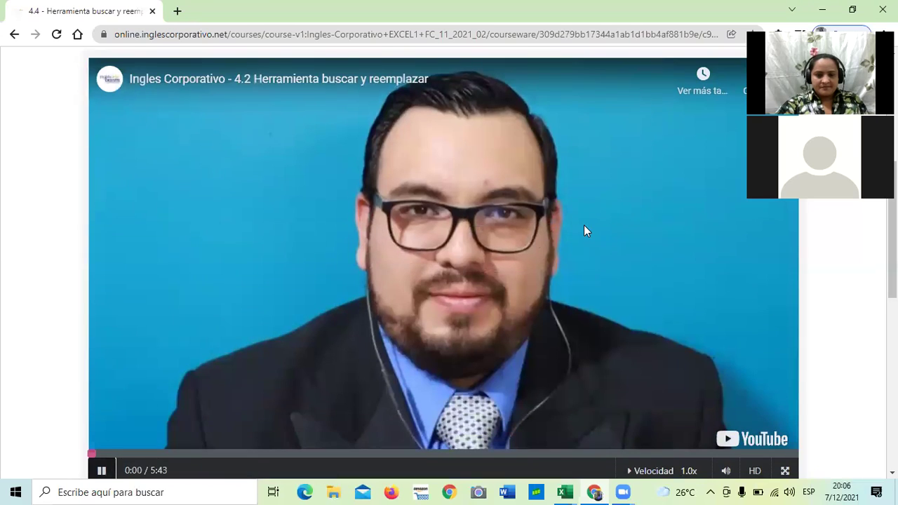
pyautogui.click(102, 472)
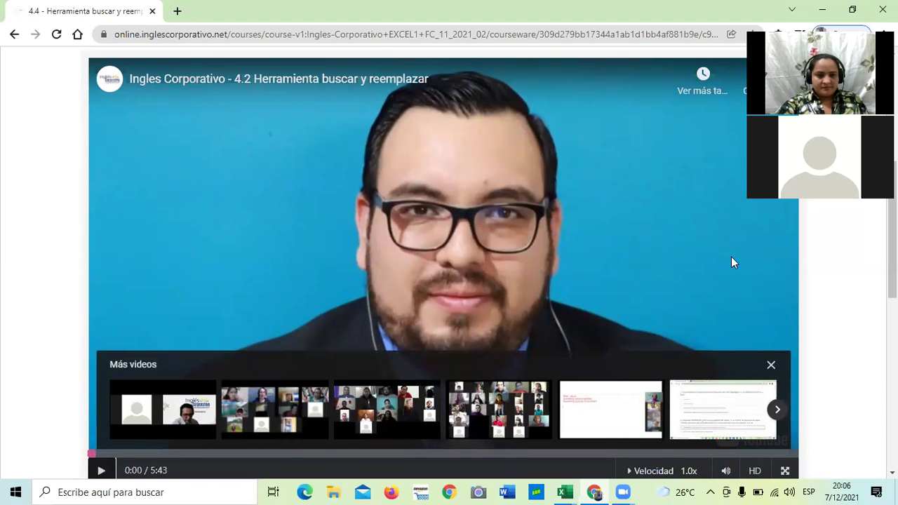
pyautogui.click(102, 473)
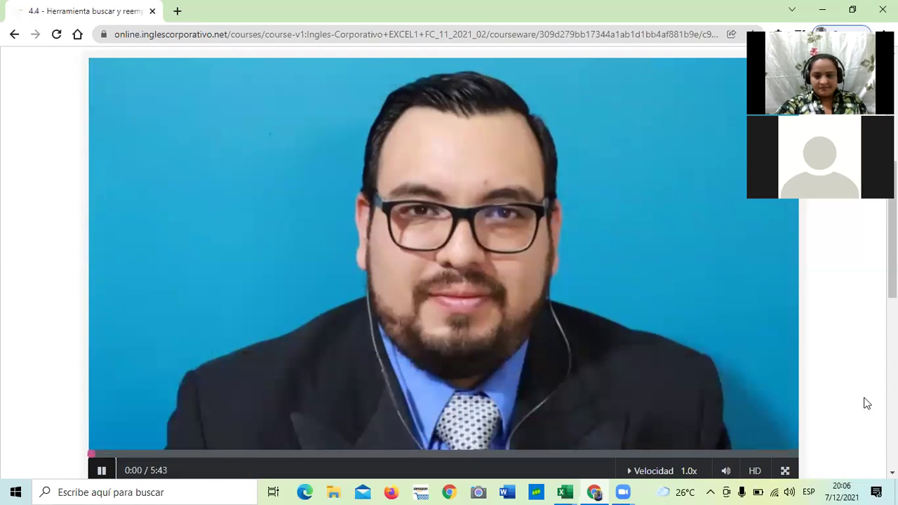
# Skip the lesson video to 0:05 and 0:10, go back to 0:05, and return to 0:10.
pyautogui.scroll(3, 446, 62)
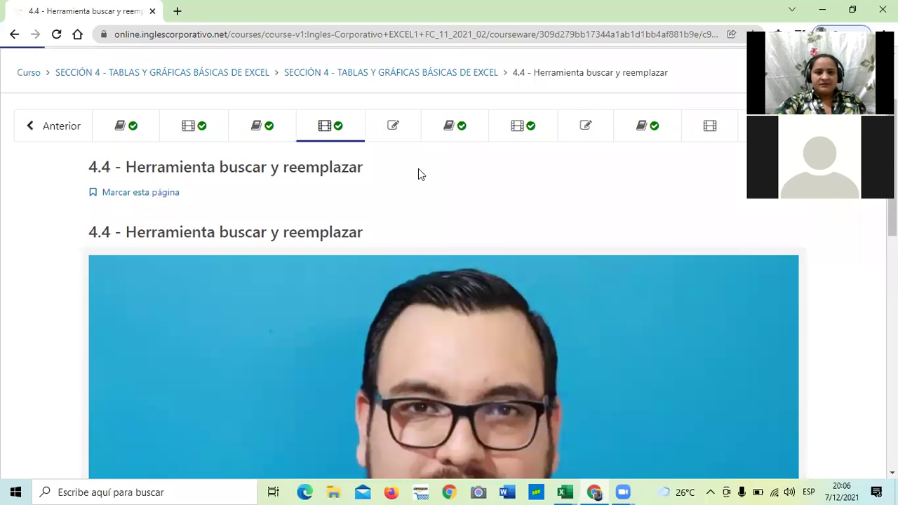
pyautogui.scroll(-3, 173, 320)
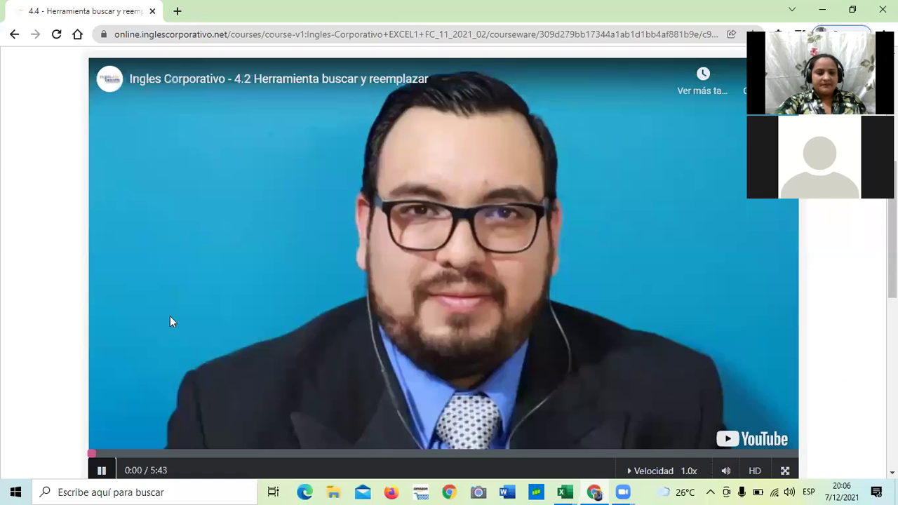
pyautogui.click(96, 454)
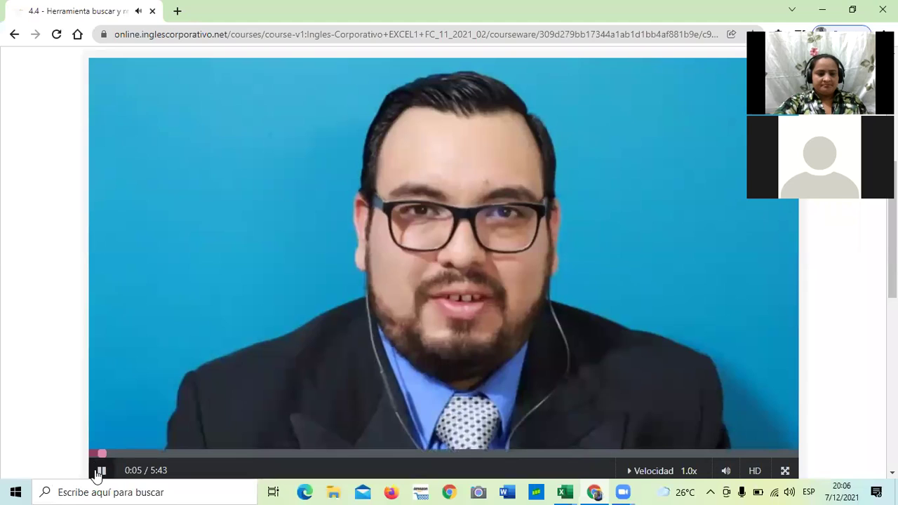
pyautogui.click(111, 454)
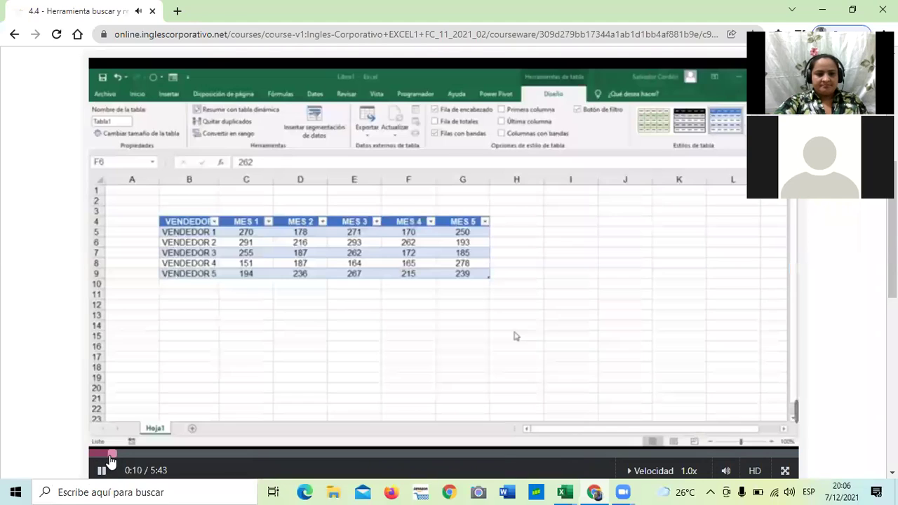
pyautogui.click(102, 454)
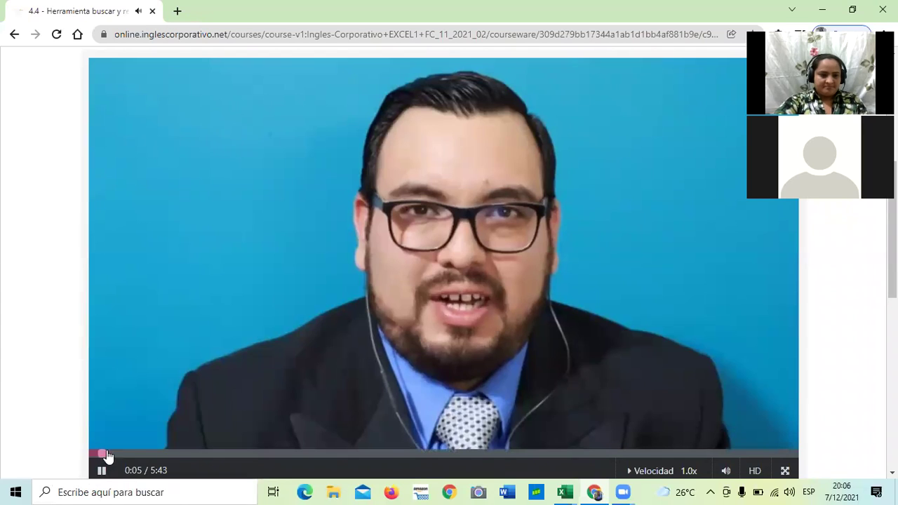
pyautogui.click(111, 454)
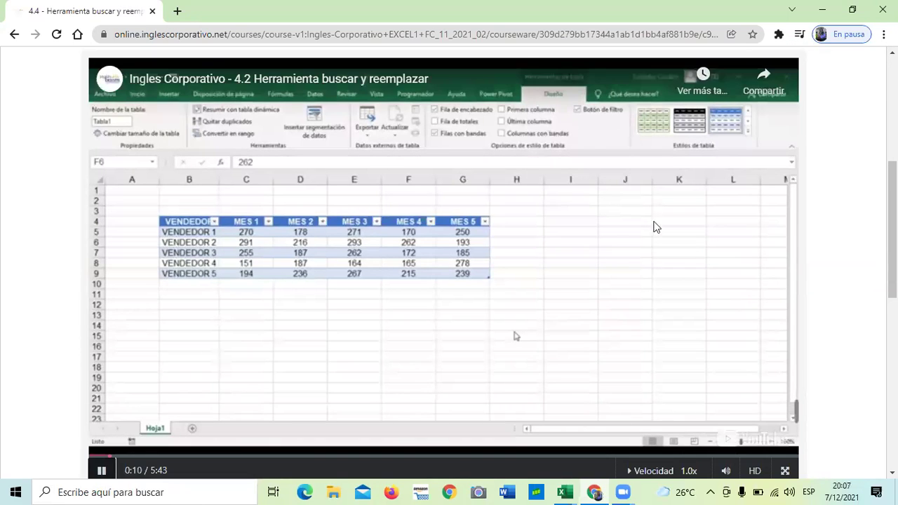
# Pause the lesson video at 0:10 and resume its playback.
pyautogui.click(430, 256)
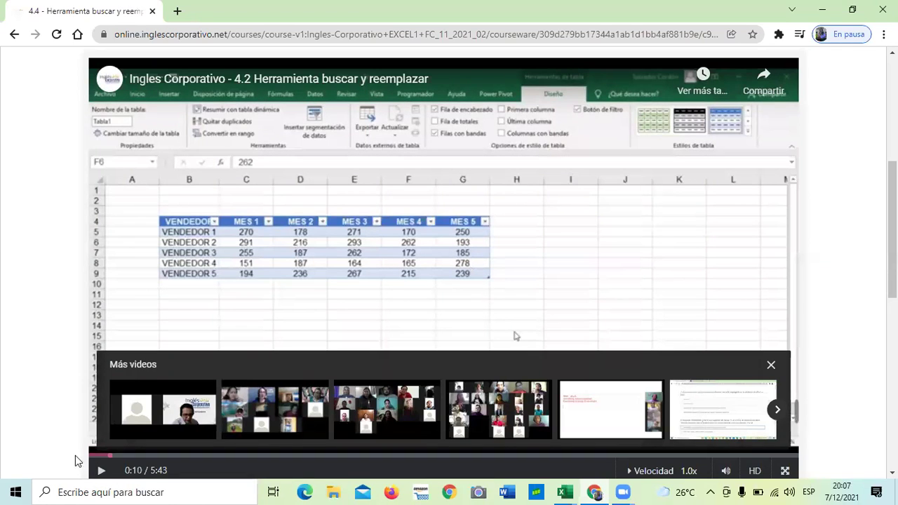
pyautogui.click(99, 472)
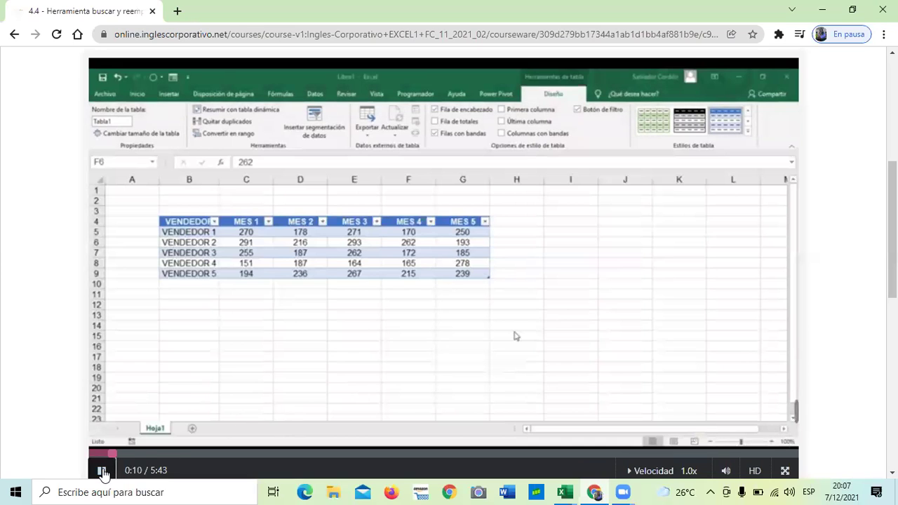
pyautogui.scroll(2, 279, 372)
pyautogui.scroll(-1, 283, 365)
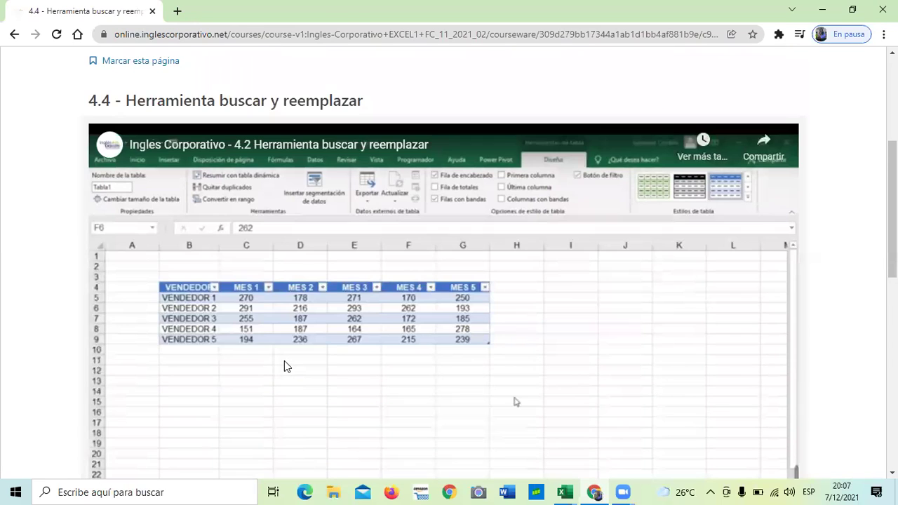
pyautogui.scroll(-2, 111, 405)
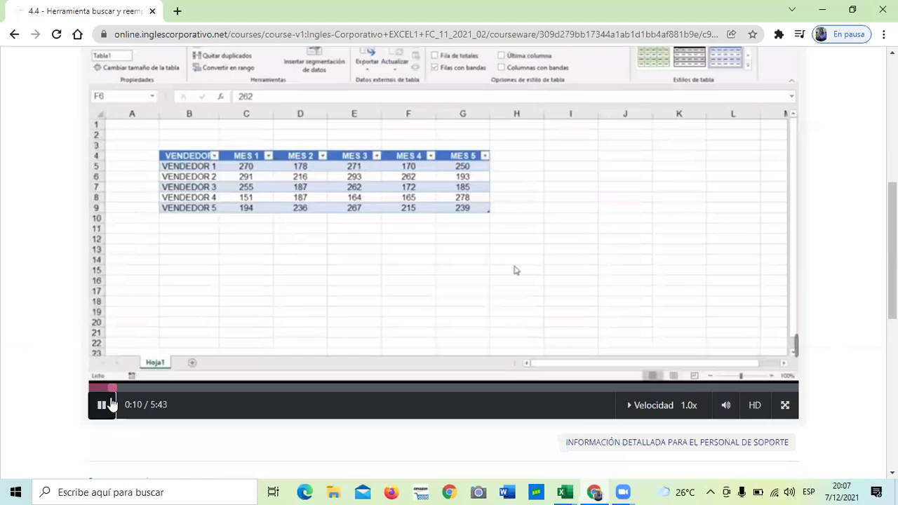
# Restart the lesson video from 0:00 and keep the whole player in view.
pyautogui.click(94, 389)
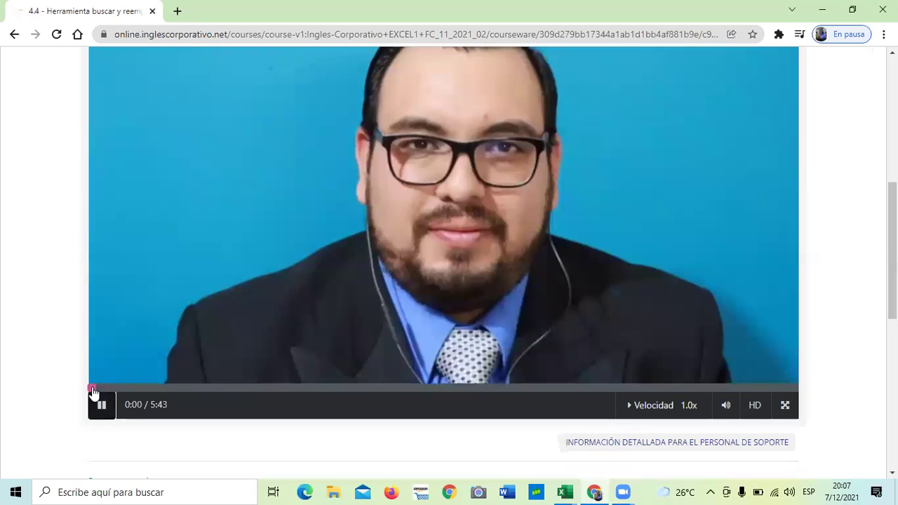
pyautogui.scroll(3, 124, 410)
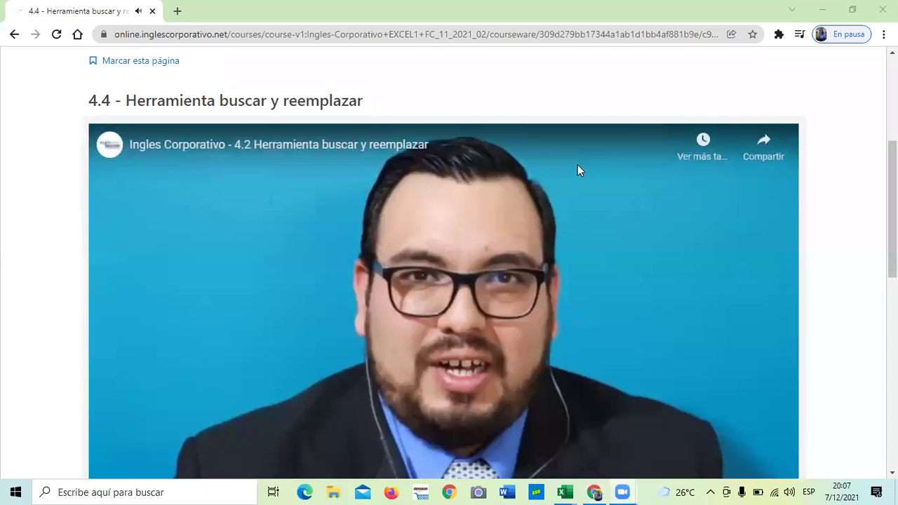
pyautogui.scroll(-1, 505, 229)
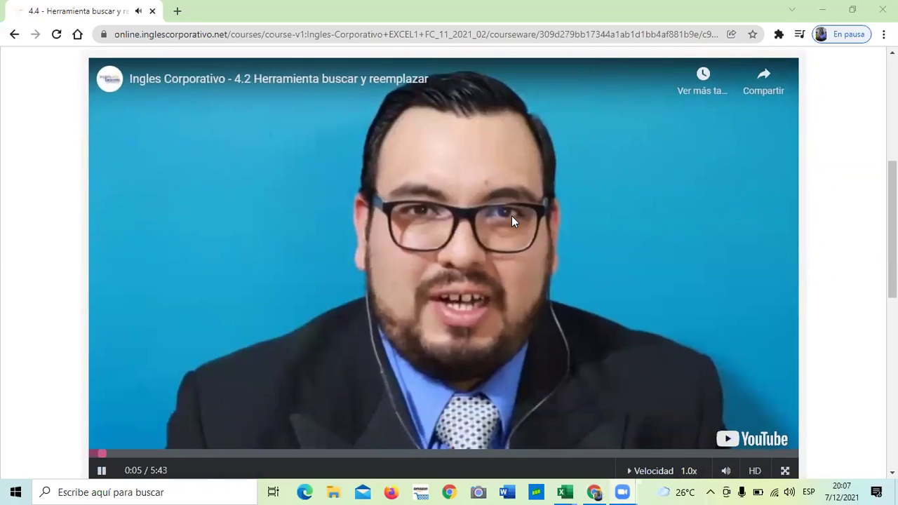
# Lower the system volume to 56 while the video plays.
pyautogui.press('XF86AudioLowerVolume')
pyautogui.press('XF86AudioLowerVolume')
pyautogui.press('XF86AudioLowerVolume')
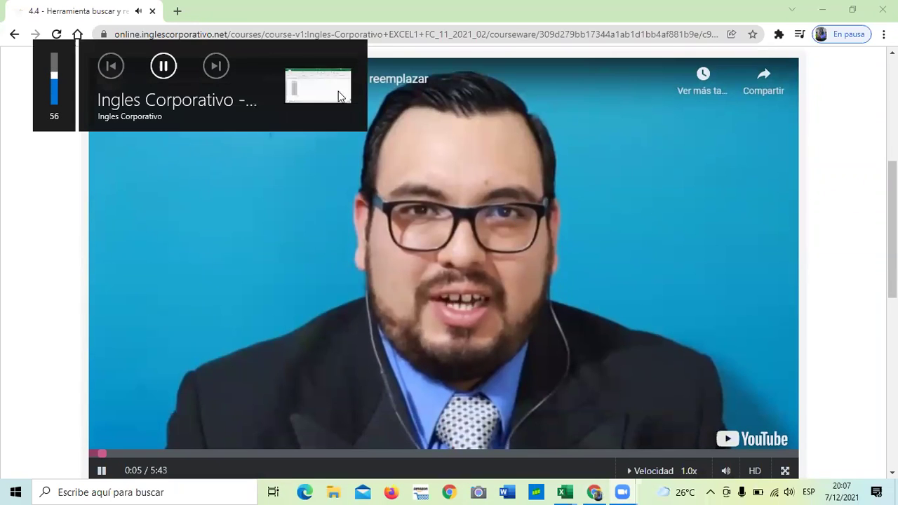
# Pause and resume the lesson video at 0:05, and restart it from 0:00.
pyautogui.click(429, 258)
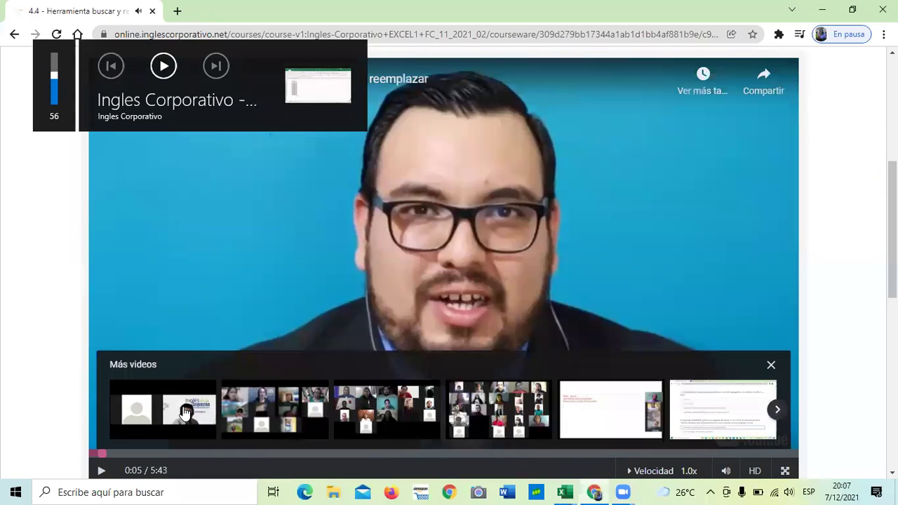
pyautogui.click(102, 471)
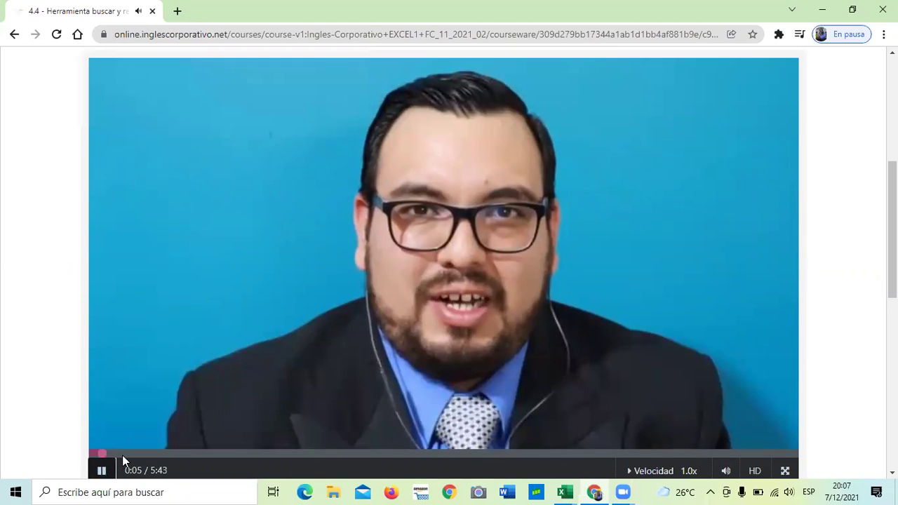
pyautogui.click(93, 453)
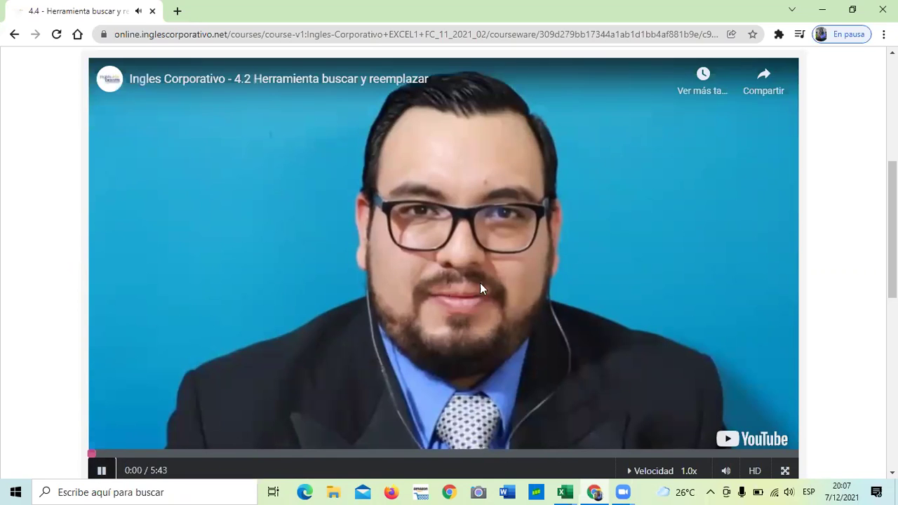
# Skip the lesson video to 0:40, resume its playback there and raise the system volume to 100.
pyautogui.click(176, 451)
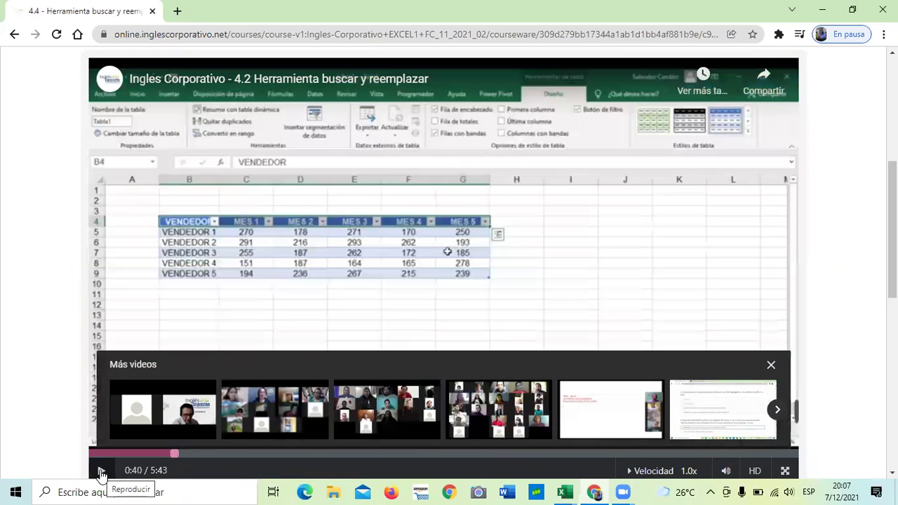
pyautogui.click(101, 474)
pyautogui.press('XF86AudioRaiseVolume')
pyautogui.press('XF86AudioRaiseVolume')
pyautogui.press('XF86AudioRaiseVolume')
pyautogui.press('XF86AudioRaiseVolume')
pyautogui.press('XF86AudioRaiseVolume')
pyautogui.press('XF86AudioRaiseVolume')
pyautogui.press('XF86AudioRaiseVolume')
pyautogui.press('XF86AudioRaiseVolume')
pyautogui.press('XF86AudioRaiseVolume')
pyautogui.press('XF86AudioRaiseVolume')
pyautogui.press('XF86AudioRaiseVolume')
pyautogui.press('XF86AudioRaiseVolume')
pyautogui.press('XF86AudioRaiseVolume')
pyautogui.press('XF86AudioRaiseVolume')
pyautogui.press('XF86AudioRaiseVolume')
pyautogui.press('XF86AudioRaiseVolume')
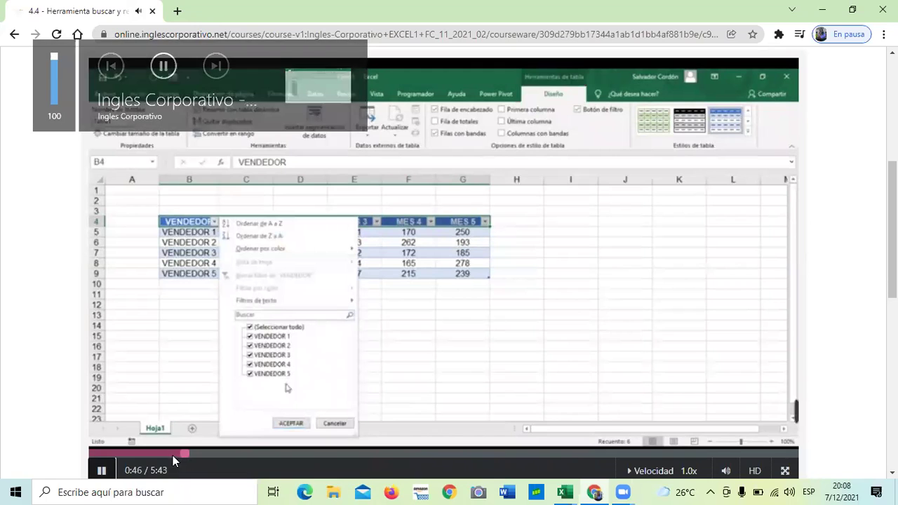
# Take the lesson video back in stages to 0:05, and skip ahead to the opening view of the VENDEDOR table.
pyautogui.click(161, 454)
pyautogui.click(147, 456)
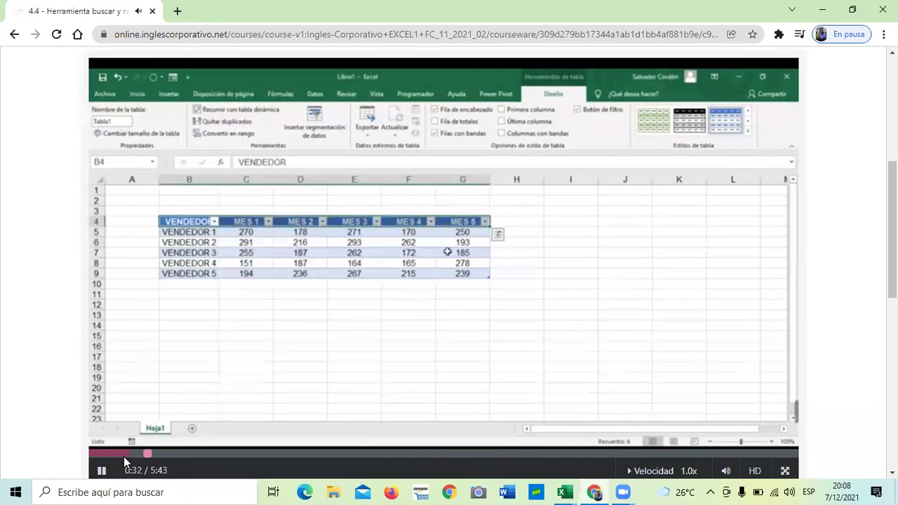
pyautogui.click(112, 454)
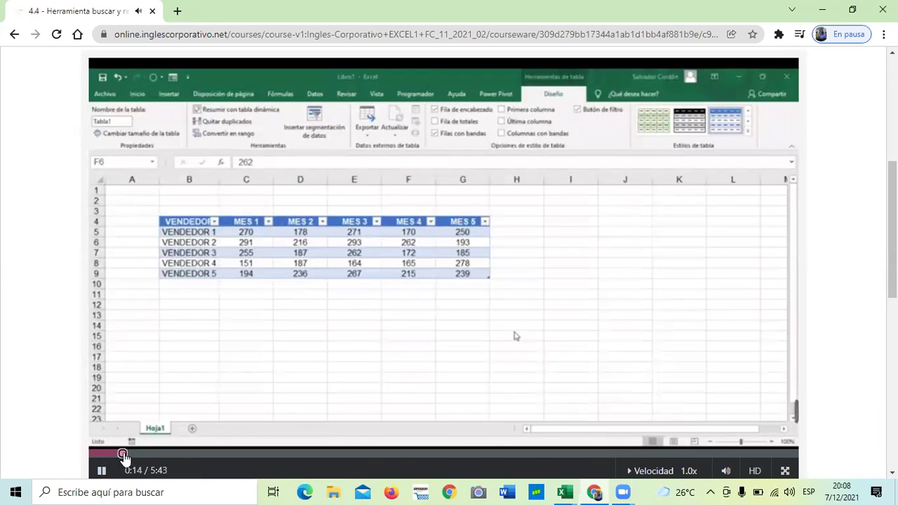
pyautogui.click(102, 457)
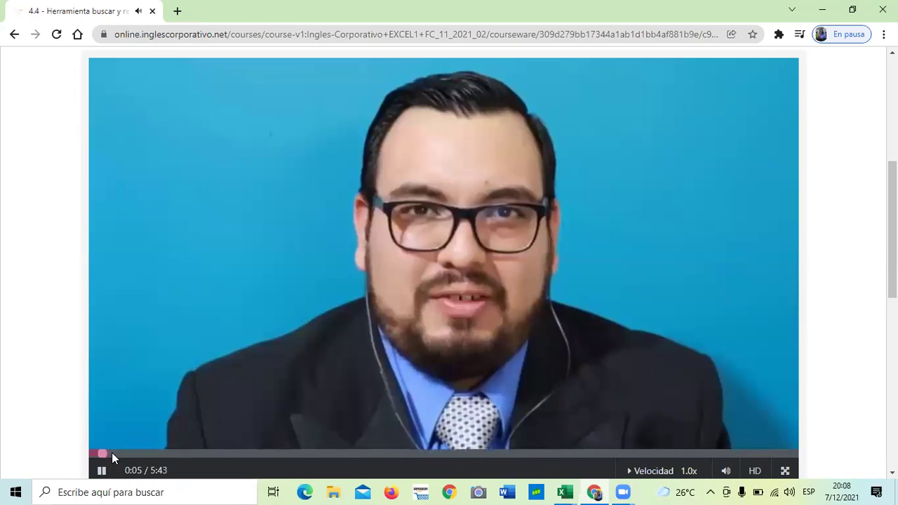
pyautogui.click(112, 454)
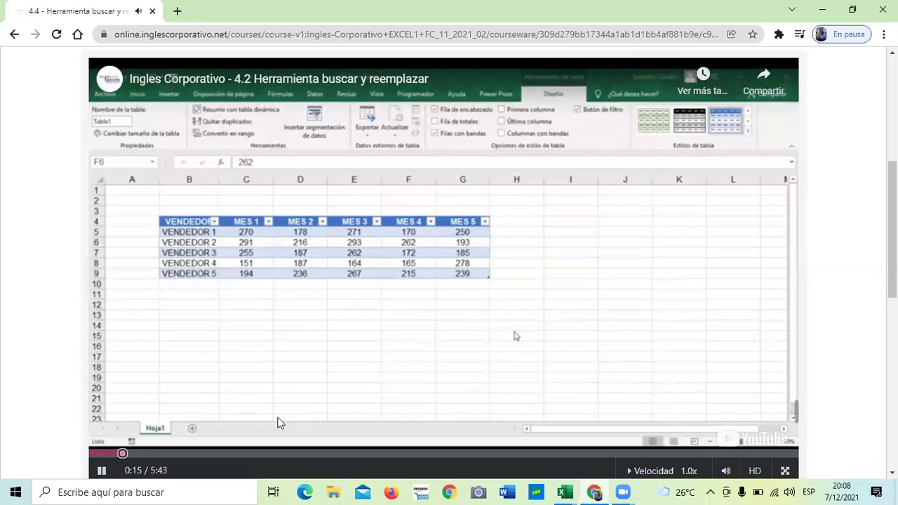
# Lower the system volume to 42.
pyautogui.press('XF86AudioLowerVolume')
pyautogui.press('XF86AudioLowerVolume')
pyautogui.press('XF86AudioLowerVolume')
pyautogui.press('XF86AudioLowerVolume')
pyautogui.press('XF86AudioLowerVolume')
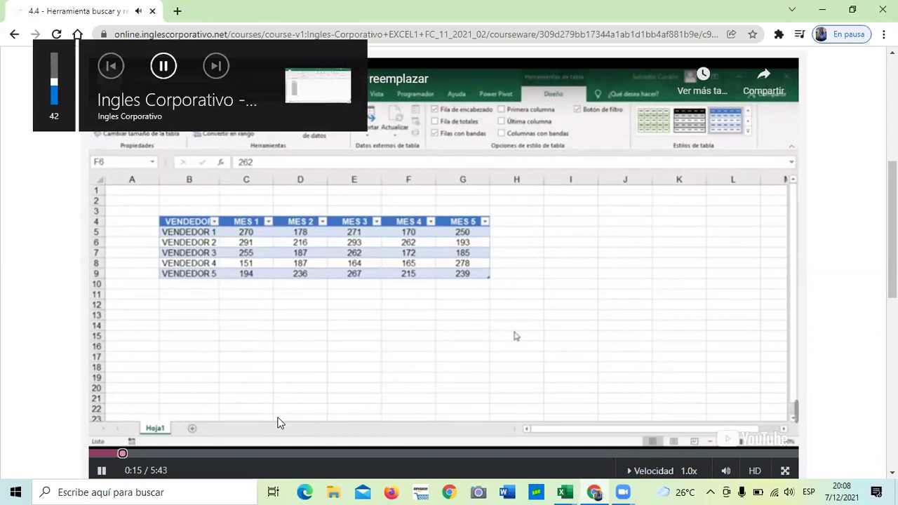
# Return the lesson video to 0:10, and pause and resume its playback.
pyautogui.click(111, 454)
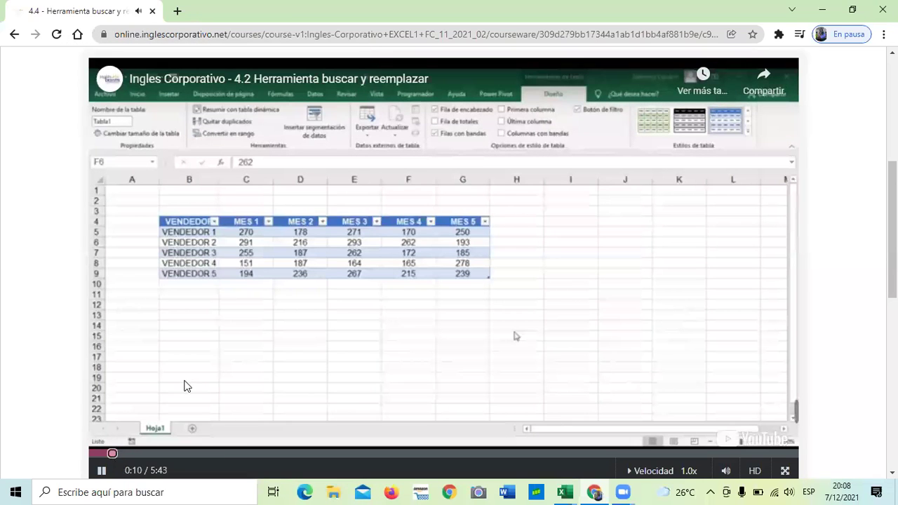
pyautogui.click(401, 319)
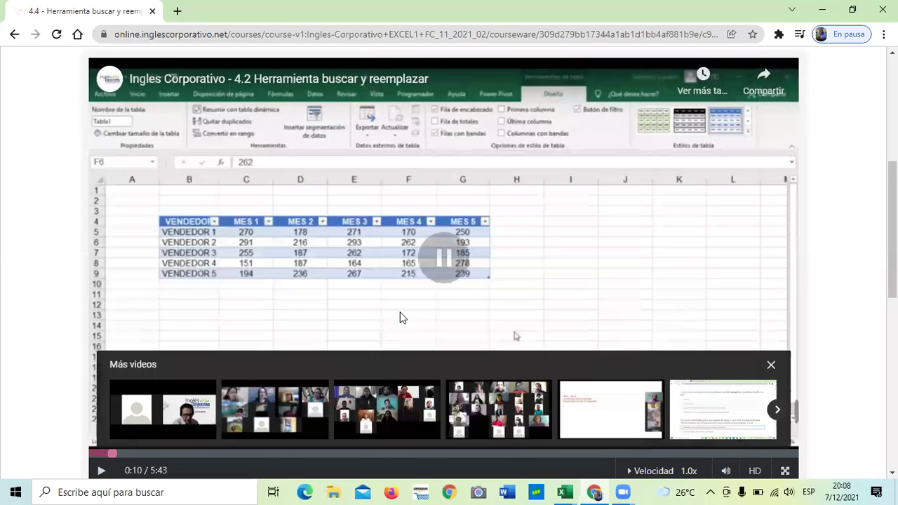
pyautogui.click(102, 470)
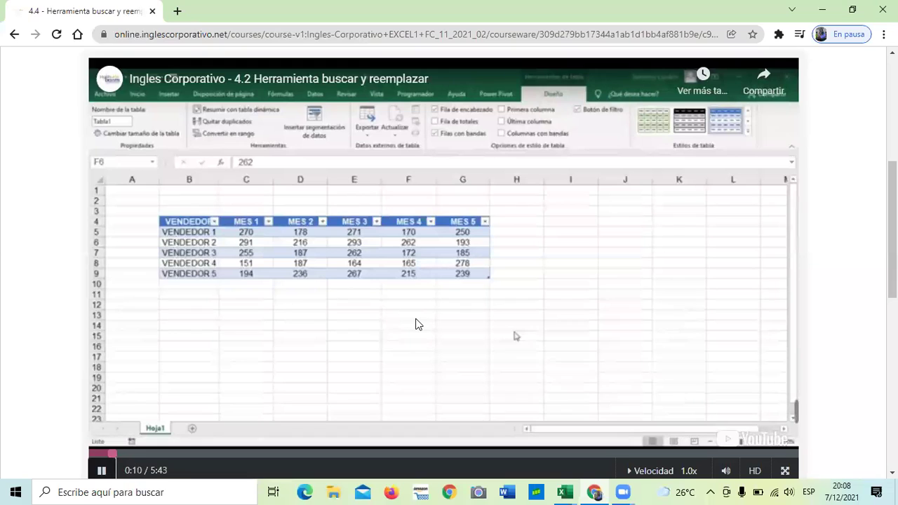
pyautogui.press('XF86AudioLowerVolume')
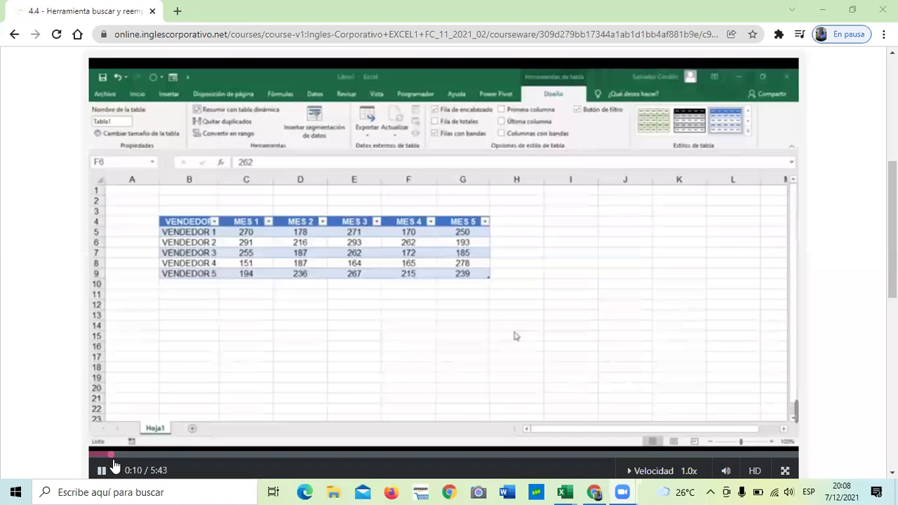
# Reload the course page and open unit 4.4 - Herramienta buscar y reemplazar.
pyautogui.rightClick(19, 167)
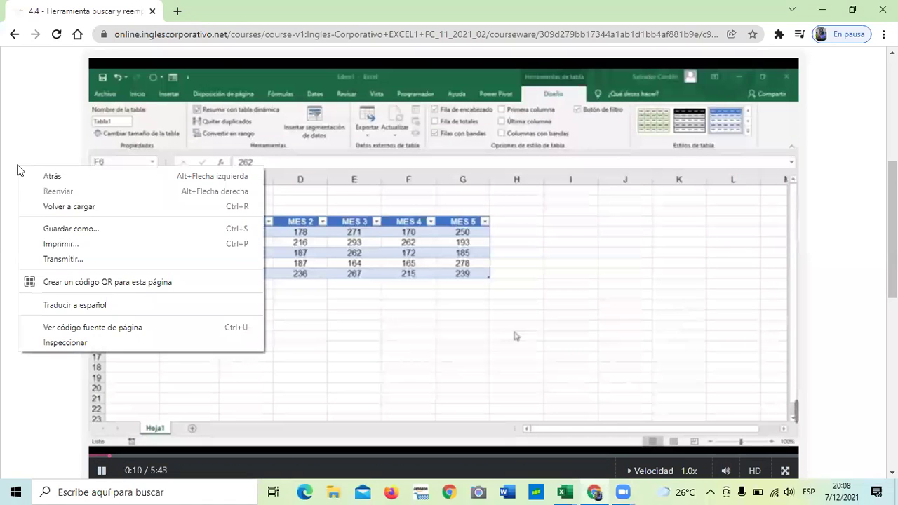
pyautogui.click(40, 209)
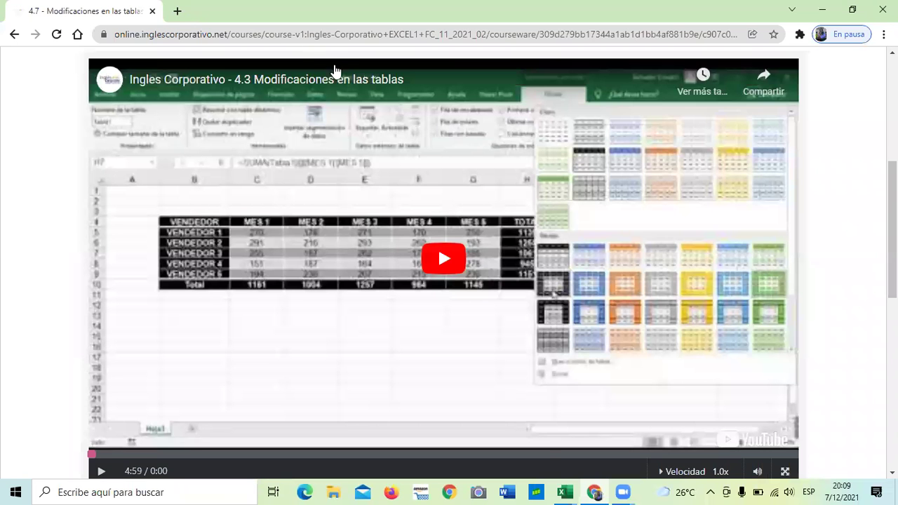
pyautogui.scroll(2, 338, 61)
pyautogui.click(337, 59)
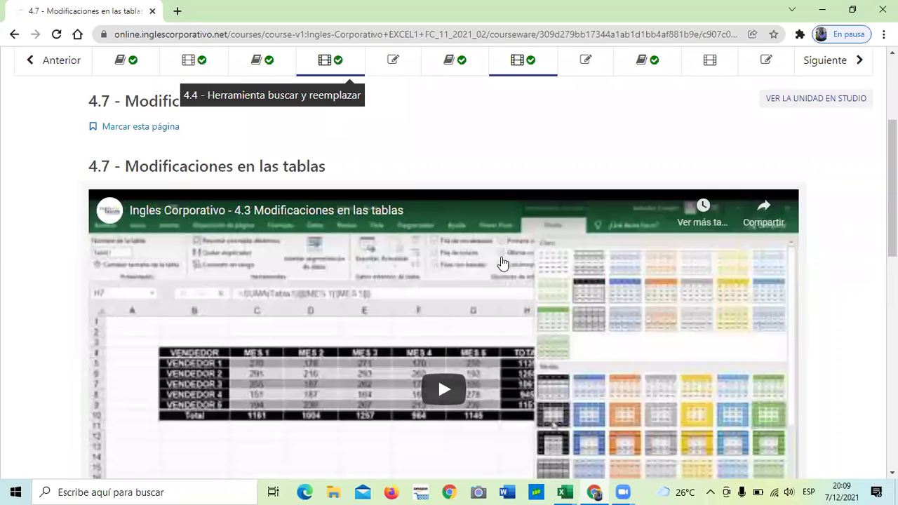
# Play the unit 4.4 lesson video from 0:10 through to its end.
pyautogui.scroll(-1, 500, 264)
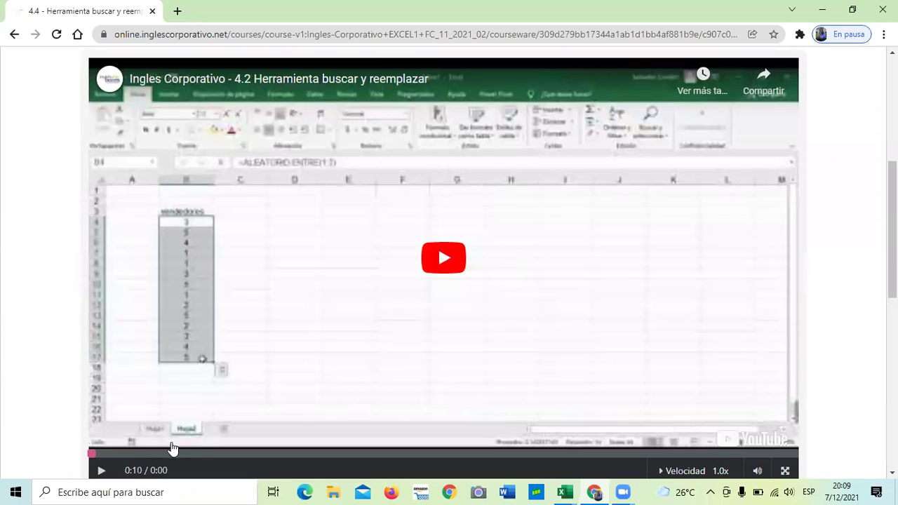
pyautogui.click(99, 478)
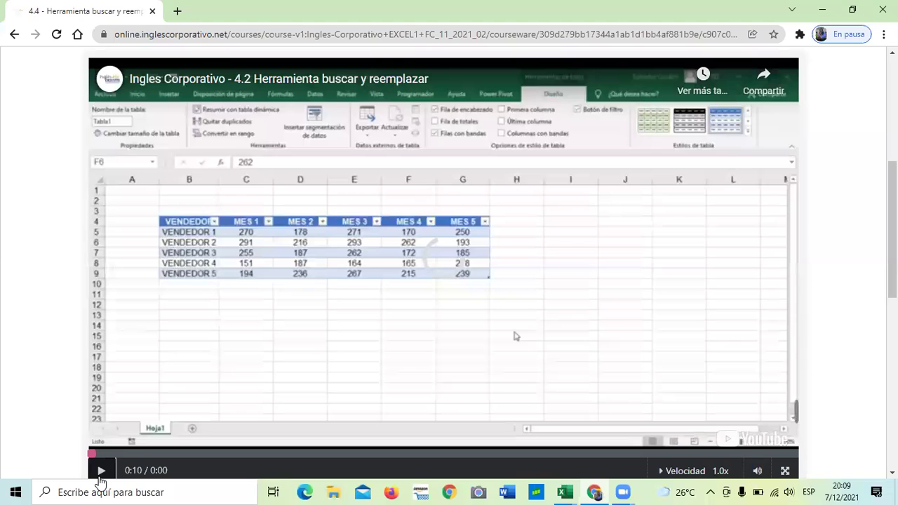
pyautogui.click(100, 478)
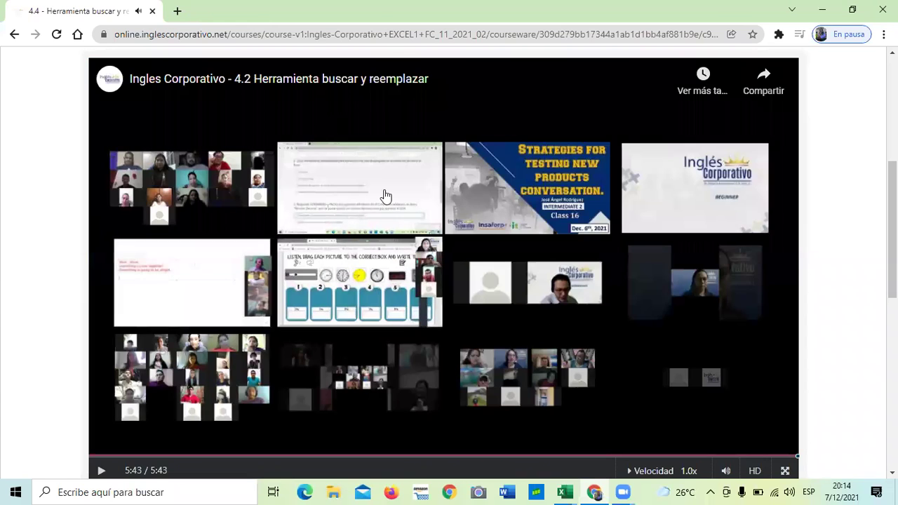
# Replay the beginning of the unit 4.4 lesson video and pause it at 0:27.
pyautogui.scroll(-1, 198, 377)
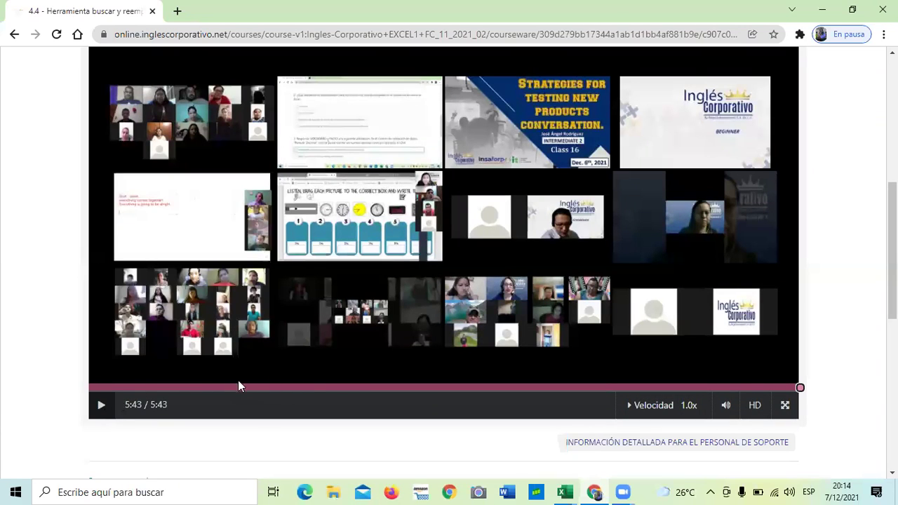
pyautogui.click(540, 376)
pyautogui.scroll(1, 563, 355)
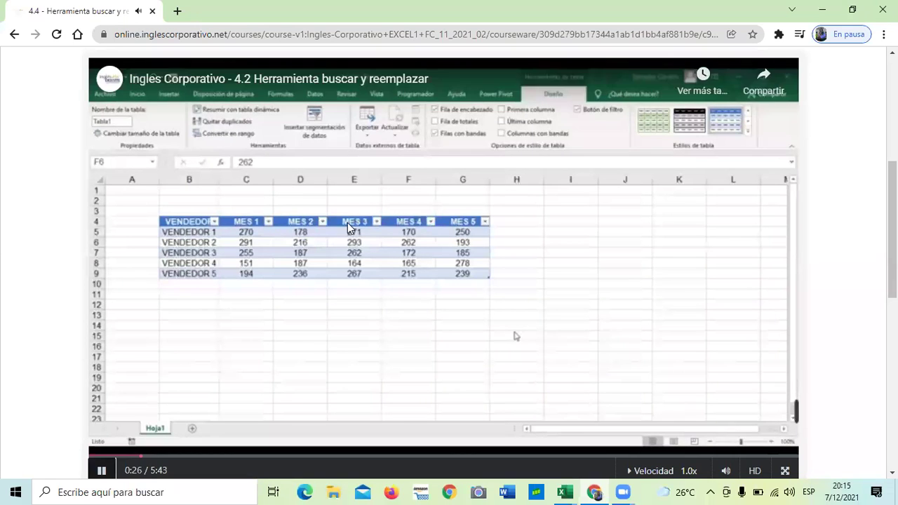
pyautogui.click(435, 257)
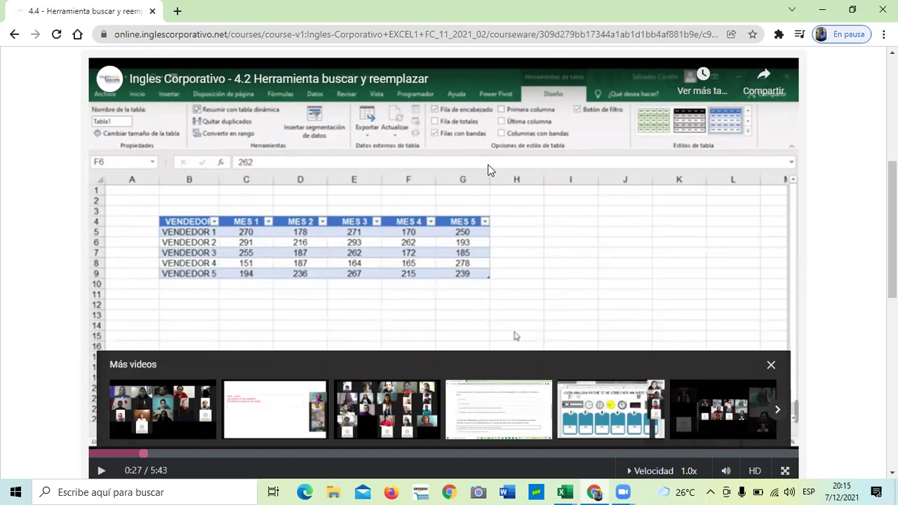
# Look over the lesson page below the video and switch to the Excel workbook 4.2 Buscar y reemplazar (2).
pyautogui.scroll(-2, 489, 170)
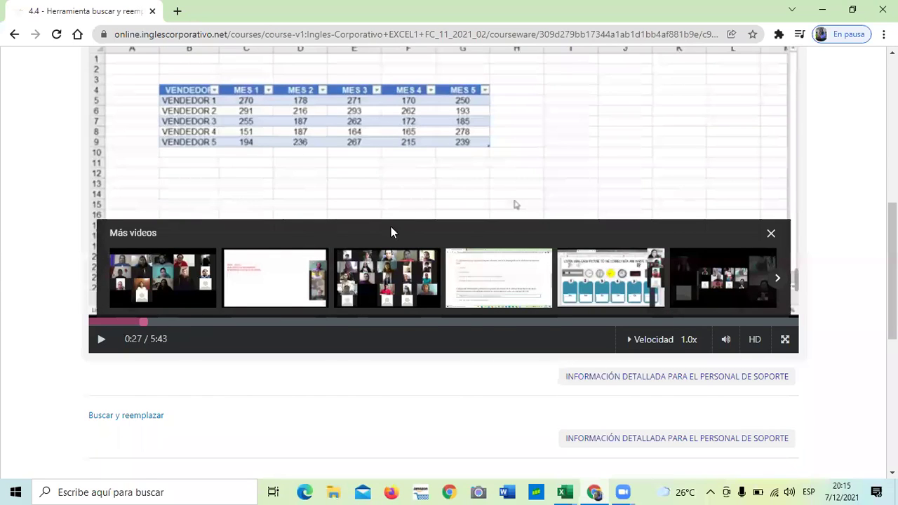
pyautogui.scroll(1, 420, 78)
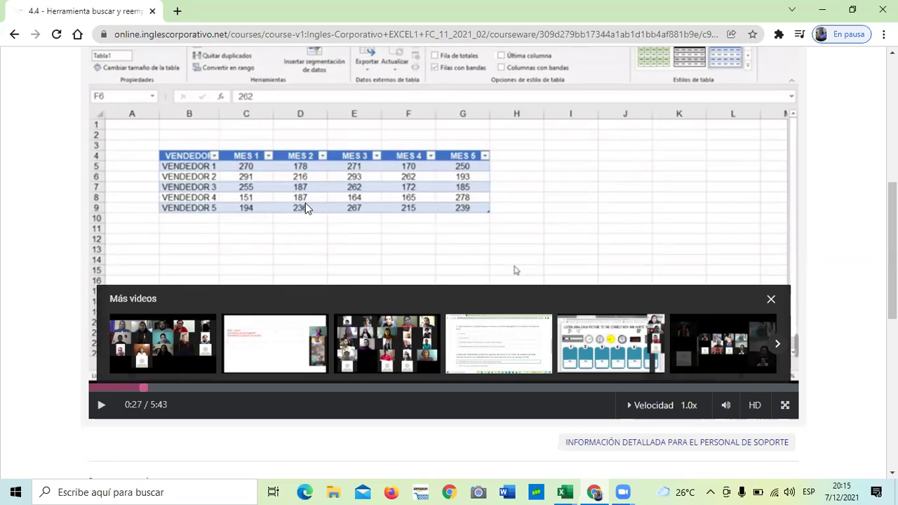
pyautogui.scroll(-1, 458, 194)
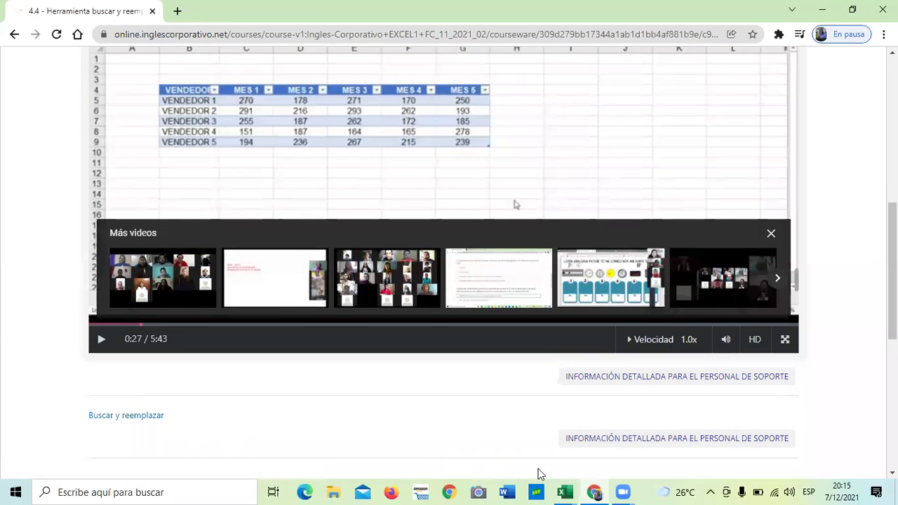
pyautogui.moveTo(562, 493)
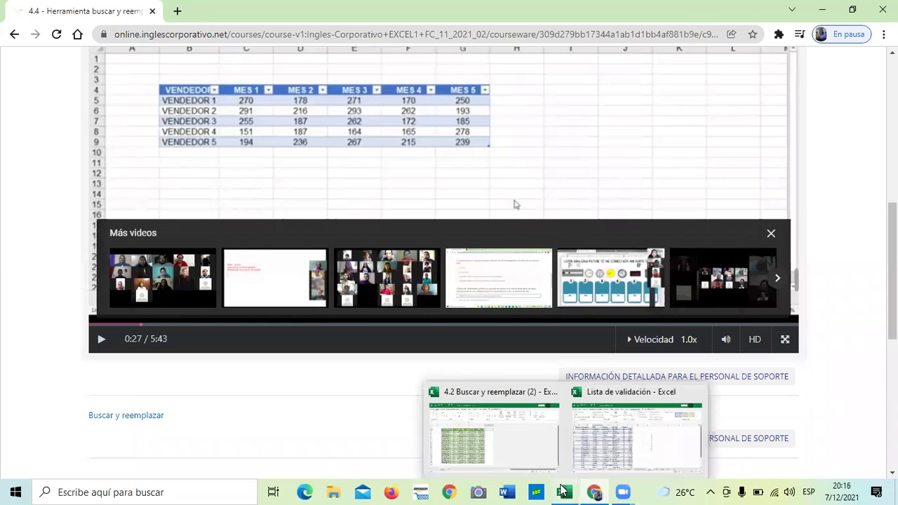
pyautogui.click(514, 440)
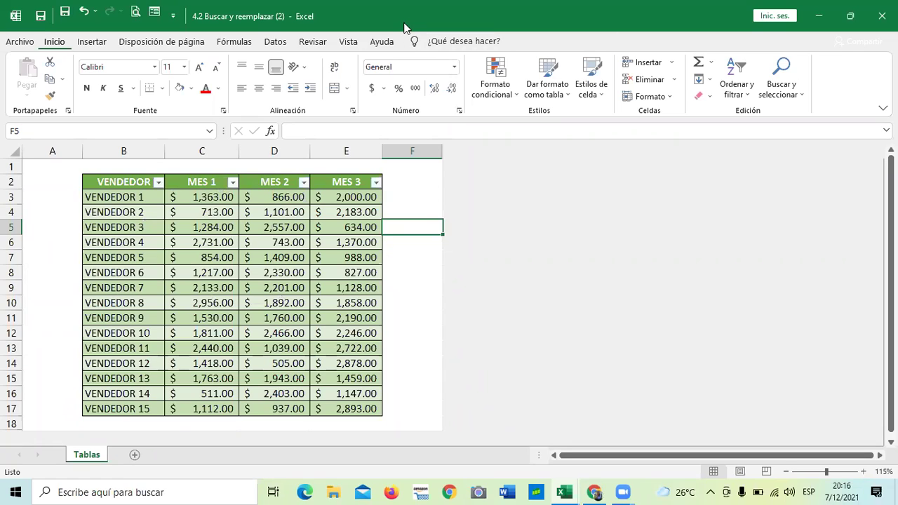
# Apply the light (Claro) table style with the solid orange header and unbanded rows to the VENDEDOR sales table, Tabla1.
pyautogui.click(408, 247)
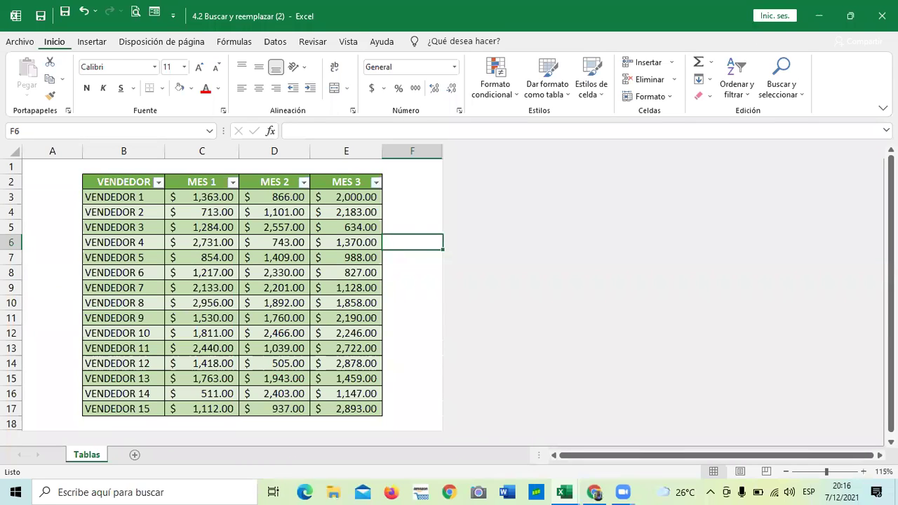
pyautogui.click(295, 273)
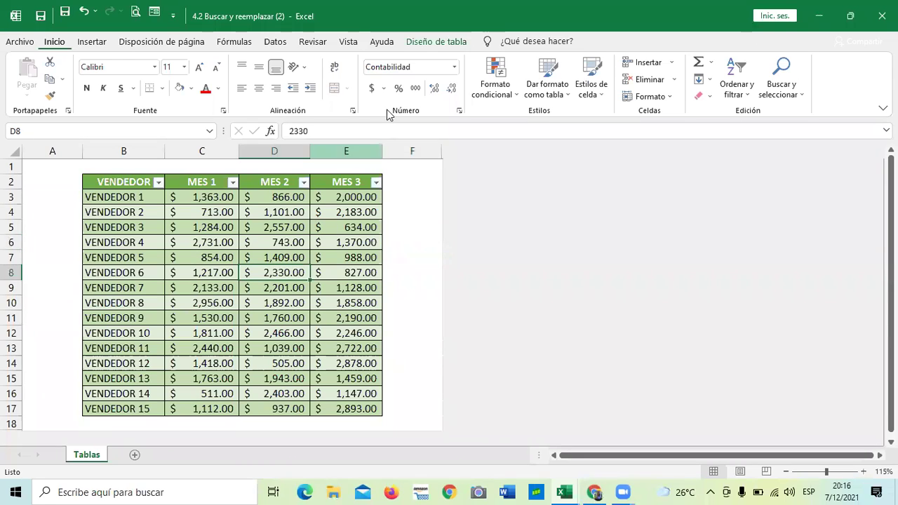
pyautogui.click(444, 43)
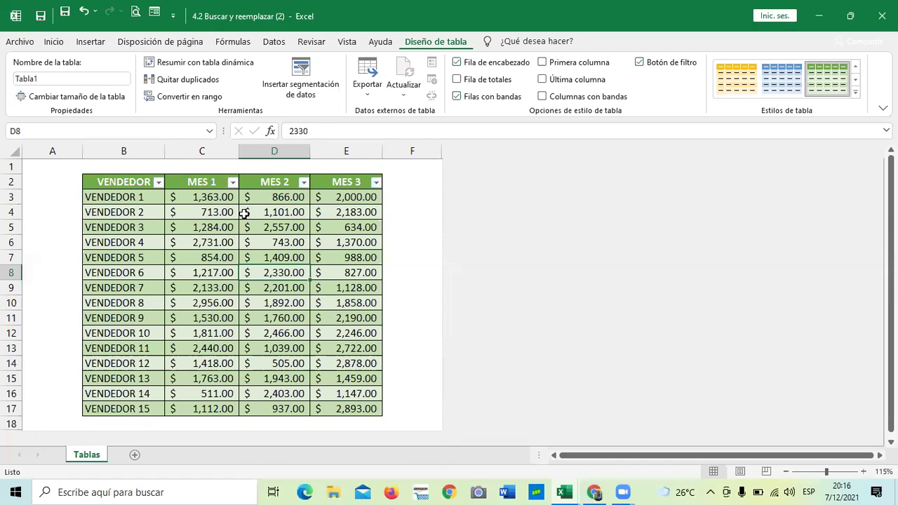
pyautogui.click(195, 271)
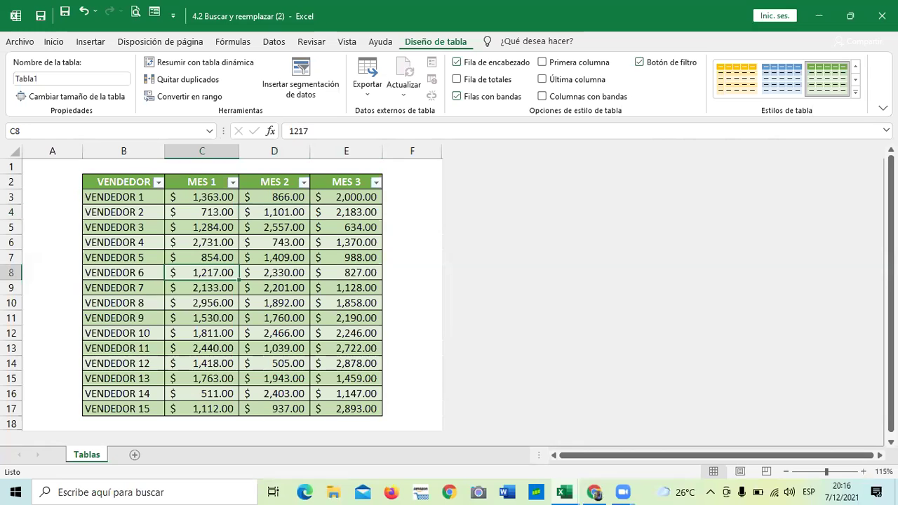
pyautogui.click(855, 92)
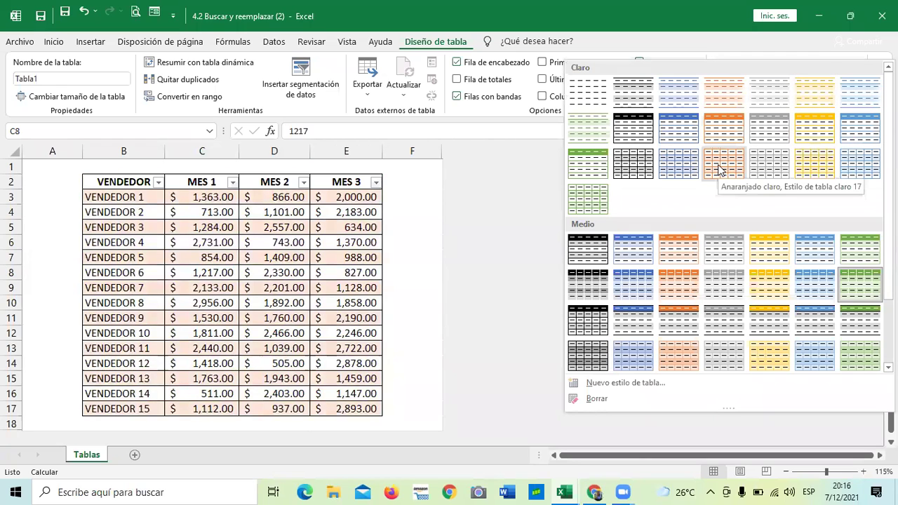
pyautogui.click(719, 127)
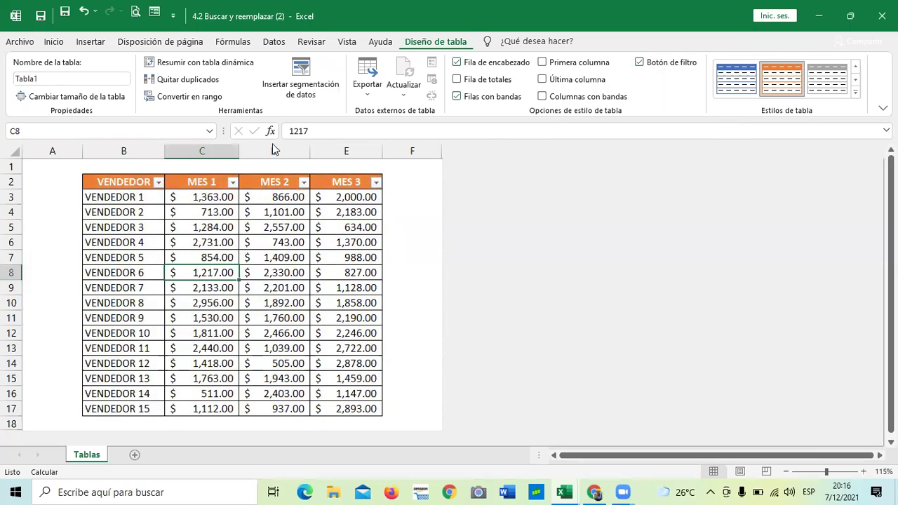
pyautogui.click(415, 210)
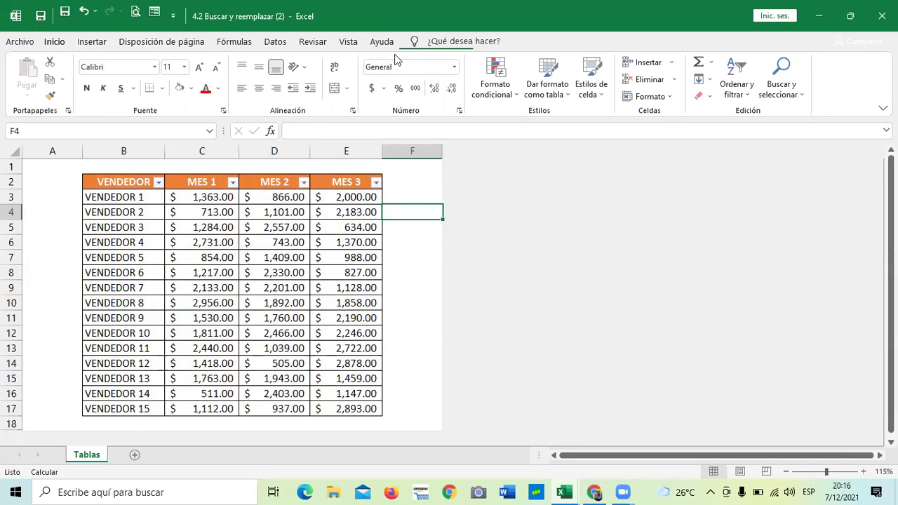
# Hide the filter buttons in the header row of the VENDEDOR sales table and check the headers without them.
pyautogui.moveTo(278, 258); pyautogui.dragTo(277, 272)
pyautogui.click(420, 36)
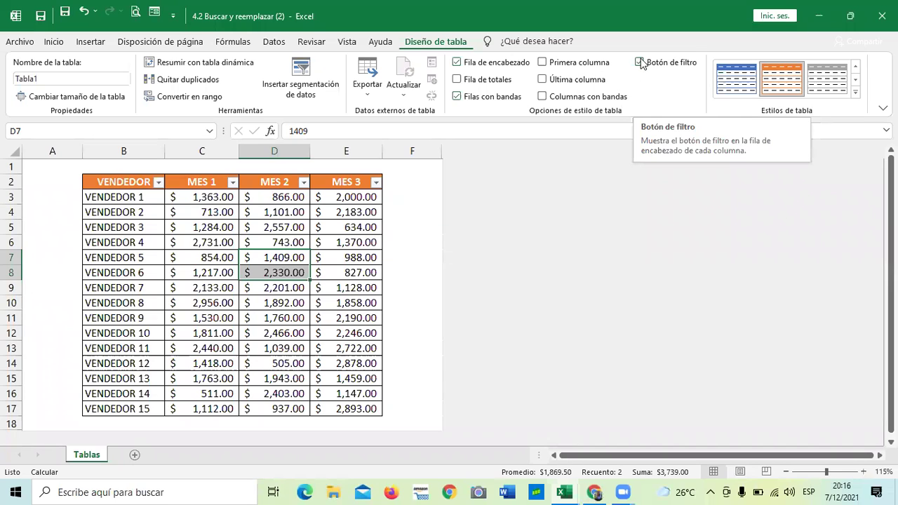
pyautogui.click(343, 243)
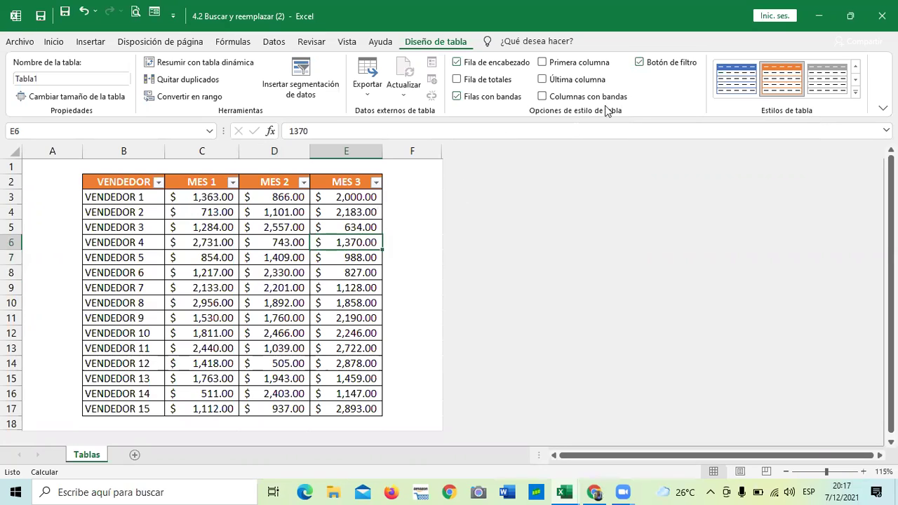
pyautogui.click(640, 63)
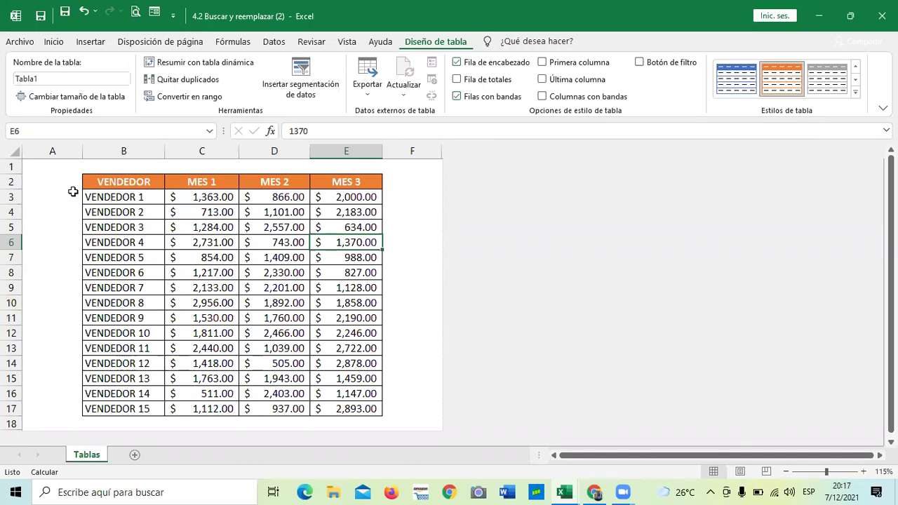
pyautogui.click(193, 252)
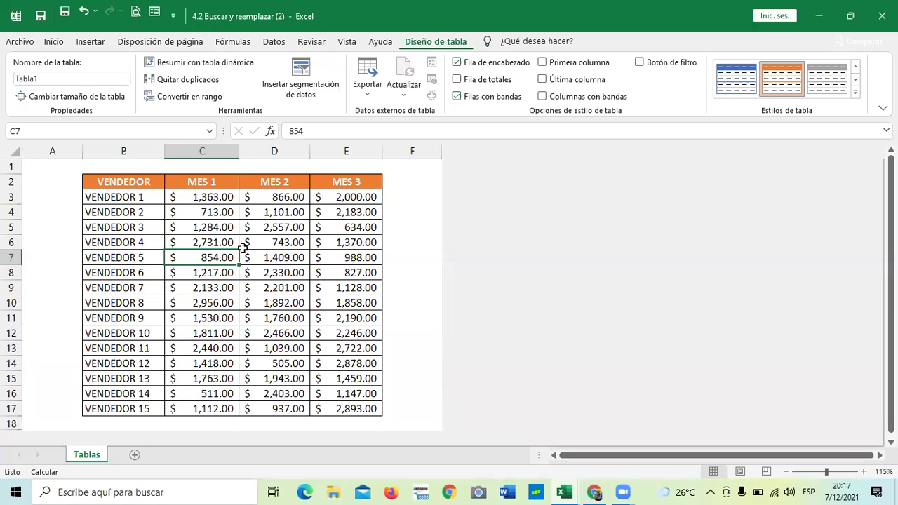
pyautogui.click(271, 300)
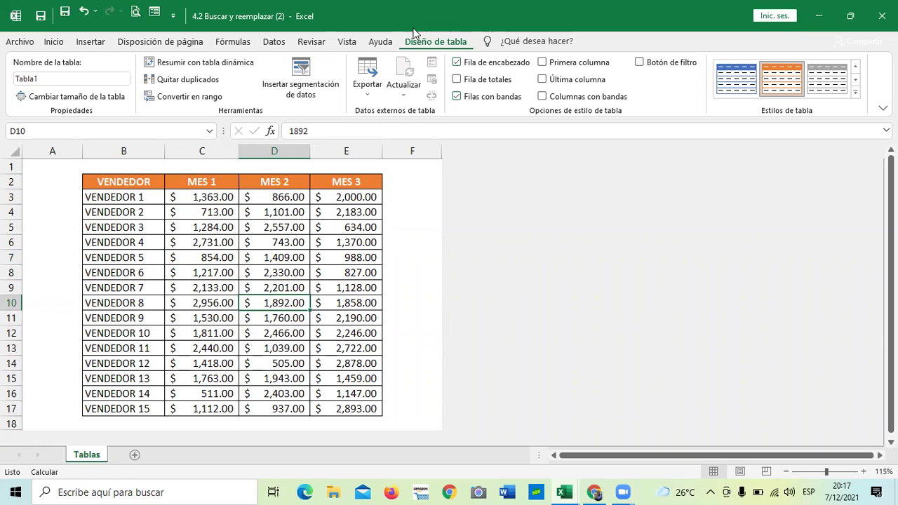
pyautogui.click(221, 259)
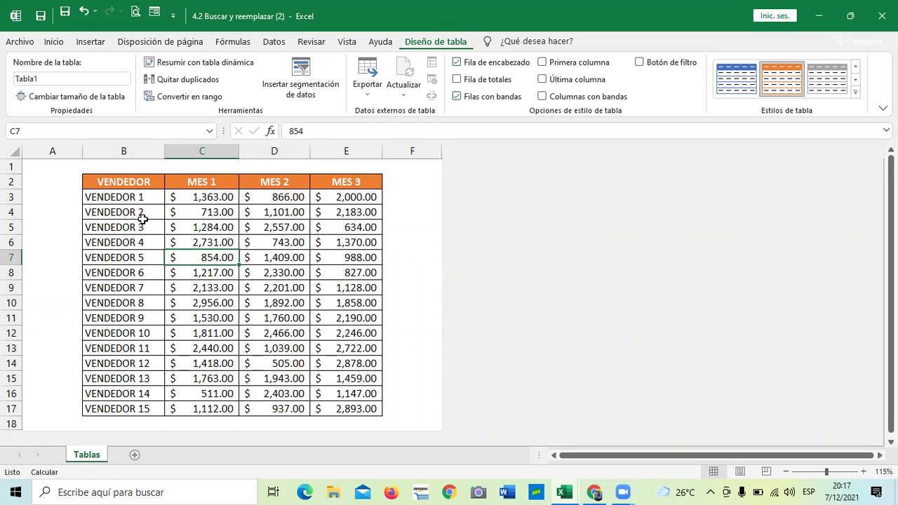
pyautogui.click(152, 182)
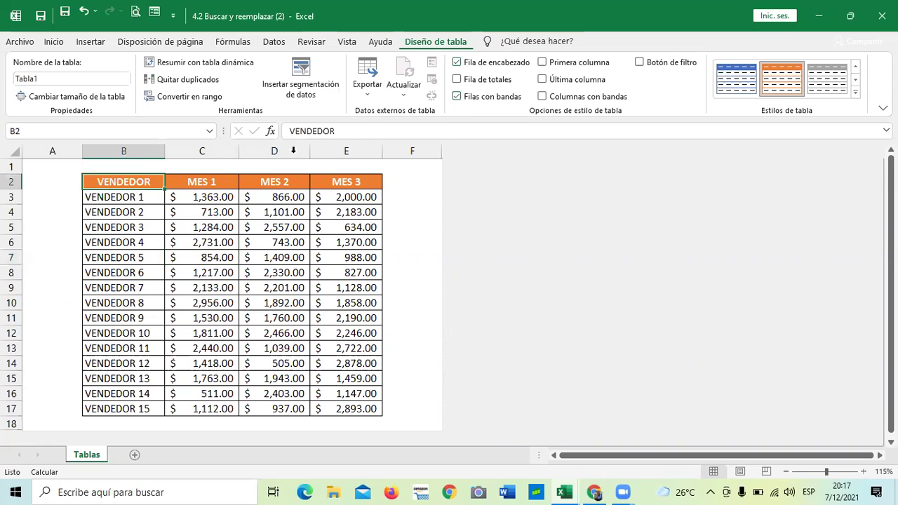
# Turn the table's filter buttons back on, switching them off and on once more to demonstrate the option.
pyautogui.click(639, 63)
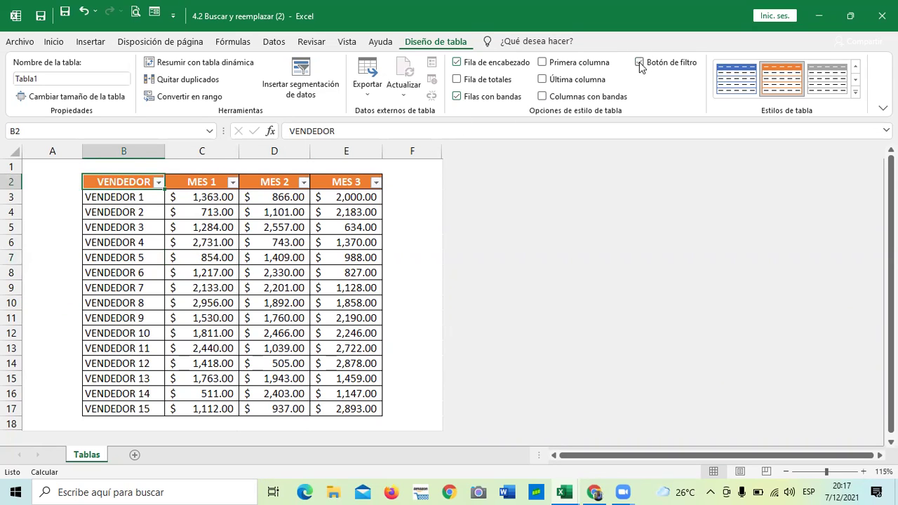
pyautogui.click(260, 304)
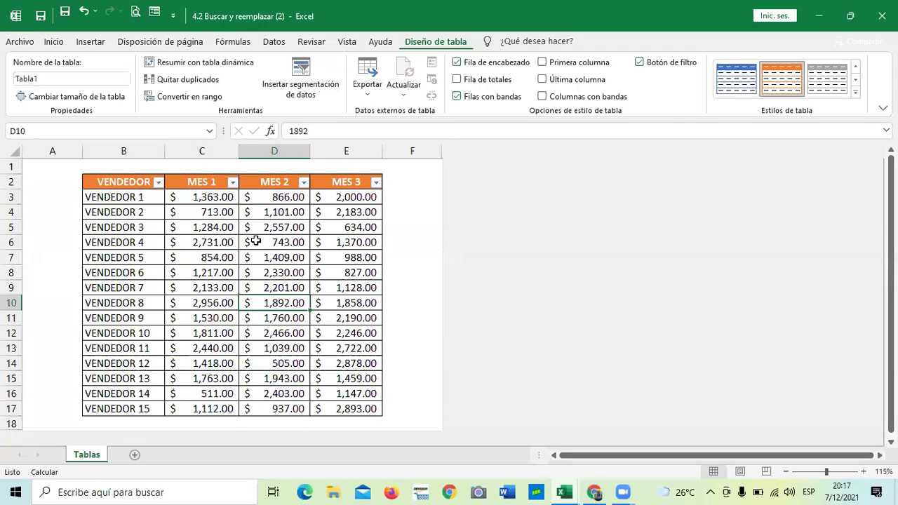
pyautogui.click(639, 62)
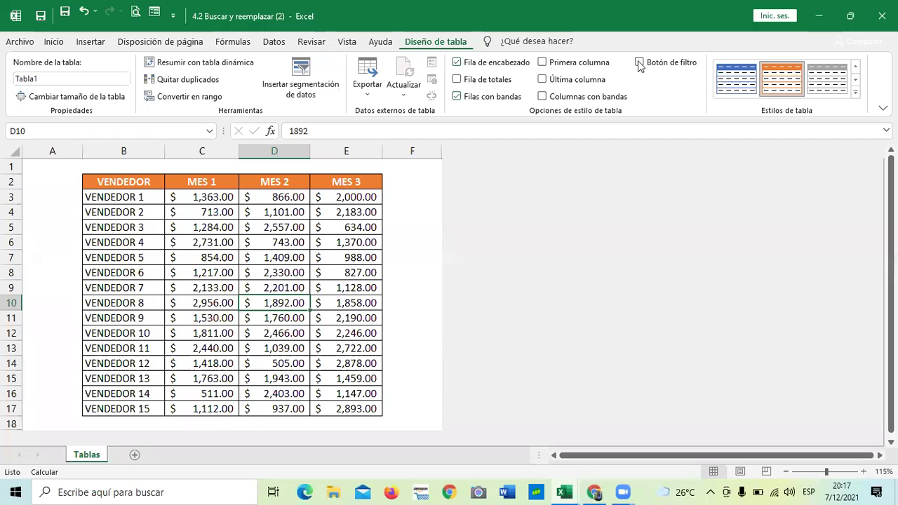
pyautogui.click(639, 63)
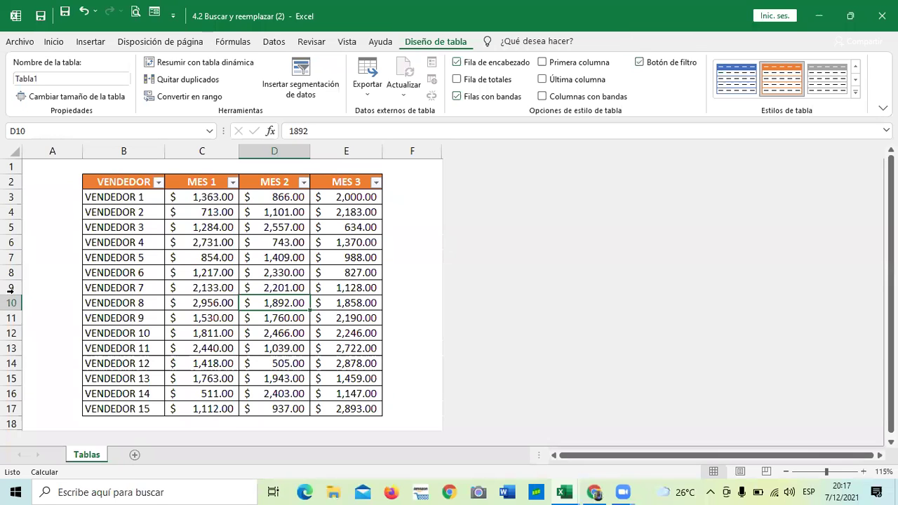
# Add a totals row to the sales table and set its MES 3 cell to Suma.
pyautogui.click(457, 79)
pyautogui.scroll(-1, 353, 380)
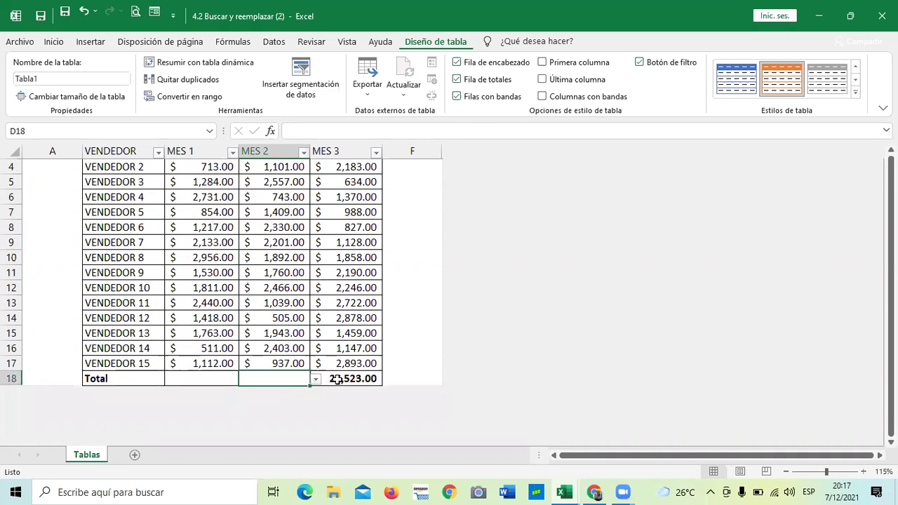
pyautogui.click(337, 379)
pyautogui.click(389, 380)
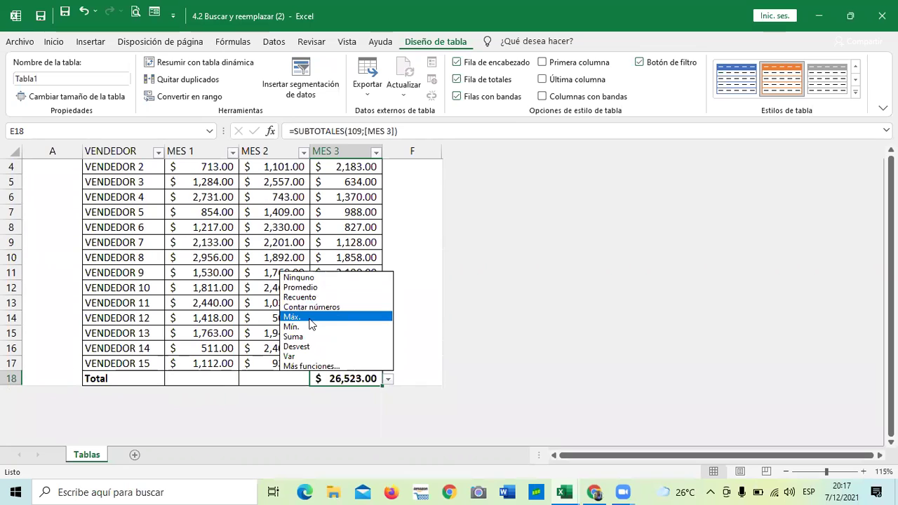
pyautogui.click(299, 337)
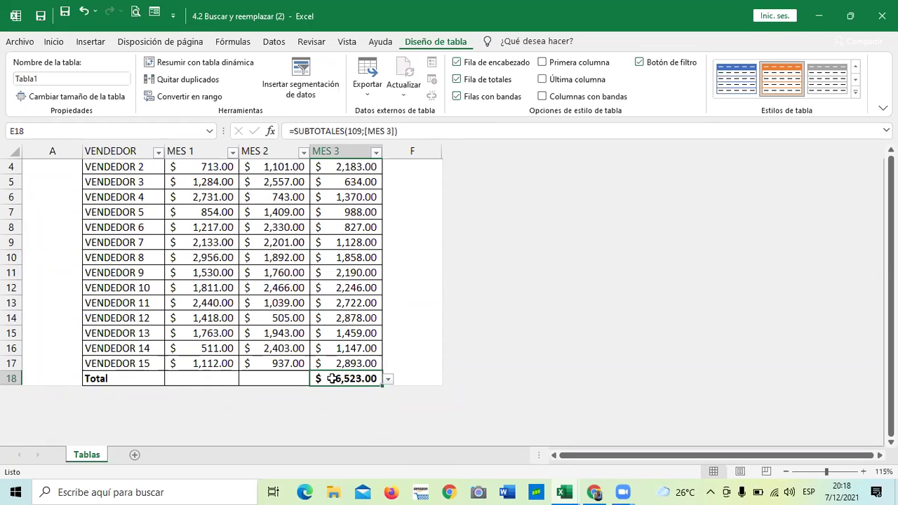
# Set the totals row to calculate Máx. for MES 2 and Mín. for MES 1.
pyautogui.click(297, 380)
pyautogui.click(316, 379)
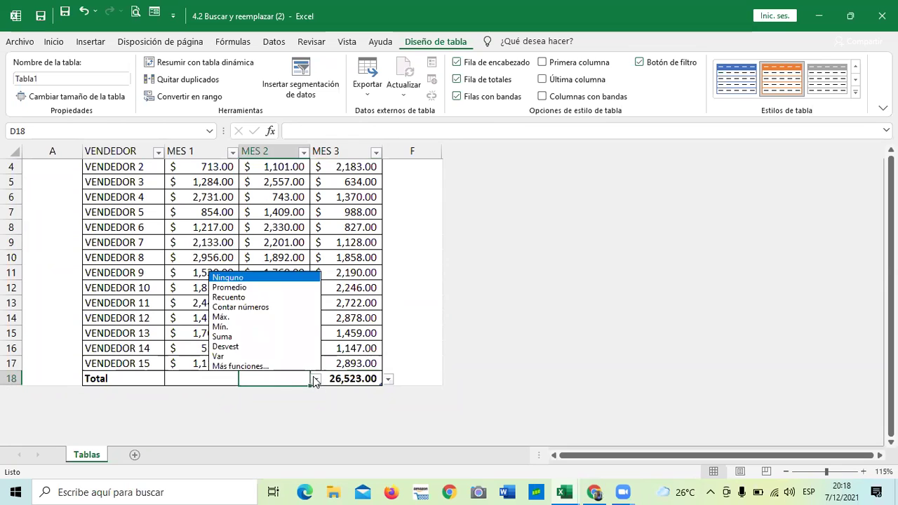
pyautogui.click(249, 317)
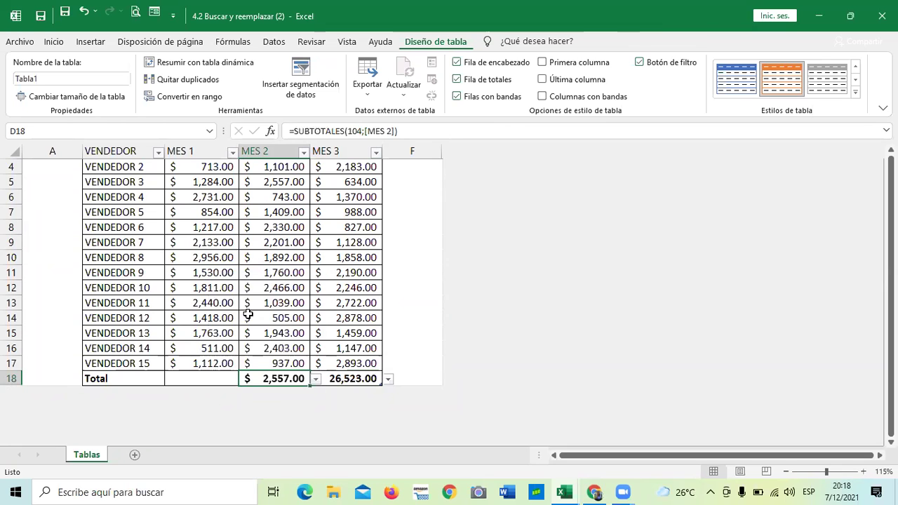
pyautogui.click(200, 379)
pyautogui.click(244, 379)
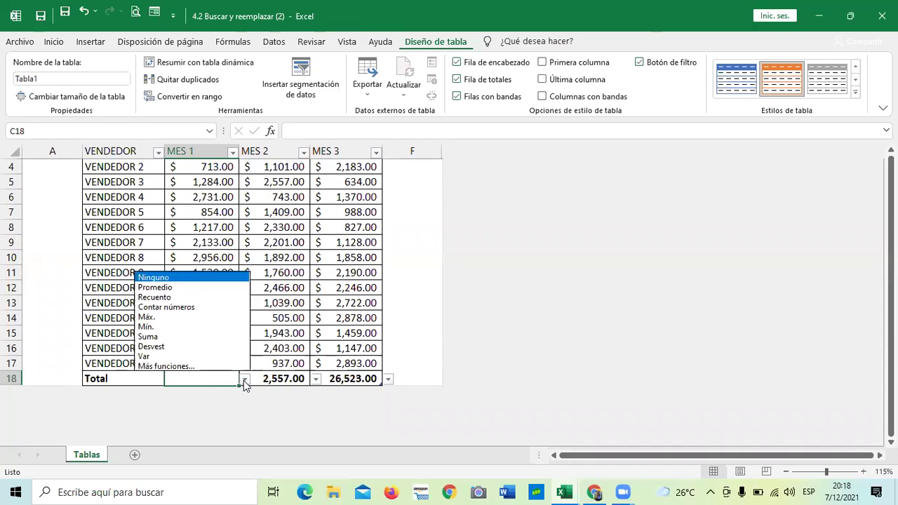
pyautogui.click(174, 328)
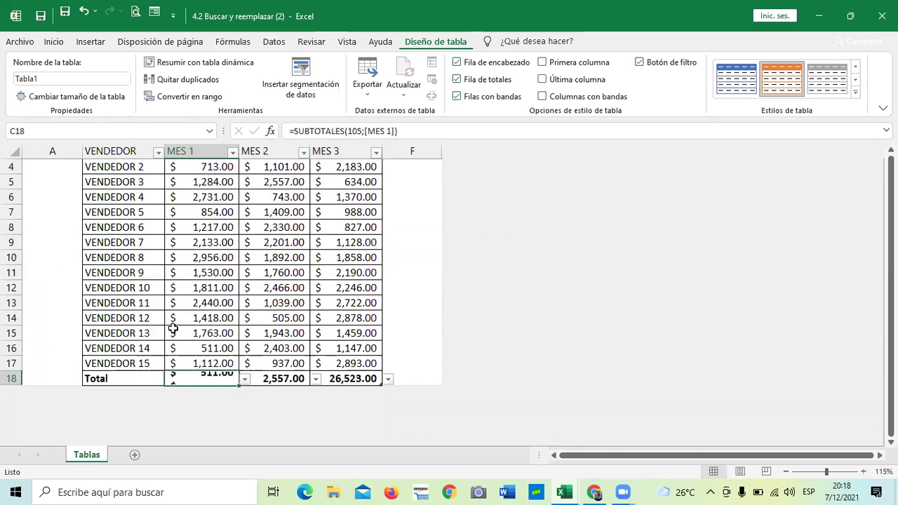
# Set the VENDEDOR cell of the totals row to Recuento.
pyautogui.click(148, 379)
pyautogui.click(170, 379)
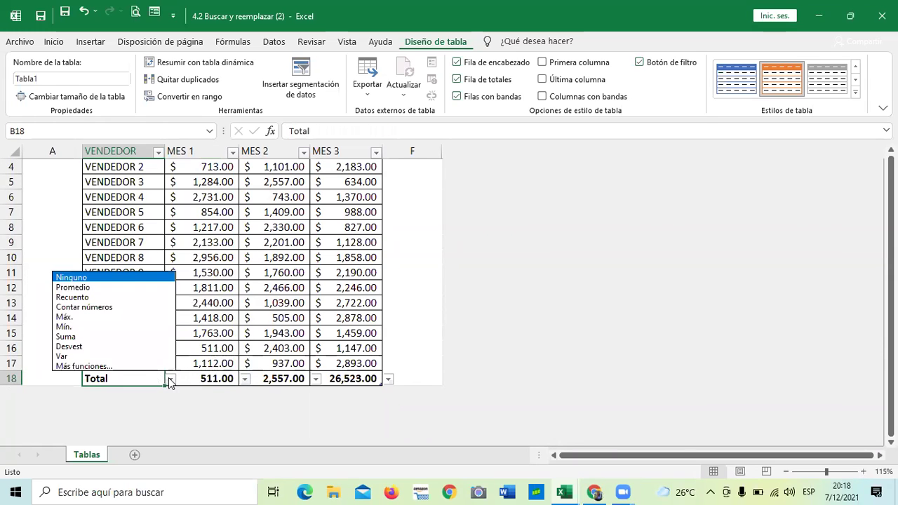
pyautogui.click(92, 297)
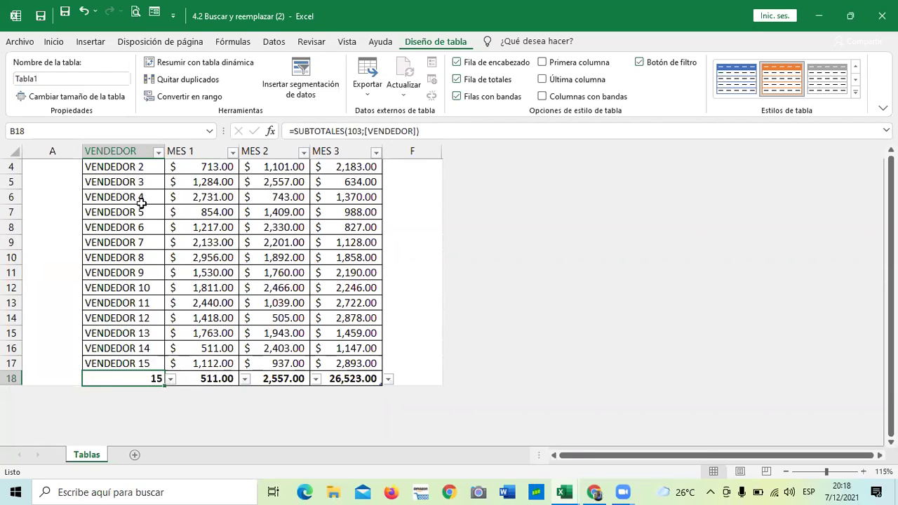
# Apply the special formatting for the last column and the first column of the sales table.
pyautogui.scroll(1, 148, 213)
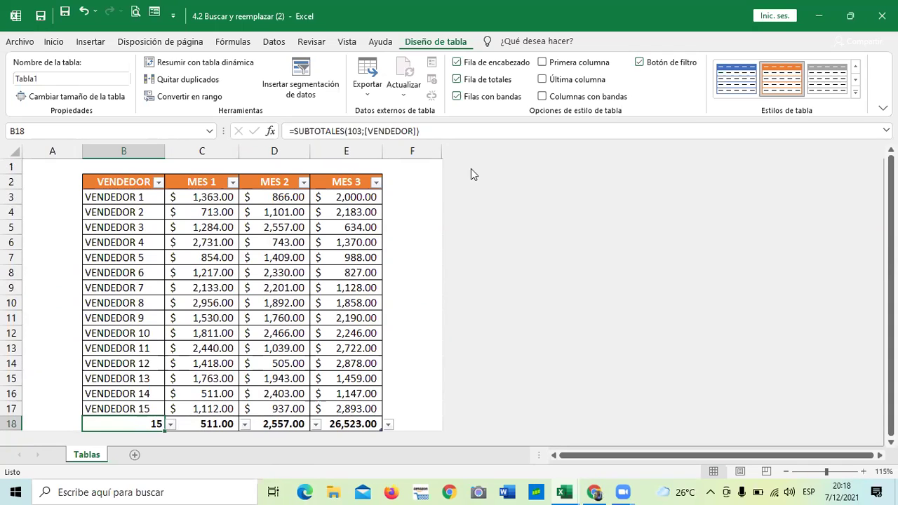
pyautogui.click(542, 80)
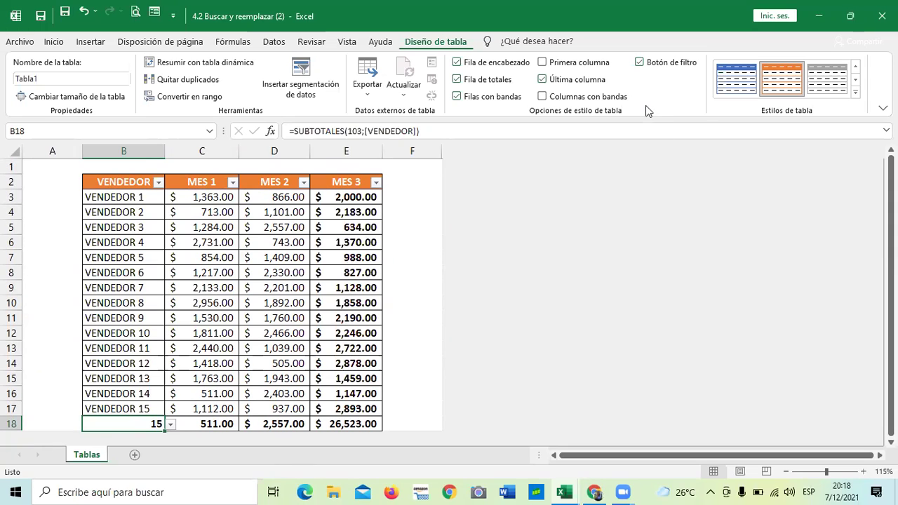
pyautogui.click(543, 63)
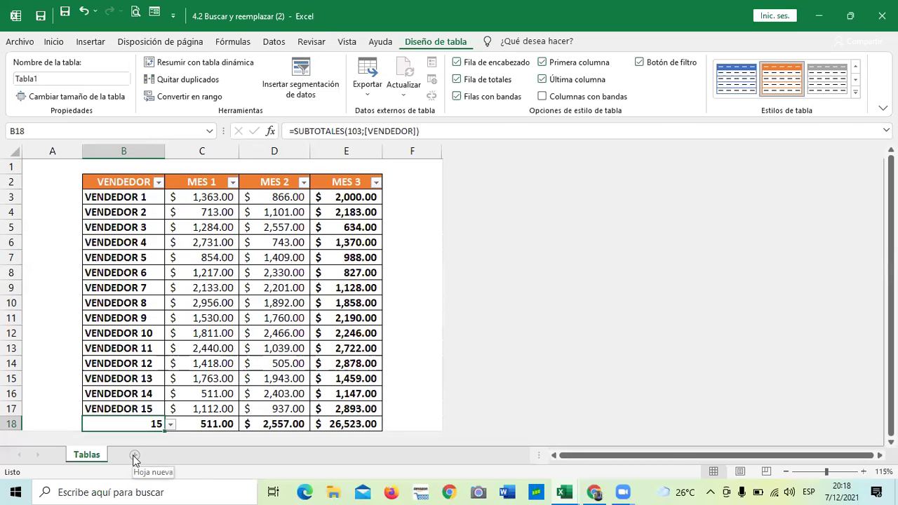
# Look over the formatted sales table from its header row down to the totals row.
pyautogui.scroll(-1, 392, 229)
pyautogui.scroll(1, 385, 258)
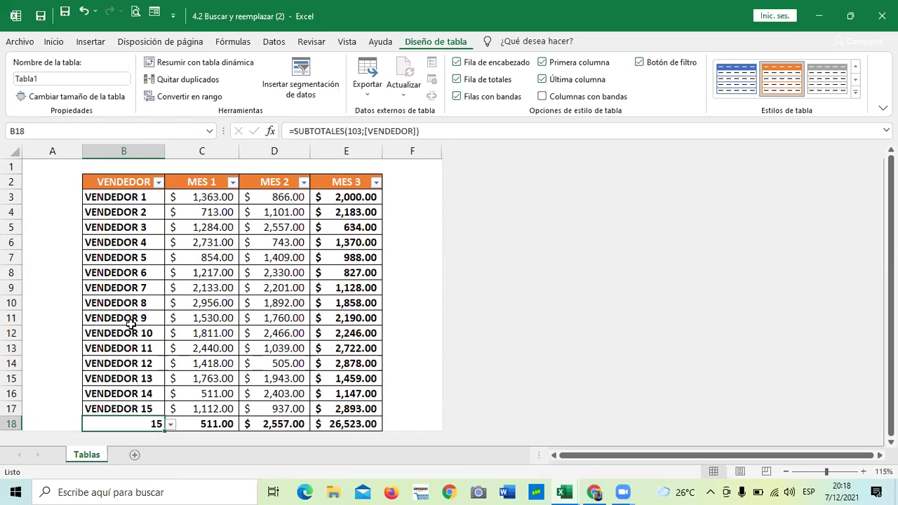
pyautogui.scroll(-1, 137, 345)
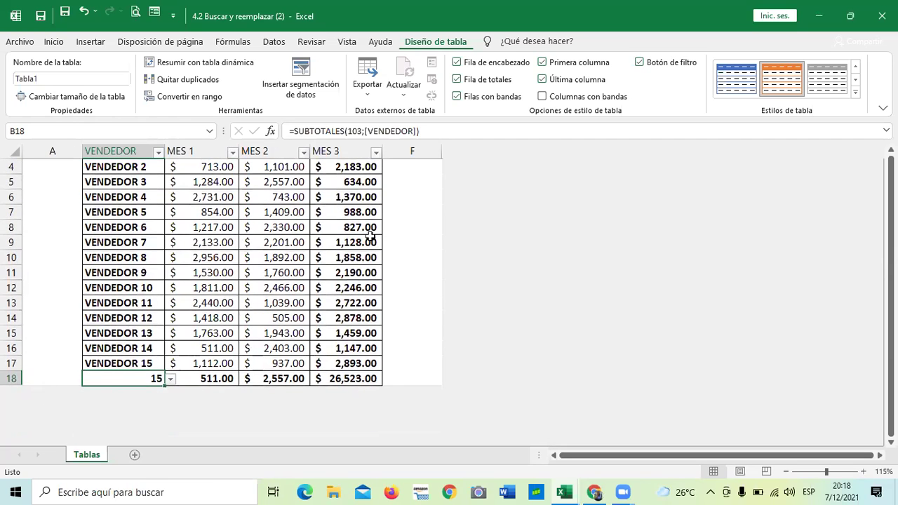
pyautogui.scroll(1, 425, 182)
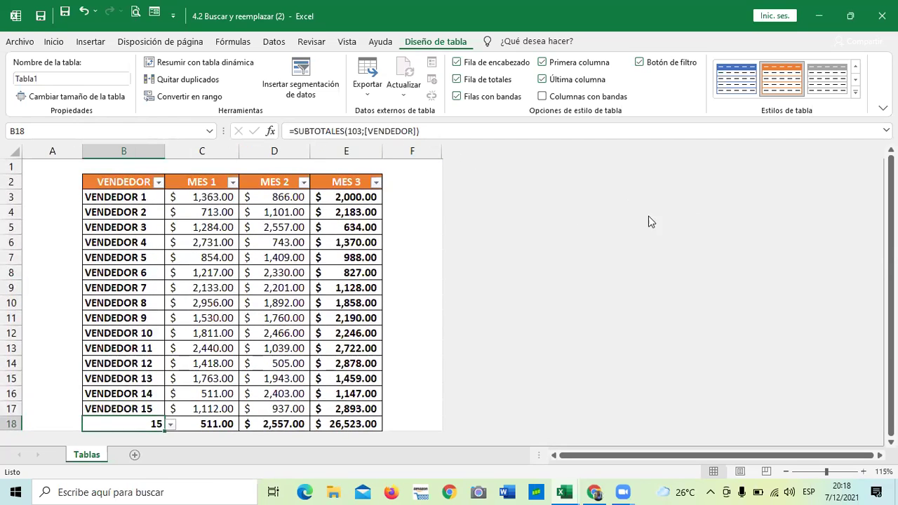
pyautogui.scroll(-1, 53, 408)
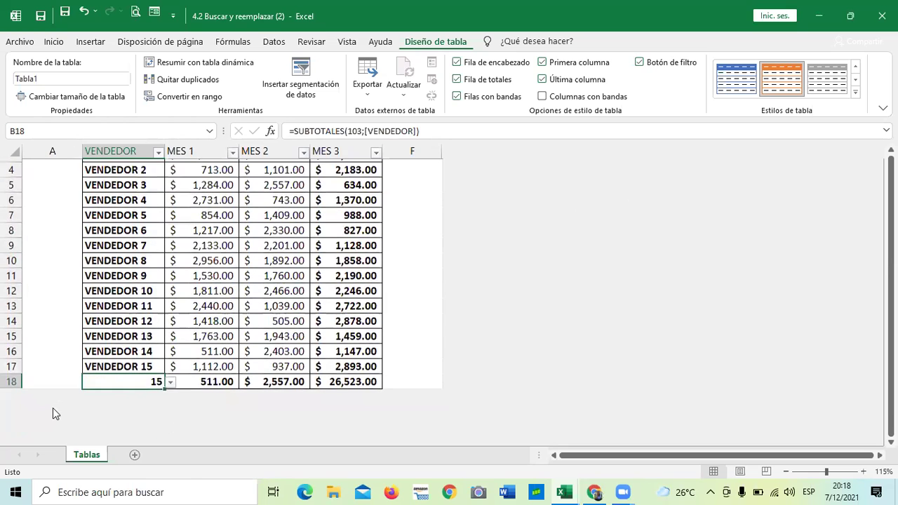
pyautogui.scroll(-5, 53, 408)
pyautogui.scroll(4, 63, 379)
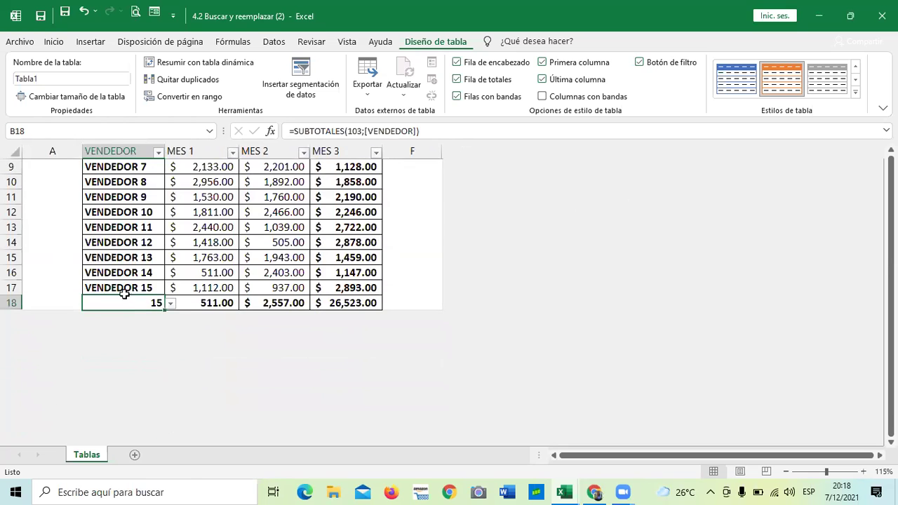
pyautogui.scroll(3, 221, 338)
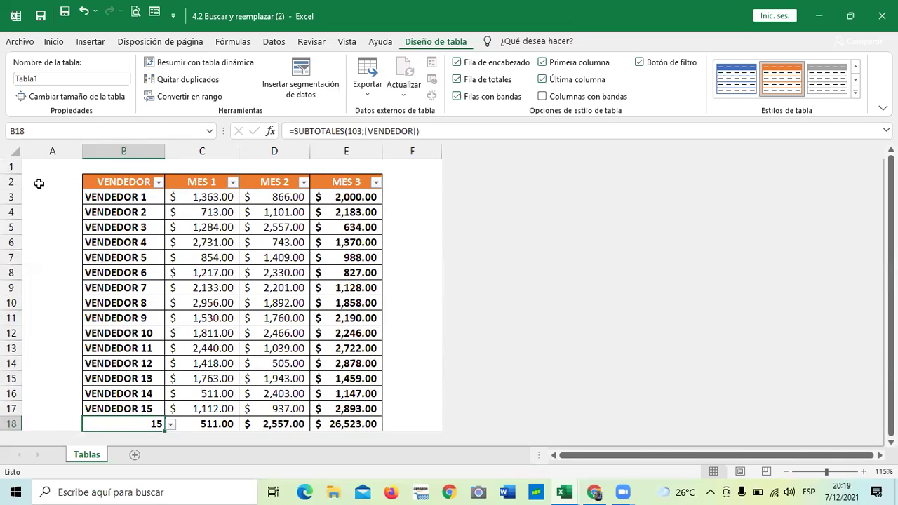
pyautogui.click(70, 242)
pyautogui.click(73, 298)
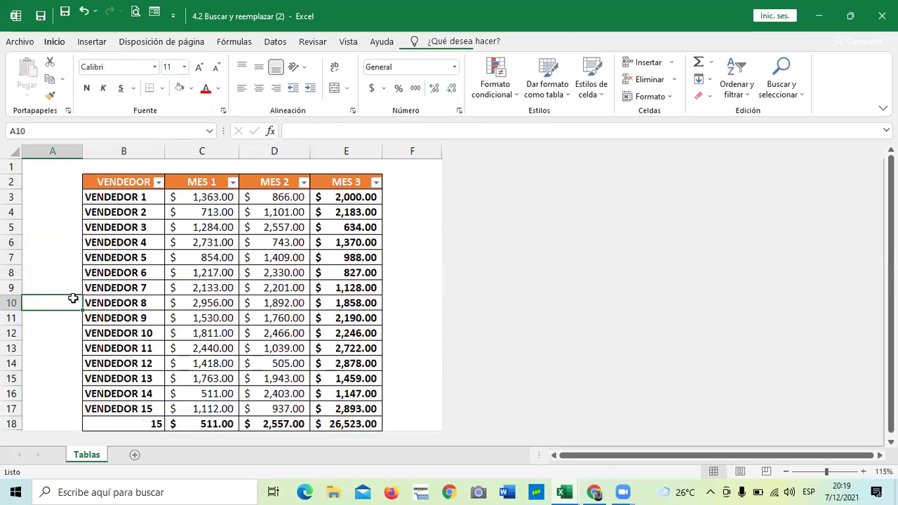
pyautogui.click(407, 196)
pyautogui.click(407, 285)
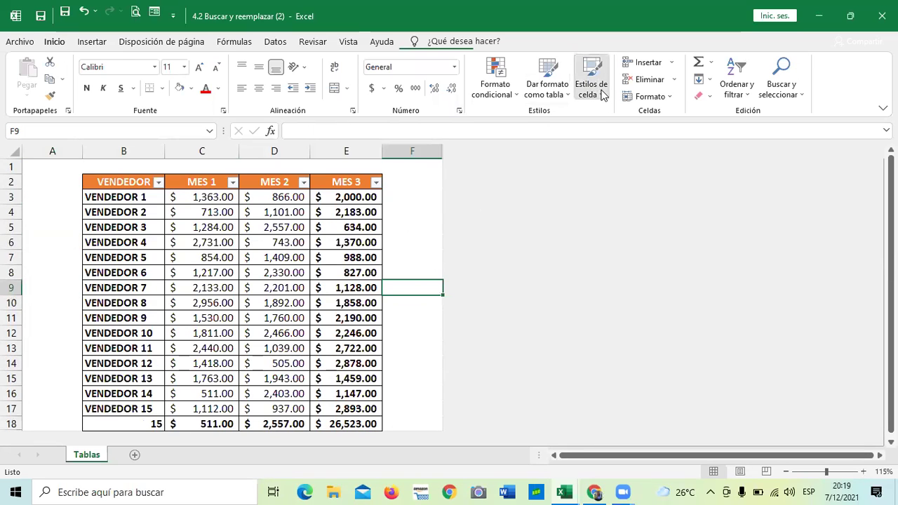
pyautogui.click(593, 77)
pyautogui.click(411, 150)
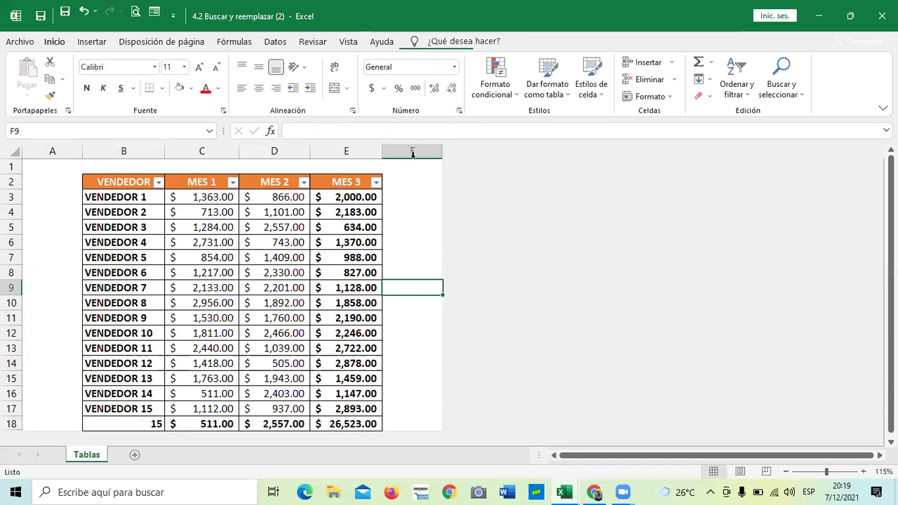
pyautogui.moveTo(412, 151)
pyautogui.mouseDown()
pyautogui.moveTo(492, 148)
pyautogui.moveTo(464, 160)
pyautogui.mouseUp()
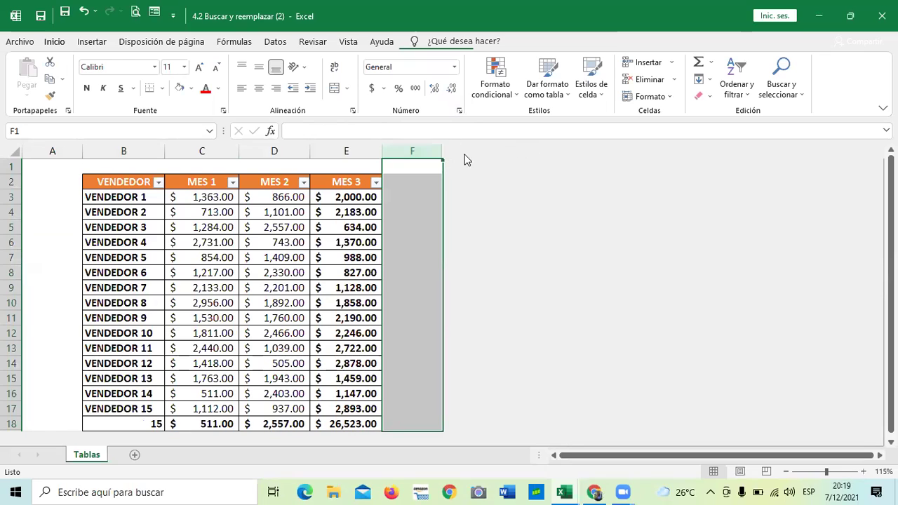
pyautogui.click(416, 215)
pyautogui.click(268, 222)
pyautogui.click(412, 146)
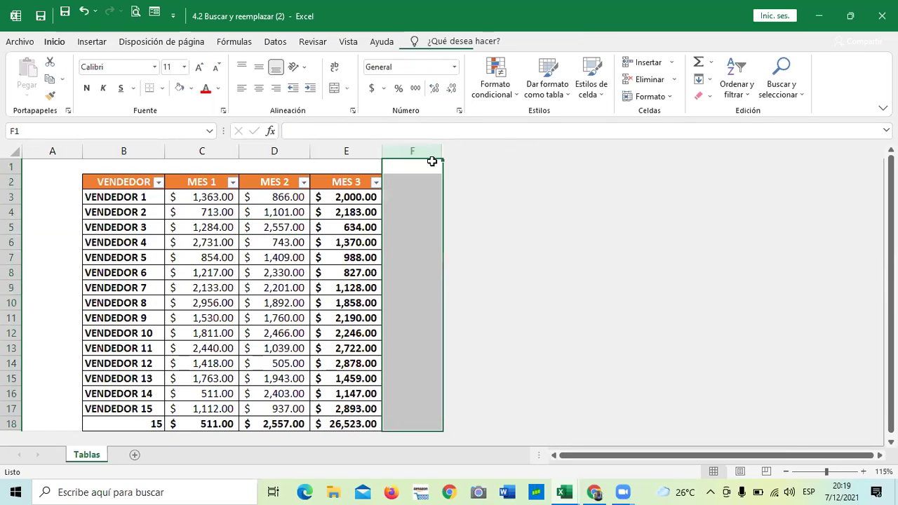
pyautogui.click(362, 153)
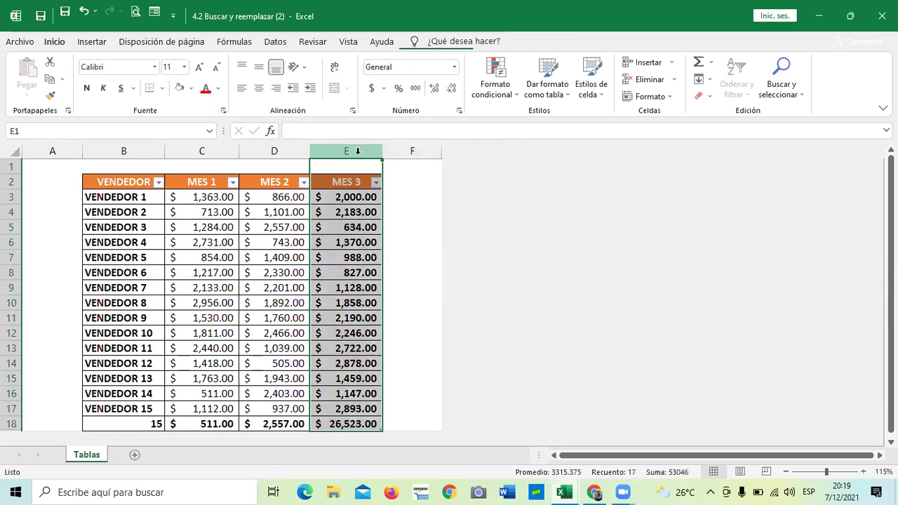
pyautogui.click(419, 195)
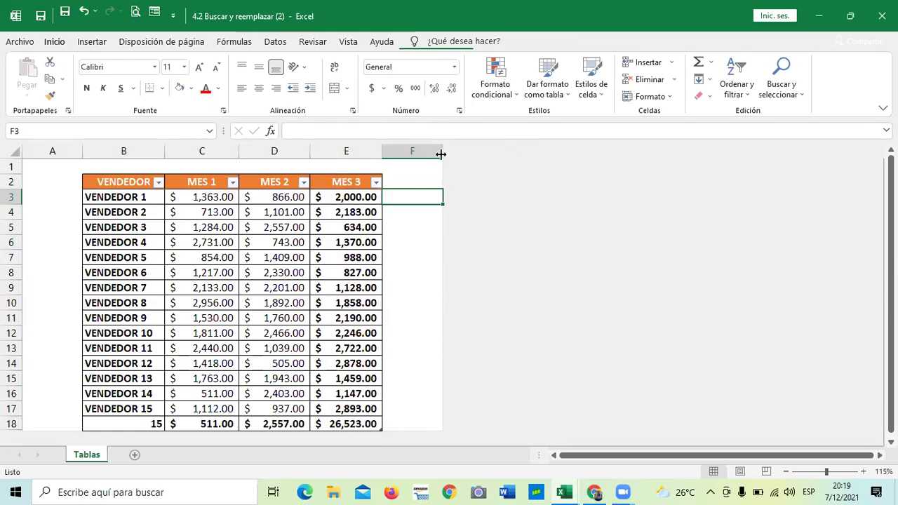
# Reveal the edge of column XFD beside column F and unhide all the columns between F and XFD.
pyautogui.moveTo(443, 152); pyautogui.dragTo(464, 152)
pyautogui.click(434, 242)
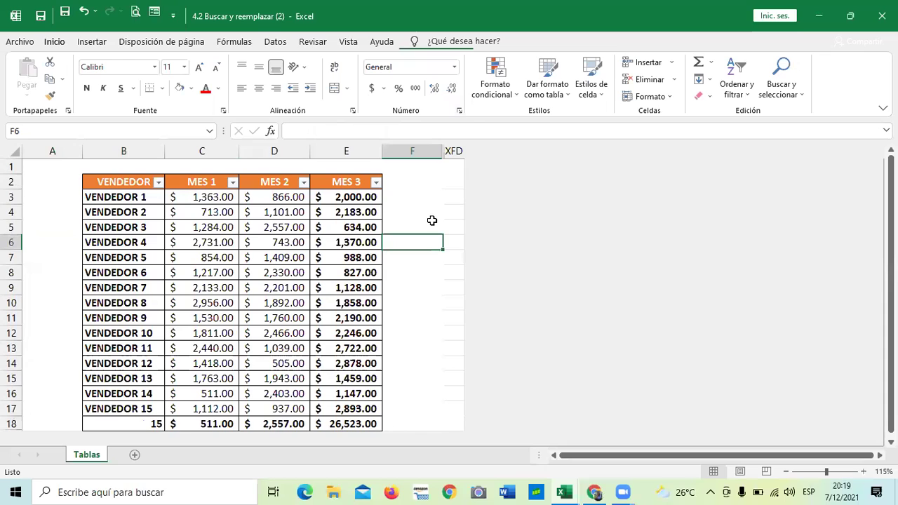
pyautogui.moveTo(426, 147); pyautogui.dragTo(455, 151)
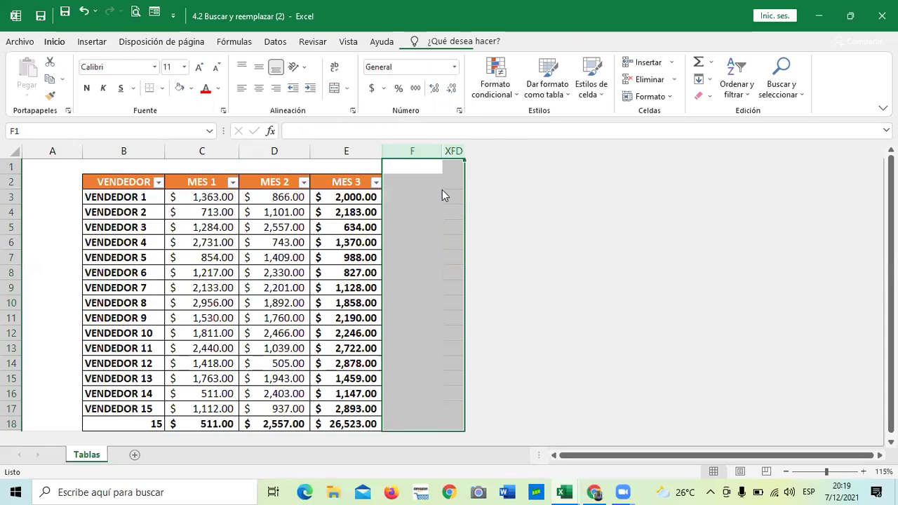
pyautogui.rightClick(444, 195)
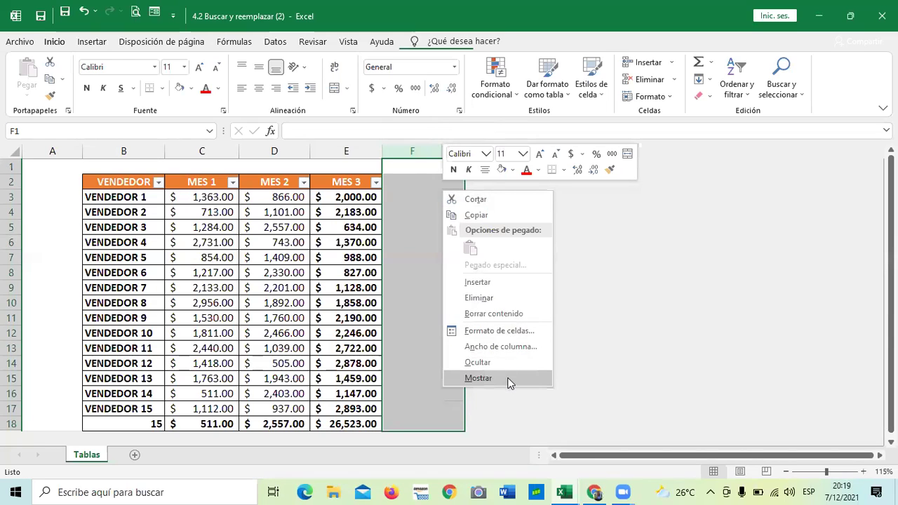
pyautogui.click(478, 379)
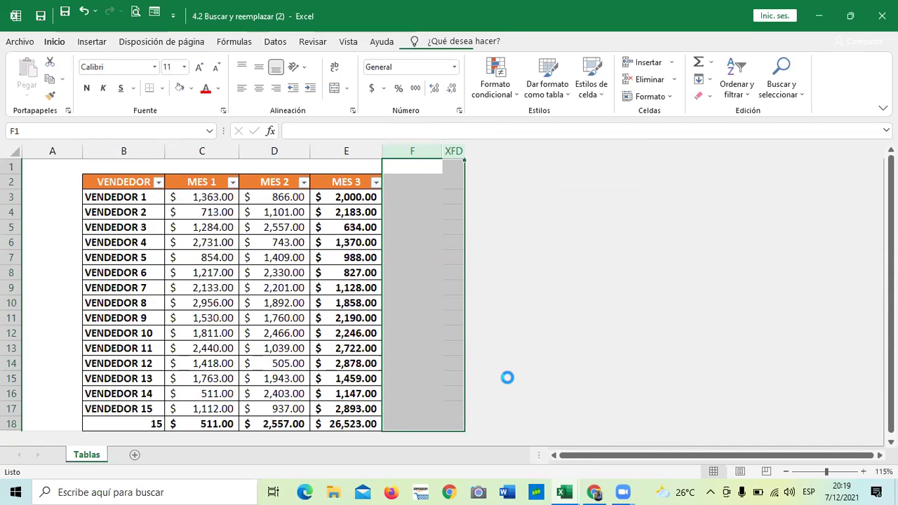
pyautogui.click(602, 287)
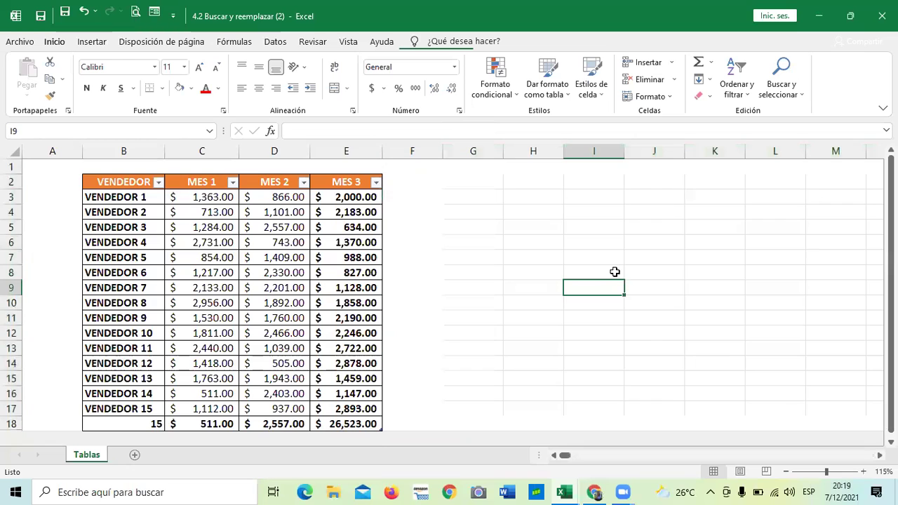
# Examine the cells without gridlines around the sales table, in columns A and F and down to the totals row.
pyautogui.scroll(-1, 570, 304)
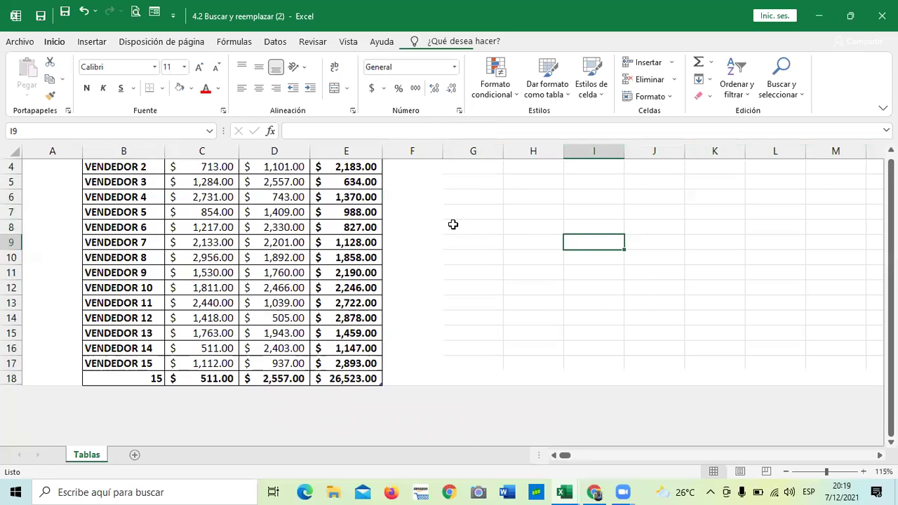
pyautogui.scroll(1, 219, 254)
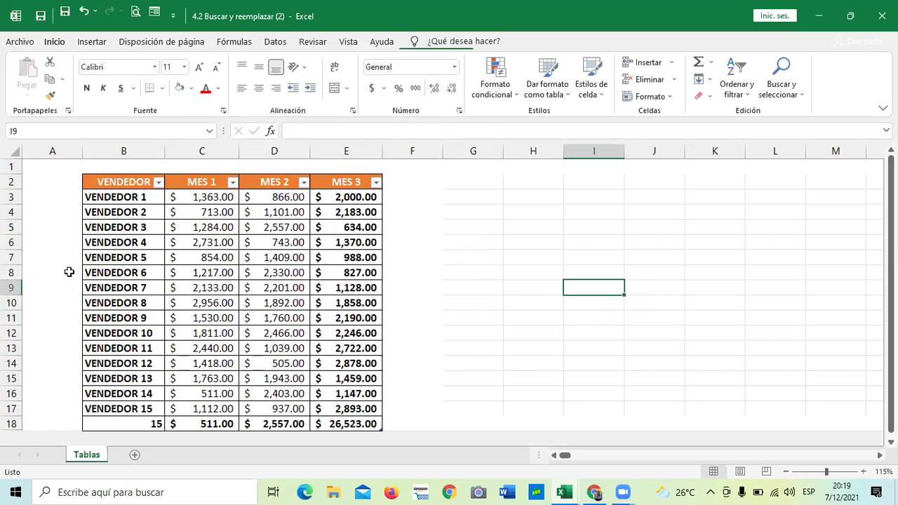
pyautogui.click(60, 180)
pyautogui.scroll(-1, 420, 281)
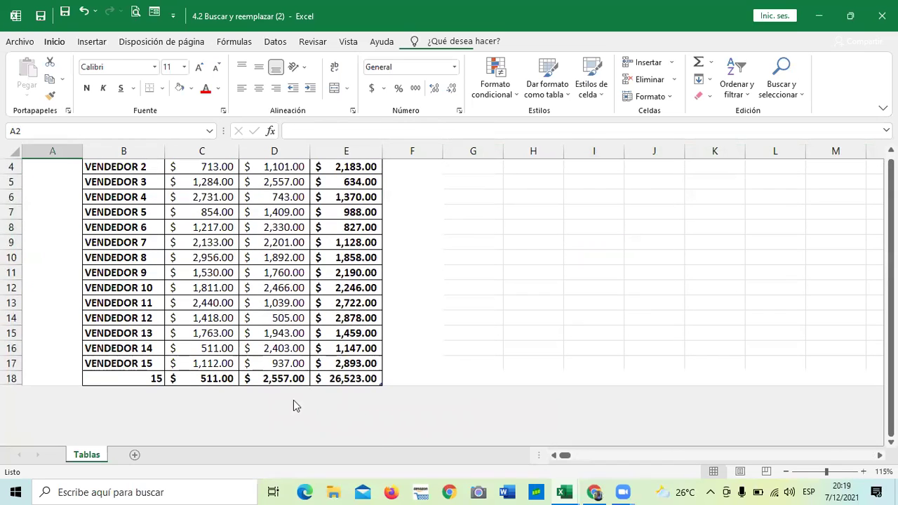
pyautogui.scroll(1, 412, 280)
pyautogui.click(419, 179)
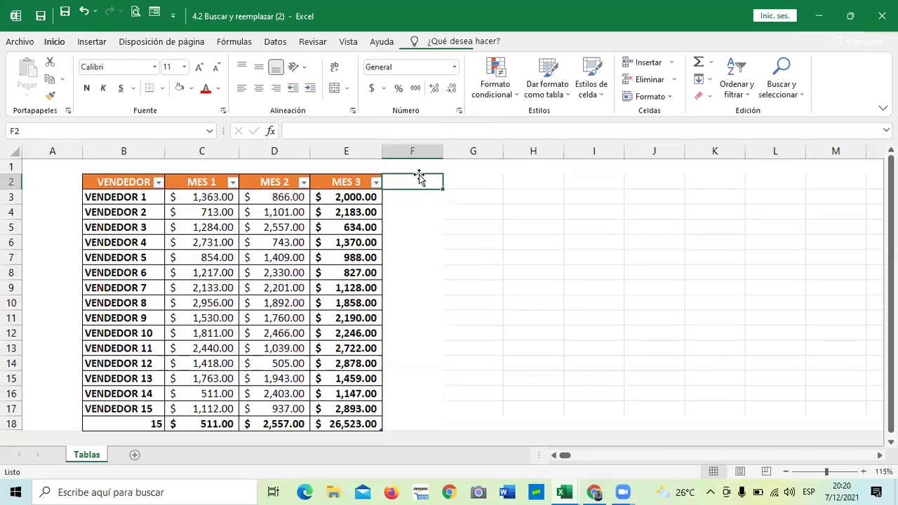
pyautogui.click(421, 151)
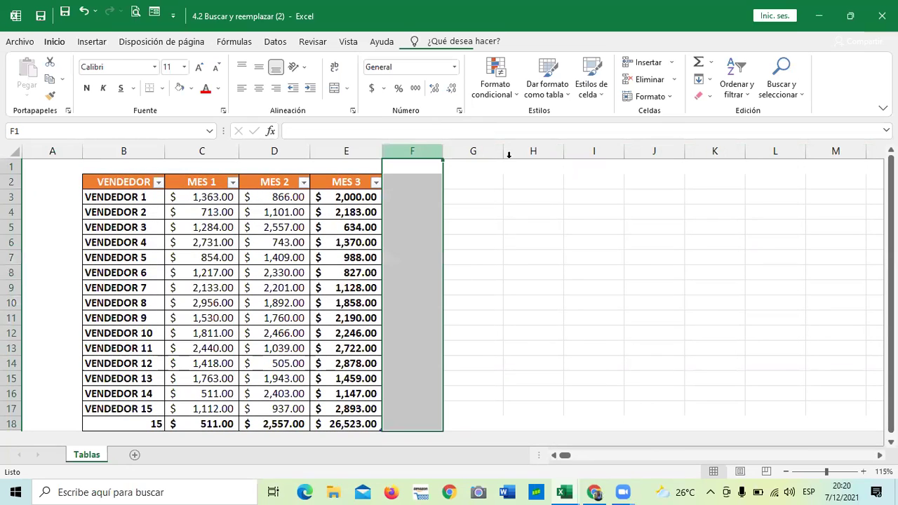
pyautogui.click(602, 98)
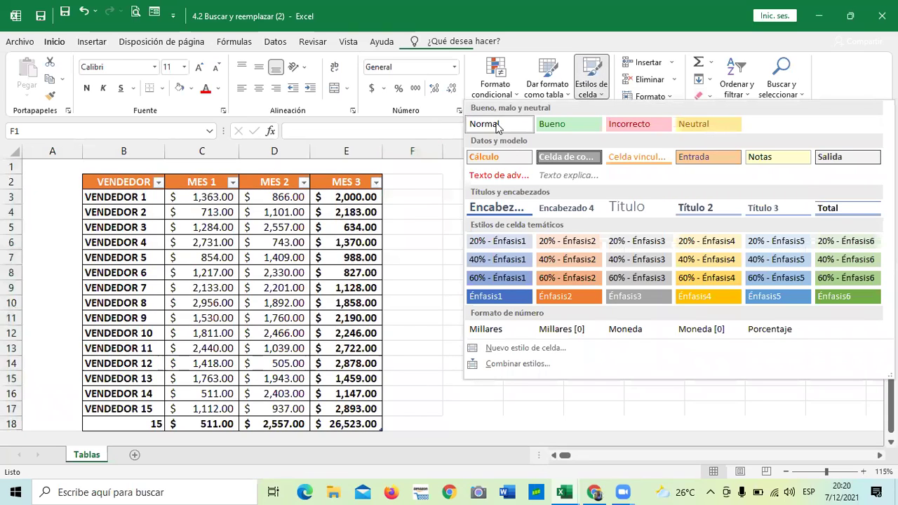
pyautogui.click(536, 412)
pyautogui.click(473, 227)
pyautogui.click(425, 181)
pyautogui.click(418, 237)
pyautogui.moveTo(427, 351); pyautogui.dragTo(425, 365)
pyautogui.click(425, 395)
pyautogui.click(423, 333)
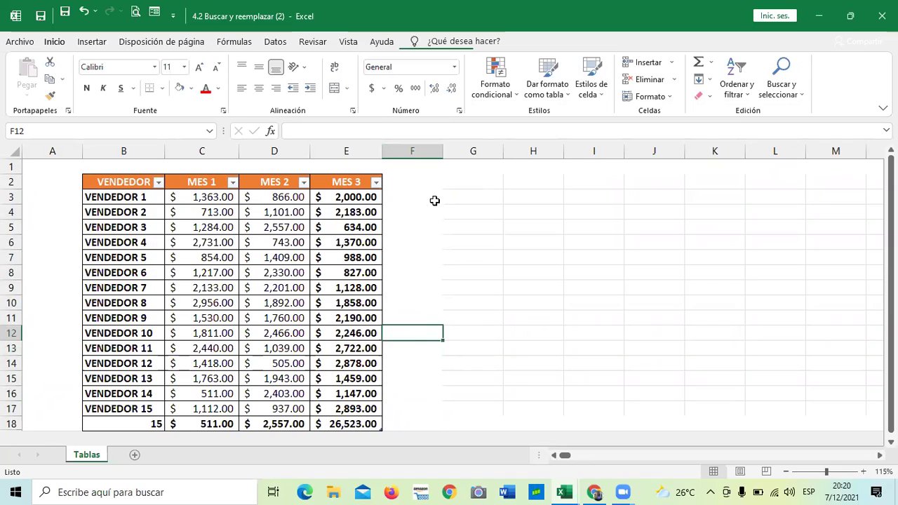
# Apply the Normal cell style to the whole of column F.
pyautogui.click(426, 153)
pyautogui.click(602, 99)
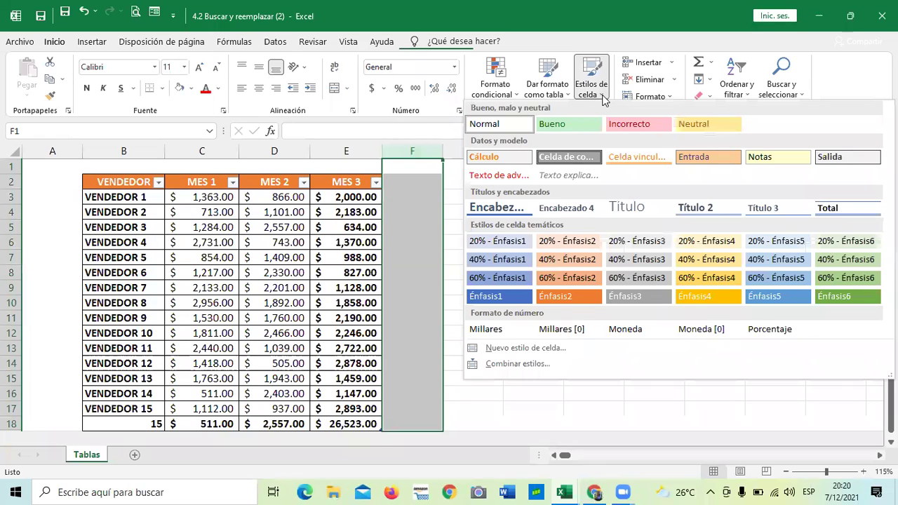
pyautogui.click(512, 124)
pyautogui.click(552, 254)
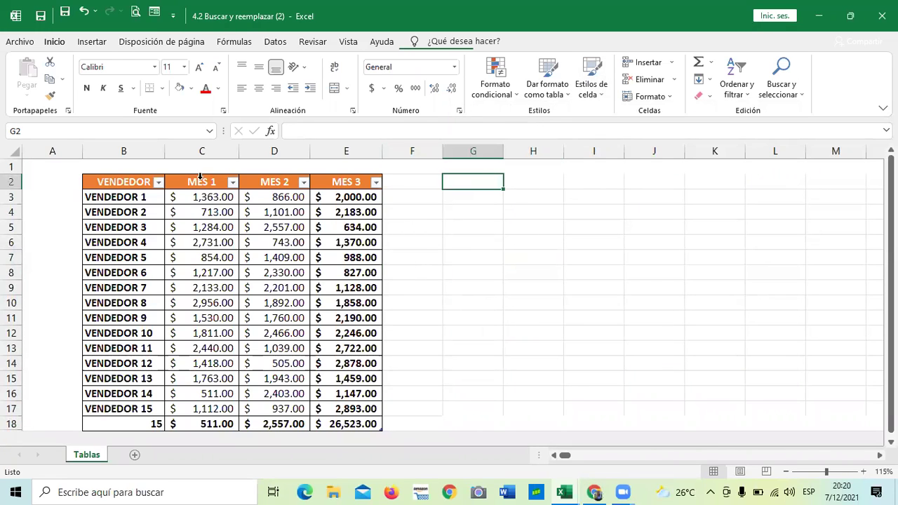
# Apply the Normal cell style to the whole of column A.
pyautogui.moveTo(45, 168); pyautogui.dragTo(66, 363)
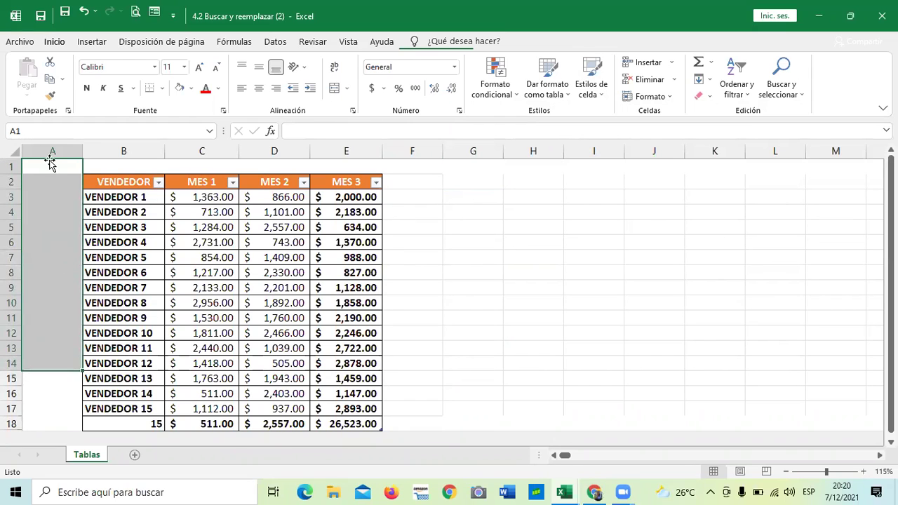
pyautogui.click(56, 149)
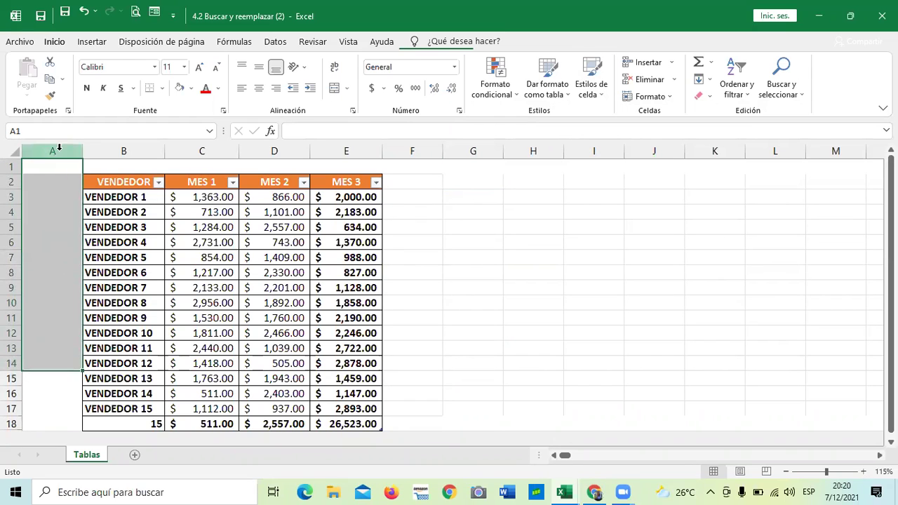
pyautogui.click(603, 96)
pyautogui.click(510, 125)
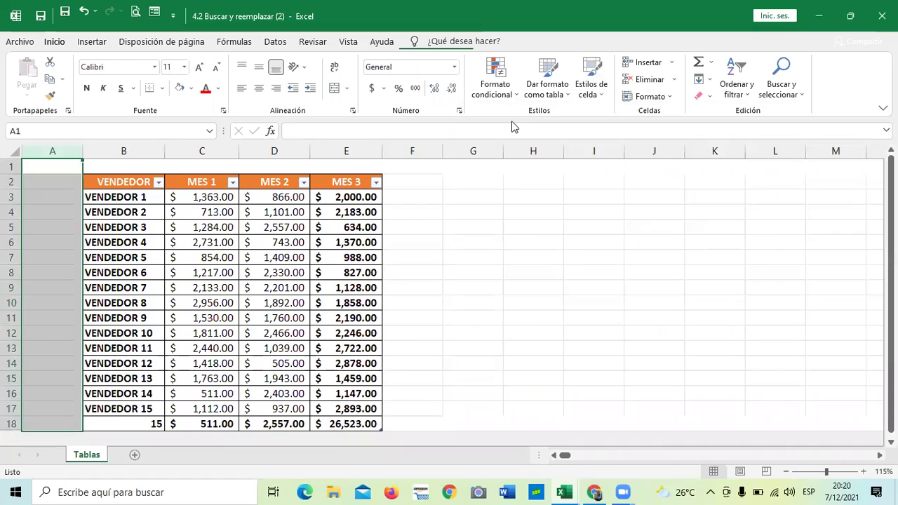
pyautogui.click(568, 289)
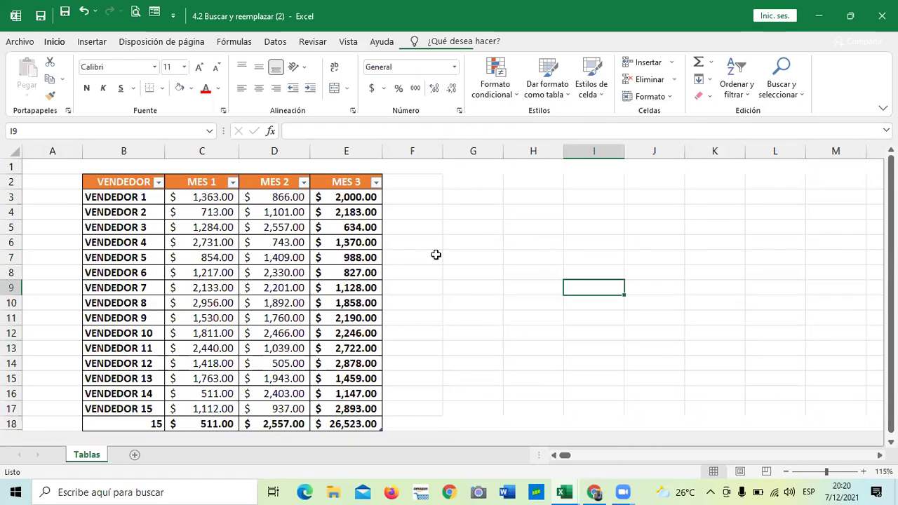
# Review the cell styles available for column F without applying any.
pyautogui.click(425, 146)
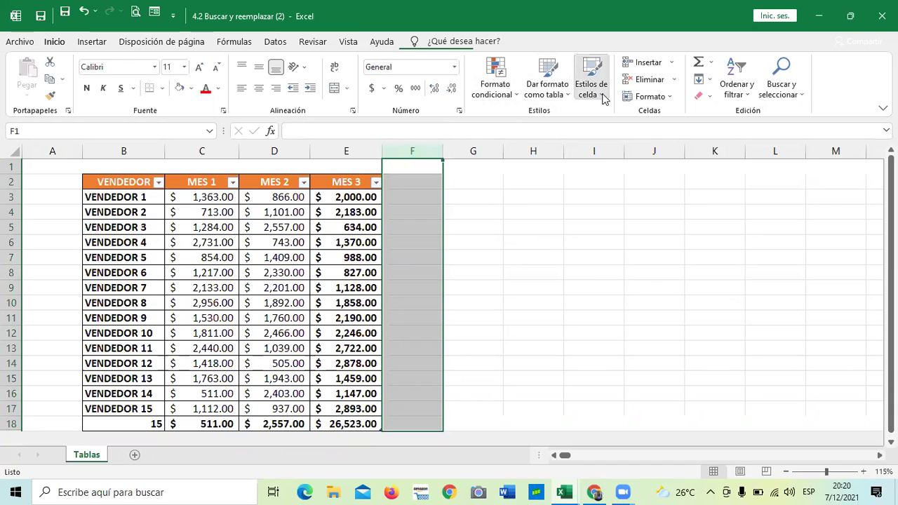
pyautogui.click(603, 97)
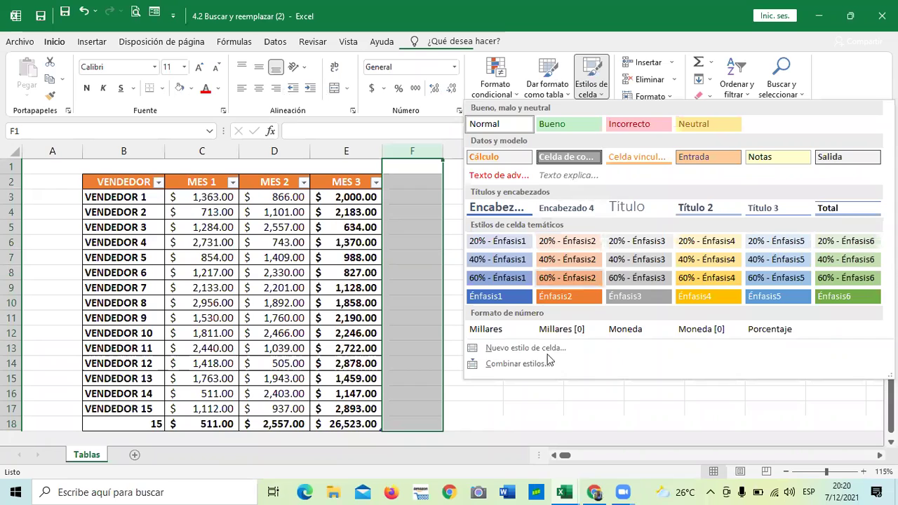
pyautogui.click(547, 404)
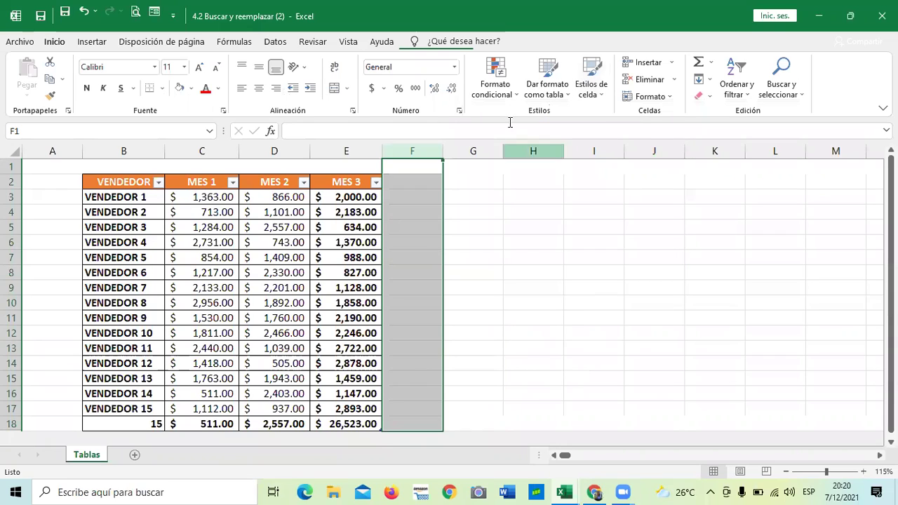
# Hide all the columns from G through XFD, the last column of the sheet.
pyautogui.click(480, 150)
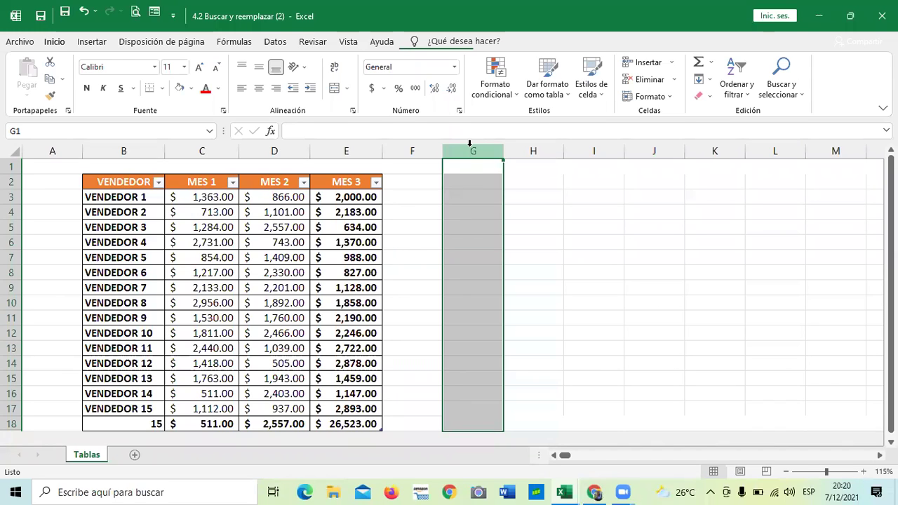
pyautogui.click(511, 245)
pyautogui.click(471, 151)
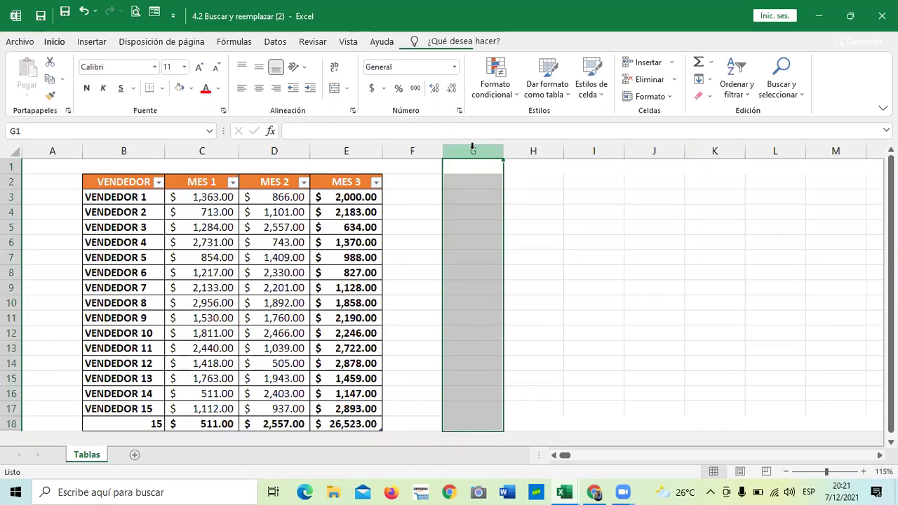
pyautogui.hotkey('ctrl', 'shift', 'Right')
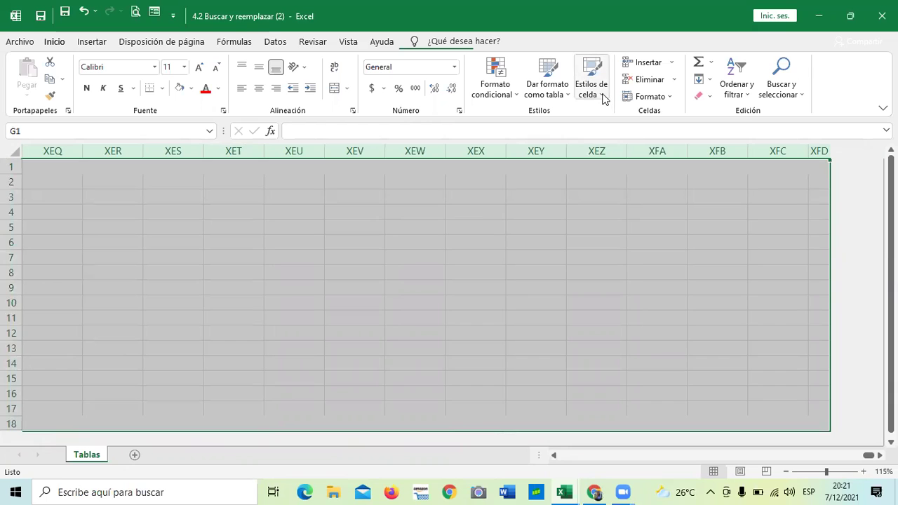
pyautogui.click(672, 98)
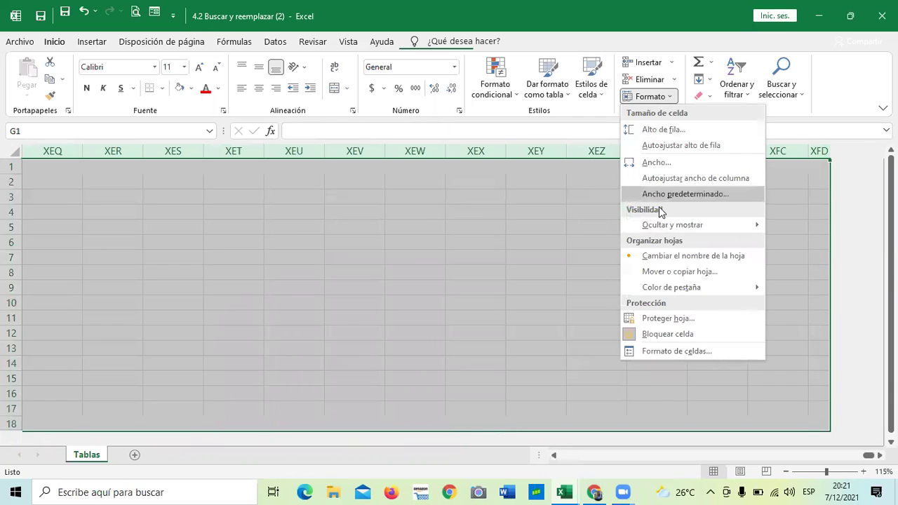
pyautogui.moveTo(684, 225)
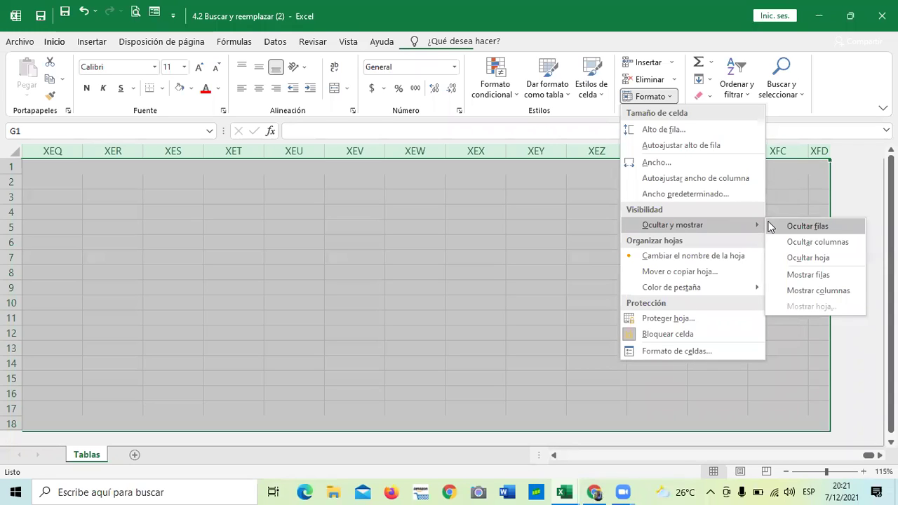
pyautogui.press('Escape')
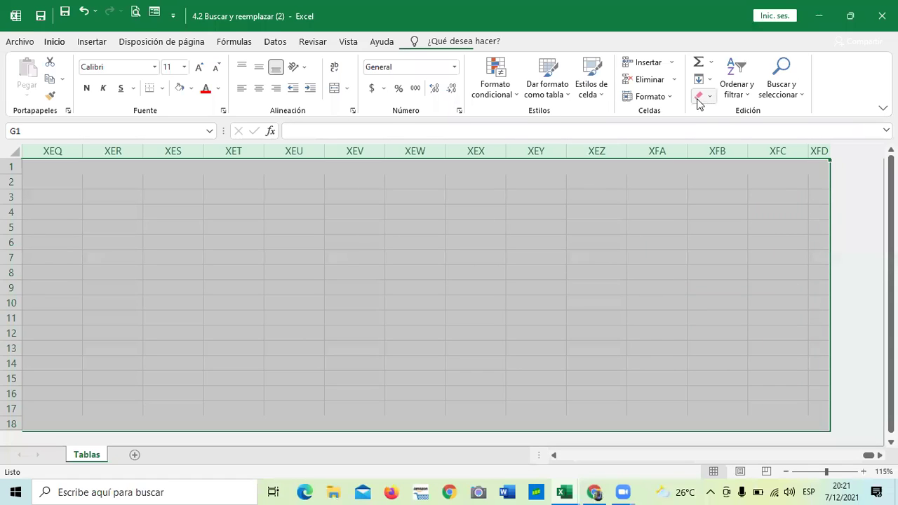
pyautogui.click(671, 97)
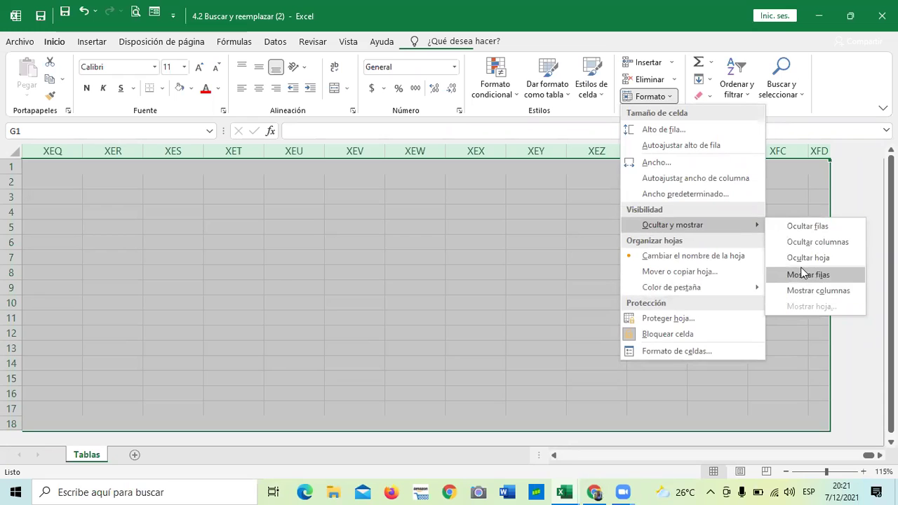
pyautogui.click(802, 242)
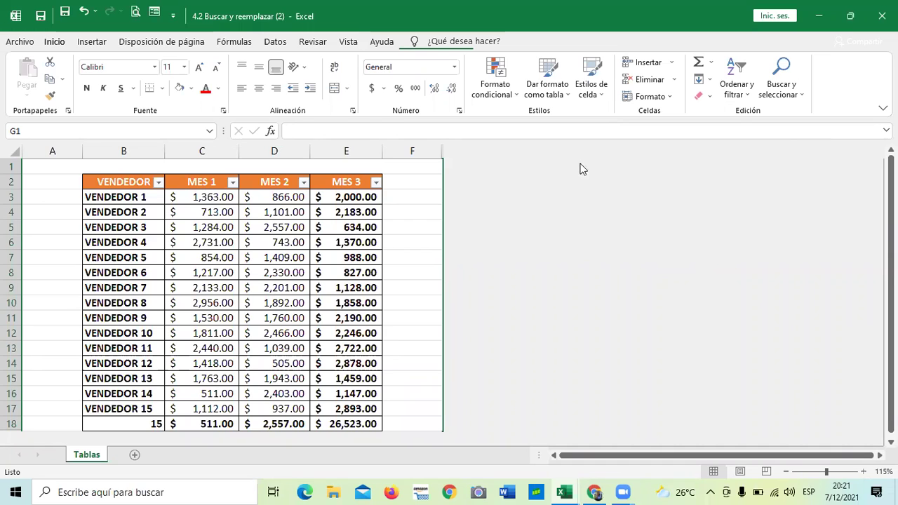
# Select rows 17 and 18 at the edge of the hidden rows and check the sheet's lower end.
pyautogui.scroll(-4, 38, 311)
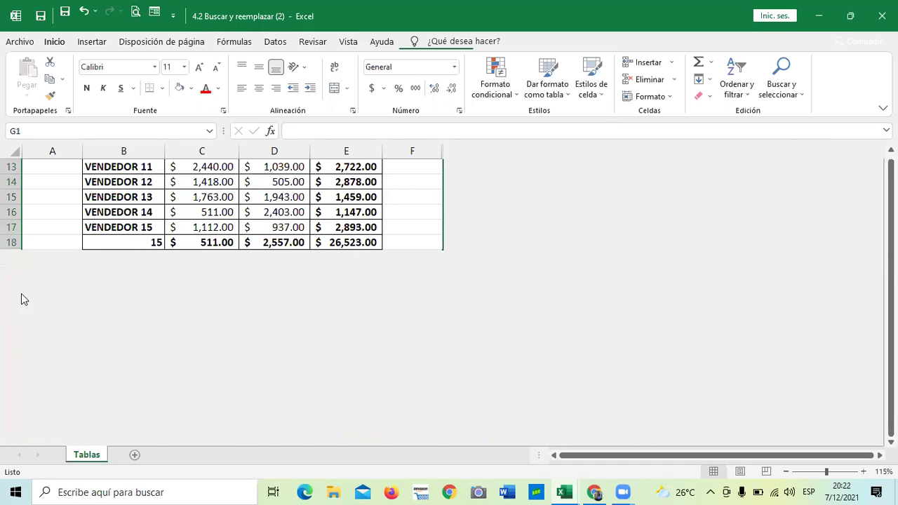
pyautogui.click(11, 242)
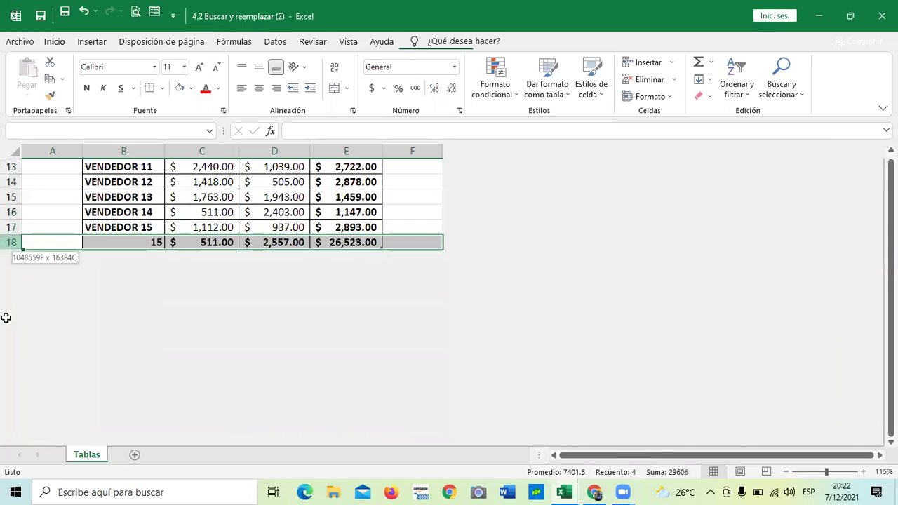
pyautogui.moveTo(12, 227); pyautogui.dragTo(4, 248)
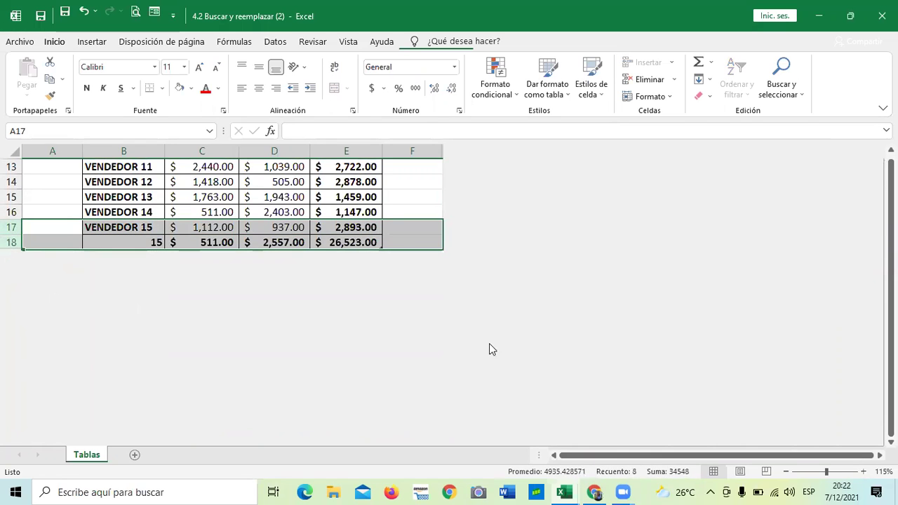
pyautogui.scroll(4, 559, 284)
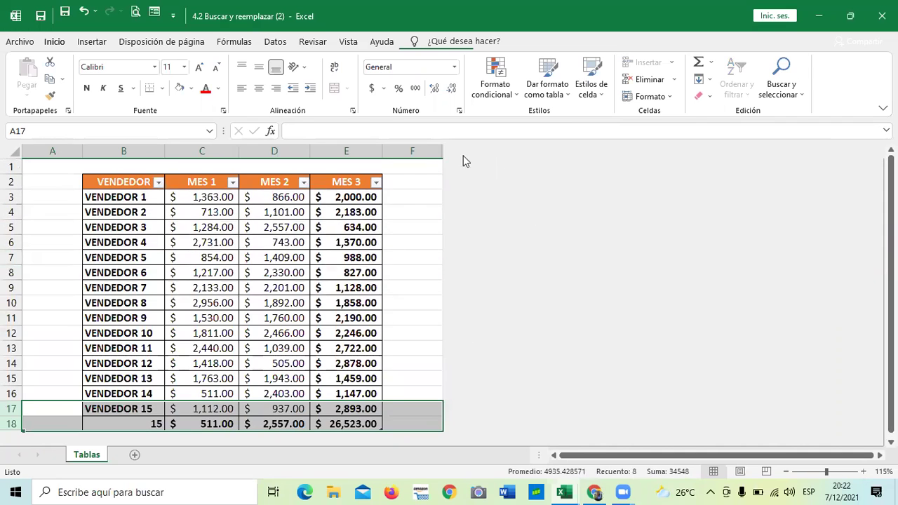
# Fill the whole of column F with the theme colour Blanco, Fondo 1.
pyautogui.click(417, 149)
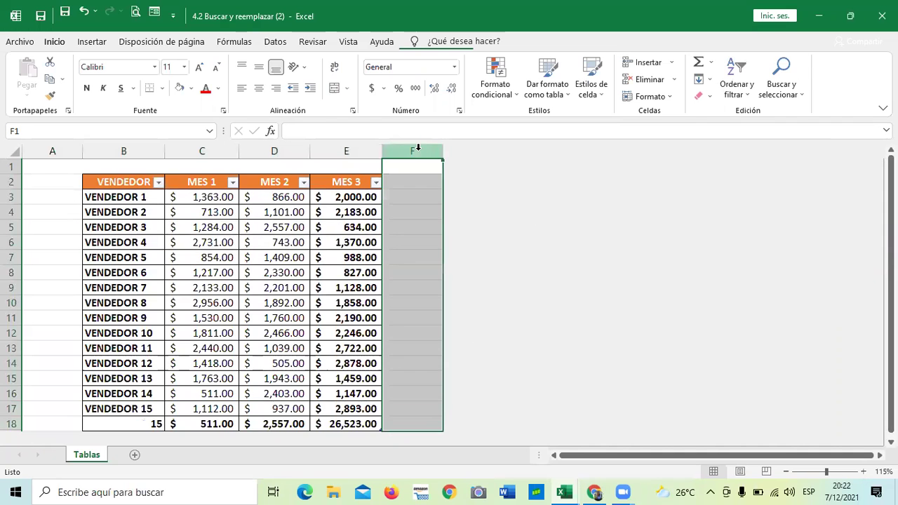
pyautogui.click(191, 89)
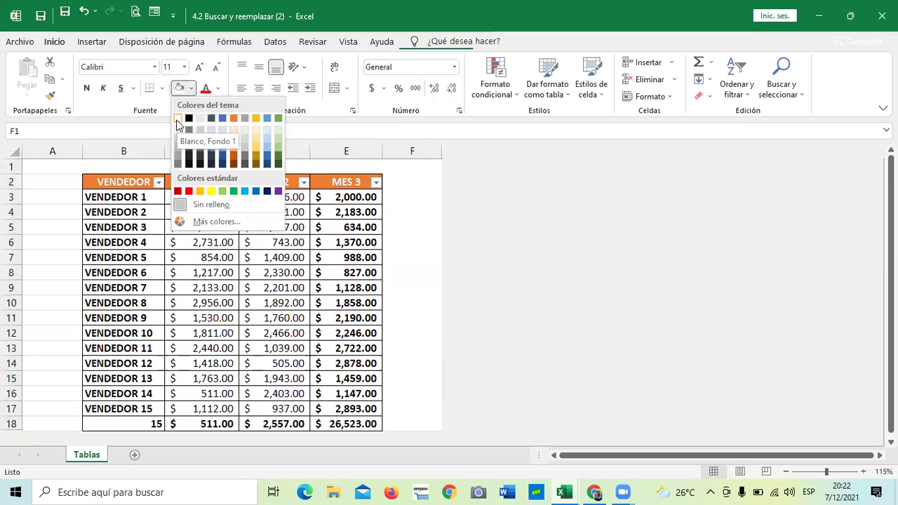
pyautogui.click(177, 119)
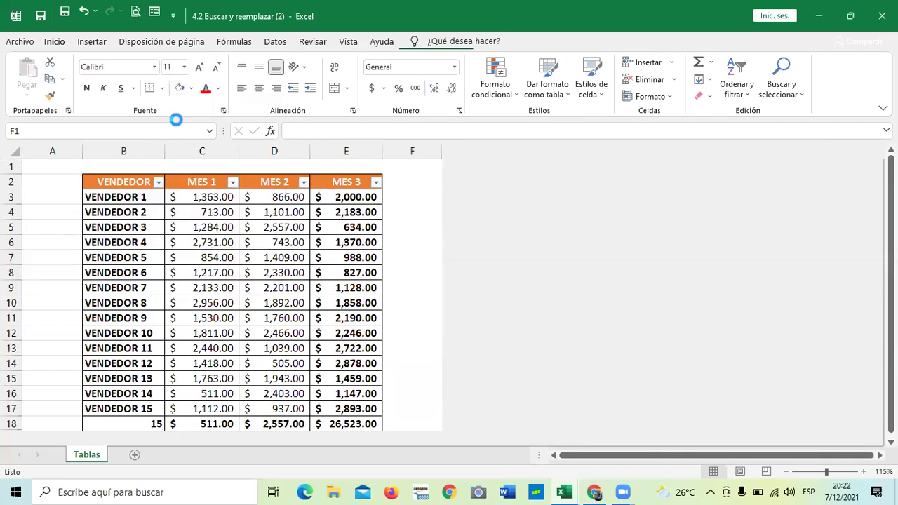
pyautogui.click(423, 196)
pyautogui.click(40, 181)
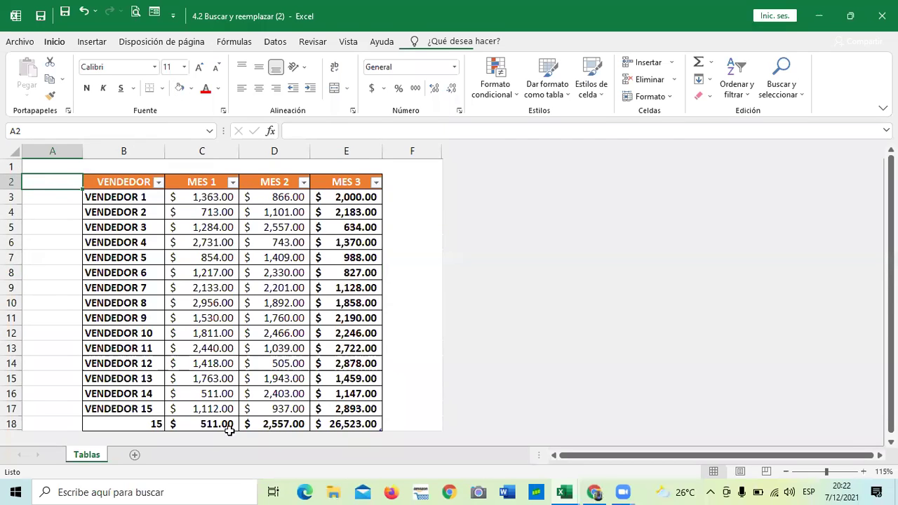
# Check the table's lower area and review the cell styles available for cell A2 without applying any.
pyautogui.scroll(-2, 221, 330)
pyautogui.scroll(1, 233, 281)
pyautogui.scroll(1, 233, 281)
pyautogui.click(600, 97)
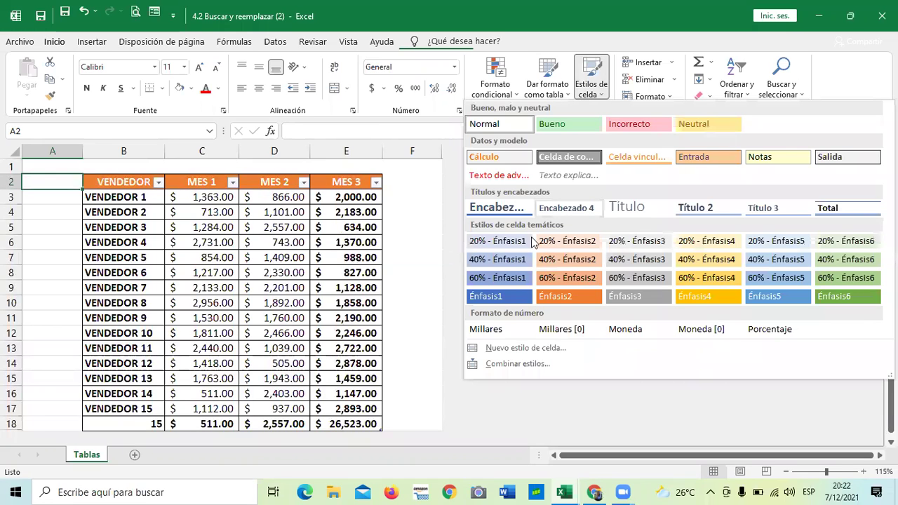
pyautogui.press('Escape')
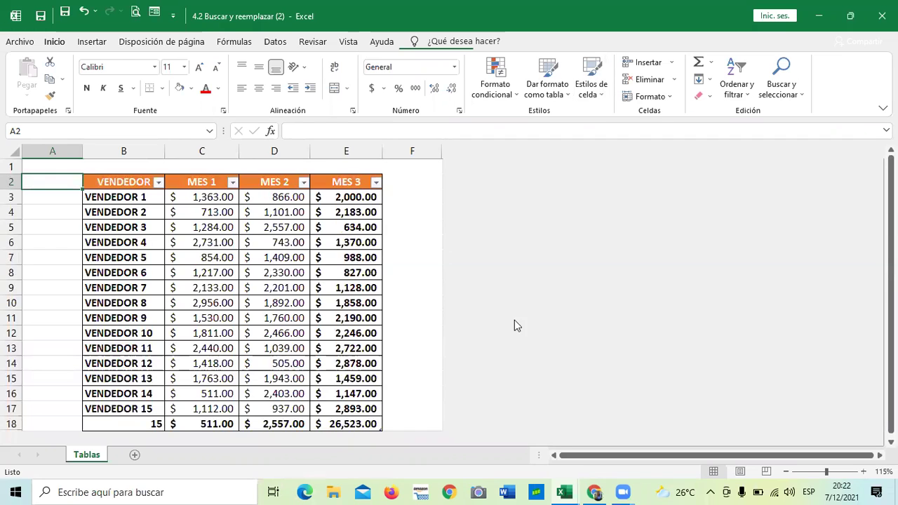
# Add a new worksheet to the workbook.
pyautogui.click(135, 455)
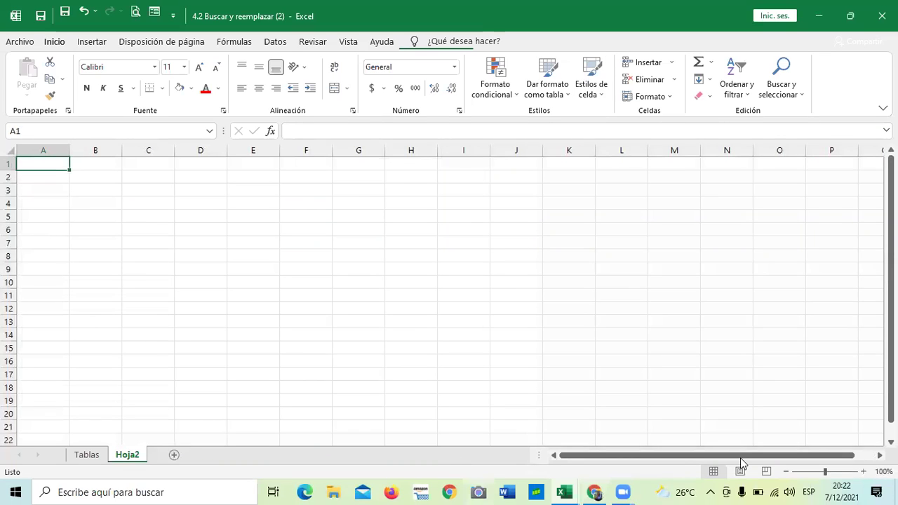
pyautogui.click(143, 182)
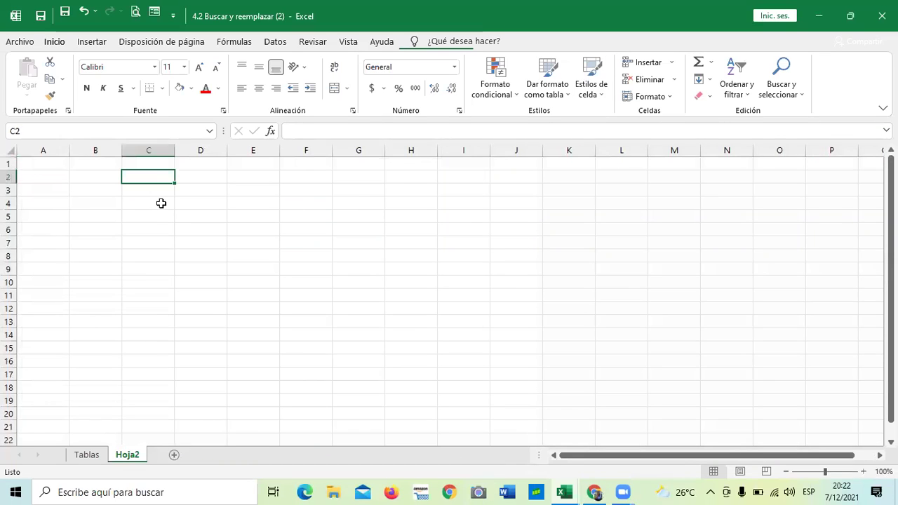
pyautogui.click(141, 203)
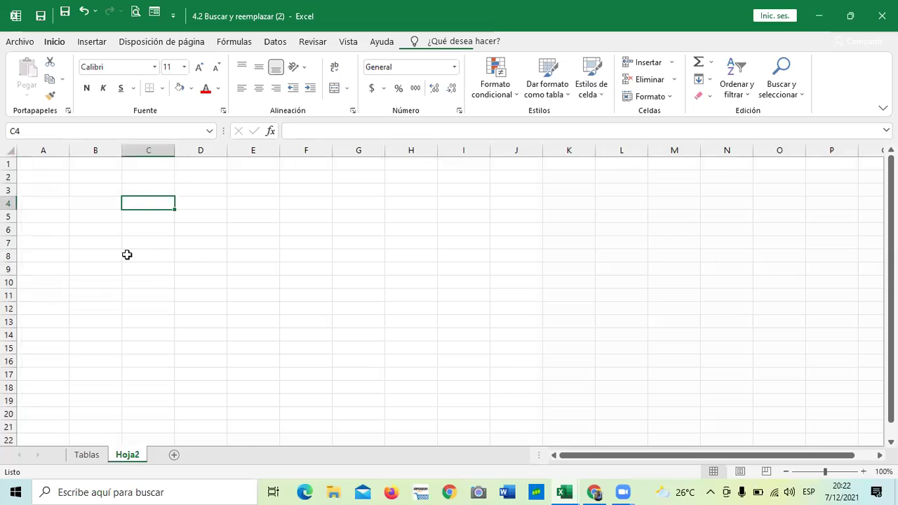
# Enter =ALEATORIO.ENTRE(1;5) in cell C3 and fill the formula down to C17.
pyautogui.click(147, 190)
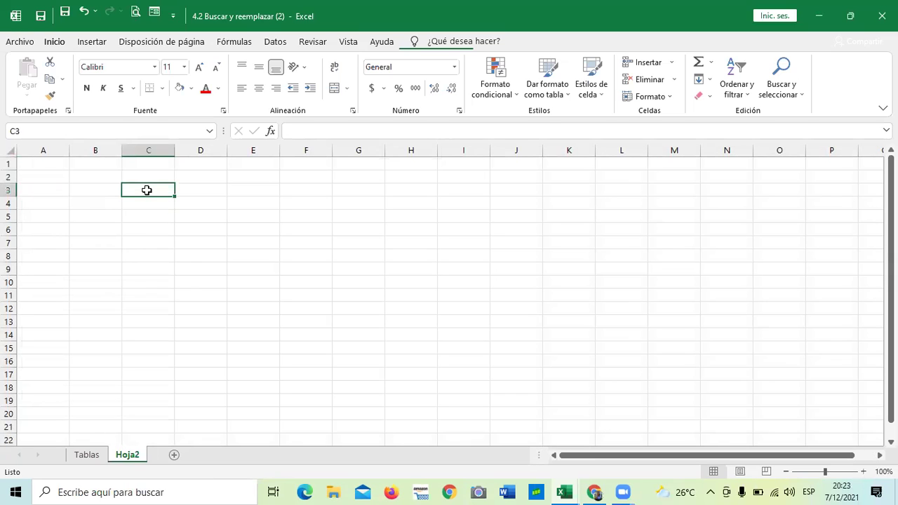
pyautogui.write('=')
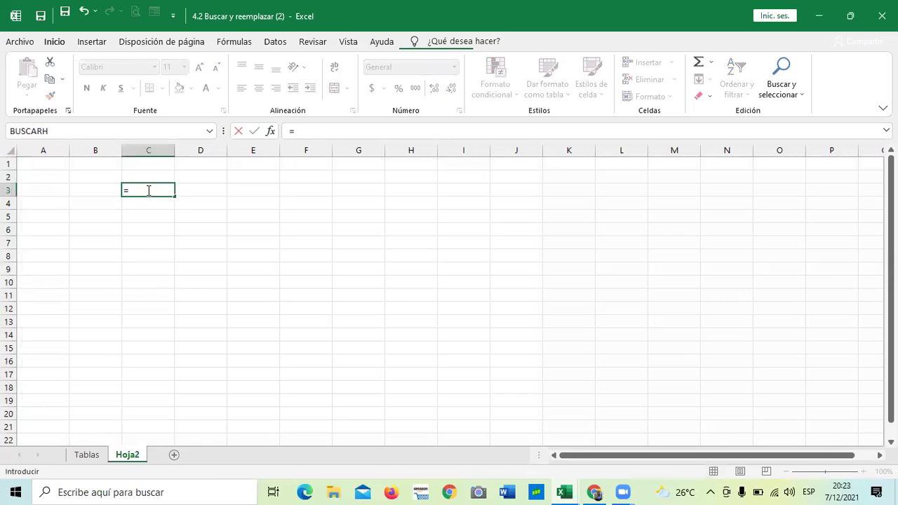
pyautogui.write('ALE')
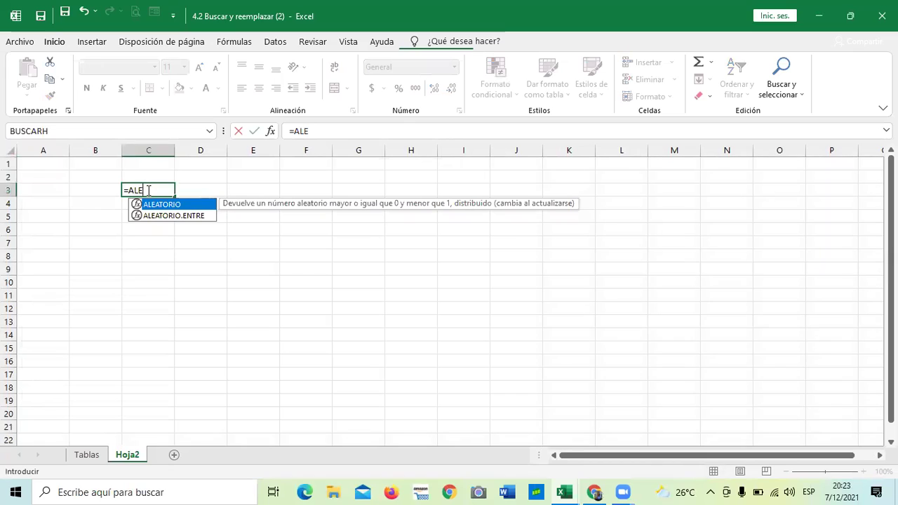
pyautogui.doubleClick(168, 218)
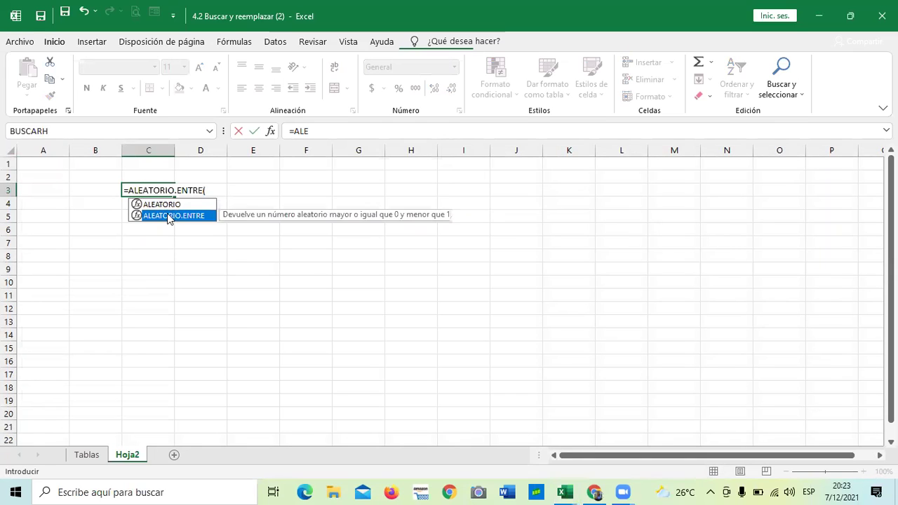
pyautogui.click(386, 131)
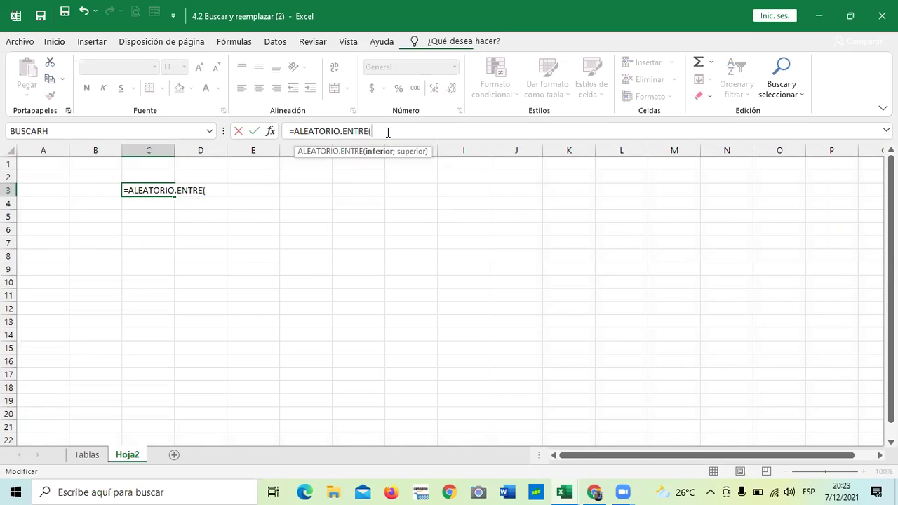
pyautogui.write('1;')
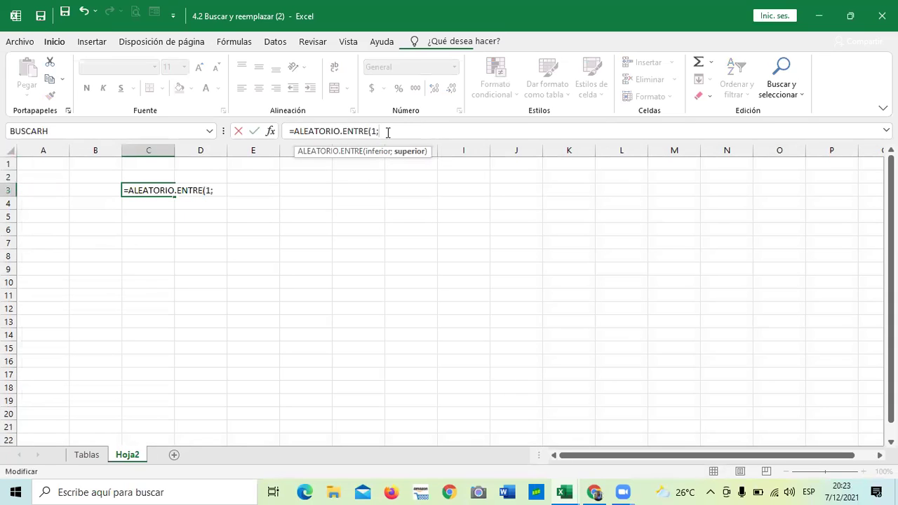
pyautogui.write('5)')
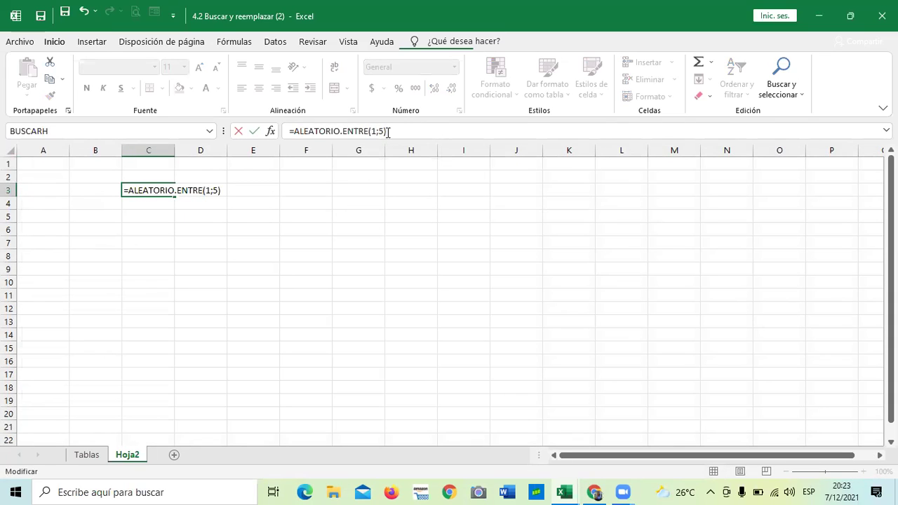
pyautogui.hotkey('ctrl', 'Return')
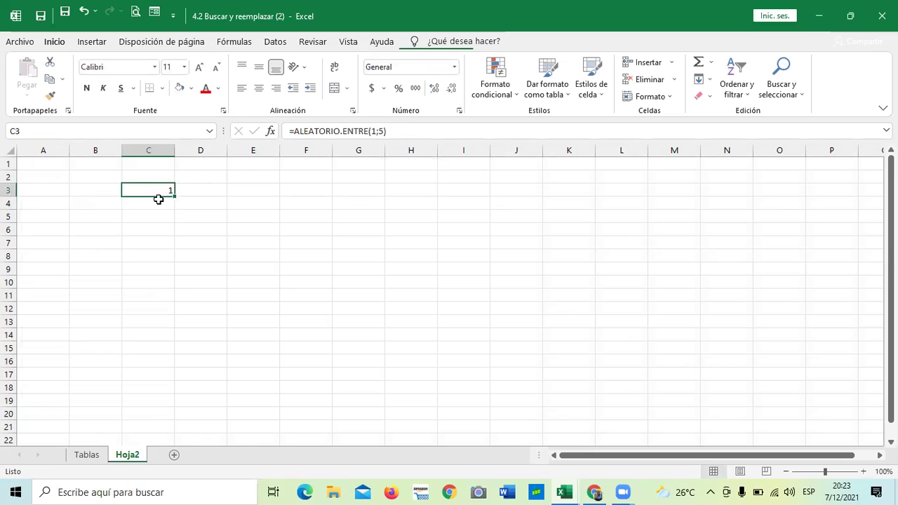
pyautogui.moveTo(175, 196); pyautogui.dragTo(178, 373)
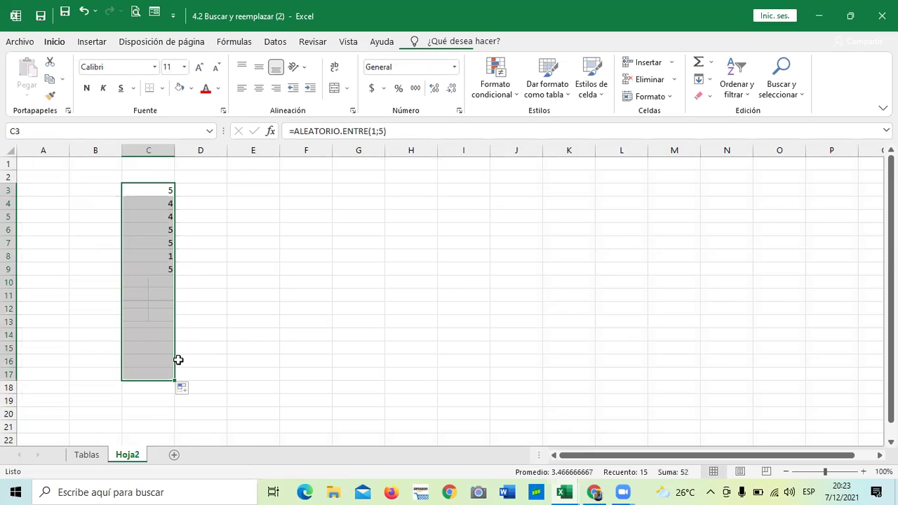
pyautogui.click(258, 311)
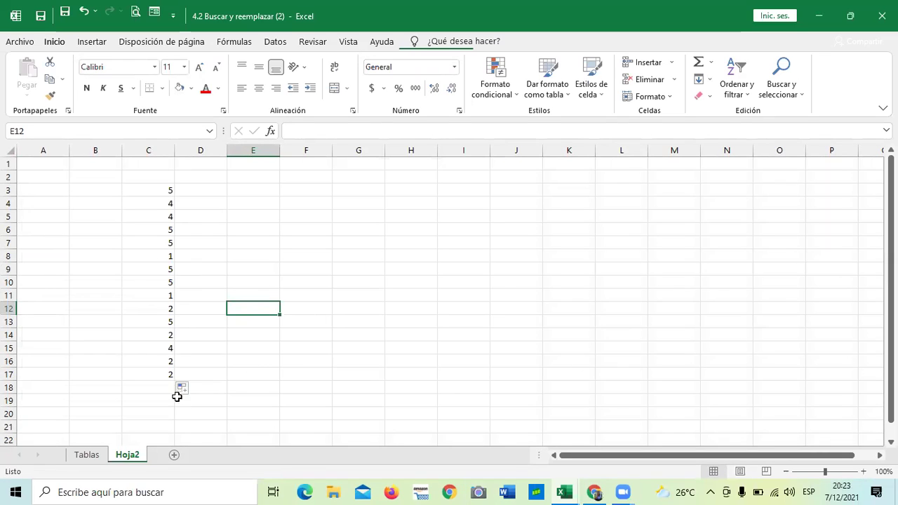
# Check the random-number formulas and values in individual cells of the range C3:C17.
pyautogui.click(162, 372)
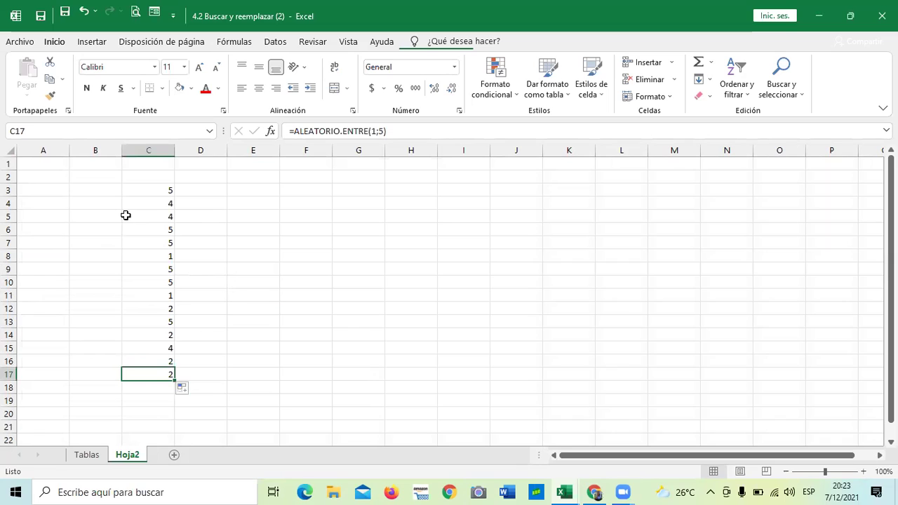
pyautogui.click(153, 183)
pyautogui.click(149, 203)
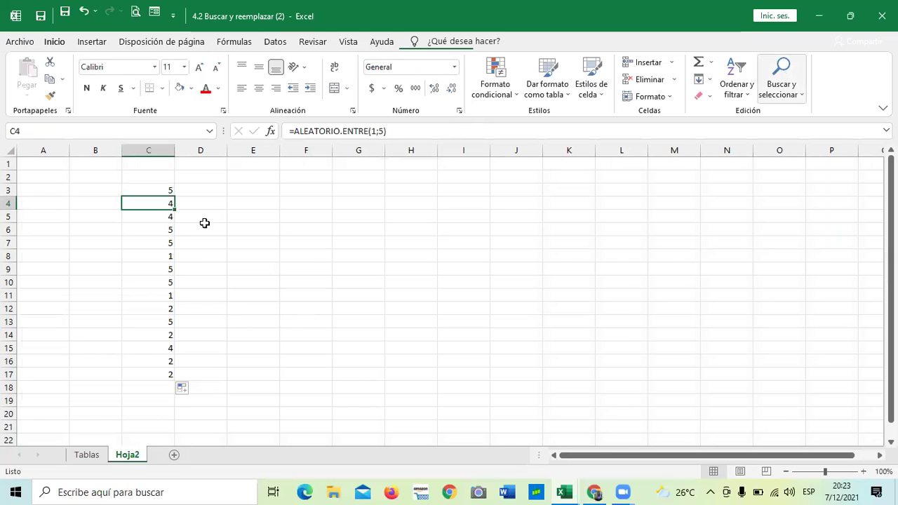
pyautogui.click(148, 232)
pyautogui.click(158, 272)
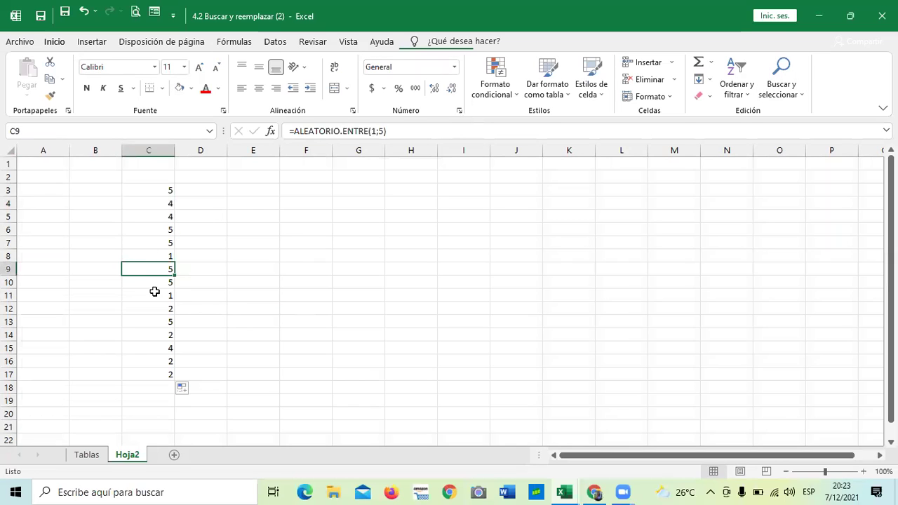
pyautogui.click(154, 292)
pyautogui.click(152, 373)
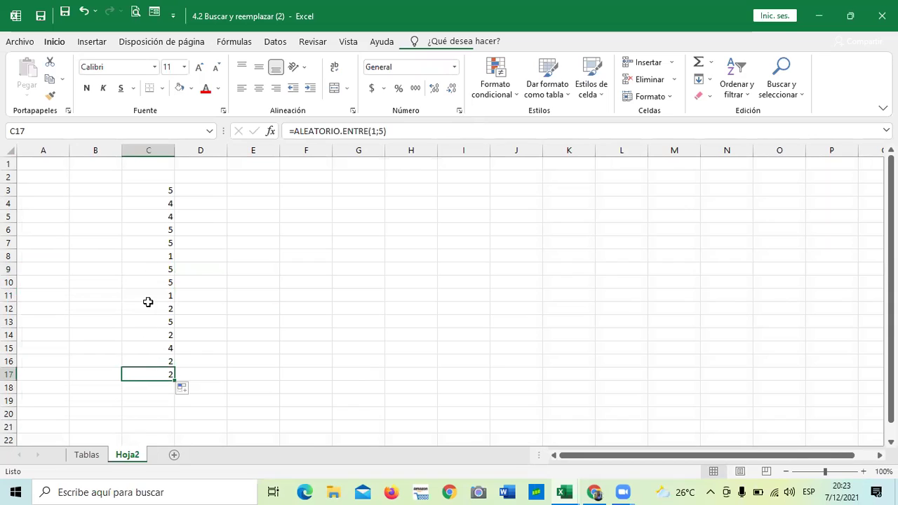
pyautogui.click(155, 190)
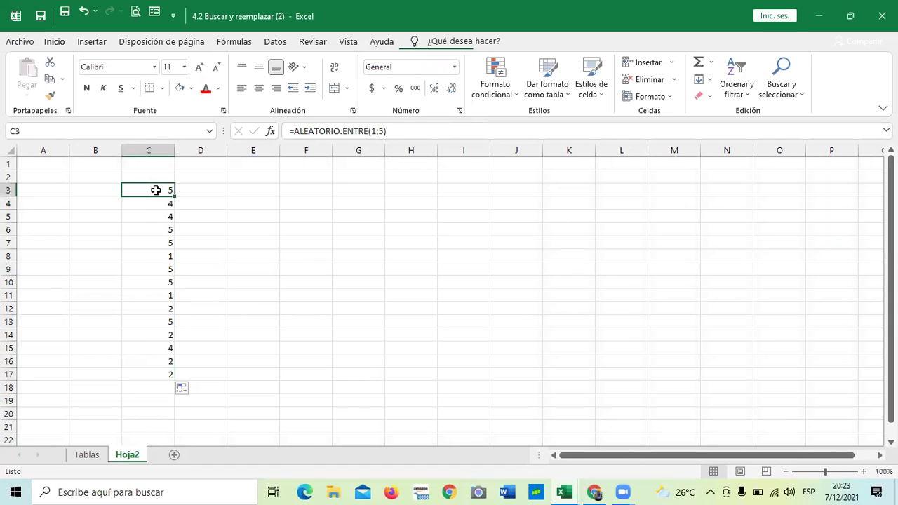
pyautogui.click(152, 228)
pyautogui.click(151, 373)
pyautogui.click(146, 321)
pyautogui.click(148, 255)
pyautogui.click(146, 216)
pyautogui.click(149, 191)
pyautogui.click(153, 215)
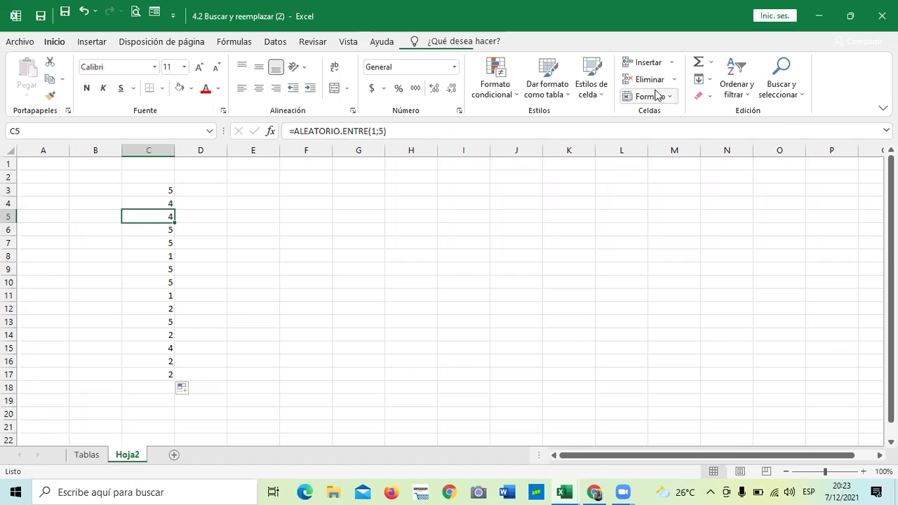
# Open the Find and Replace dialog beside the number list and compare its Buscar and Reemplazar options.
pyautogui.click(776, 89)
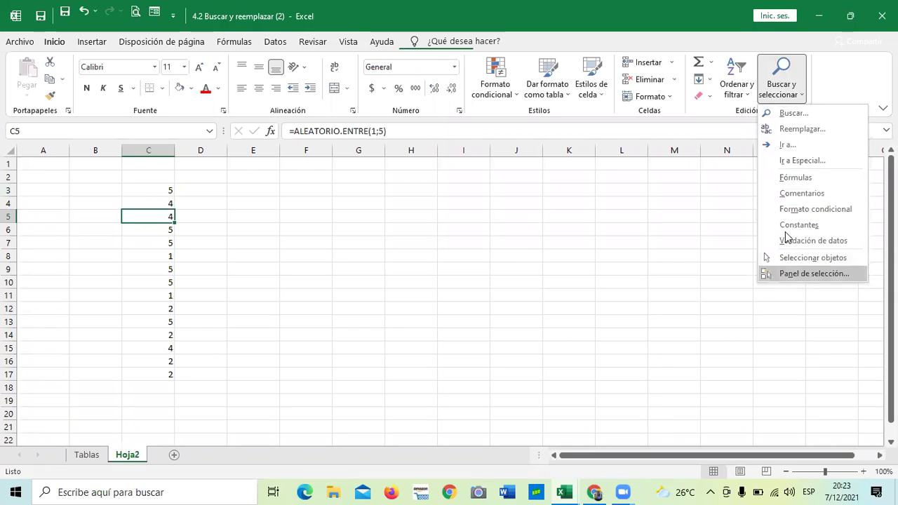
pyautogui.click(786, 131)
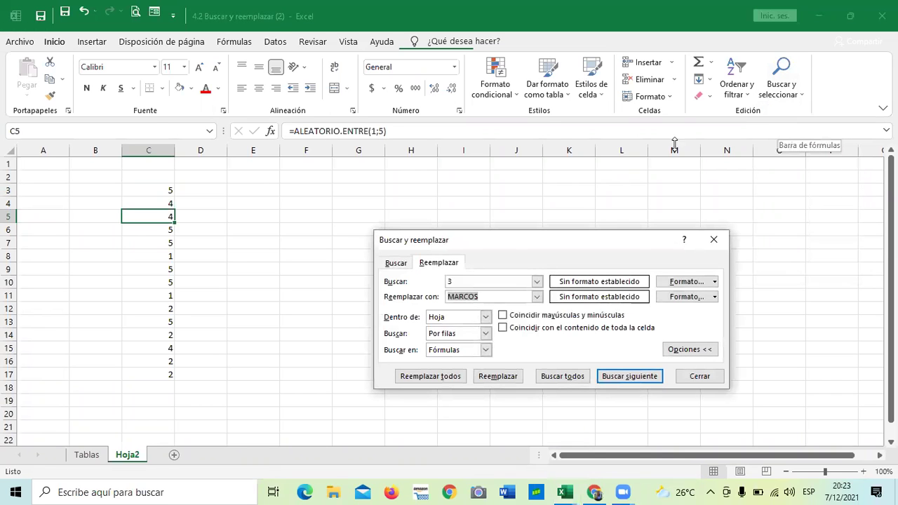
pyautogui.moveTo(611, 239); pyautogui.dragTo(608, 180)
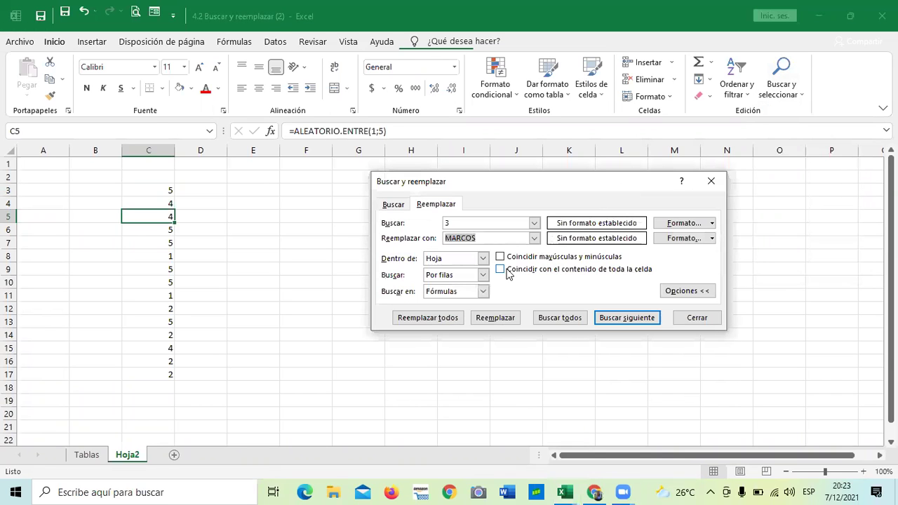
pyautogui.click(510, 221)
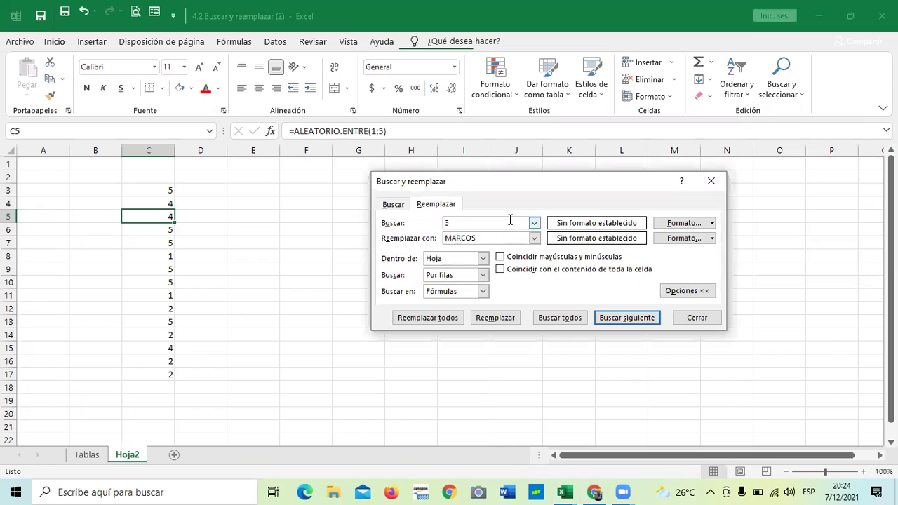
pyautogui.click(397, 205)
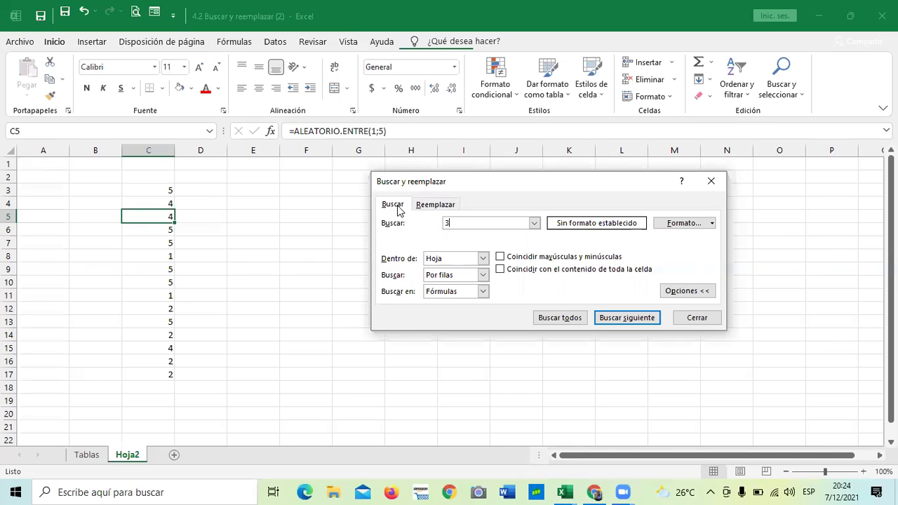
pyautogui.click(437, 205)
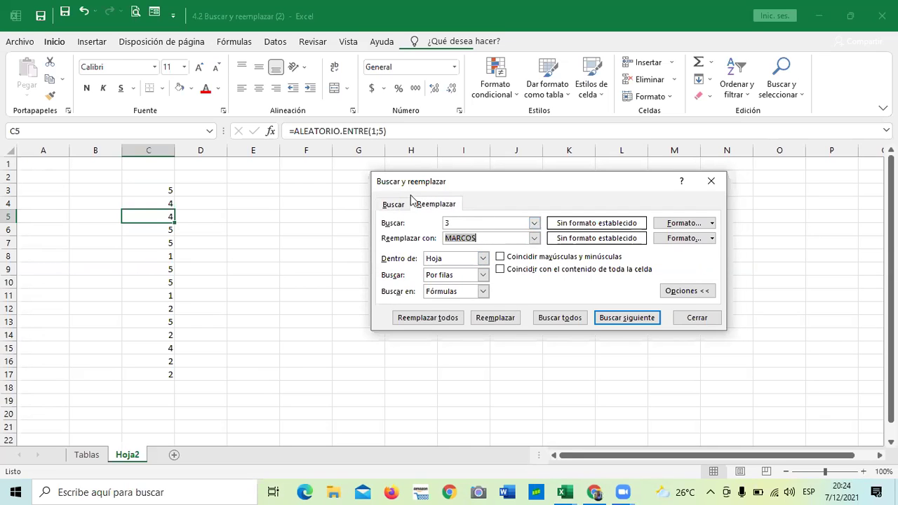
# Try to replace 1 with a first name in the random-number list, one match at a time and then for all matches.
pyautogui.click(467, 222)
pyautogui.press('BackSpace')
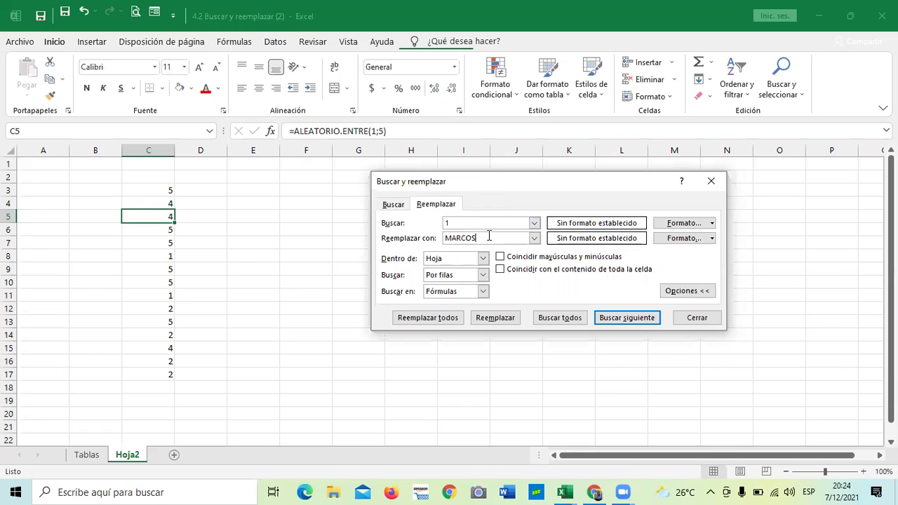
pyautogui.press('BackSpace')
pyautogui.press('BackSpace')
pyautogui.press('BackSpace')
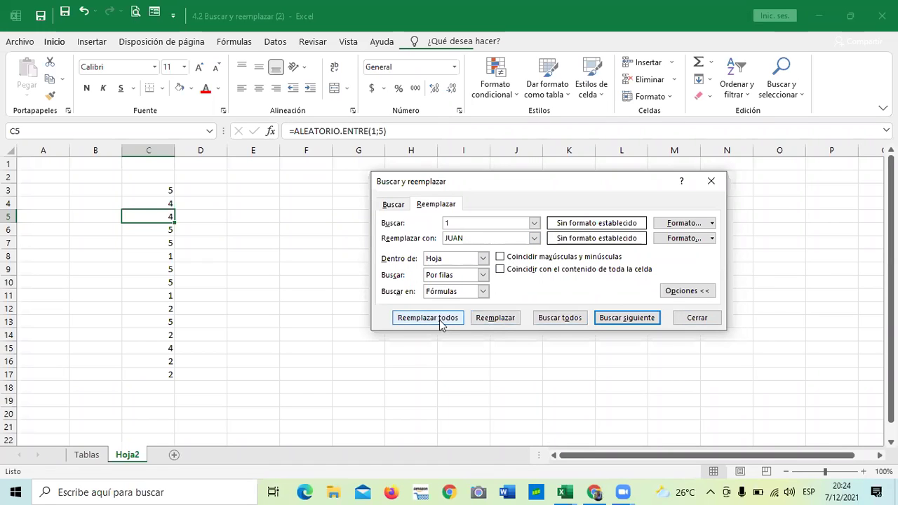
pyautogui.click(491, 320)
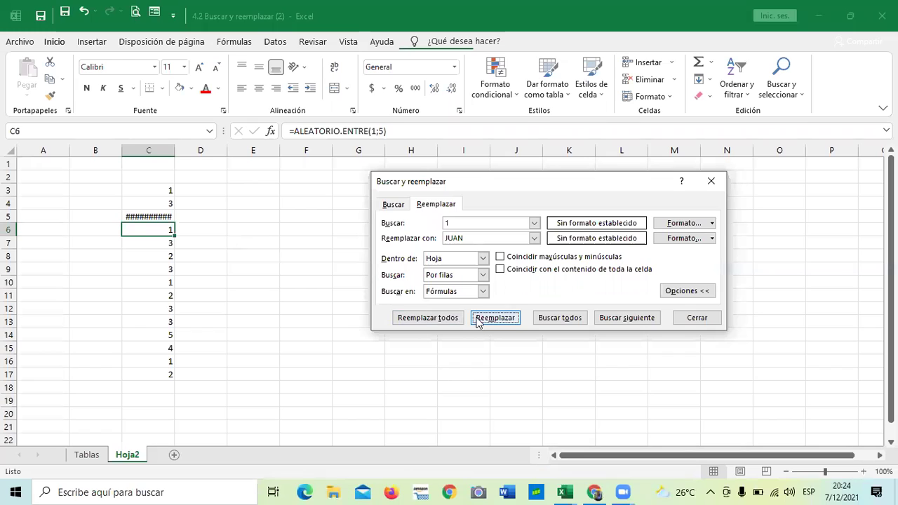
pyautogui.click(480, 321)
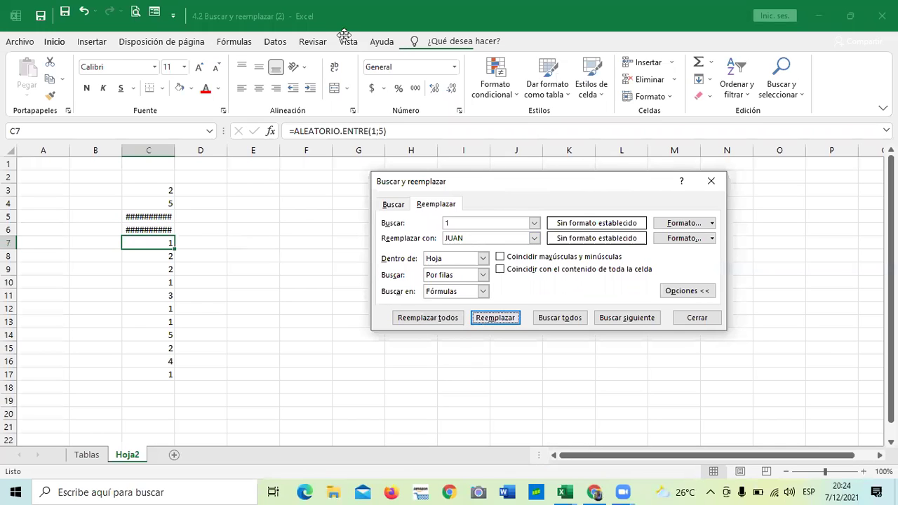
pyautogui.click(494, 319)
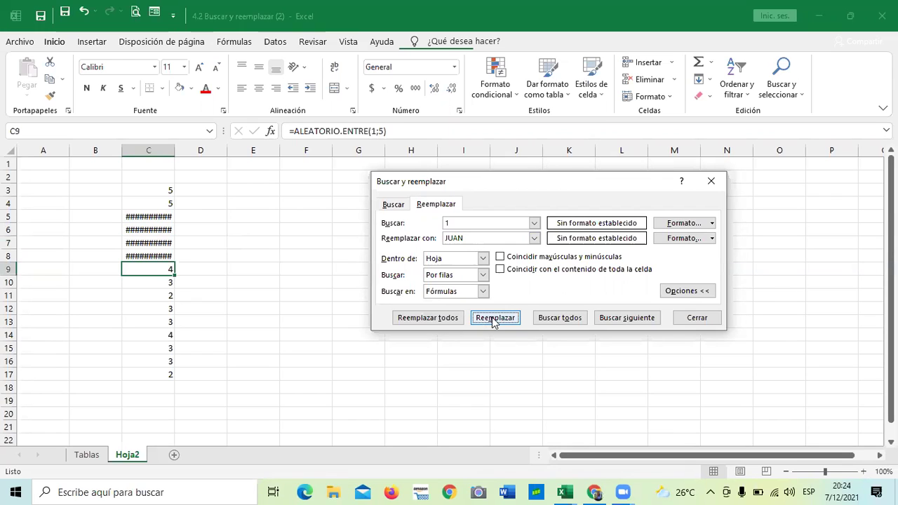
pyautogui.click(440, 318)
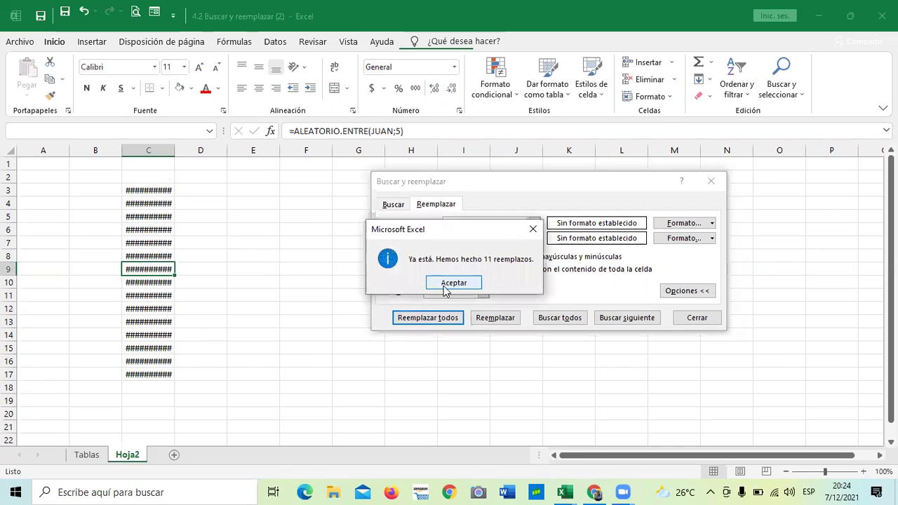
pyautogui.click(457, 287)
# Inspect the formulas in several cells of C3:C17 after the replacement.
pyautogui.click(268, 326)
pyautogui.click(155, 199)
pyautogui.click(155, 269)
pyautogui.click(155, 334)
pyautogui.click(157, 372)
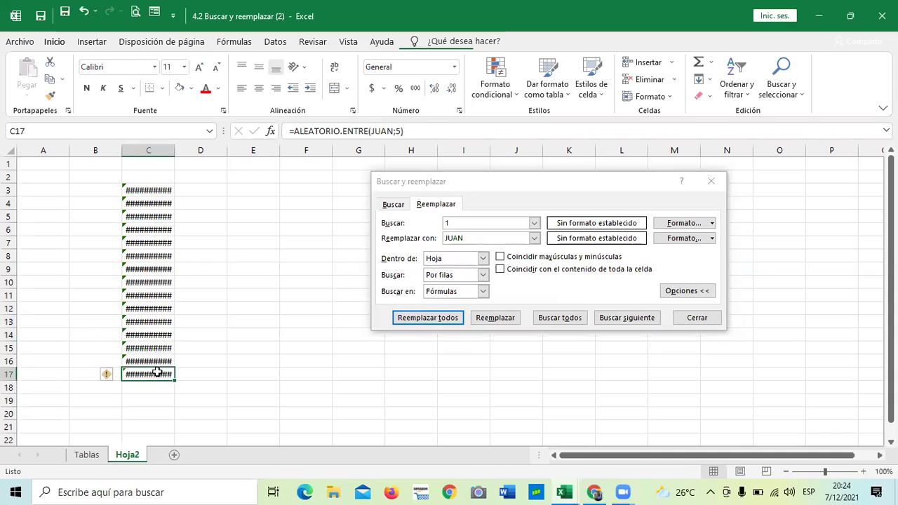
pyautogui.click(159, 254)
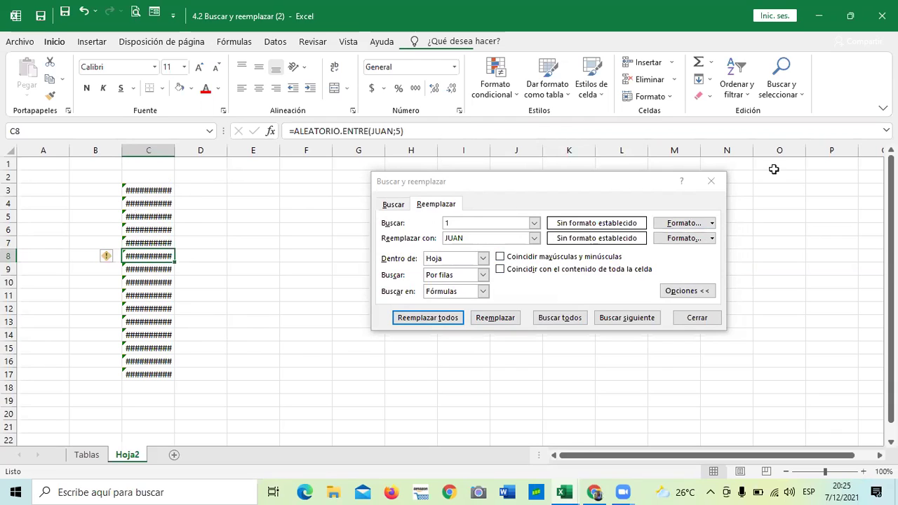
# Close the Find and Replace dialog and undo all the replacements made in the formulas of C3:C17.
pyautogui.click(688, 316)
pyautogui.click(592, 311)
pyautogui.hotkey('ctrl', 'z')
pyautogui.hotkey('ctrl', 'z')
pyautogui.hotkey('ctrl', 'z')
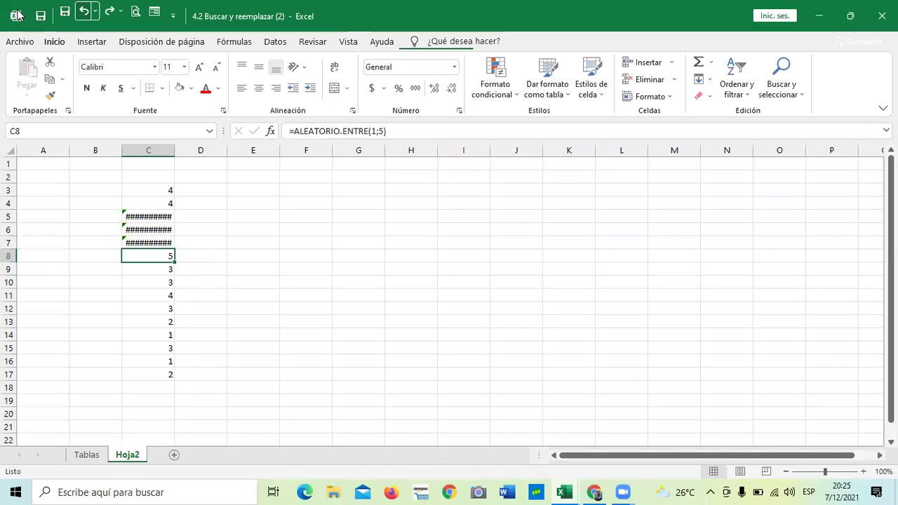
pyautogui.hotkey('ctrl', 'z')
pyautogui.hotkey('ctrl', 'z')
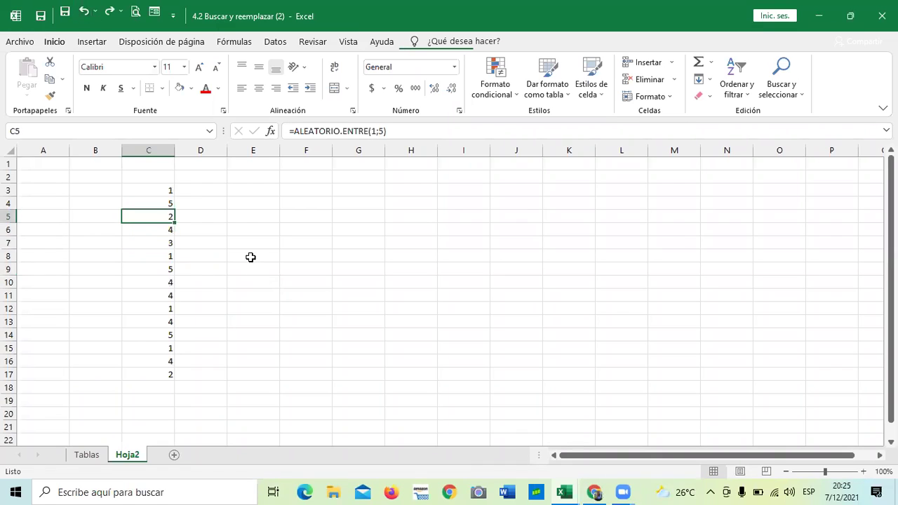
# Convert the random-number formulas in C3:C17 to fixed numbers by copying the range and pasting it over itself as values.
pyautogui.click(394, 131)
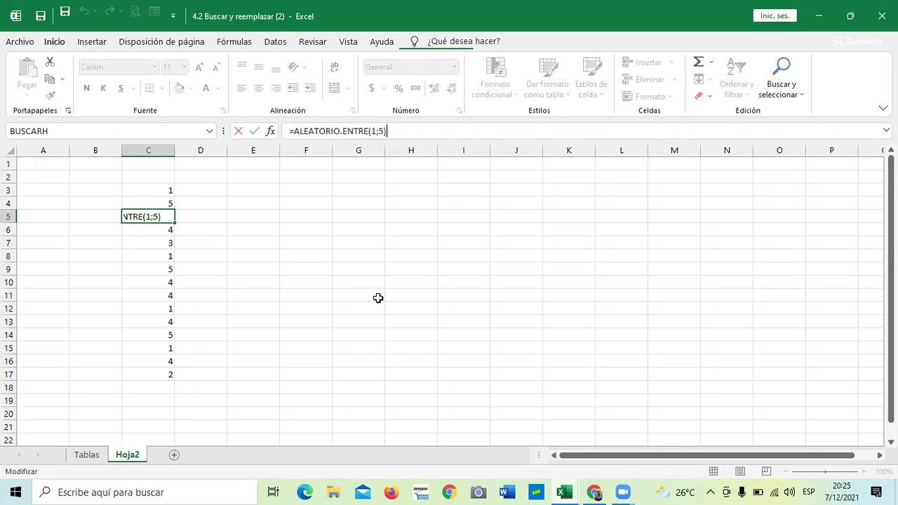
pyautogui.press('Return')
pyautogui.moveTo(149, 186); pyautogui.dragTo(150, 372)
pyautogui.rightClick(153, 245)
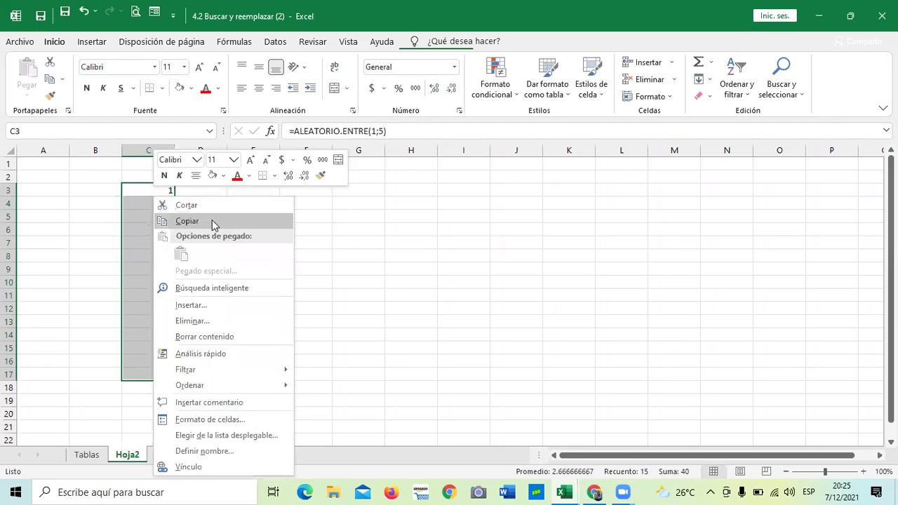
pyautogui.click(212, 219)
pyautogui.click(143, 191)
pyautogui.rightClick(143, 194)
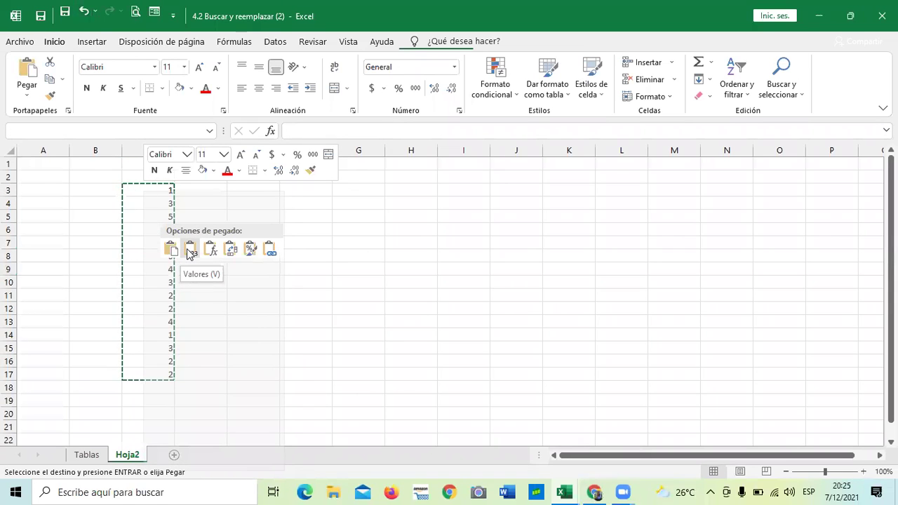
pyautogui.click(188, 250)
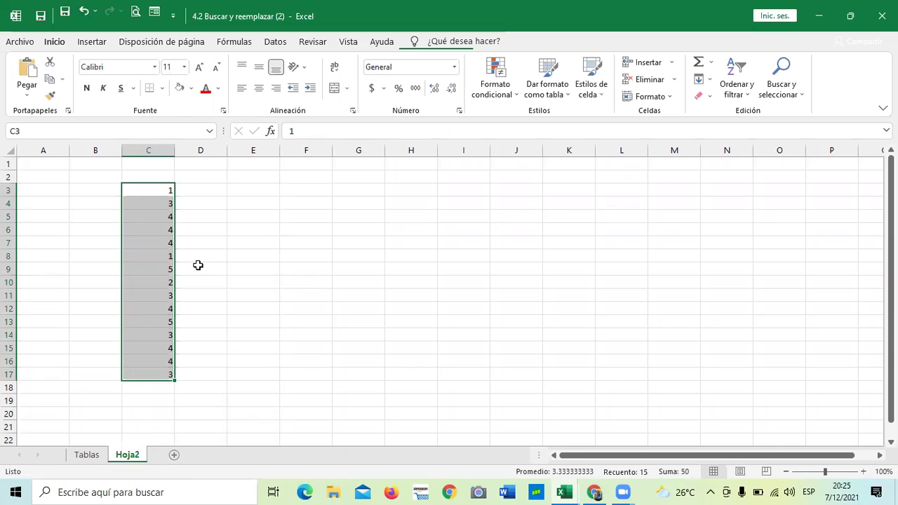
# Go through the cells from C3 down to C17 and check their contents for fixed values instead of formulas.
pyautogui.click(305, 295)
pyautogui.click(157, 191)
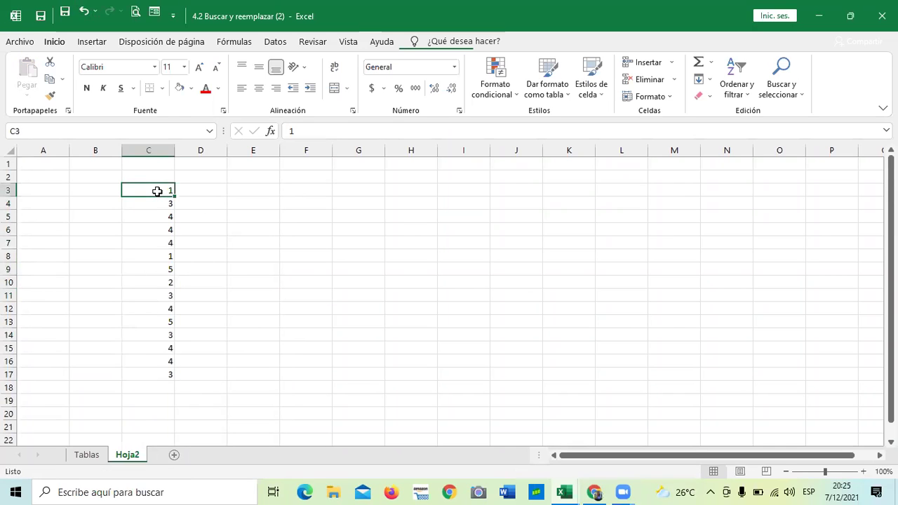
pyautogui.press('Down')
pyautogui.press('Down')
pyautogui.press('Down')
pyautogui.press('Down')
pyautogui.press('Down')
pyautogui.press('Down')
pyautogui.press('Down')
pyautogui.press('Down')
pyautogui.press('Down')
pyautogui.press('Down')
pyautogui.press('Down')
pyautogui.press('Down')
pyautogui.press('Down')
pyautogui.press('Down')
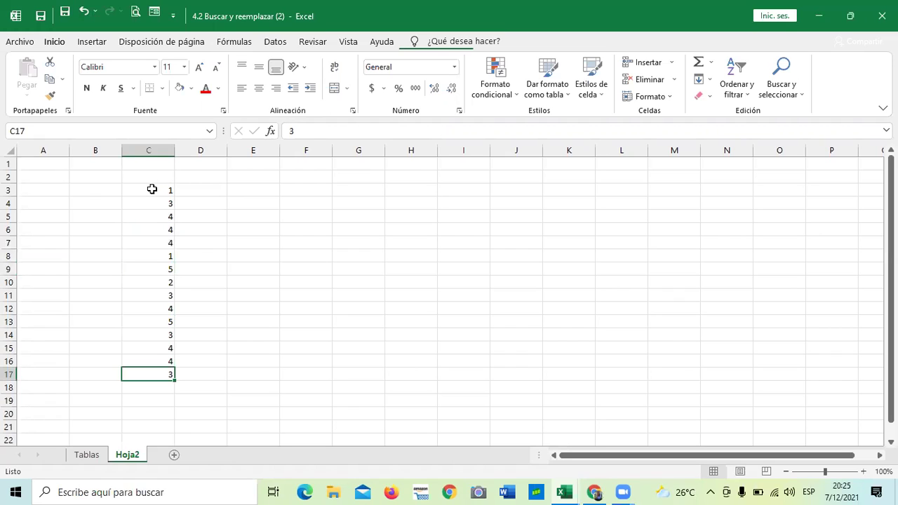
# Review the paste options for cell C3 and spot-check the contents of a few cells in the number list.
pyautogui.click(153, 190)
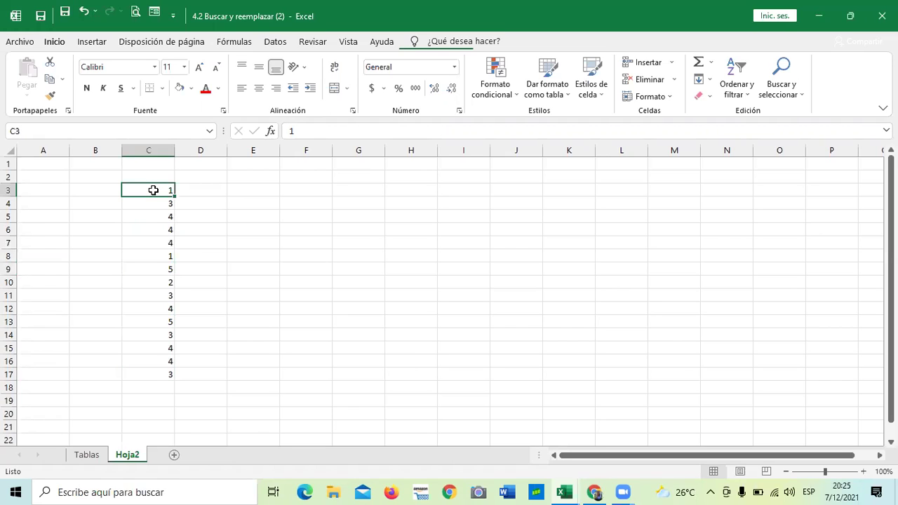
pyautogui.rightClick(153, 190)
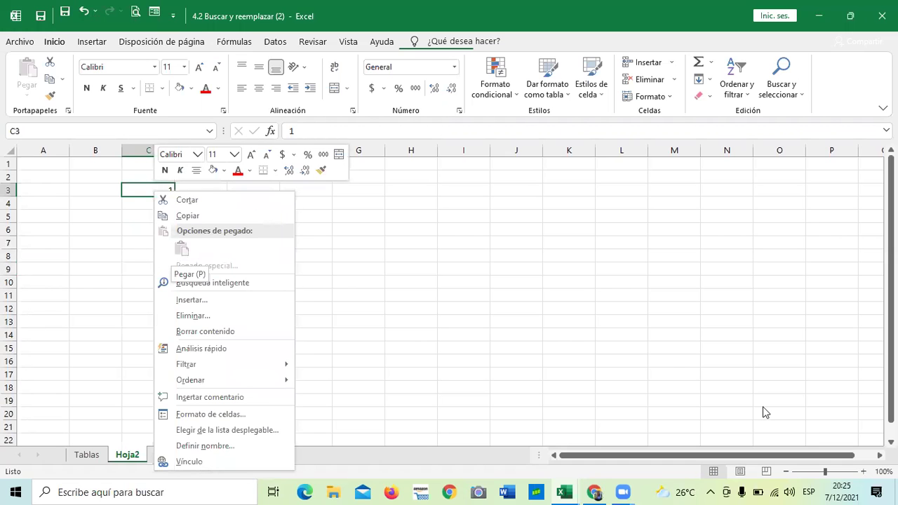
pyautogui.press('Escape')
pyautogui.click(265, 285)
pyautogui.click(151, 192)
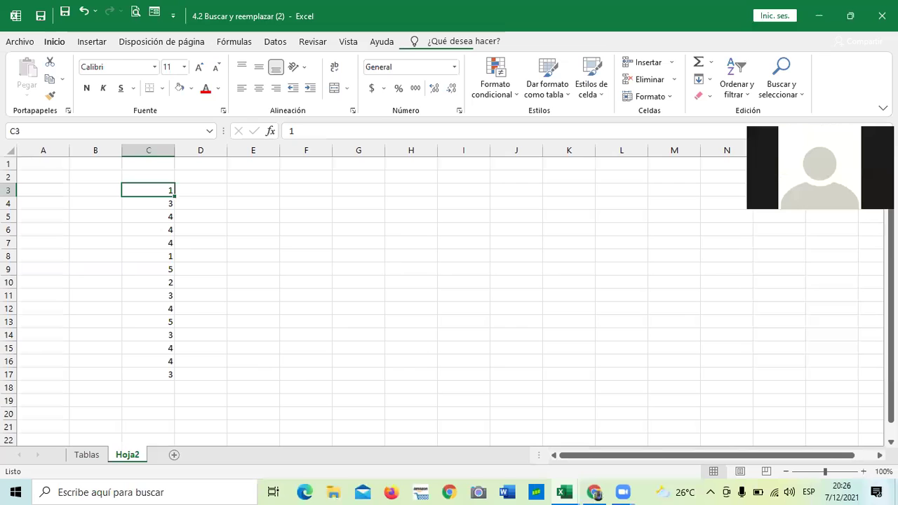
pyautogui.click(508, 337)
pyautogui.click(152, 188)
pyautogui.click(160, 279)
pyautogui.click(153, 374)
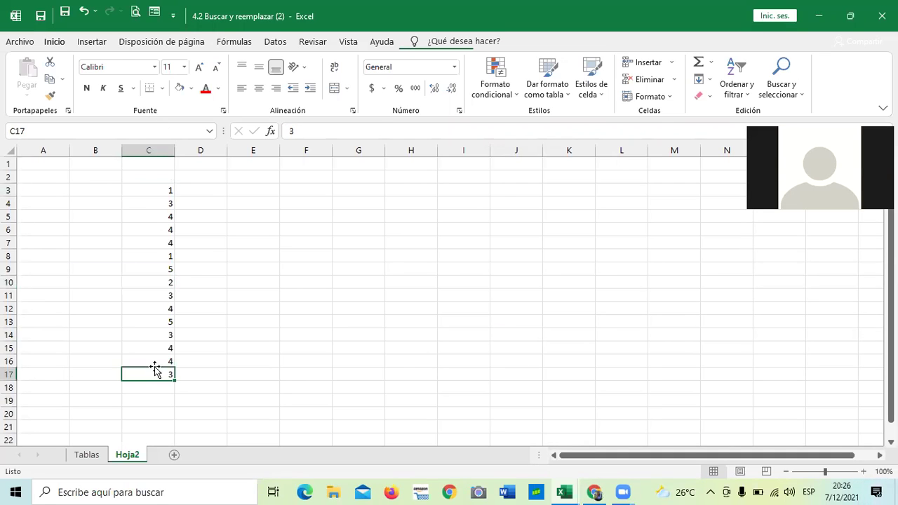
pyautogui.click(138, 221)
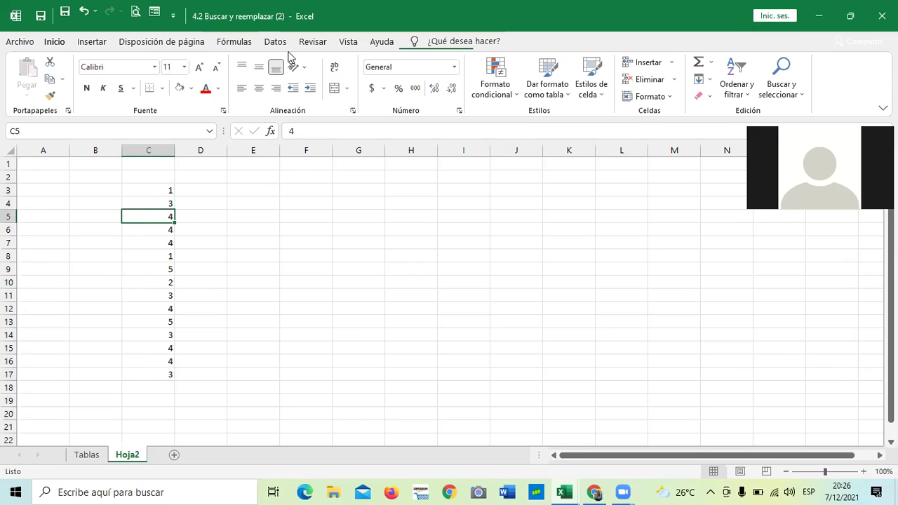
pyautogui.hotkey('ctrl', 'b')
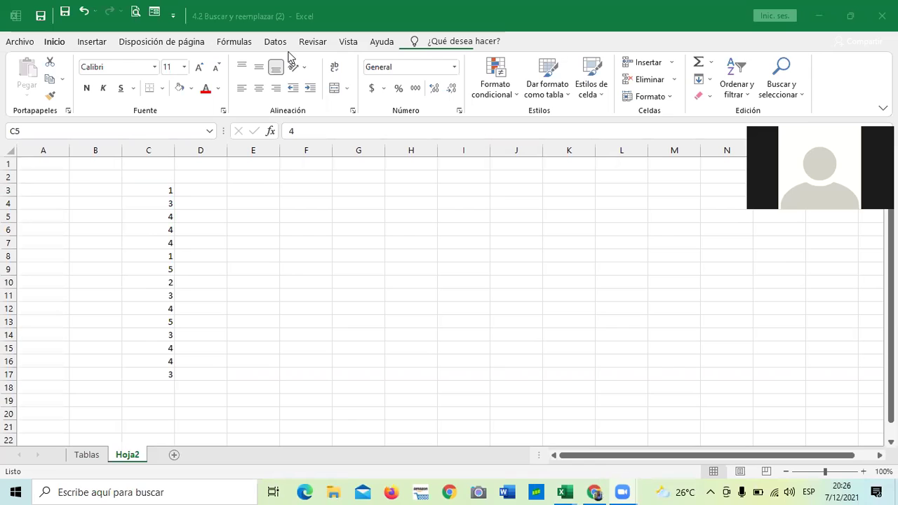
# Replace every 1 in the fixed number list with the first name already set as the replacement.
pyautogui.click(160, 190)
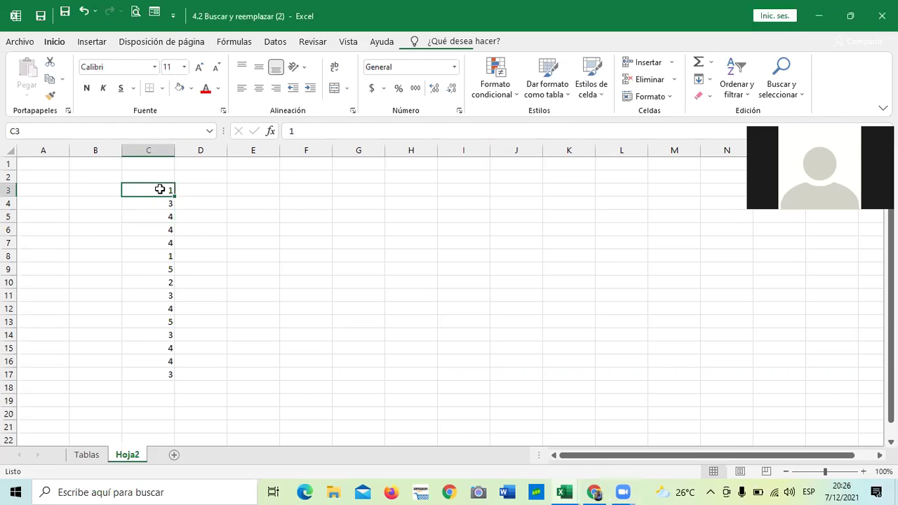
pyautogui.click(786, 79)
pyautogui.hotkey('ctrl', 'l')
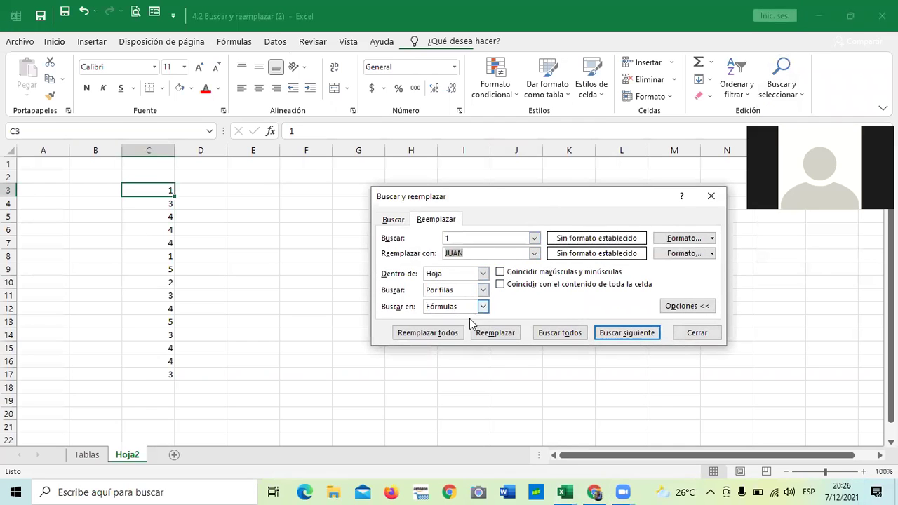
pyautogui.click(440, 334)
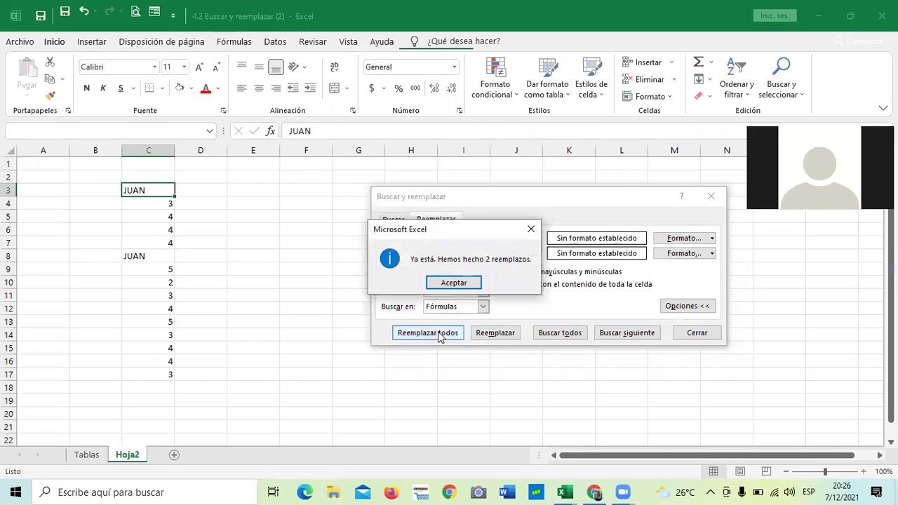
pyautogui.click(455, 284)
# Replace every 2 in the number list with a second, different first name.
pyautogui.click(471, 236)
pyautogui.write('2')
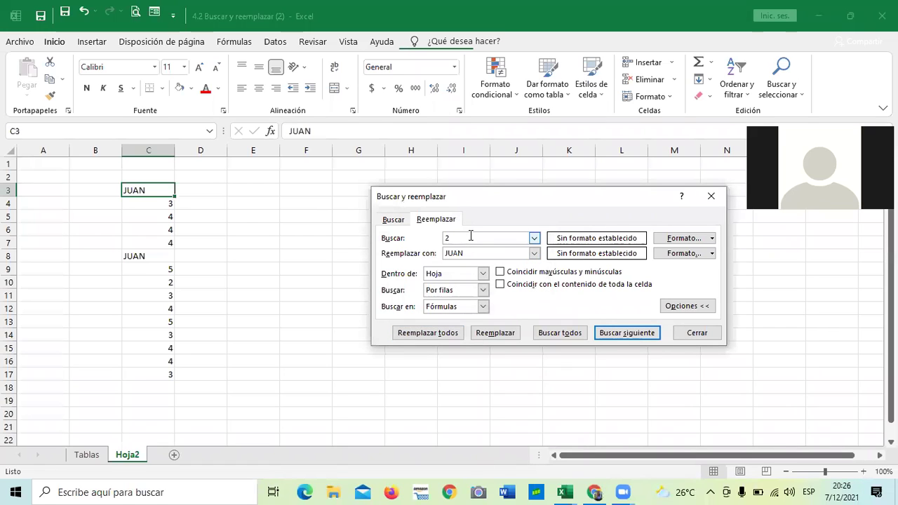
pyautogui.click(471, 251)
pyautogui.press('BackSpace')
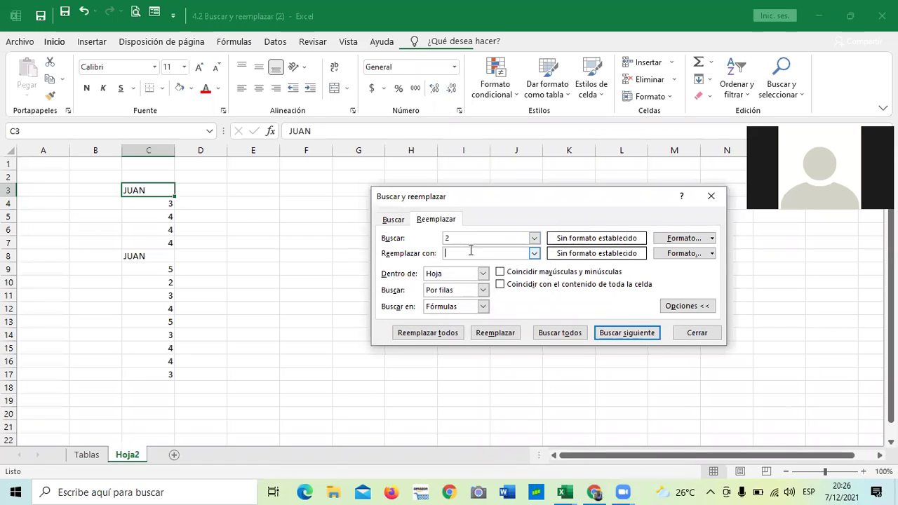
pyautogui.write('MARCOS')
pyautogui.click(505, 333)
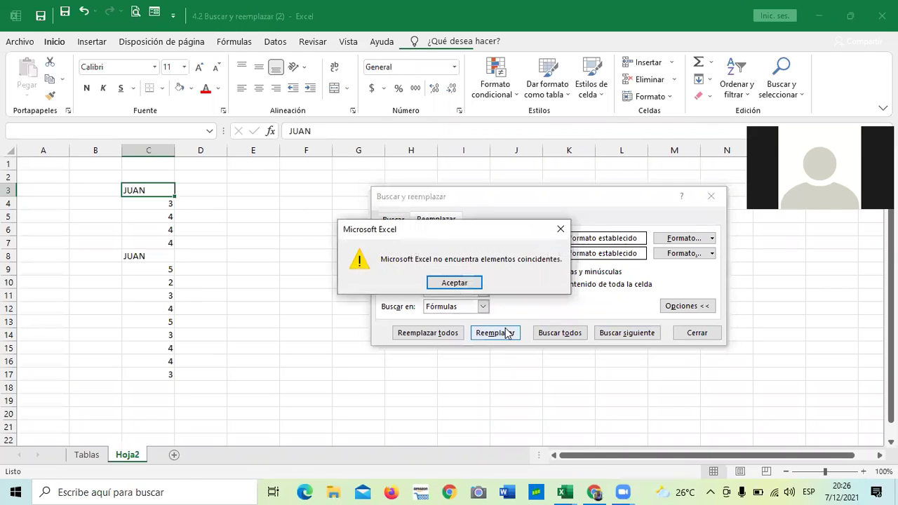
pyautogui.click(476, 284)
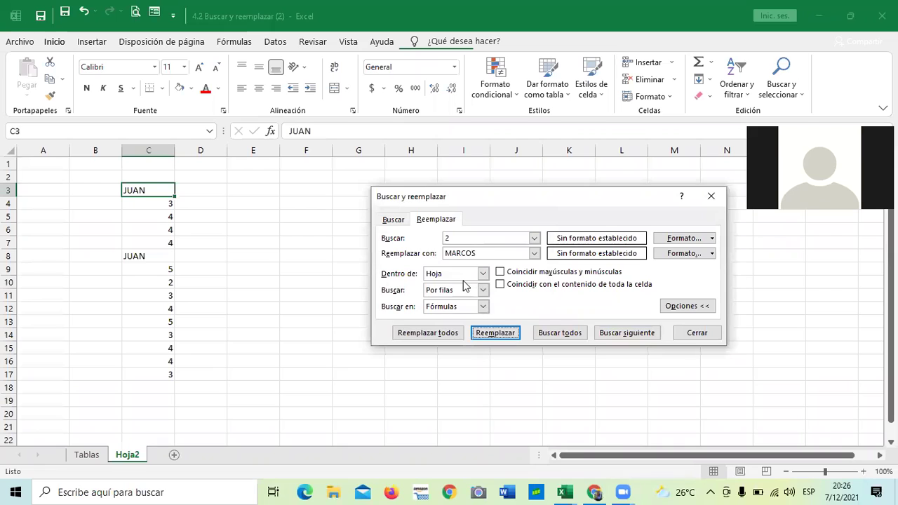
pyautogui.click(435, 337)
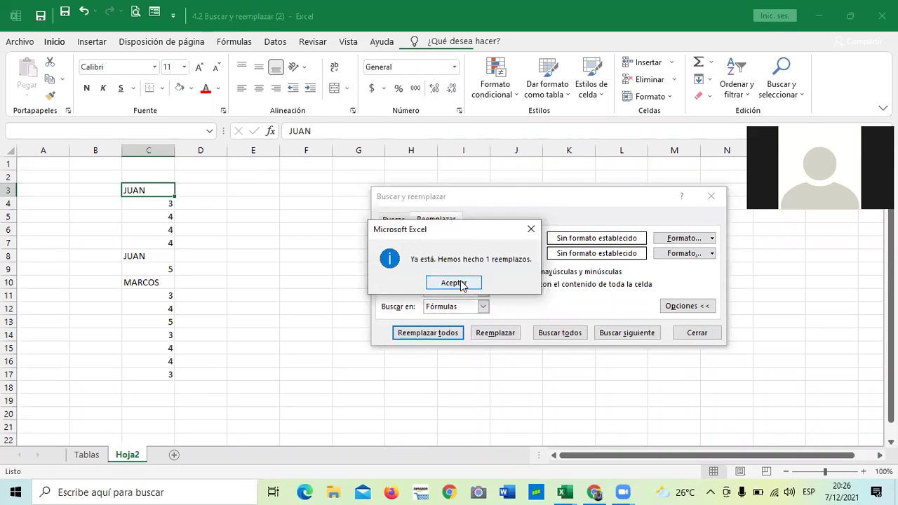
pyautogui.click(461, 283)
# Replace every 3 in the number list with a third first name.
pyautogui.click(476, 239)
pyautogui.write('3')
pyautogui.click(484, 252)
pyautogui.press('BackSpace')
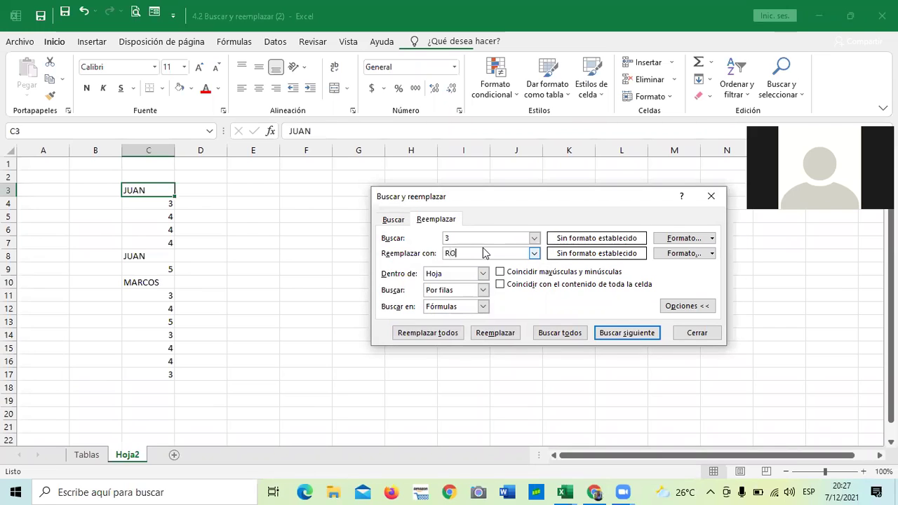
pyautogui.write('ROXANA')
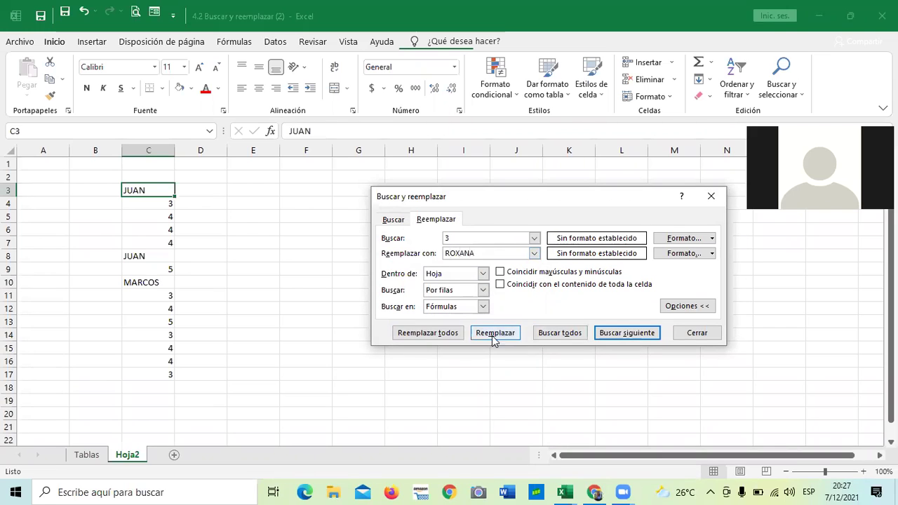
pyautogui.click(430, 333)
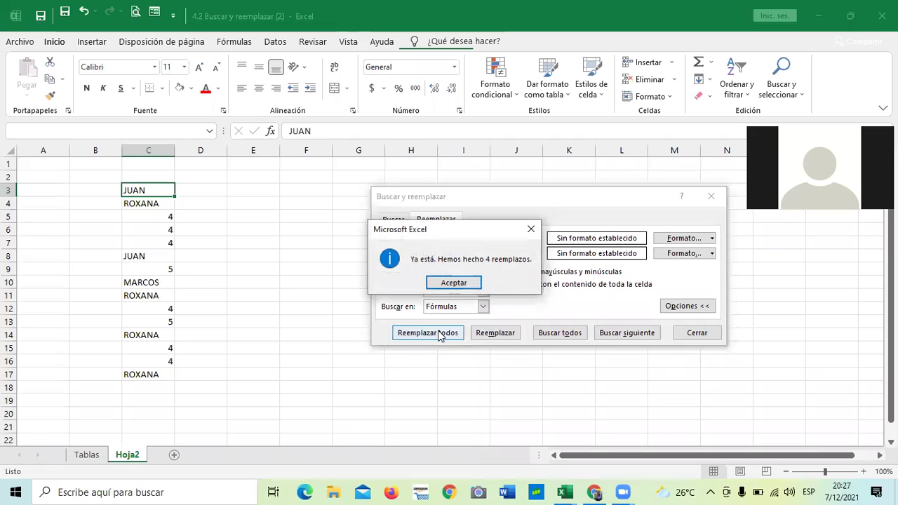
pyautogui.click(456, 283)
# Replace every 4 in the number list with a fourth first name.
pyautogui.click(467, 239)
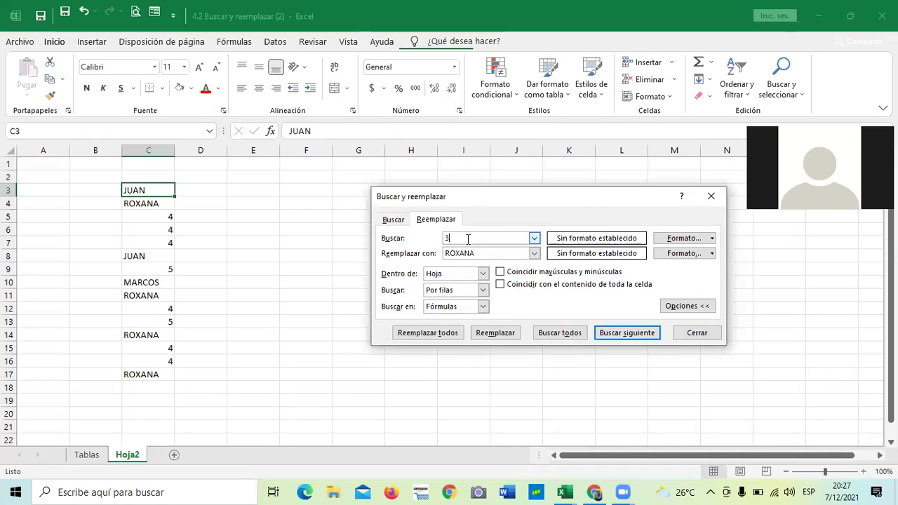
pyautogui.press('BackSpace')
pyautogui.click(489, 253)
pyautogui.press('BackSpace')
pyautogui.press('BackSpace')
pyautogui.press('BackSpace')
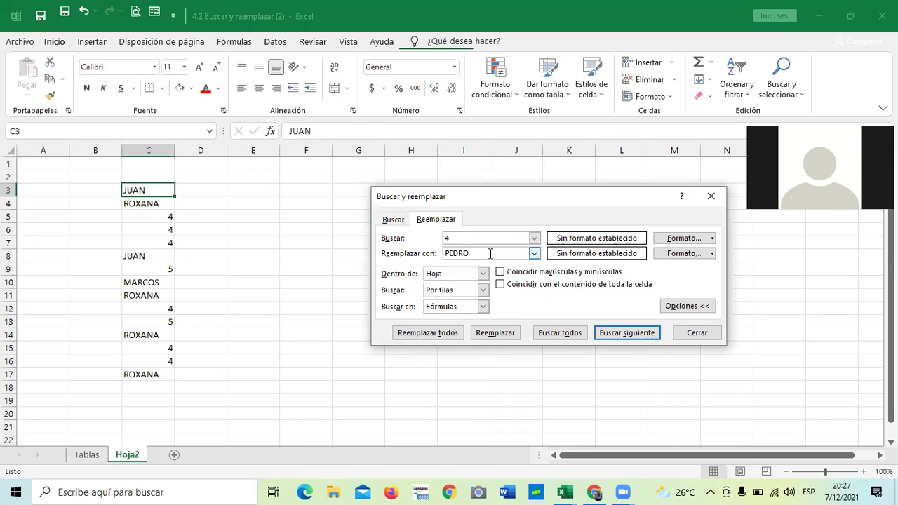
pyautogui.click(418, 332)
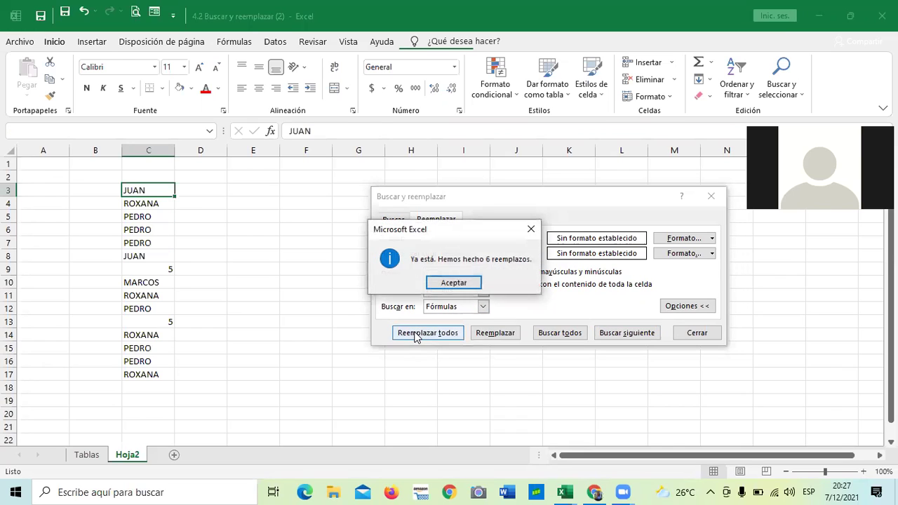
pyautogui.click(452, 284)
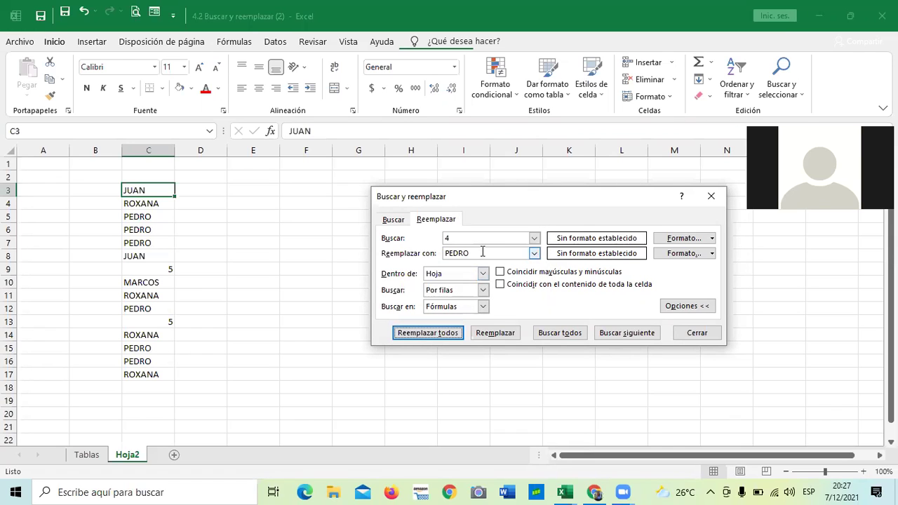
# Replace every 5 in the number list with a fifth first name and close Find and Replace.
pyautogui.click(484, 236)
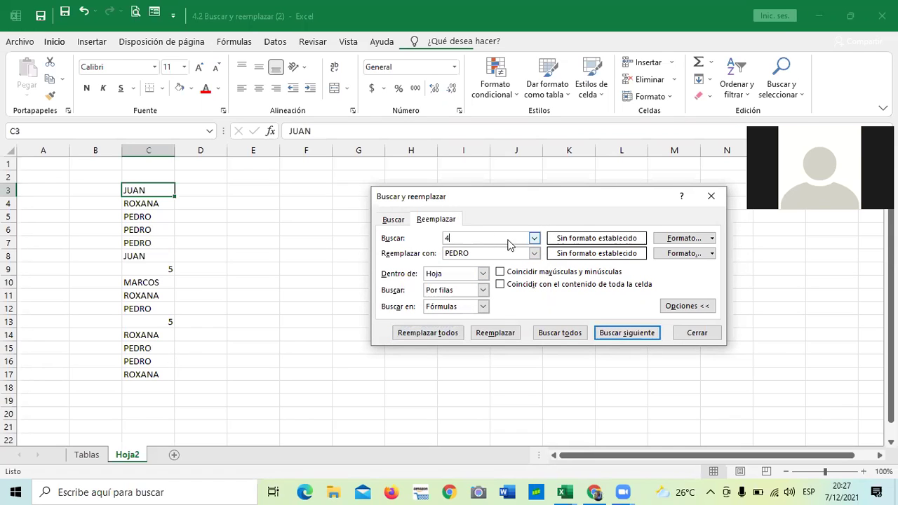
pyautogui.press('BackSpace')
pyautogui.write('5')
pyautogui.click(505, 253)
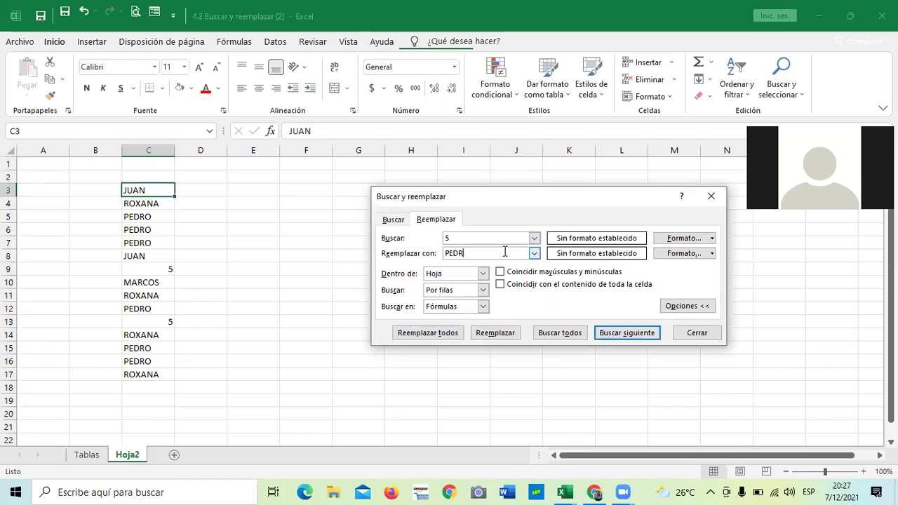
pyautogui.click(504, 253)
pyautogui.press('BackSpace')
pyautogui.press('BackSpace')
pyautogui.write('GABRIELA')
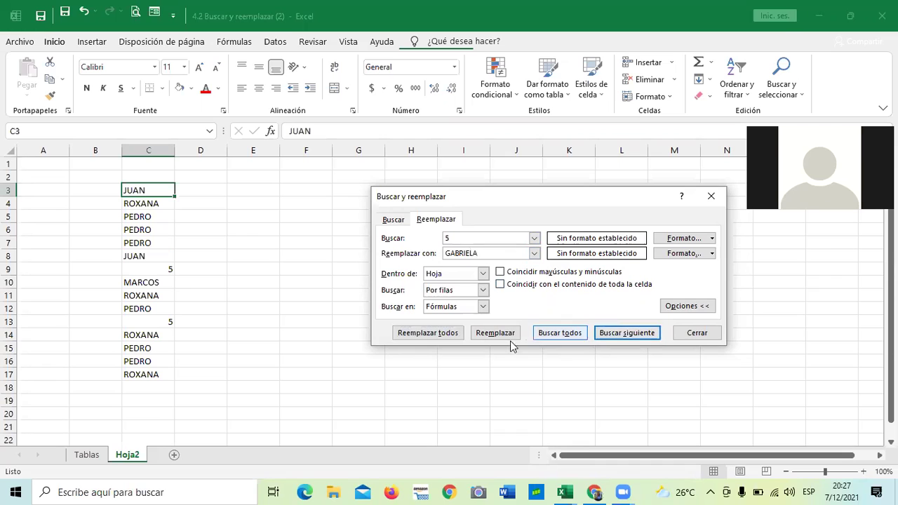
pyautogui.click(420, 337)
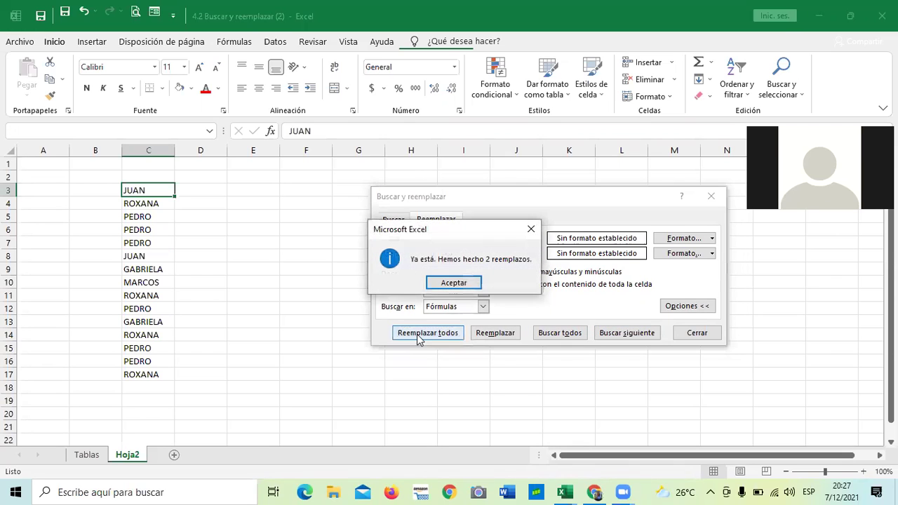
pyautogui.click(442, 282)
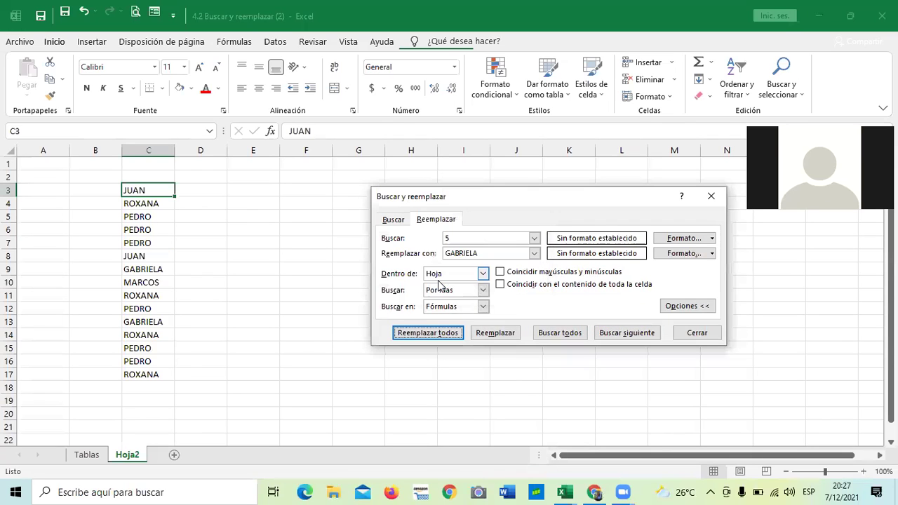
pyautogui.click(712, 197)
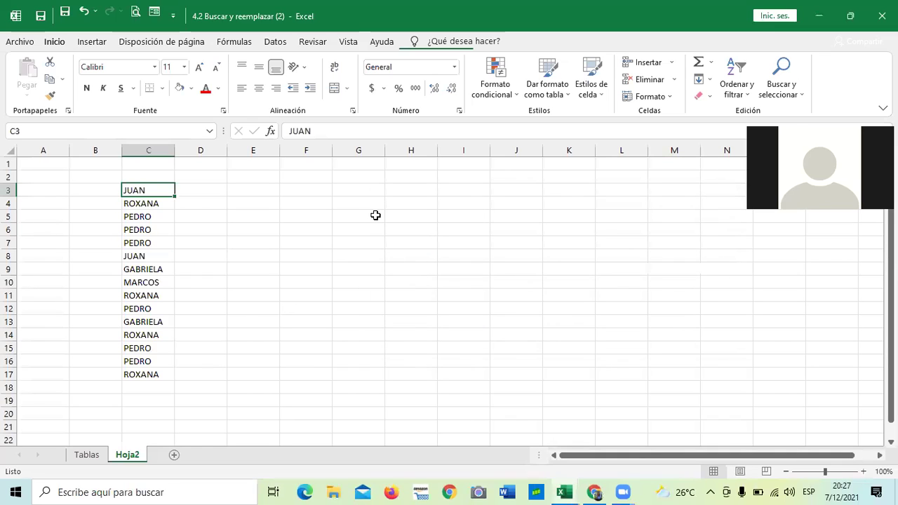
# Spot-check the names in column C from C3 to C17 that replaced the numbers.
pyautogui.click(409, 258)
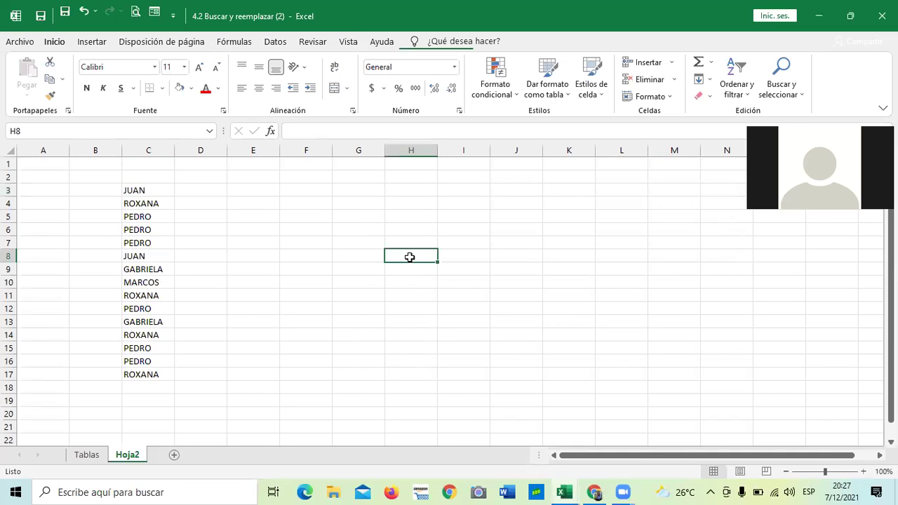
pyautogui.click(140, 194)
pyautogui.click(138, 228)
pyautogui.click(136, 295)
pyautogui.click(130, 373)
pyautogui.click(130, 348)
pyautogui.click(128, 335)
pyautogui.click(129, 321)
pyautogui.click(130, 309)
pyautogui.click(131, 295)
pyautogui.click(129, 258)
pyautogui.click(133, 228)
pyautogui.click(135, 202)
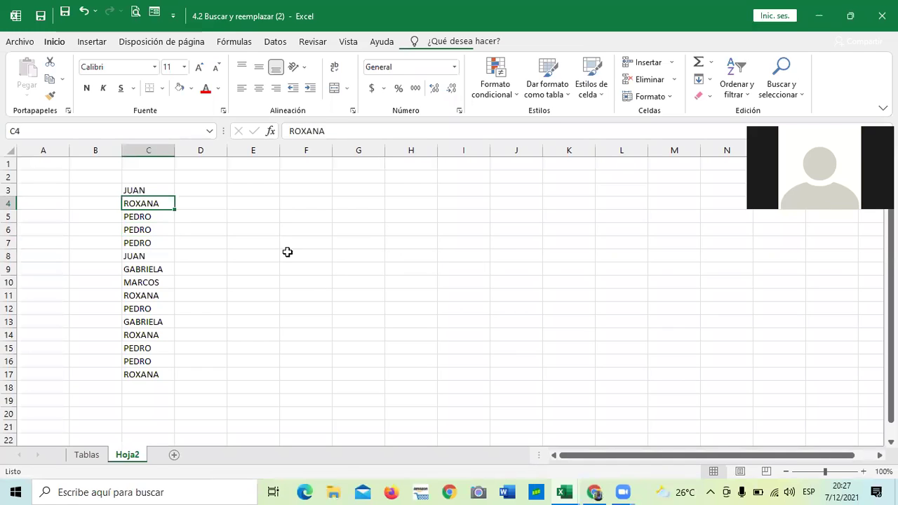
pyautogui.click(306, 282)
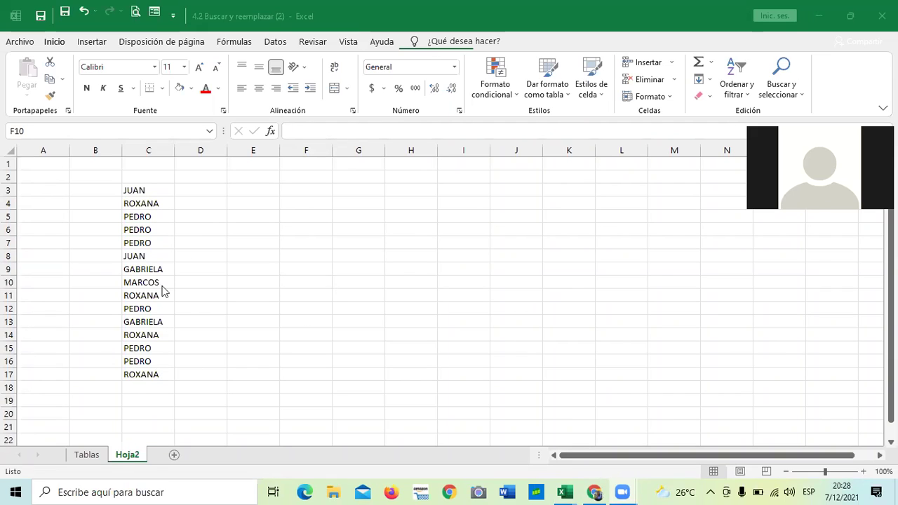
pyautogui.click(89, 456)
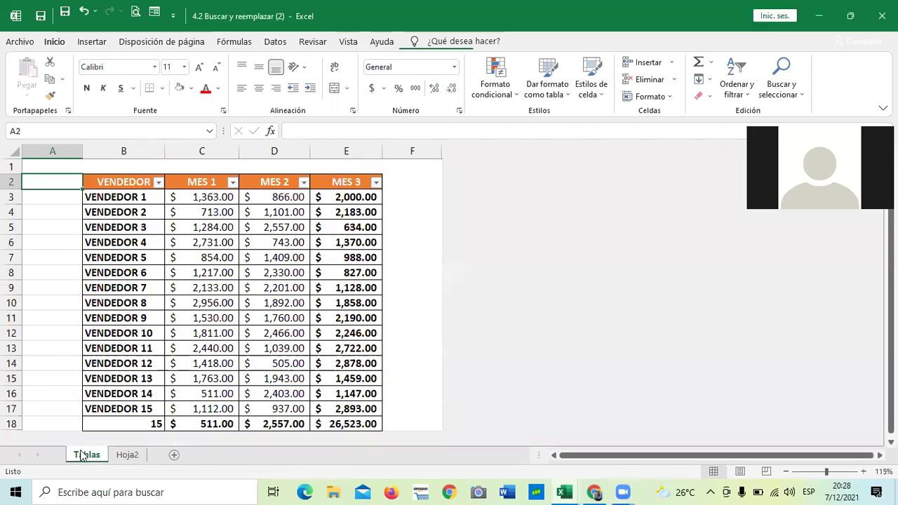
pyautogui.click(87, 456)
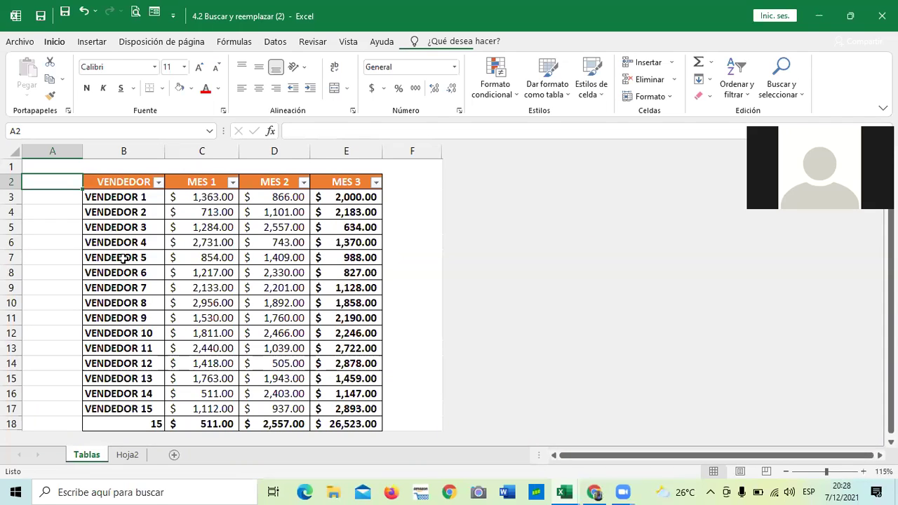
pyautogui.click(202, 196)
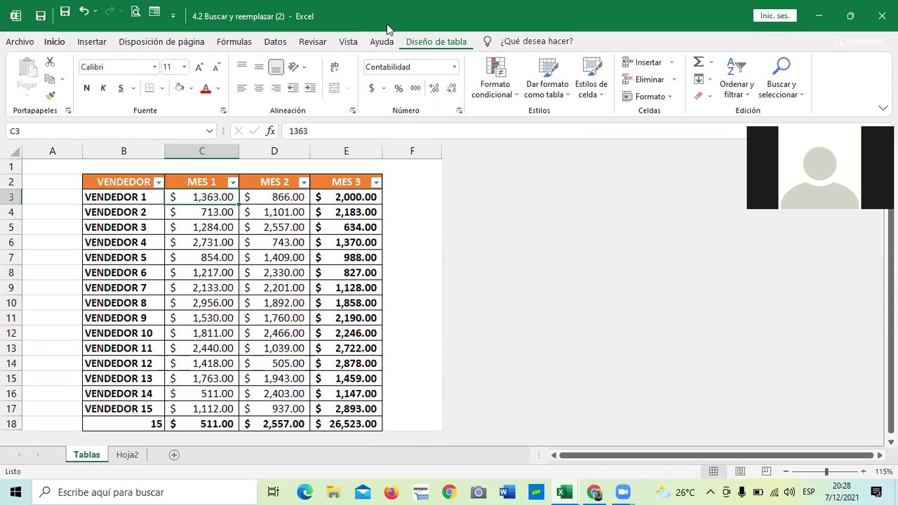
pyautogui.click(431, 42)
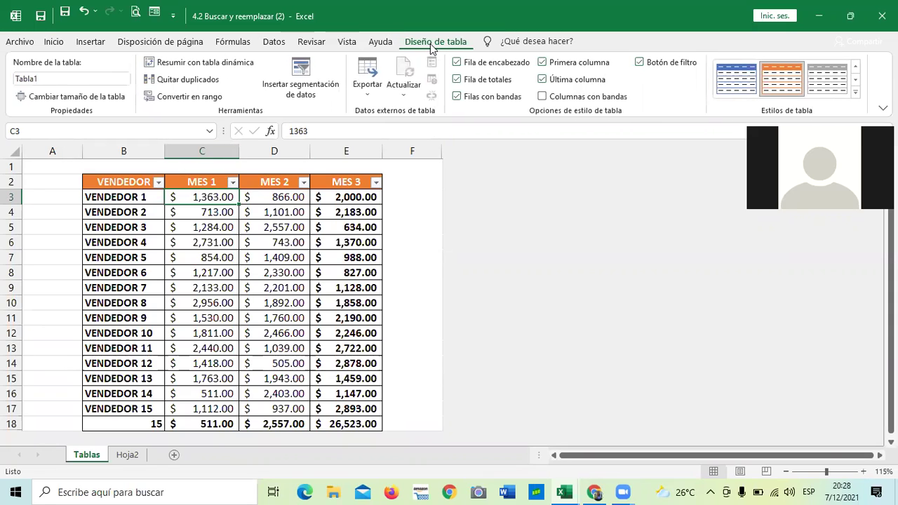
pyautogui.click(309, 75)
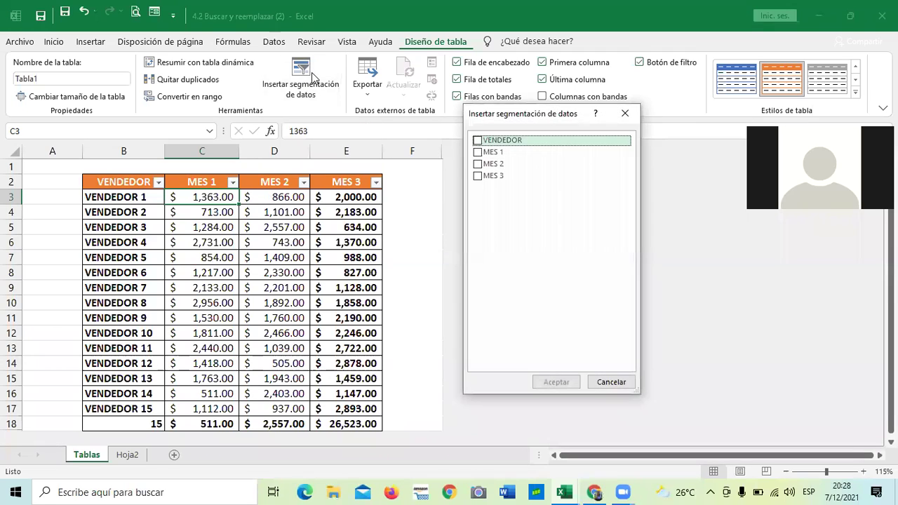
pyautogui.click(625, 113)
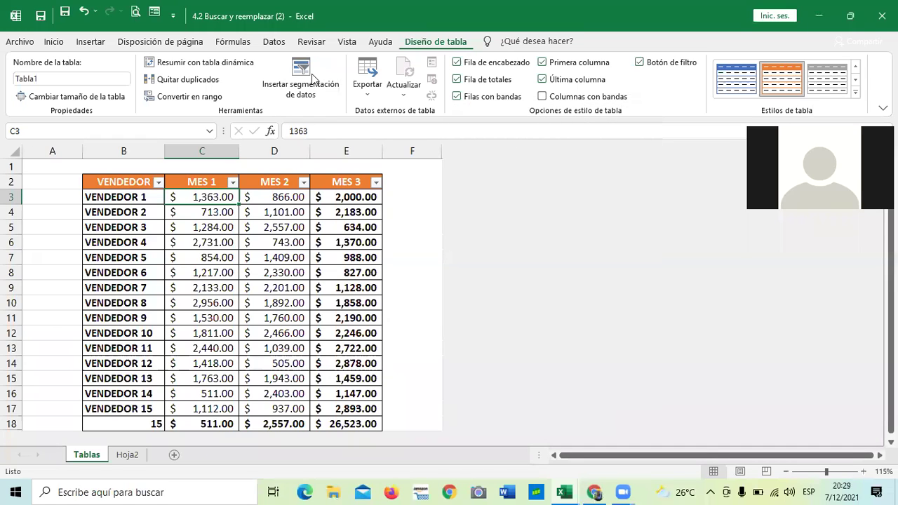
# Switch to the Lista de validación workbook and apply the green Medium 14 table style to the table on the Tabla 1 sheet.
pyautogui.moveTo(565, 492)
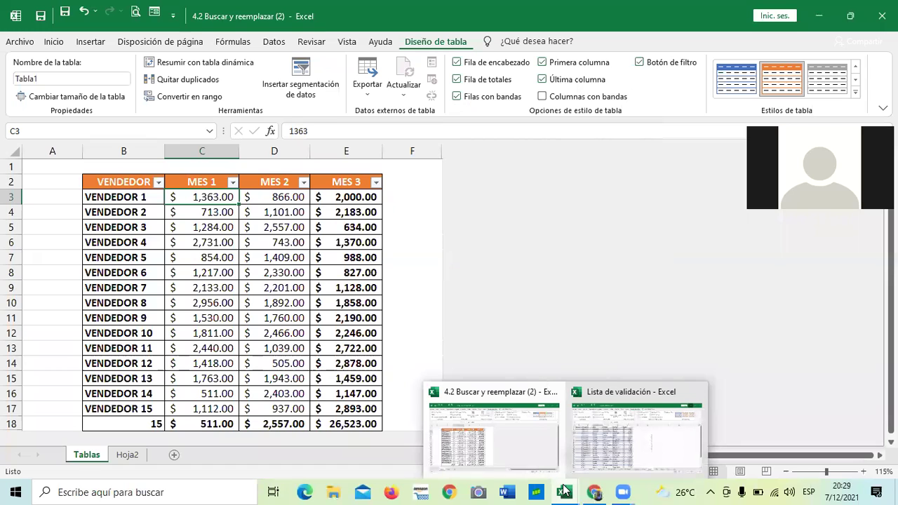
pyautogui.click(650, 441)
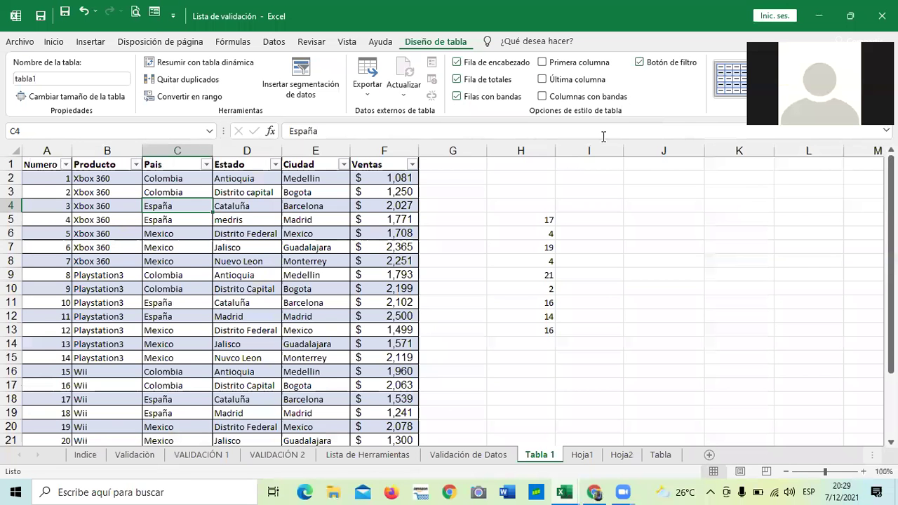
pyautogui.scroll(-2, 312, 253)
pyautogui.scroll(2, 306, 257)
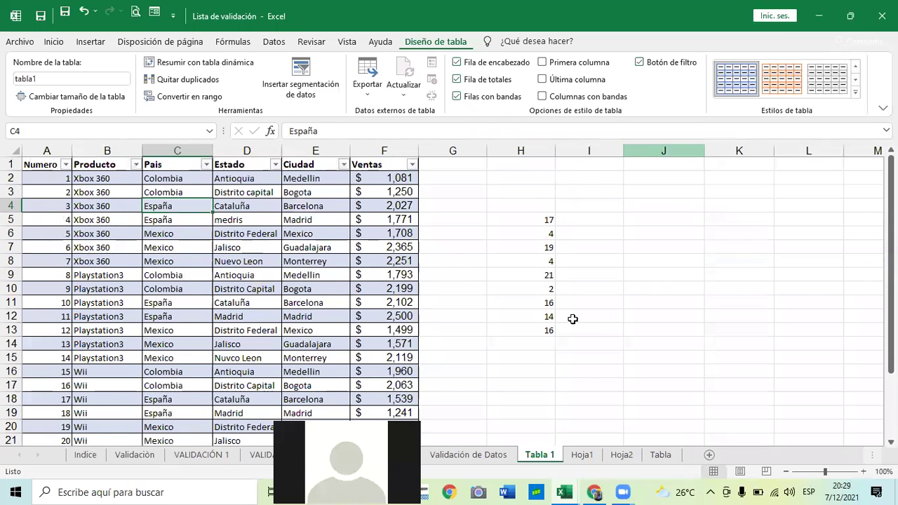
pyautogui.click(856, 92)
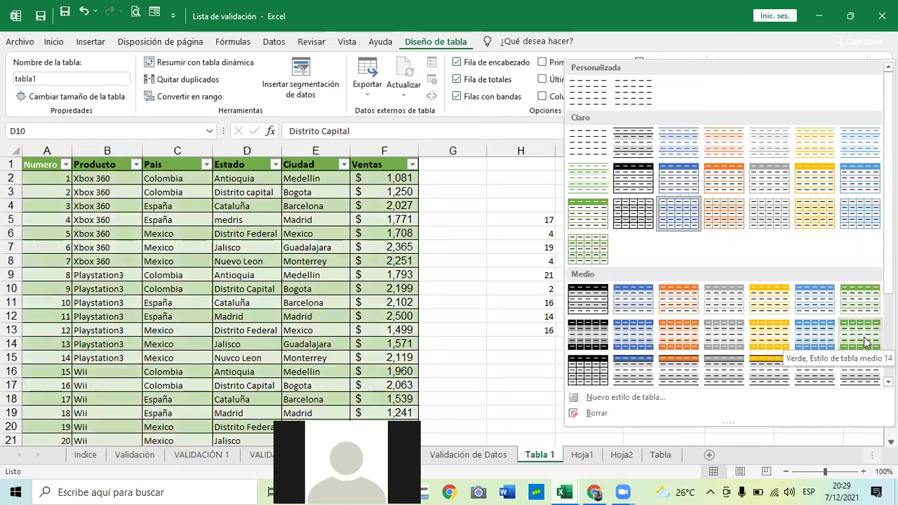
pyautogui.click(864, 337)
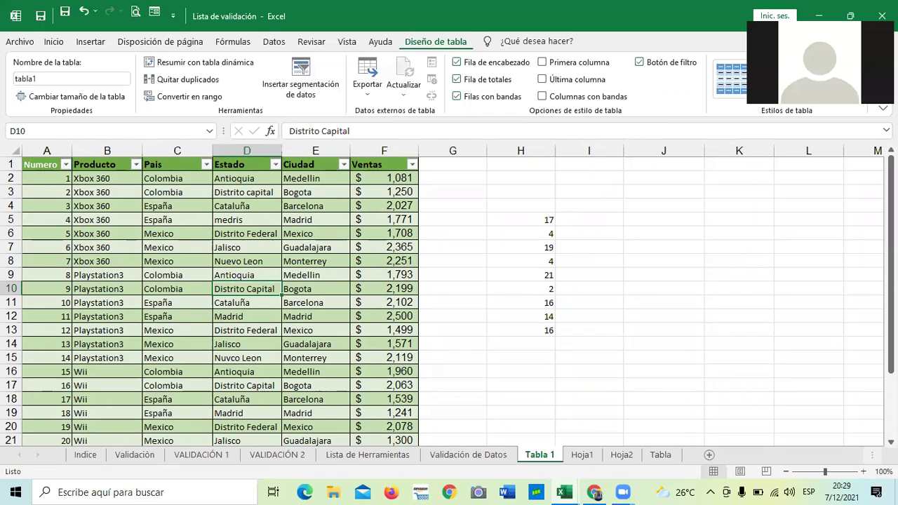
# Start a slicer for the green sales table and choose Ventas as its field.
pyautogui.click(332, 230)
pyautogui.click(301, 77)
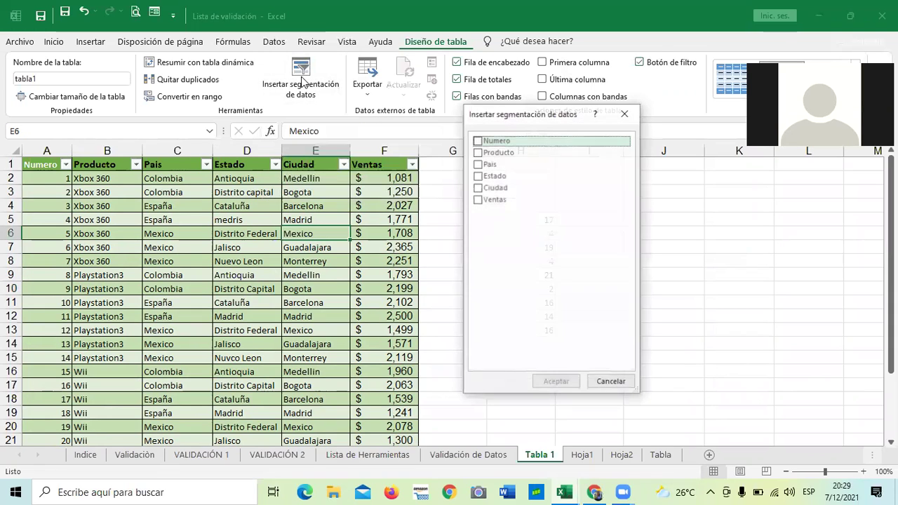
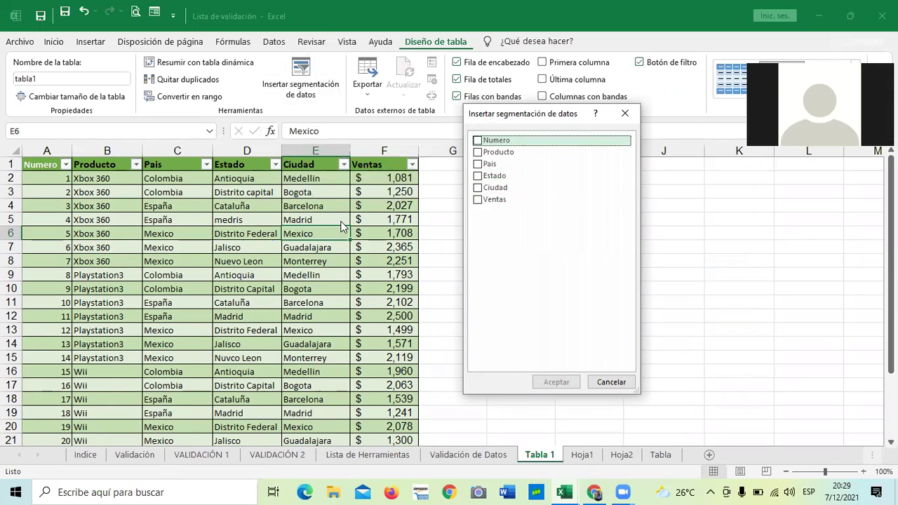
pyautogui.click(479, 200)
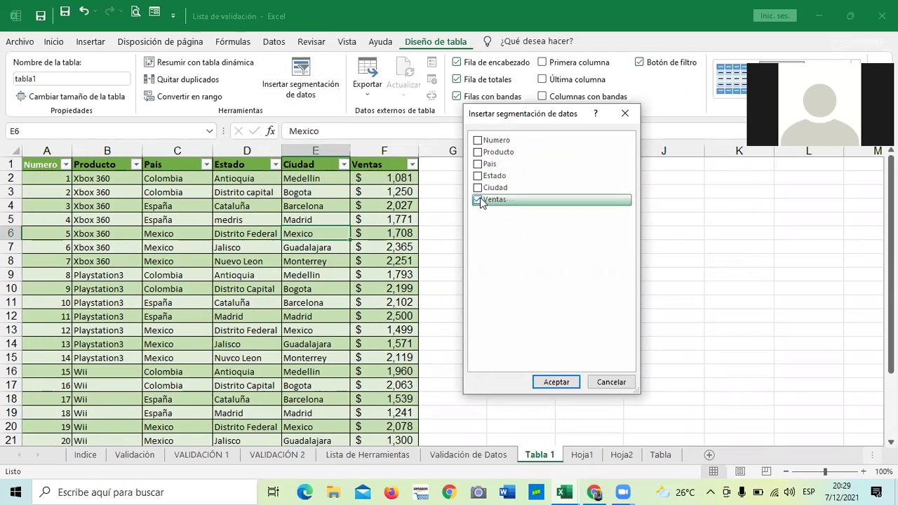
# Insert slicers for the Producto, Pais and Ventas fields of the table.
pyautogui.click(477, 151)
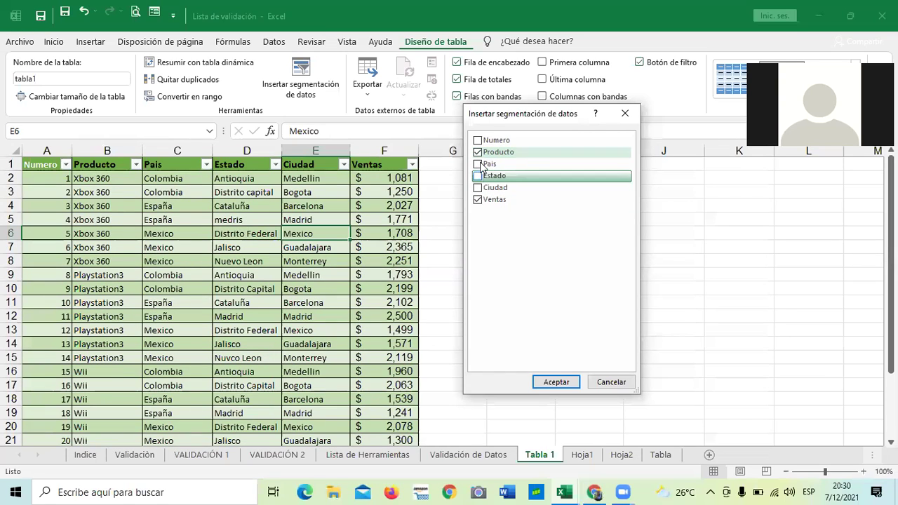
pyautogui.click(478, 164)
pyautogui.click(563, 382)
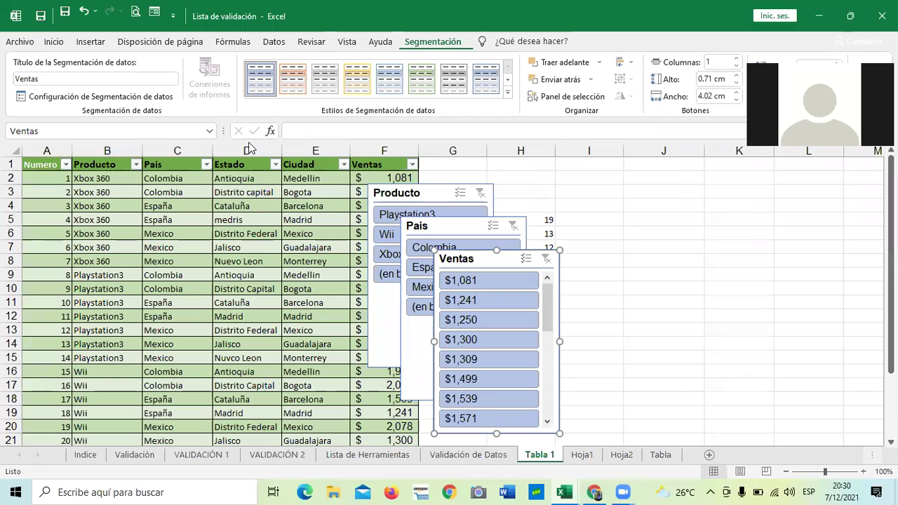
# Spread out the overlapping slicers side by side next to the table in the order Producto, Pais, Ventas.
pyautogui.moveTo(520, 253); pyautogui.dragTo(678, 170)
pyautogui.click(473, 228)
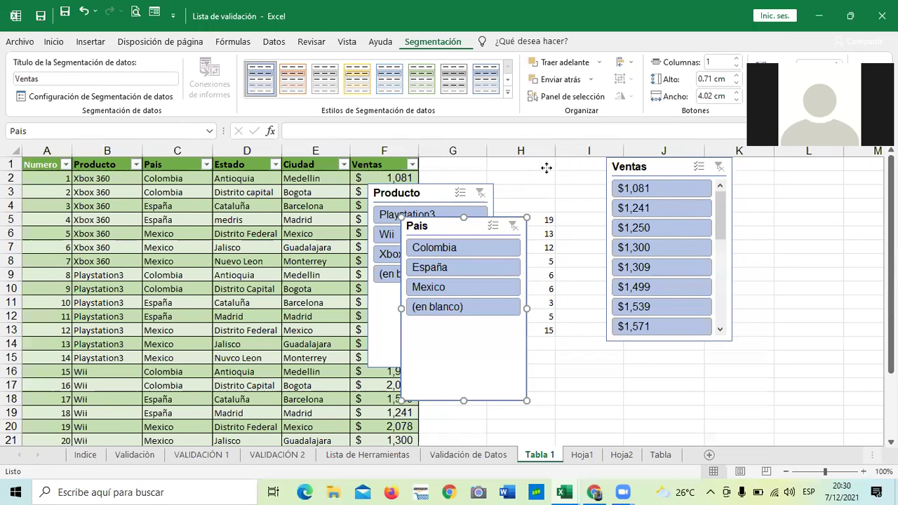
pyautogui.moveTo(472, 229); pyautogui.dragTo(546, 167)
pyautogui.moveTo(437, 190); pyautogui.dragTo(457, 163)
pyautogui.moveTo(552, 174); pyautogui.dragTo(563, 172)
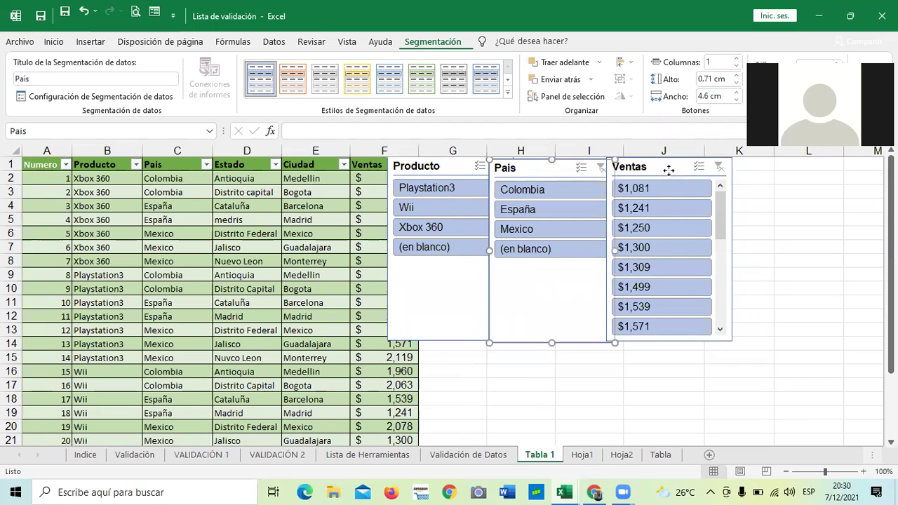
pyautogui.moveTo(668, 168); pyautogui.dragTo(691, 169)
pyautogui.moveTo(561, 169); pyautogui.dragTo(574, 171)
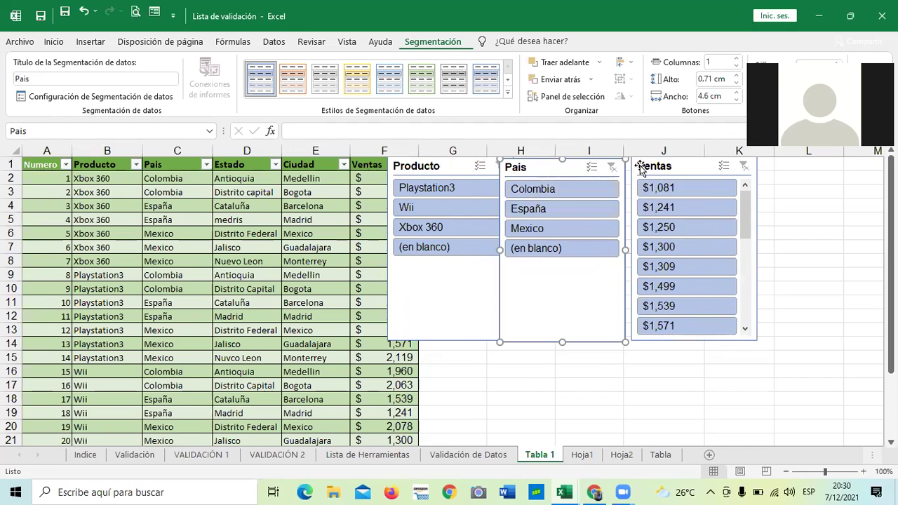
pyautogui.moveTo(458, 167); pyautogui.dragTo(450, 167)
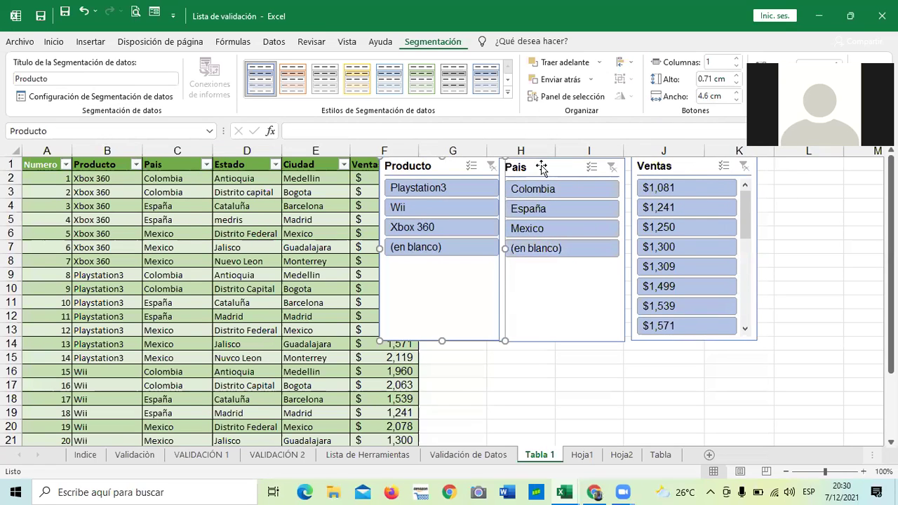
# Filter the table to España with the Pais slicer and check the filter list of the Pais column.
pyautogui.click(570, 210)
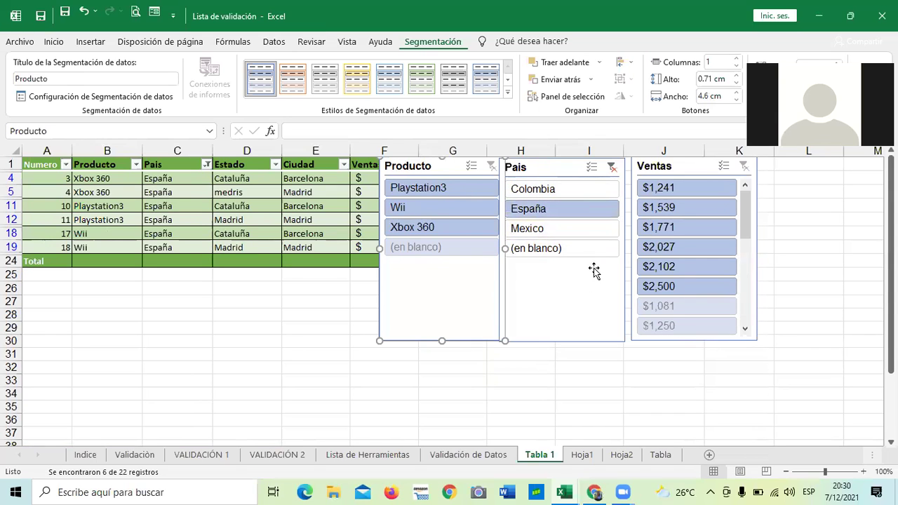
pyautogui.click(206, 165)
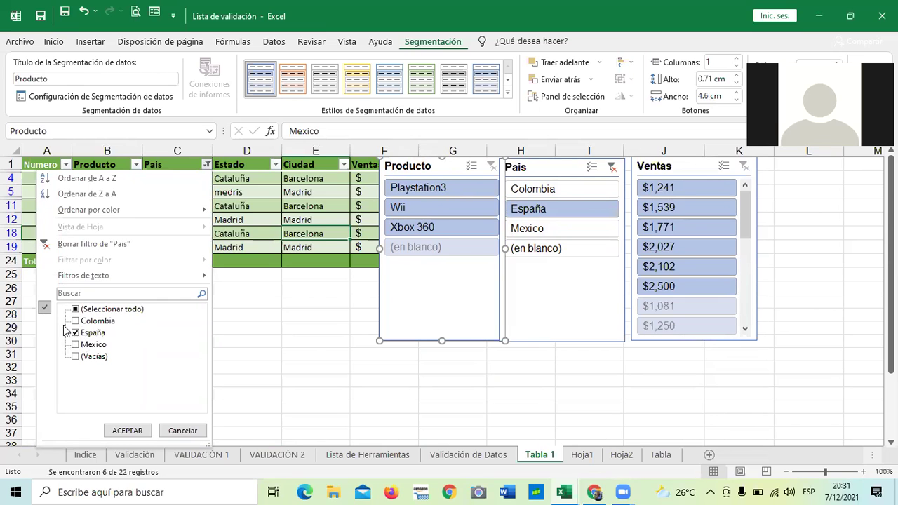
pyautogui.click(172, 430)
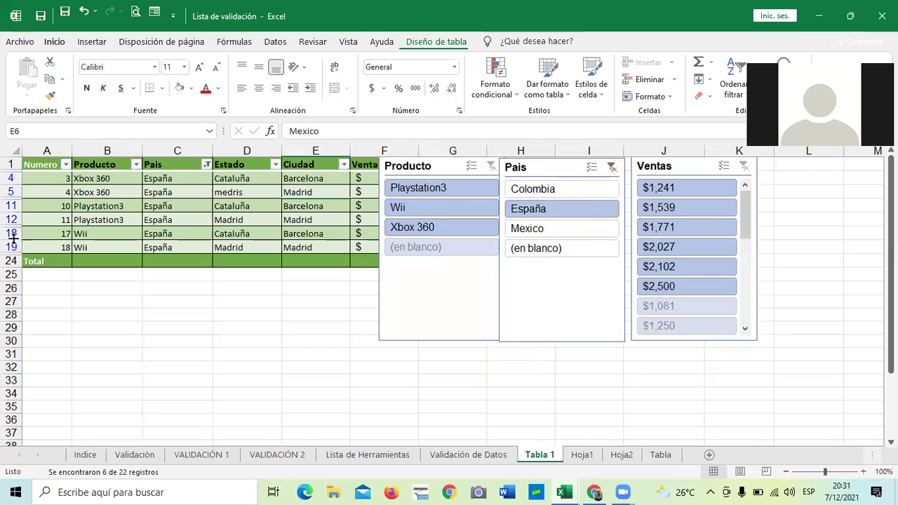
# Move the Producto, Pais and Ventas slicers below the filtered table so its Ventas column is uncovered.
pyautogui.moveTo(451, 169); pyautogui.dragTo(410, 280)
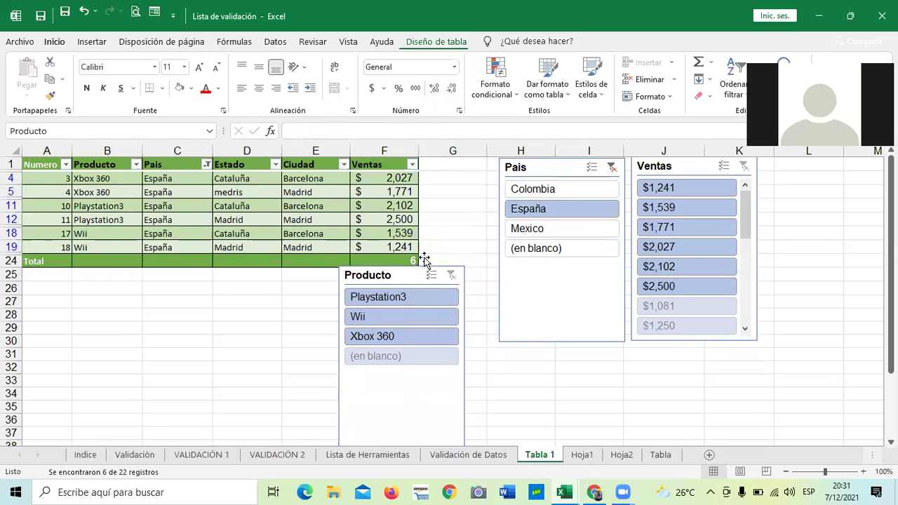
pyautogui.moveTo(493, 164); pyautogui.dragTo(533, 277)
pyautogui.moveTo(562, 173); pyautogui.dragTo(540, 285)
pyautogui.moveTo(703, 167); pyautogui.dragTo(693, 269)
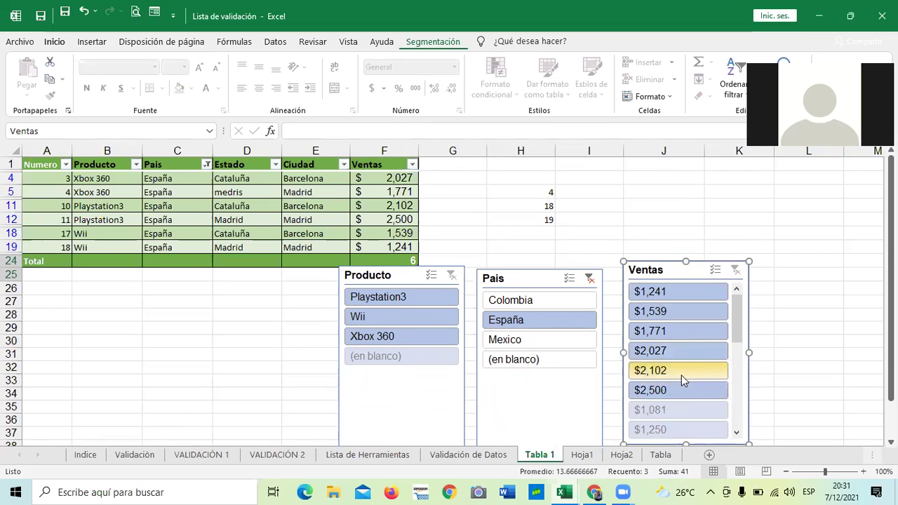
# Look through the Ventas slicer's values, filter Producto to Playstation3 and raise the Ventas slicer to about row 12.
pyautogui.moveTo(735, 316)
pyautogui.mouseDown()
pyautogui.moveTo(736, 327)
pyautogui.moveTo(735, 300)
pyautogui.mouseUp()
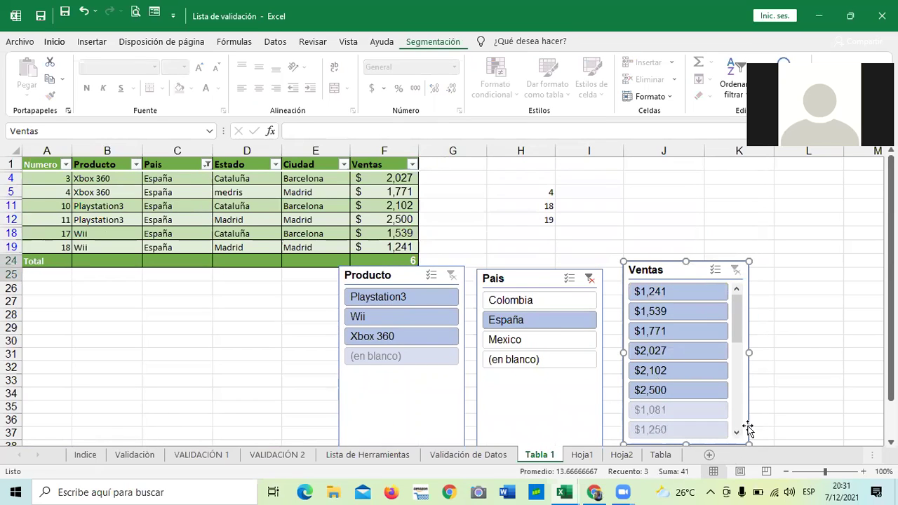
pyautogui.moveTo(740, 346); pyautogui.dragTo(742, 383)
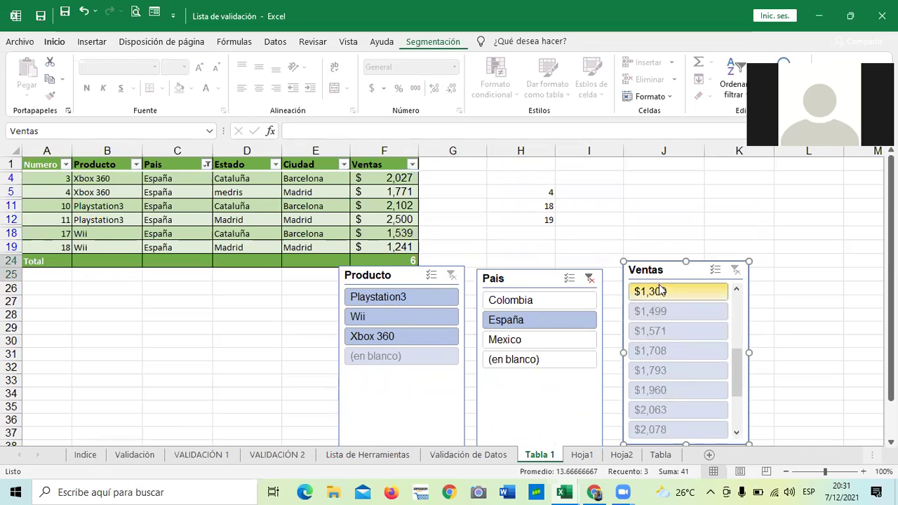
pyautogui.moveTo(736, 370); pyautogui.dragTo(740, 323)
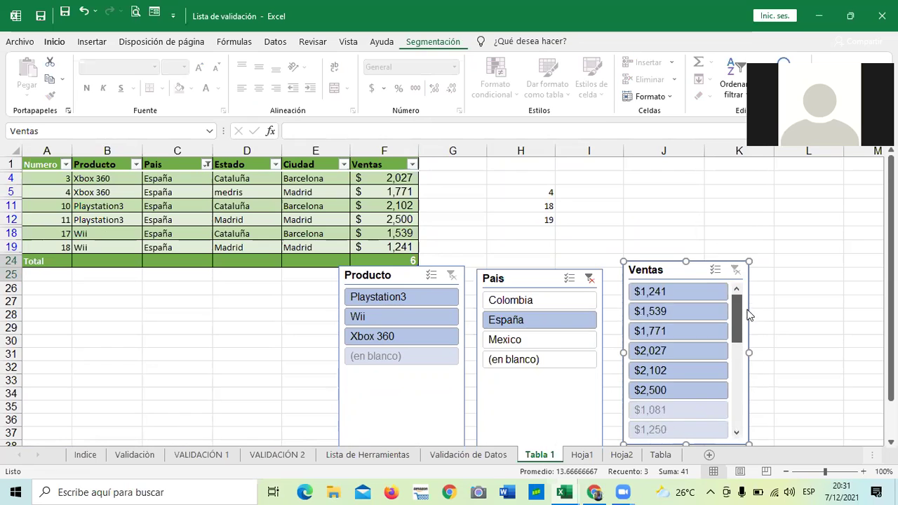
pyautogui.click(425, 298)
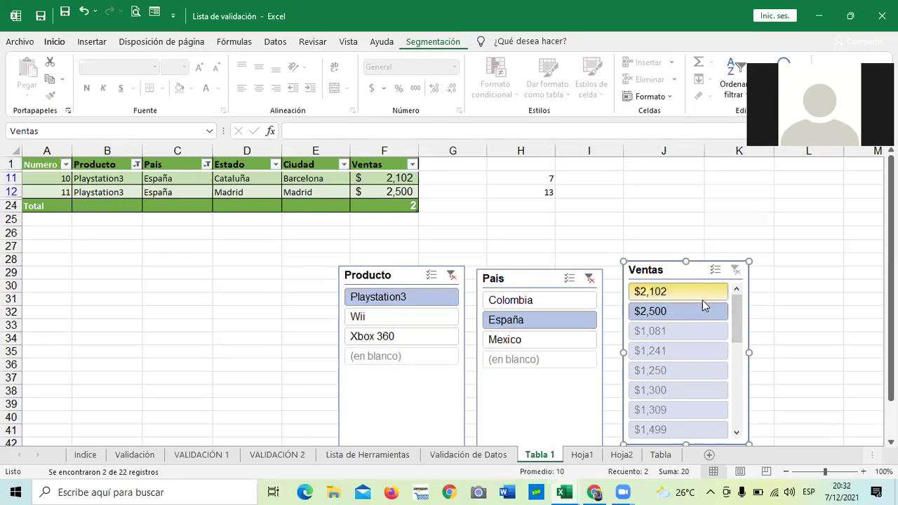
pyautogui.moveTo(701, 272); pyautogui.dragTo(699, 198)
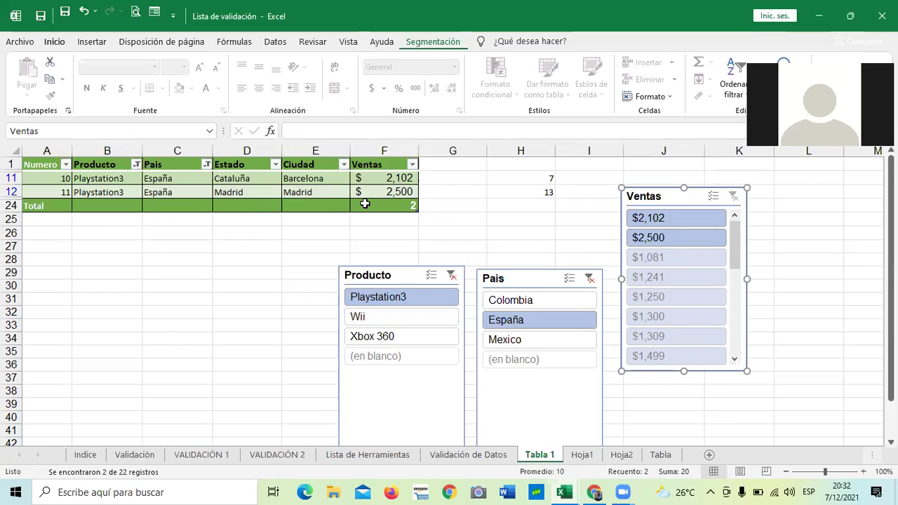
# Switch the slicer filters to Colombia and Wii, and clear the filters of both the Producto and Pais slicers.
pyautogui.click(550, 303)
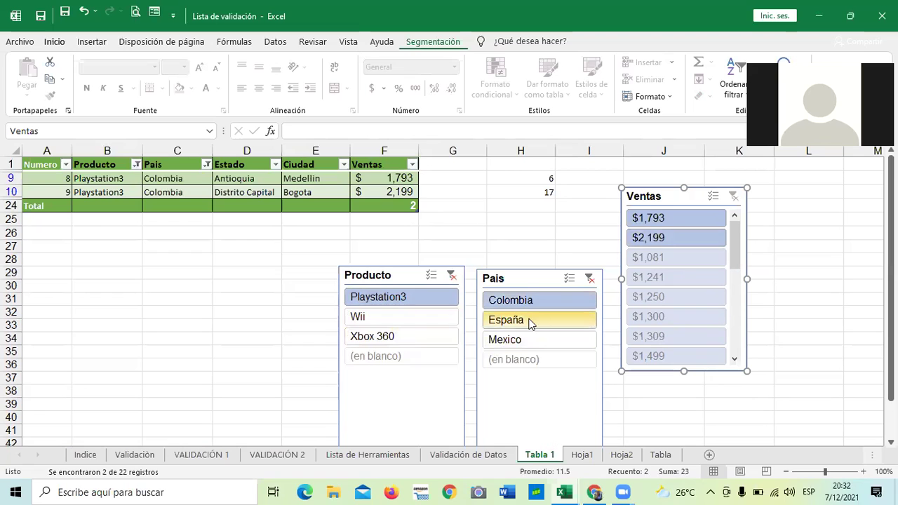
pyautogui.click(437, 319)
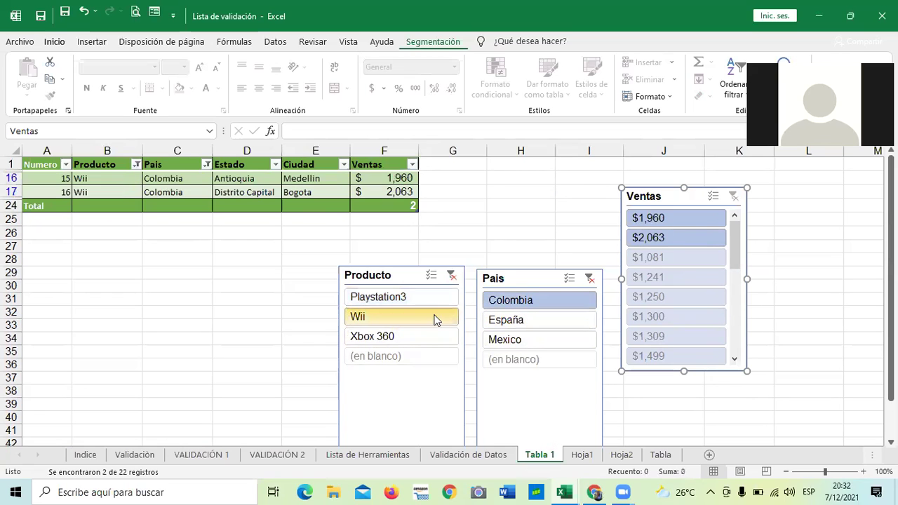
pyautogui.click(451, 276)
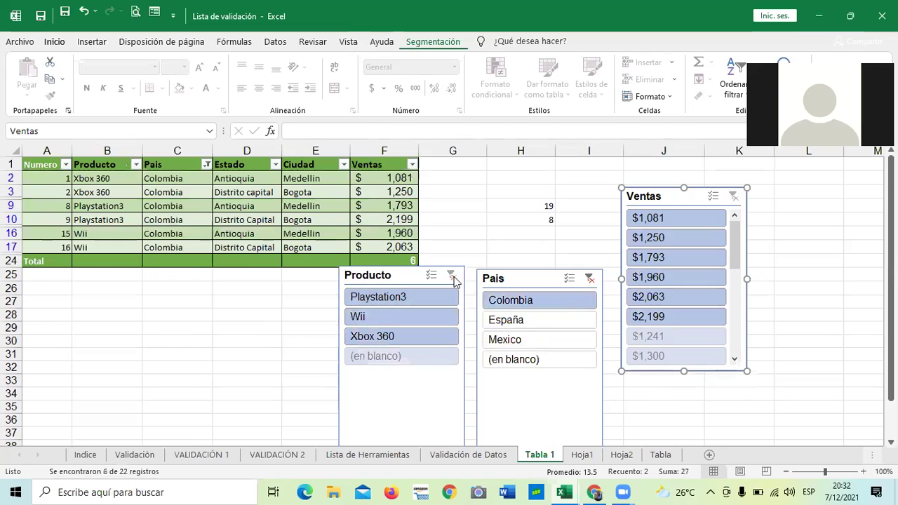
pyautogui.click(590, 279)
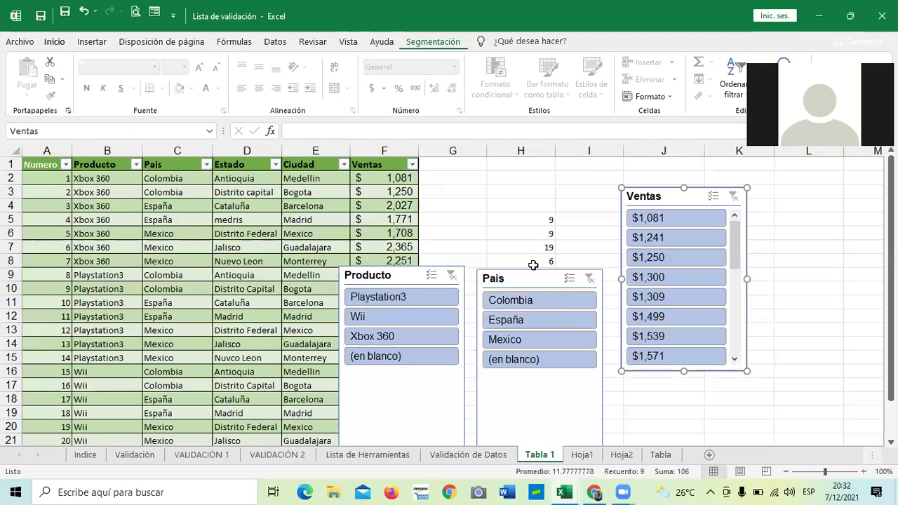
# Arrange the Producto, Pais and Ventas slicers in a row beside the table near its first rows.
pyautogui.moveTo(530, 281); pyautogui.dragTo(550, 199)
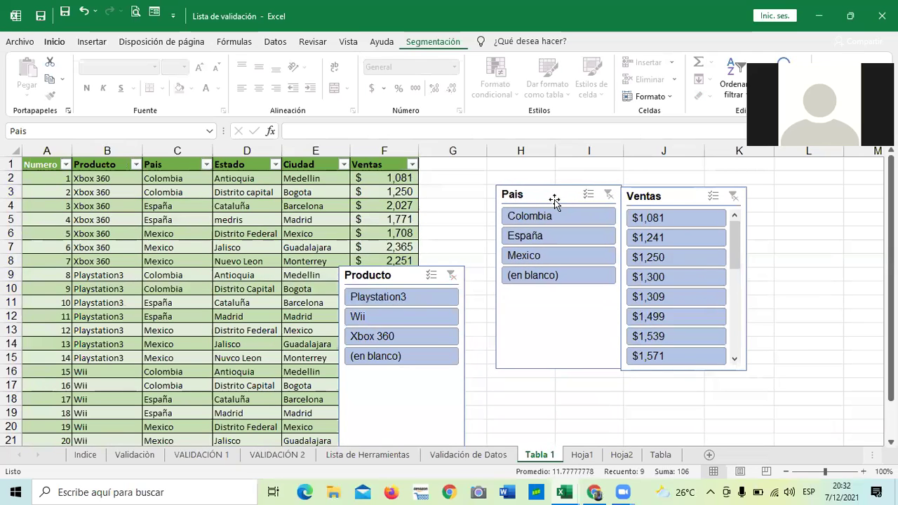
pyautogui.moveTo(407, 276); pyautogui.dragTo(448, 184)
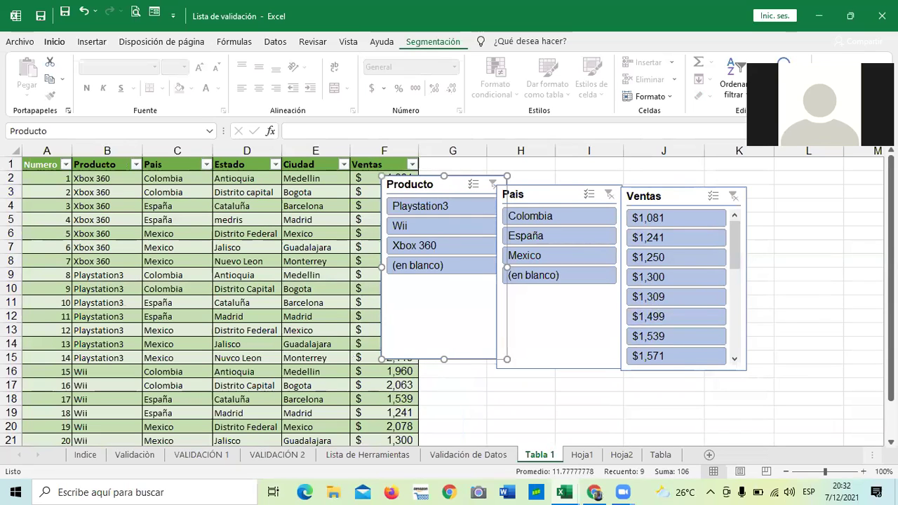
pyautogui.moveTo(676, 194); pyautogui.dragTo(704, 184)
pyautogui.moveTo(575, 193); pyautogui.dragTo(593, 184)
pyautogui.moveTo(447, 183); pyautogui.dragTo(474, 176)
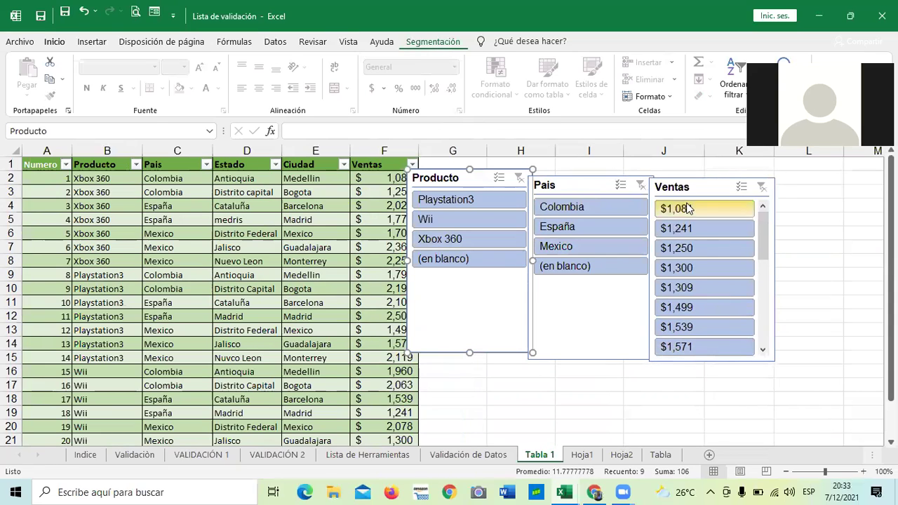
# Remove the Ventas, Pais and Producto slicers from the sheet.
pyautogui.click(577, 400)
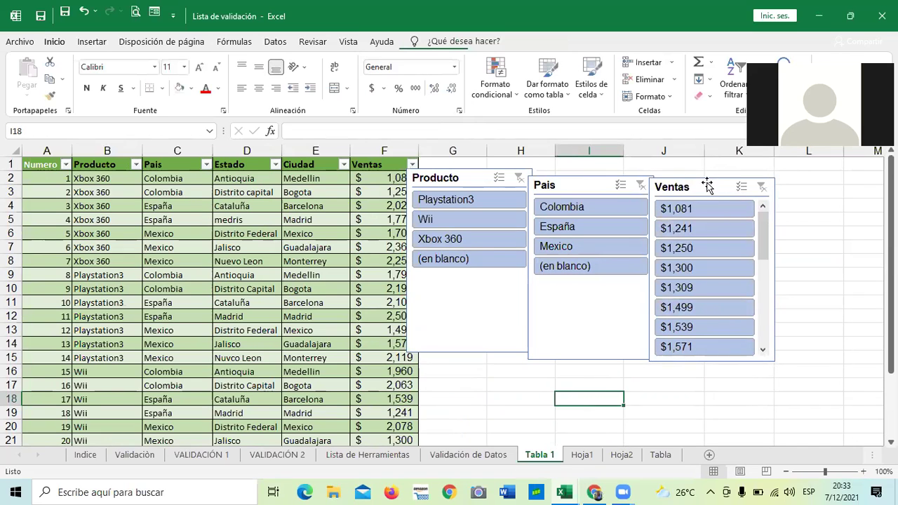
pyautogui.click(707, 186)
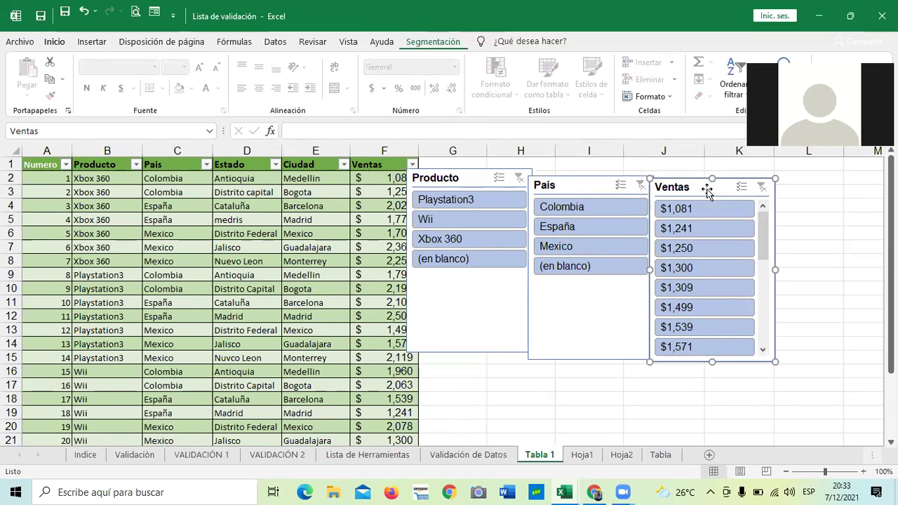
pyautogui.press('Delete')
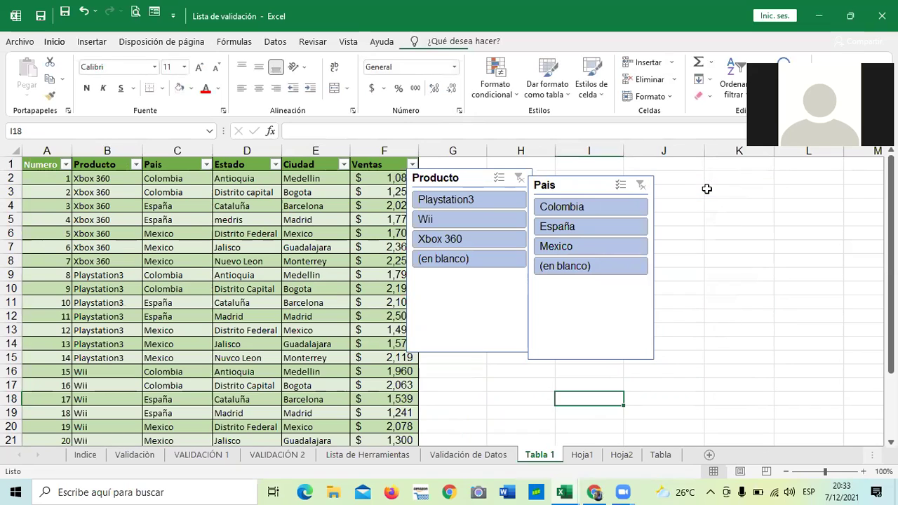
pyautogui.click(587, 183)
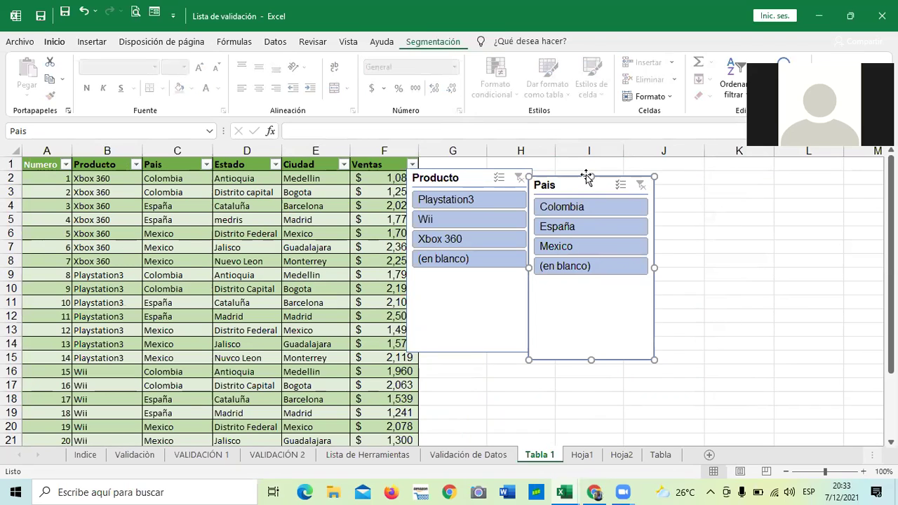
pyautogui.rightClick(572, 182)
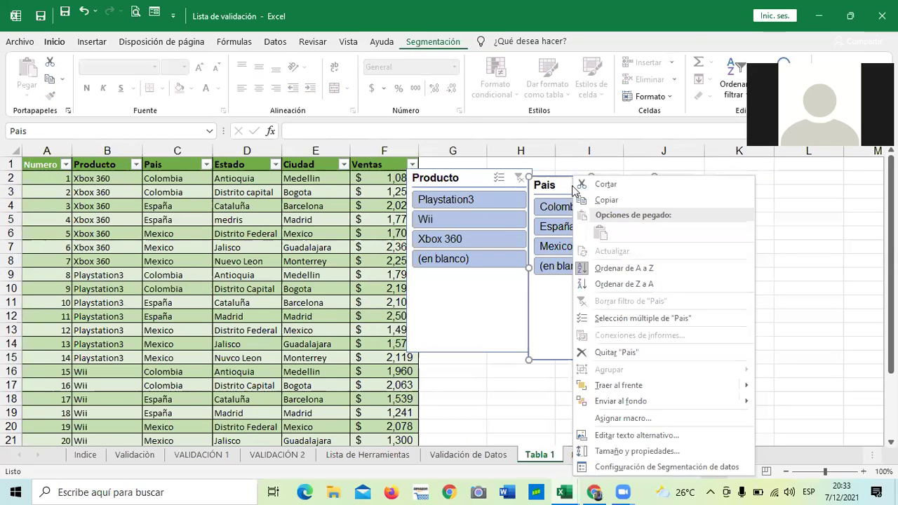
pyautogui.click(595, 355)
pyautogui.moveTo(476, 176); pyautogui.dragTo(510, 172)
pyautogui.press('Delete')
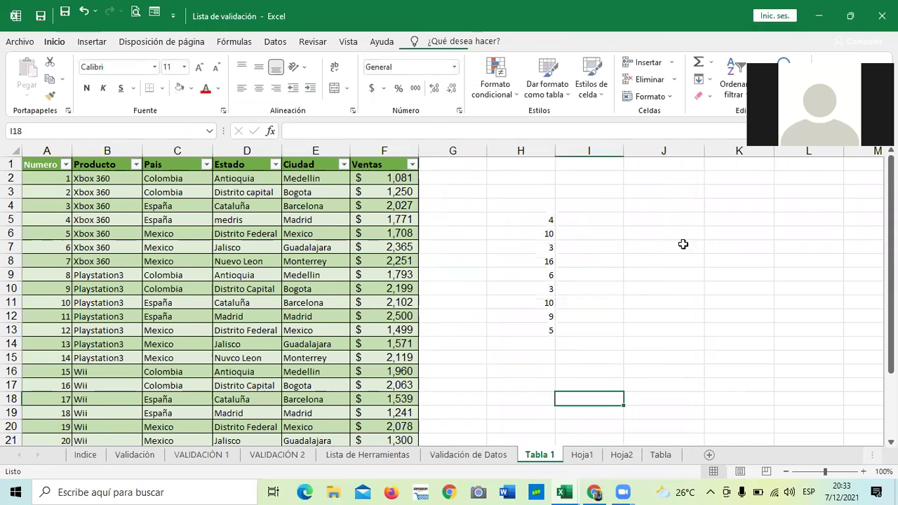
# Try to set the Ciudad total in row 24 of the table to the Recuento function.
pyautogui.click(650, 257)
pyautogui.scroll(-3, 489, 238)
pyautogui.scroll(3, 481, 245)
pyautogui.scroll(-2, 483, 278)
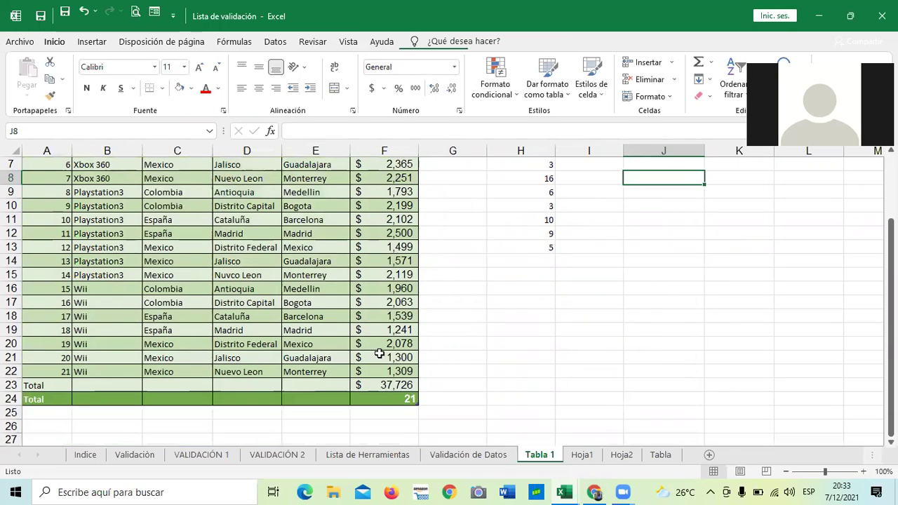
pyautogui.click(315, 398)
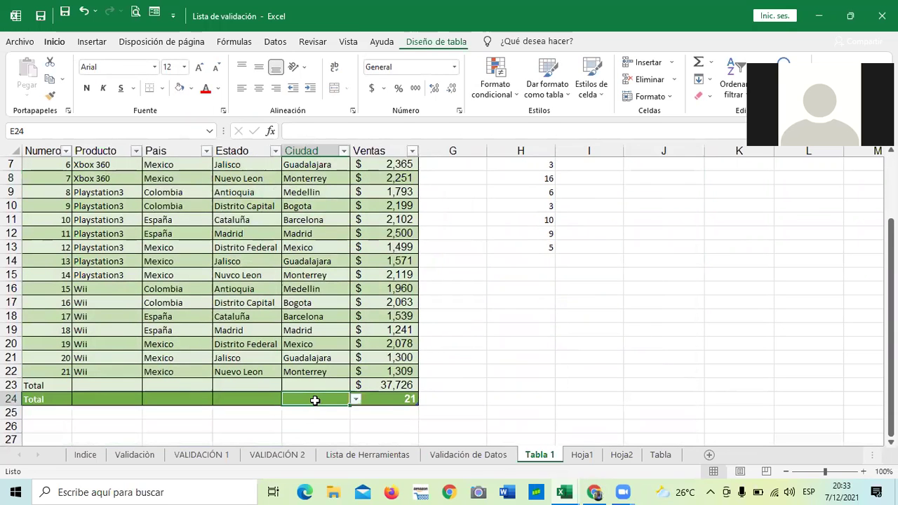
pyautogui.click(355, 399)
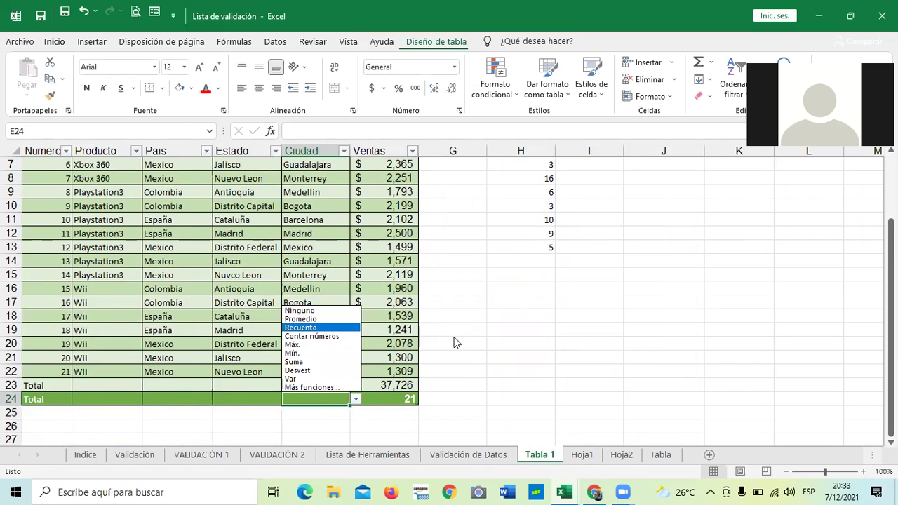
pyautogui.click(357, 328)
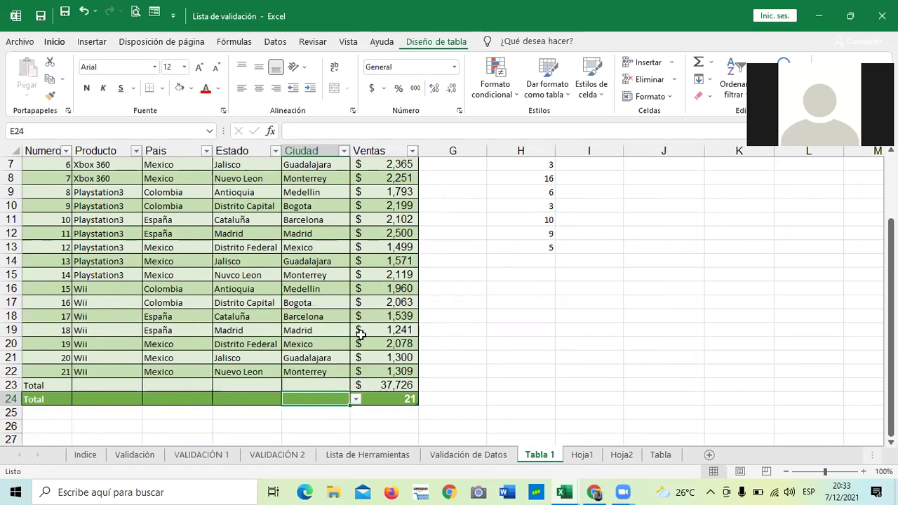
# Check the Estado, Pais and Producto cells of the total row and return to the start of the table.
pyautogui.click(223, 398)
pyautogui.click(178, 398)
pyautogui.click(124, 400)
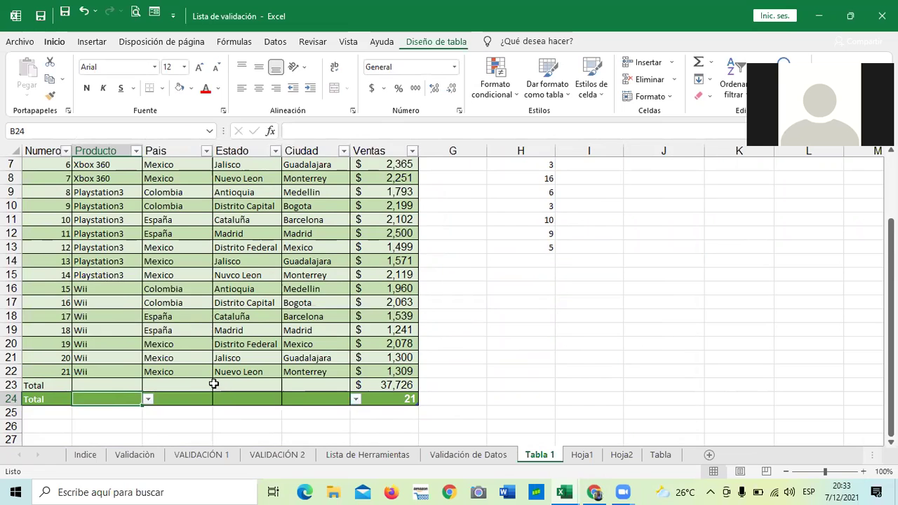
pyautogui.scroll(2, 232, 367)
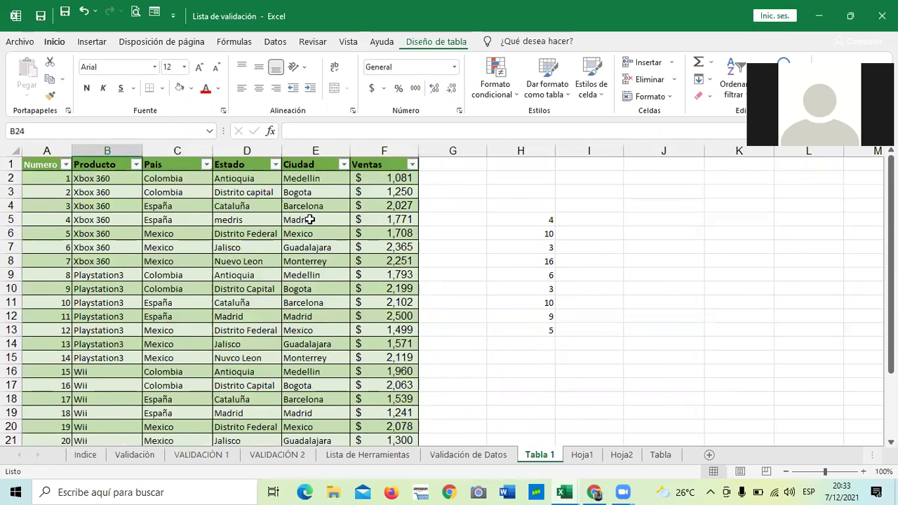
# Examine the random-number formulas in cells H5 to H13 beside the sales table.
pyautogui.scroll(-2, 310, 219)
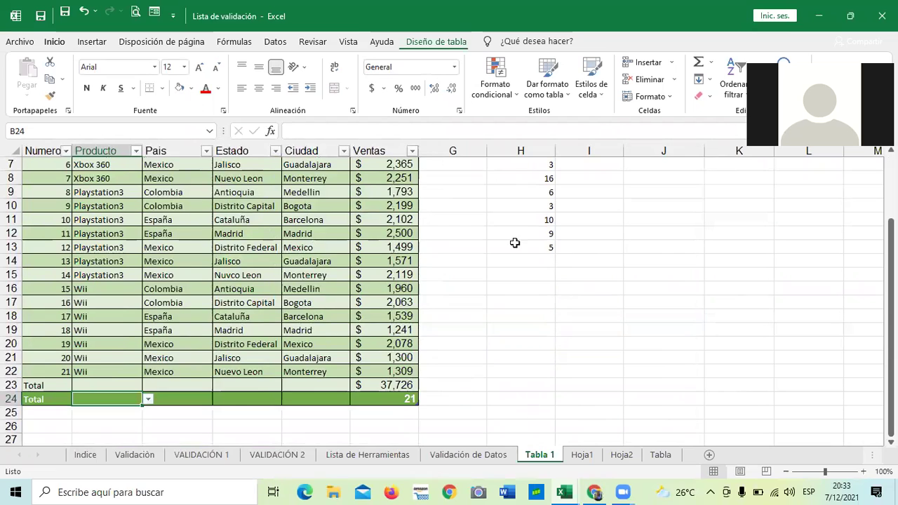
pyautogui.click(512, 302)
pyautogui.scroll(2, 512, 304)
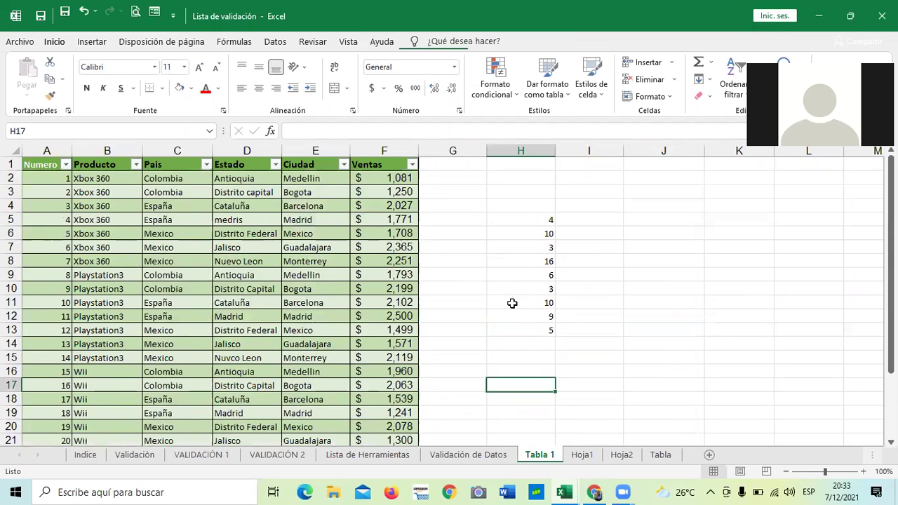
pyautogui.click(531, 218)
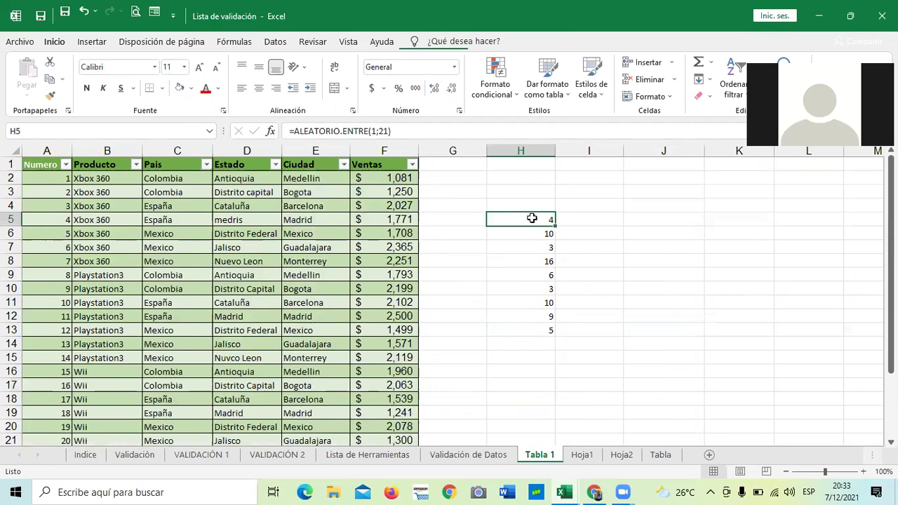
pyautogui.click(519, 234)
pyautogui.click(516, 258)
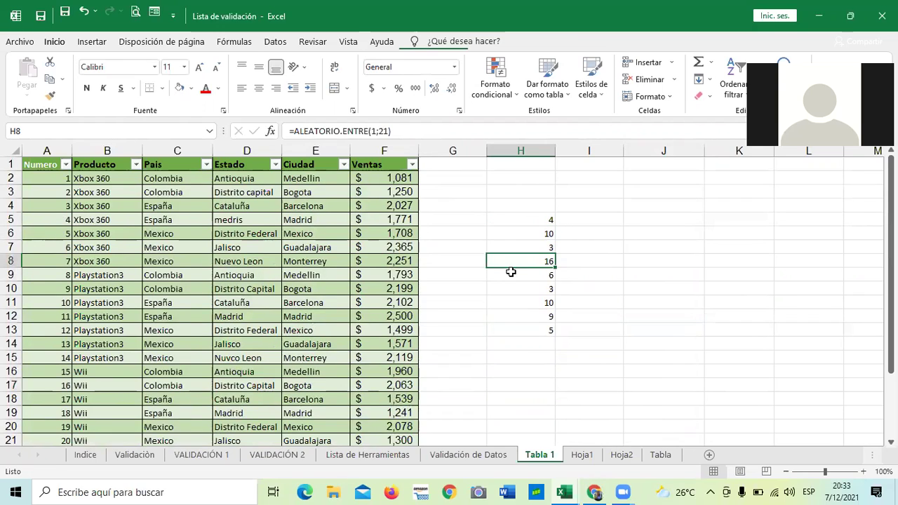
pyautogui.click(519, 289)
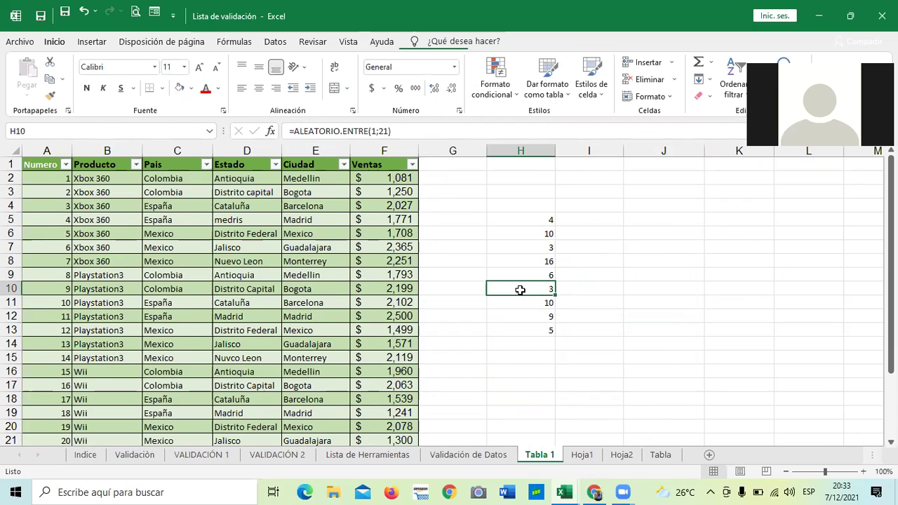
pyautogui.click(513, 301)
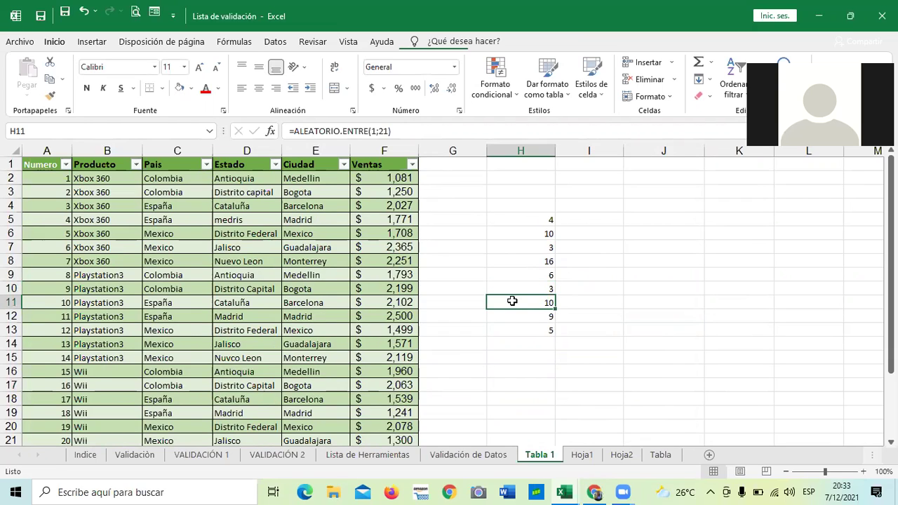
pyautogui.click(513, 326)
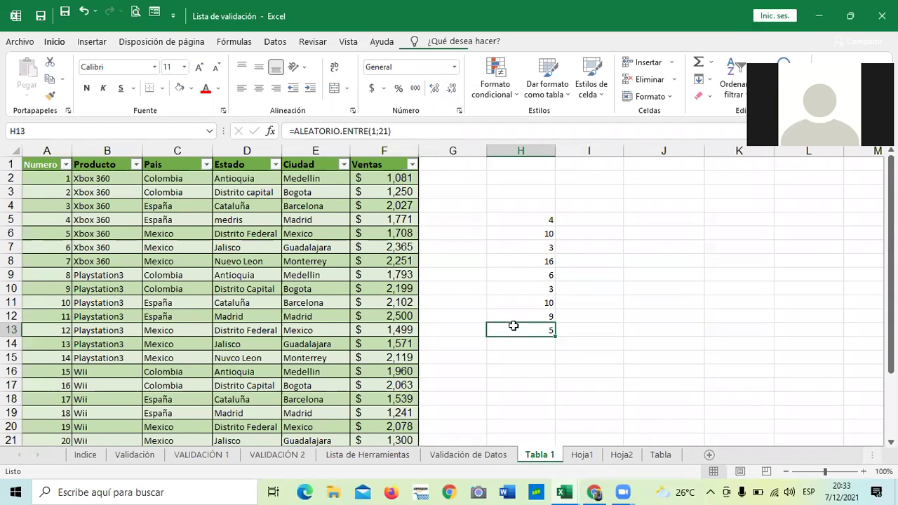
# Display the design options of the sales table on the Tabla 1 sheet.
pyautogui.click(222, 232)
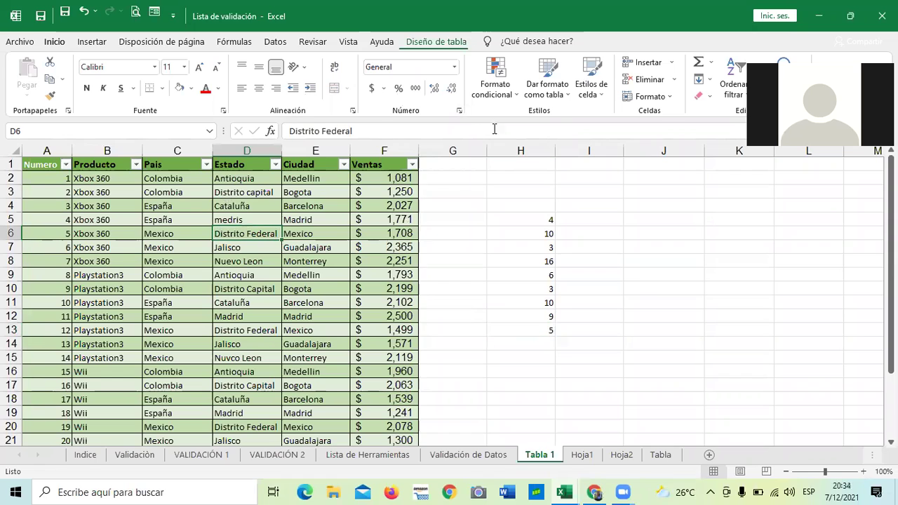
pyautogui.click(435, 42)
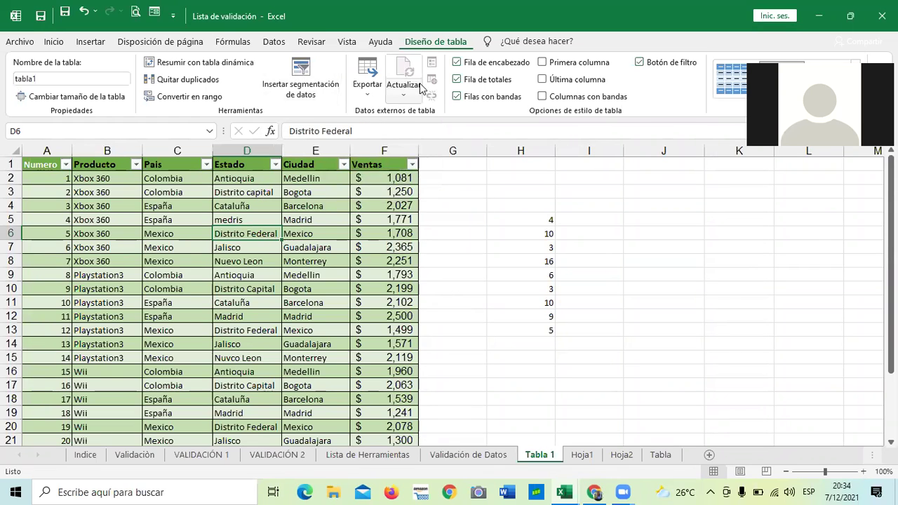
pyautogui.moveTo(298, 318); pyautogui.dragTo(298, 328)
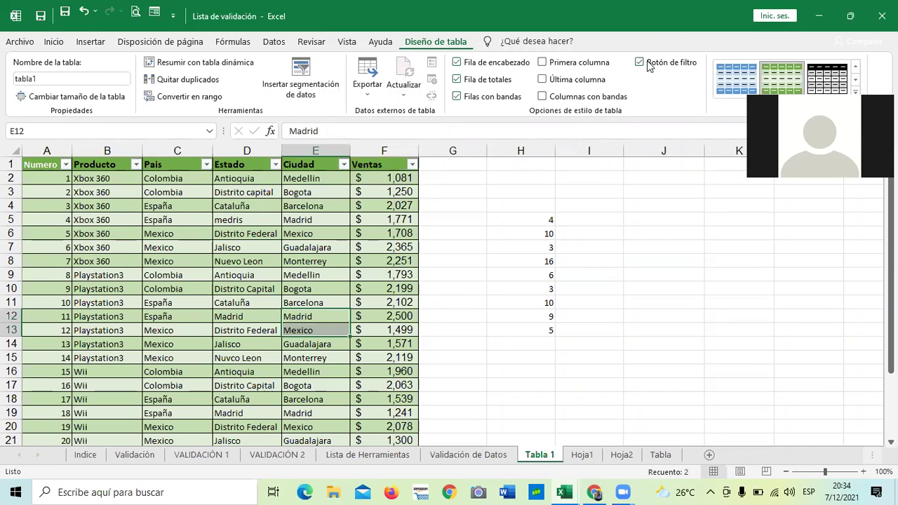
# Bring up find and replace for the sheet and clear both the search and replacement texts.
pyautogui.click(55, 42)
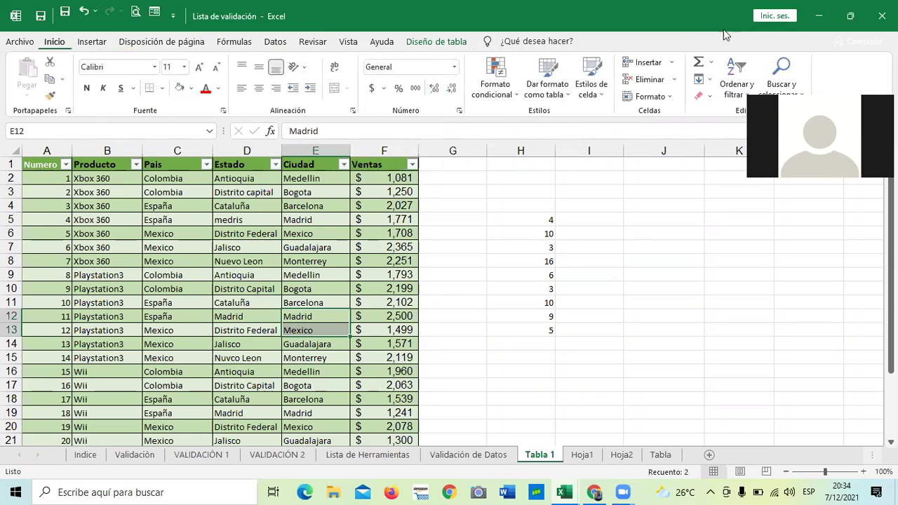
pyautogui.click(775, 69)
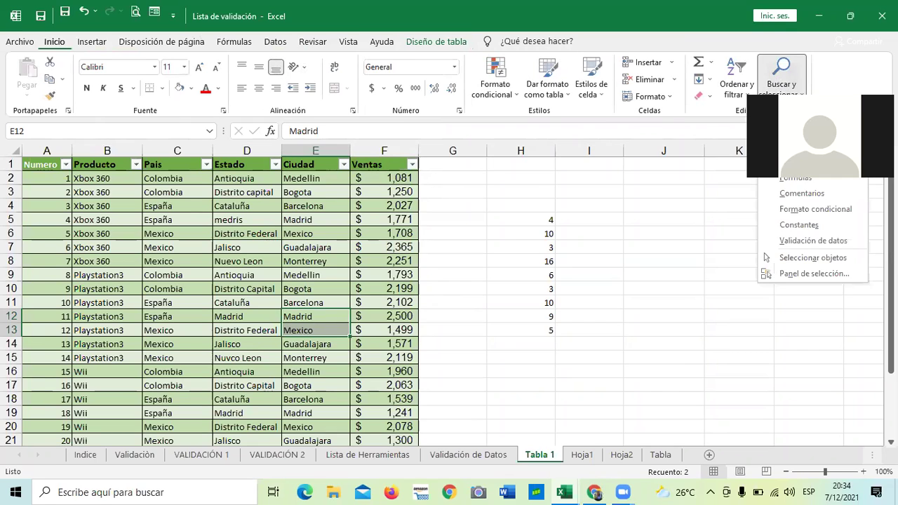
pyautogui.click(782, 69)
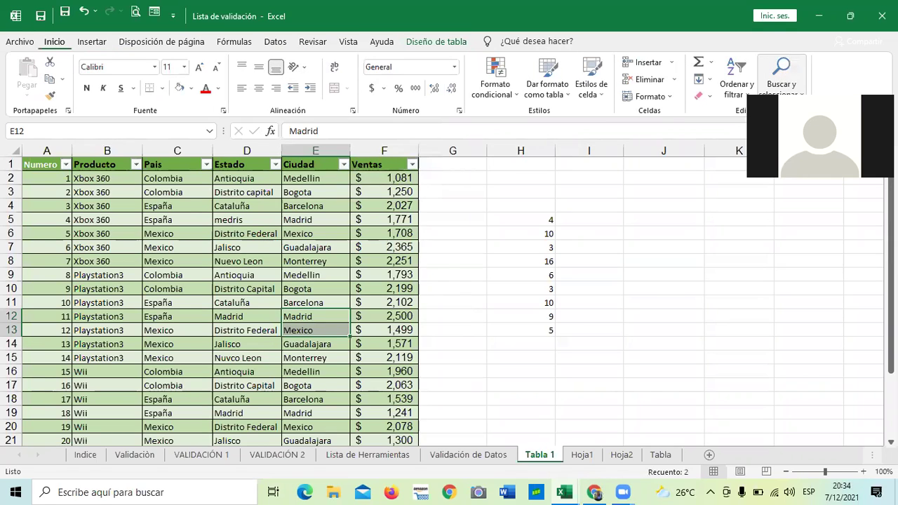
pyautogui.hotkey('ctrl', 'l')
pyautogui.moveTo(636, 208); pyautogui.dragTo(673, 144)
pyautogui.write('5')
pyautogui.press('Tab')
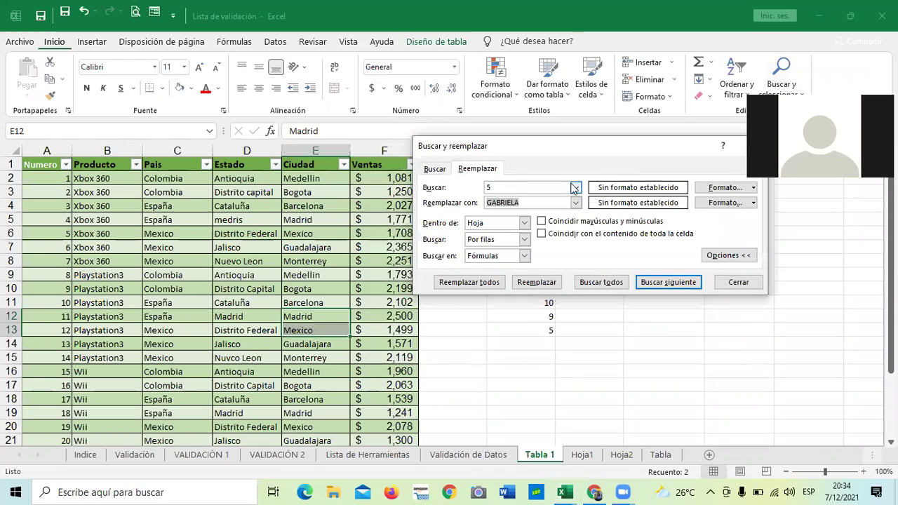
pyautogui.click(543, 187)
pyautogui.press('BackSpace')
pyautogui.click(548, 203)
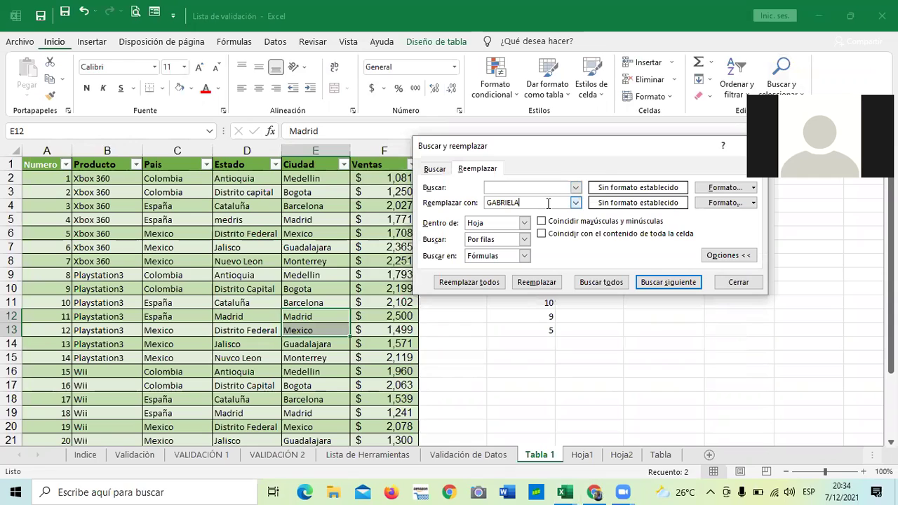
pyautogui.press('BackSpace')
pyautogui.press('BackSpace')
pyautogui.press('BackSpace')
pyautogui.press('BackSpace')
pyautogui.press('BackSpace')
pyautogui.press('BackSpace')
pyautogui.press('BackSpace')
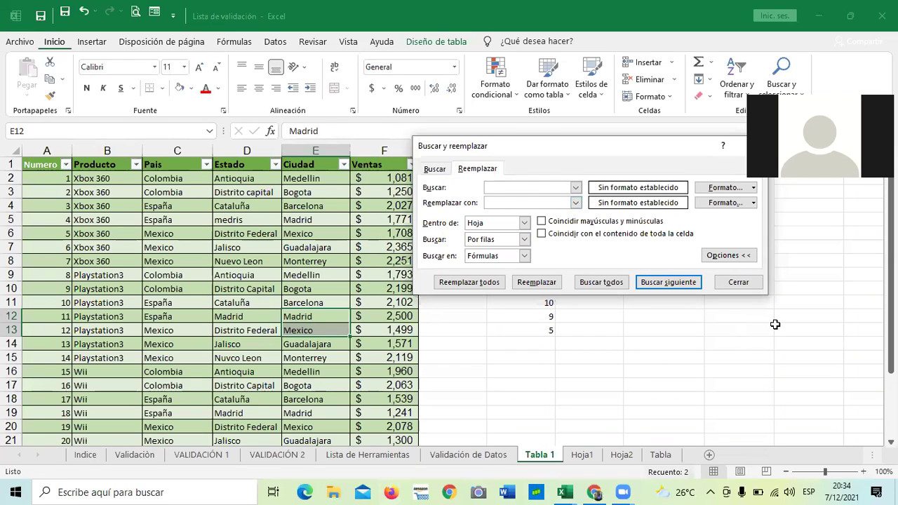
# Enter Colombia as the text to find, leave the replacement empty, and dismiss find and replace.
pyautogui.click(524, 186)
pyautogui.write('OLOBI')
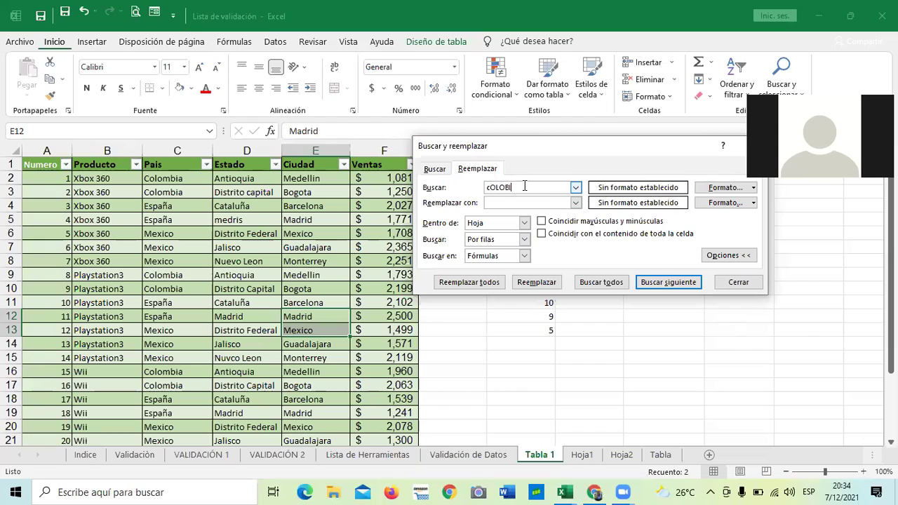
pyautogui.press('BackSpace')
pyautogui.press('BackSpace')
pyautogui.press('BackSpace')
pyautogui.press('BackSpace')
pyautogui.press('BackSpace')
pyautogui.press('BackSpace')
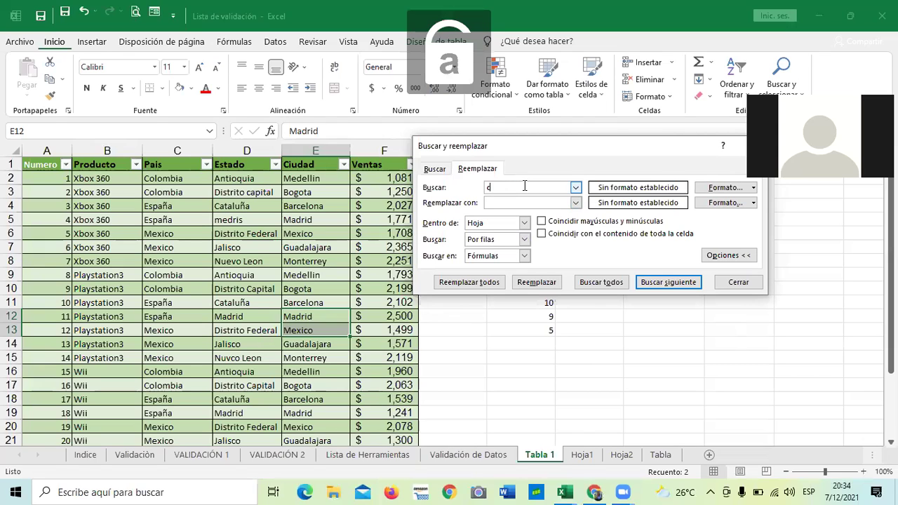
pyautogui.write('Colombia')
pyautogui.click(519, 202)
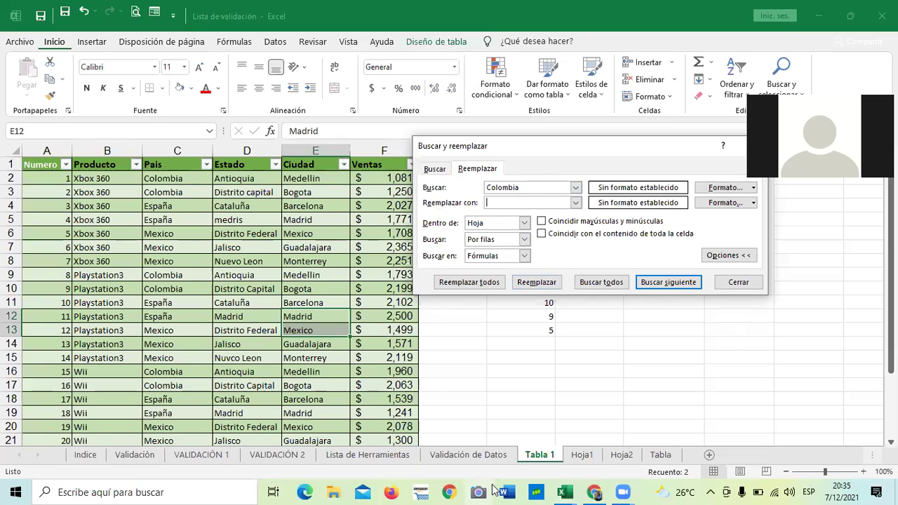
pyautogui.click(563, 492)
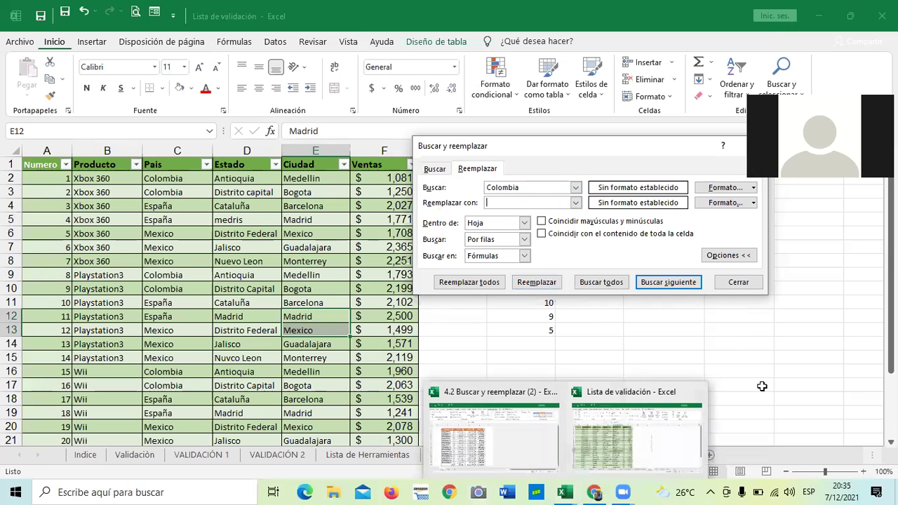
pyautogui.press('Escape')
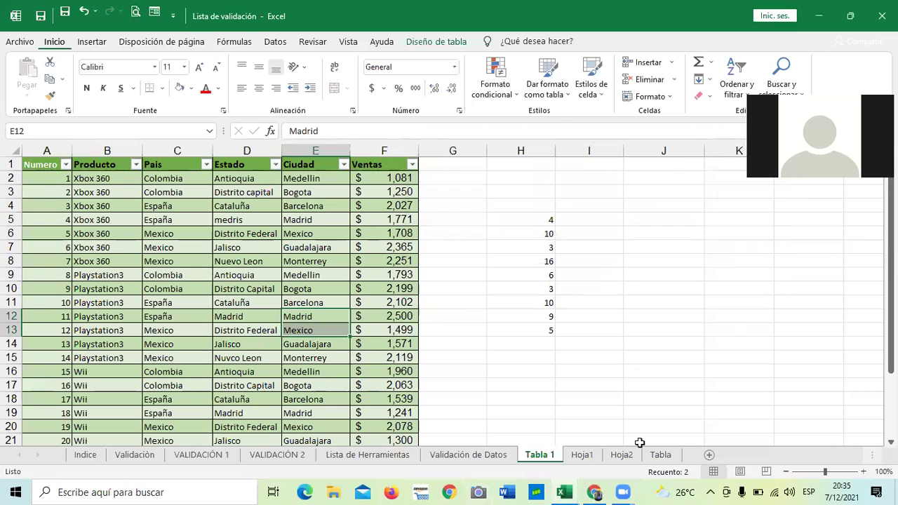
# Switch to the Tabla sheet and look through its product sales records down to about row 400.
pyautogui.click(660, 455)
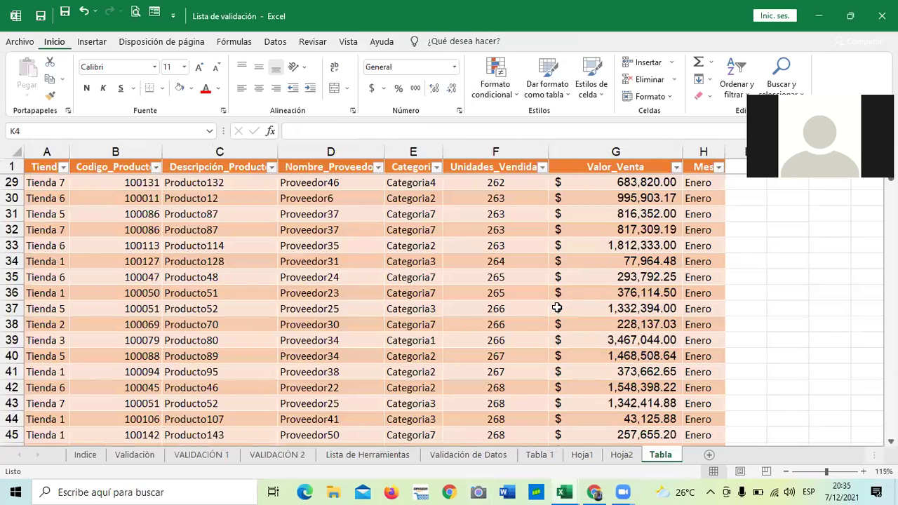
pyautogui.scroll(-2, 553, 308)
pyautogui.scroll(-2, 546, 269)
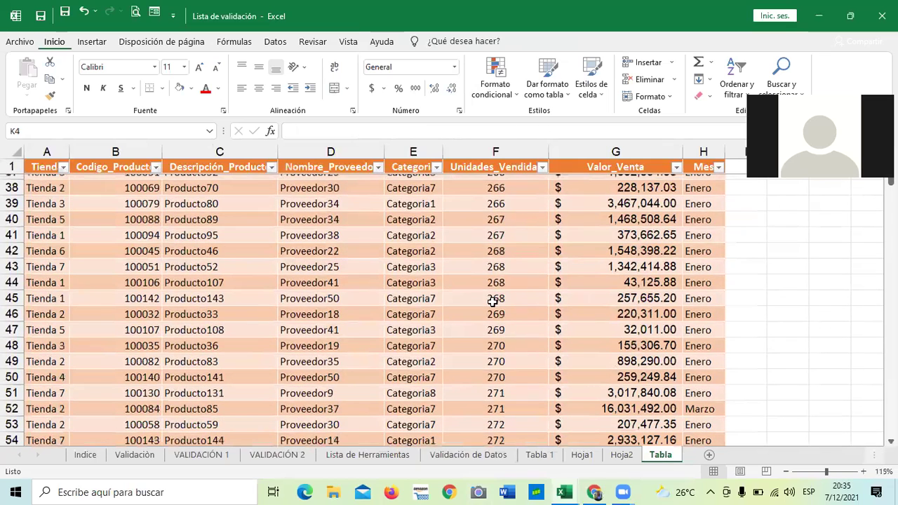
pyautogui.scroll(-14, 494, 298)
pyautogui.scroll(-9, 493, 302)
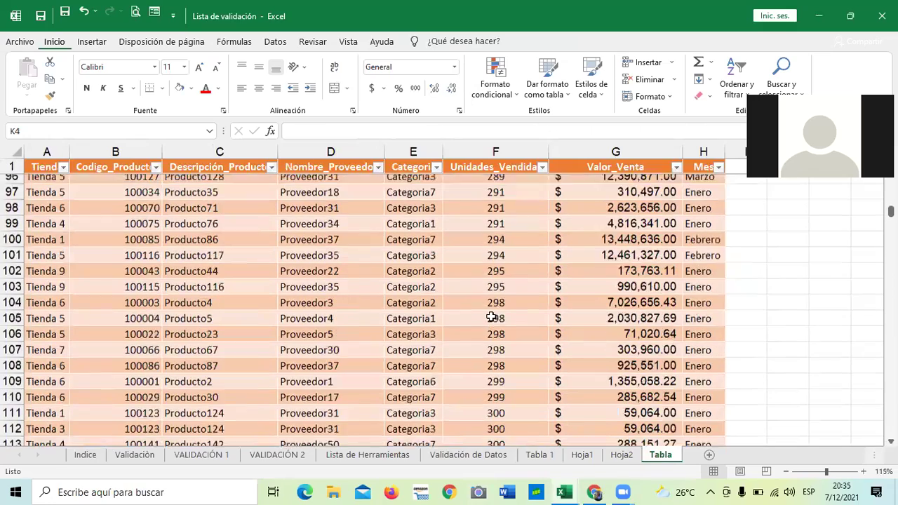
pyautogui.scroll(-18, 491, 324)
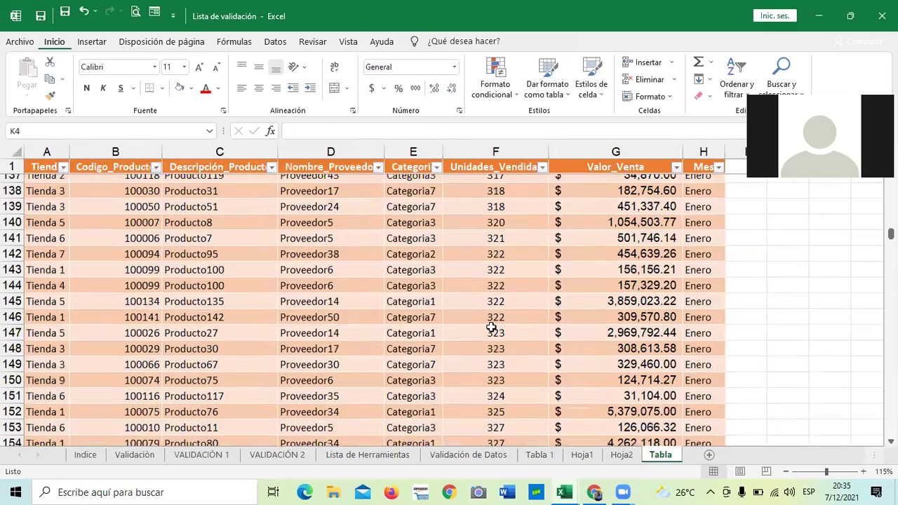
pyautogui.scroll(-2, 491, 298)
pyautogui.scroll(2, 489, 315)
pyautogui.click(459, 393)
pyautogui.press('Delete')
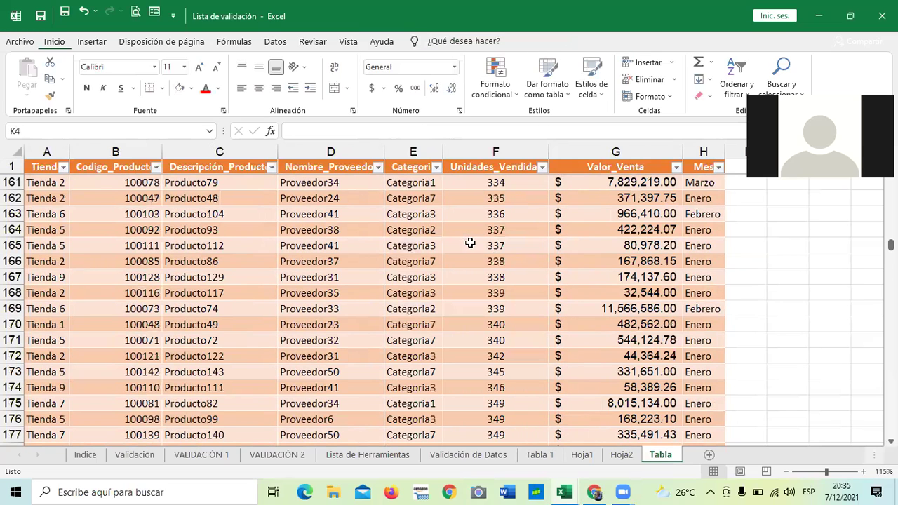
pyautogui.scroll(-20, 418, 288)
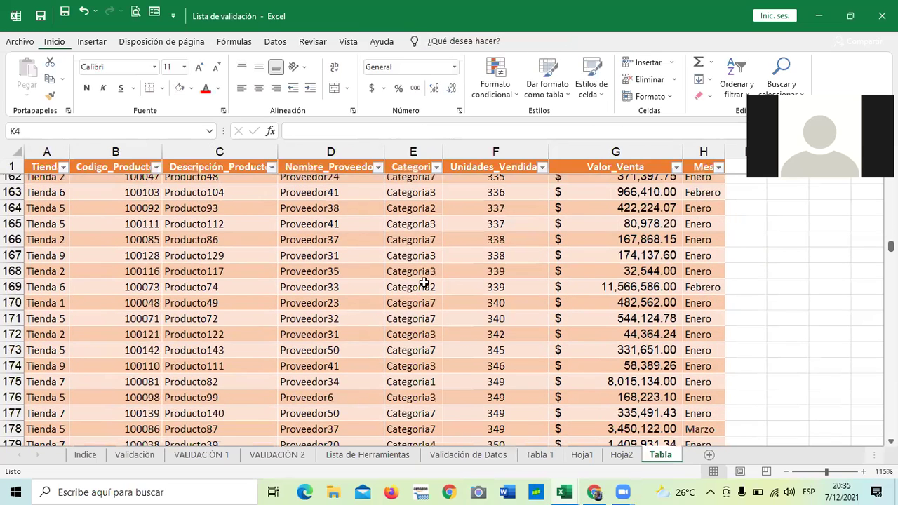
pyautogui.scroll(-8, 357, 300)
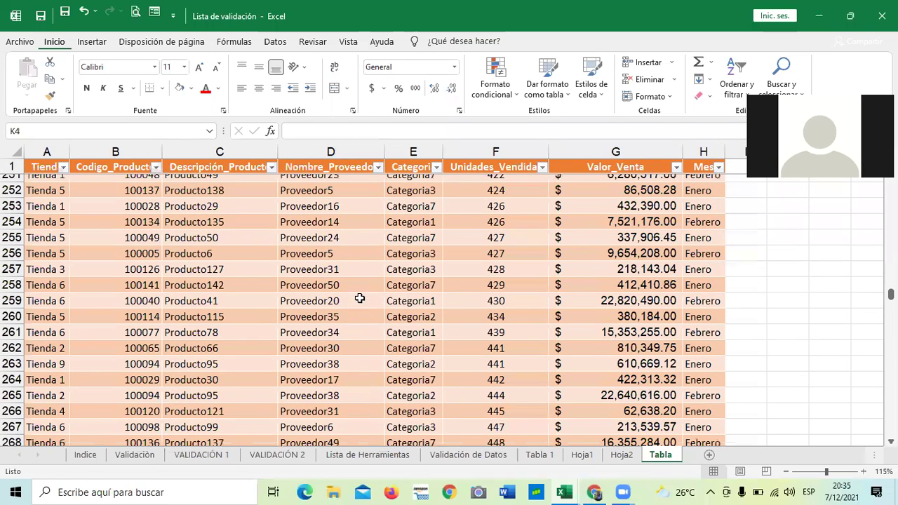
pyautogui.scroll(-20, 359, 298)
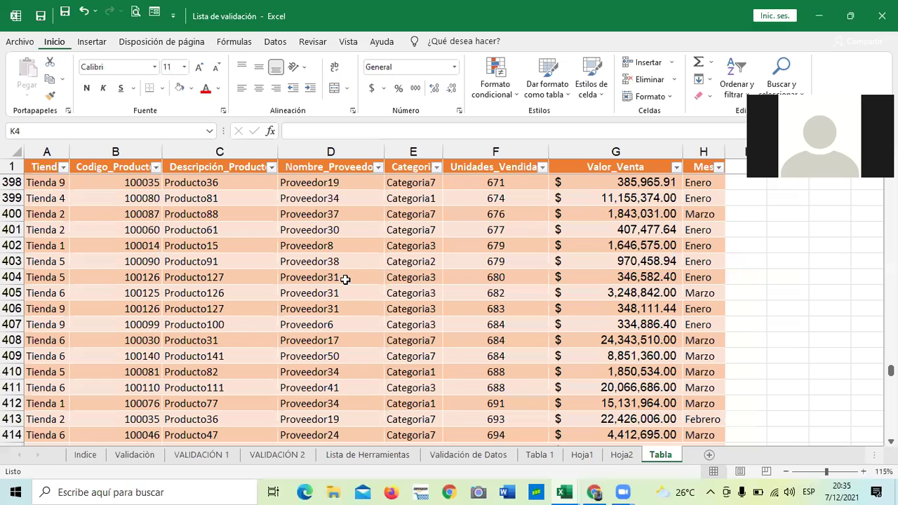
# Apply the green style from the second row of the Medio table styles to the table on the Tabla sheet.
pyautogui.click(387, 259)
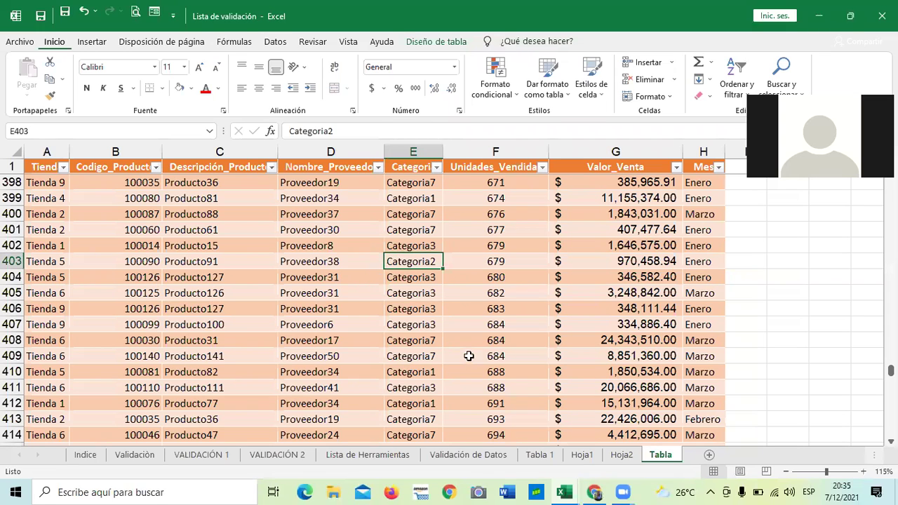
pyautogui.click(475, 335)
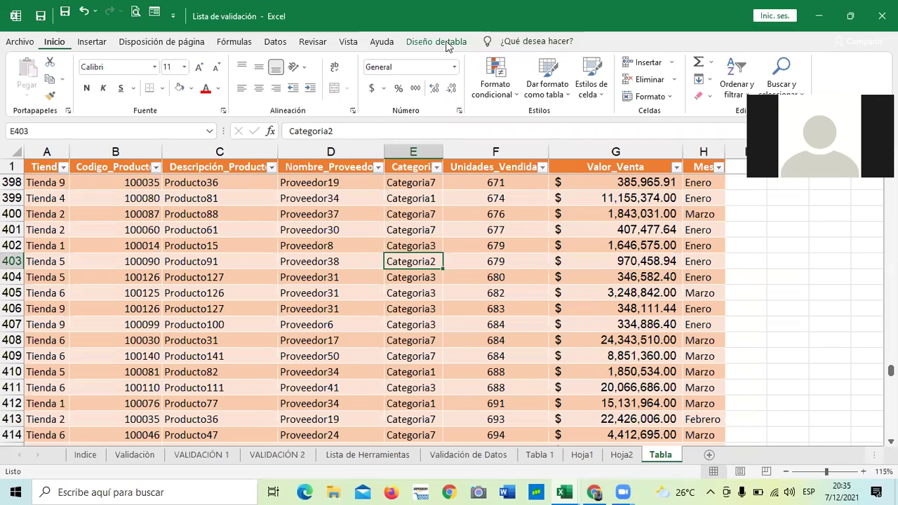
pyautogui.click(449, 41)
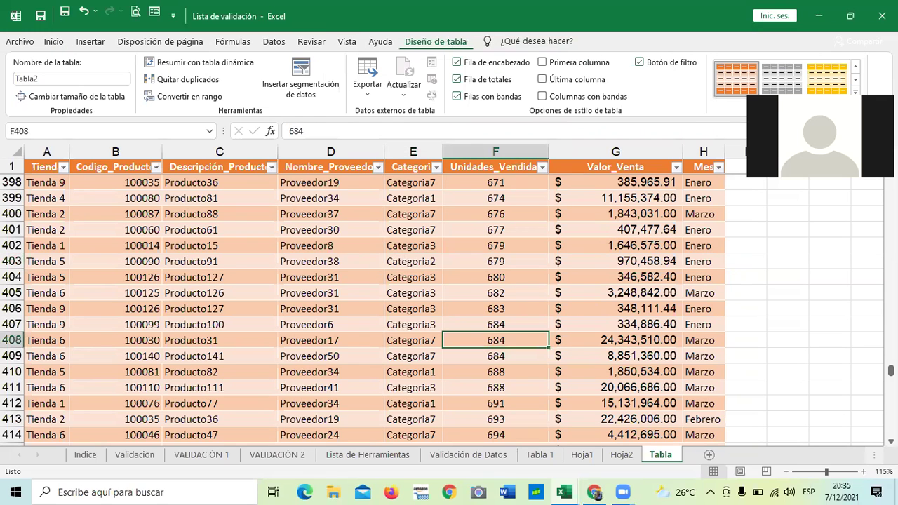
pyautogui.click(855, 91)
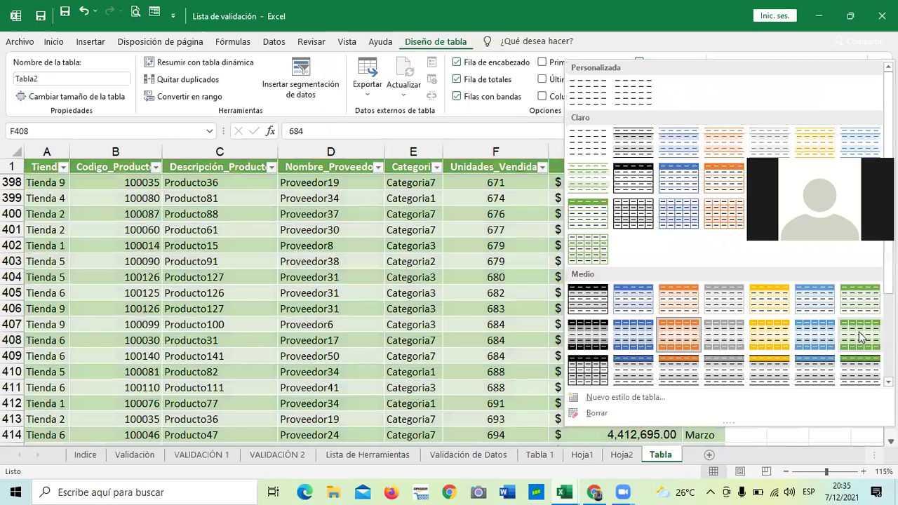
pyautogui.click(860, 333)
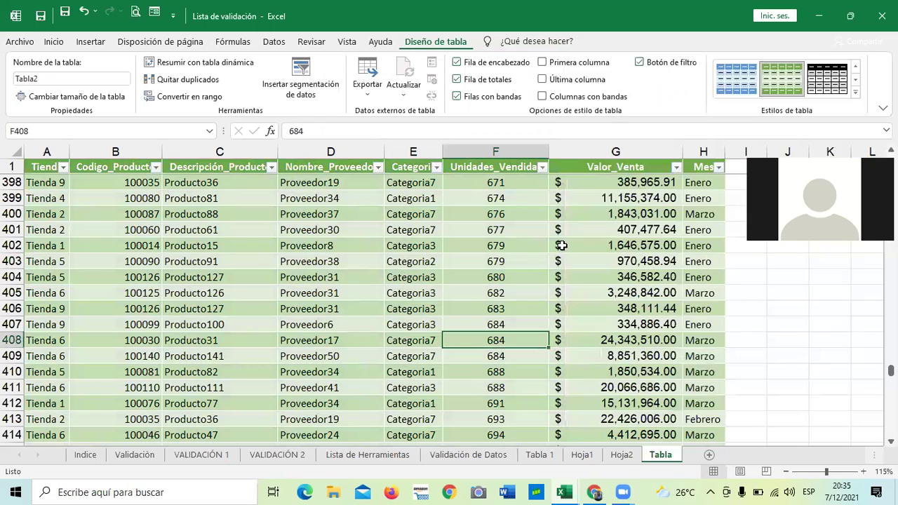
pyautogui.scroll(-1, 692, 283)
pyautogui.scroll(-3, 680, 265)
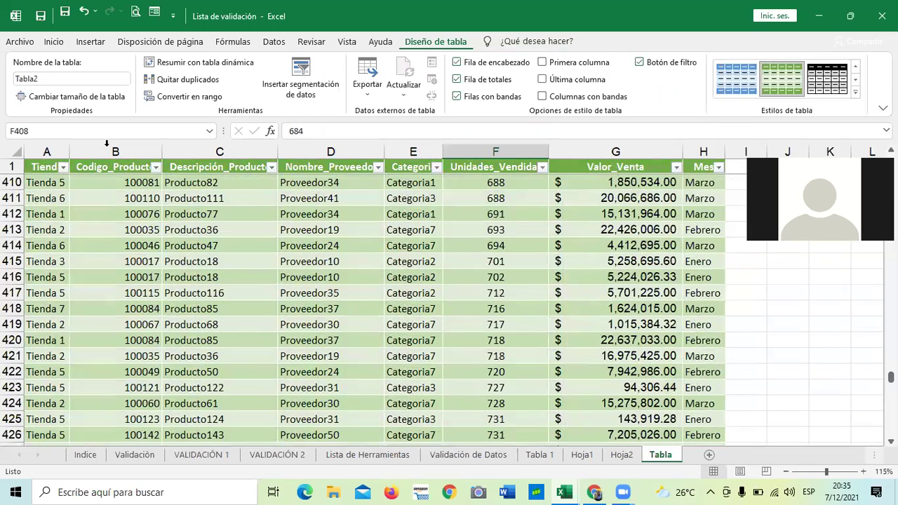
# Bring up find and replace for the Tabla sheet and set the text to find to Marzo.
pyautogui.click(219, 340)
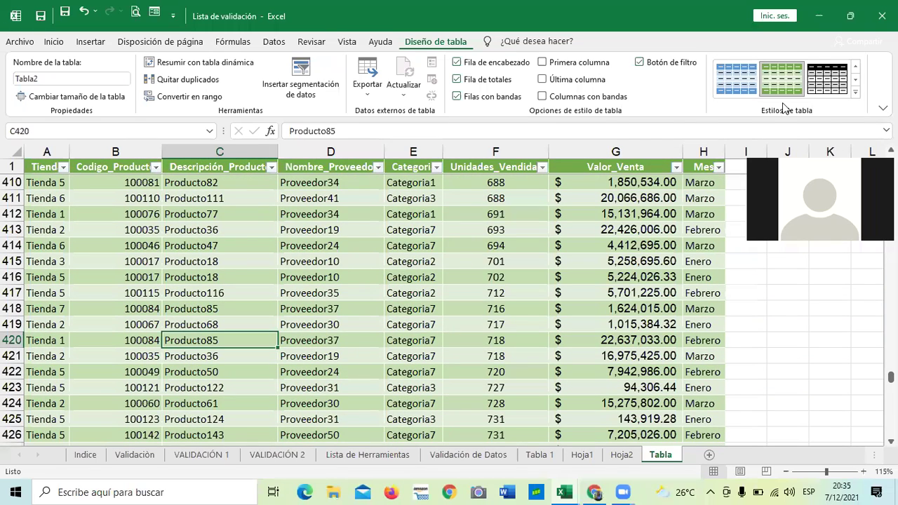
pyautogui.hotkey('ctrl', 'h')
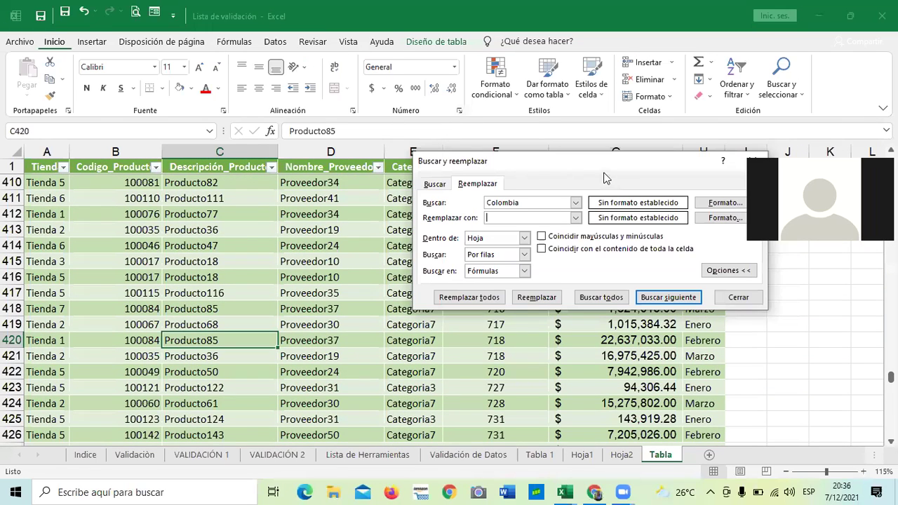
pyautogui.moveTo(602, 166); pyautogui.dragTo(377, 176)
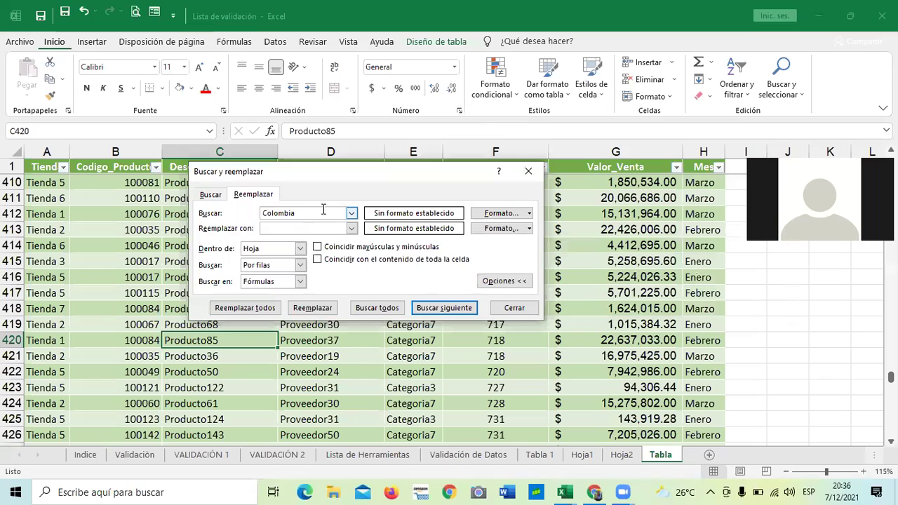
pyautogui.click(351, 212)
pyautogui.click(336, 212)
pyautogui.press('BackSpace')
pyautogui.press('BackSpace')
pyautogui.press('BackSpace')
pyautogui.press('BackSpace')
pyautogui.press('BackSpace')
pyautogui.press('BackSpace')
pyautogui.press('BackSpace')
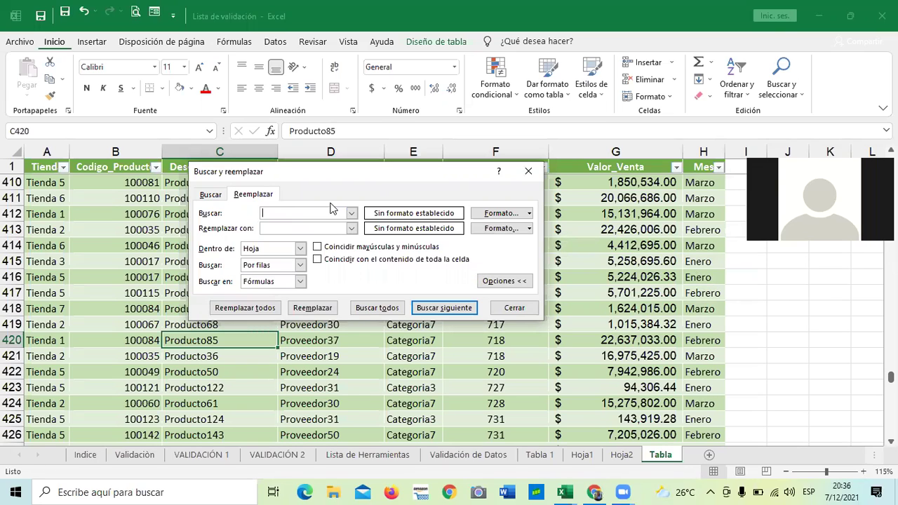
pyautogui.write('Marzo')
# Set the replacement text to Octubre and replace every occurrence of Marzo in the sheet.
pyautogui.click(317, 228)
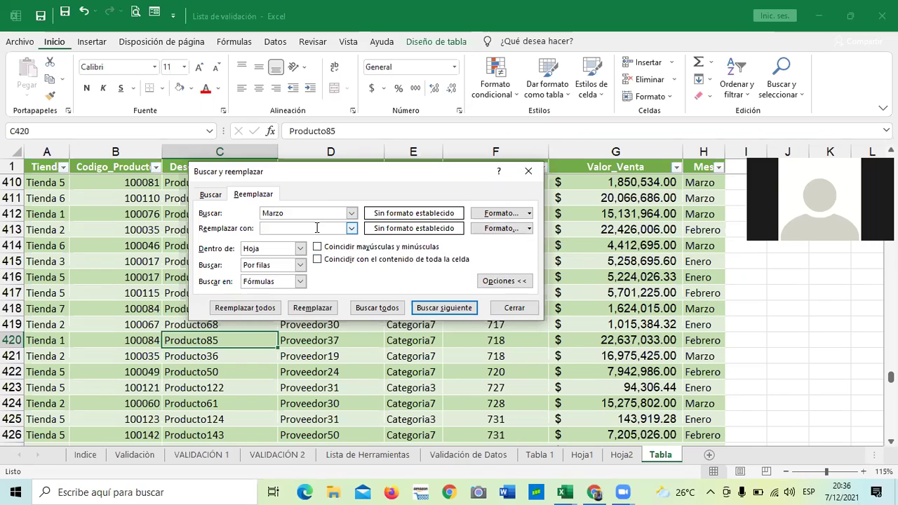
pyautogui.scroll(-9, 729, 200)
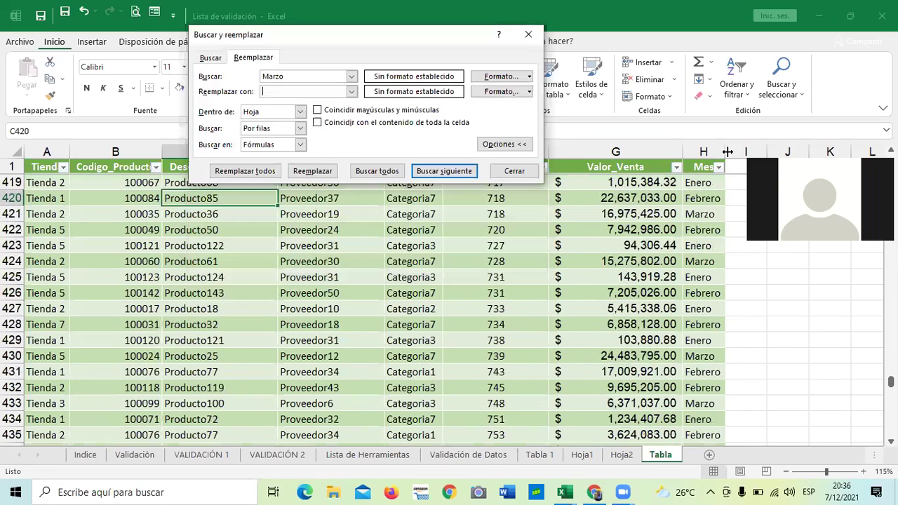
pyautogui.scroll(-5, 697, 230)
pyautogui.scroll(-20, 693, 255)
pyautogui.scroll(5, 692, 256)
pyautogui.scroll(4, 465, 93)
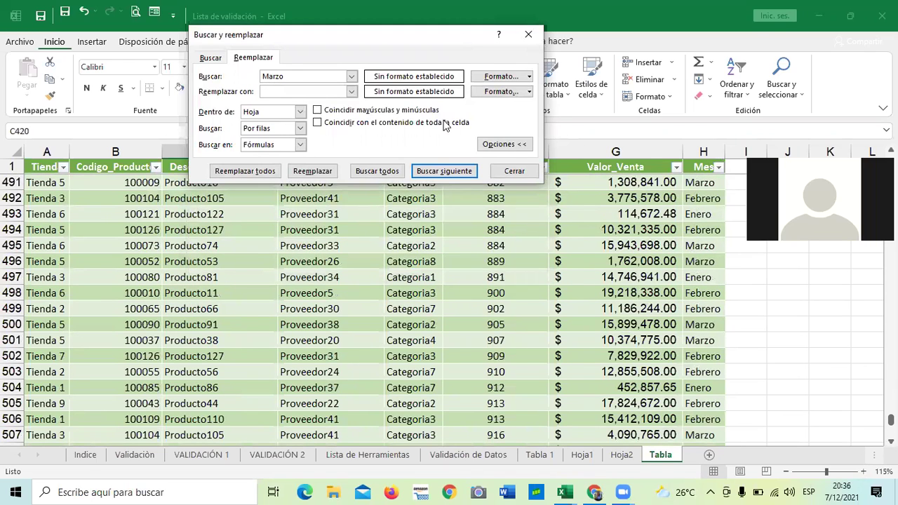
pyautogui.click(309, 211)
pyautogui.write('Octubre')
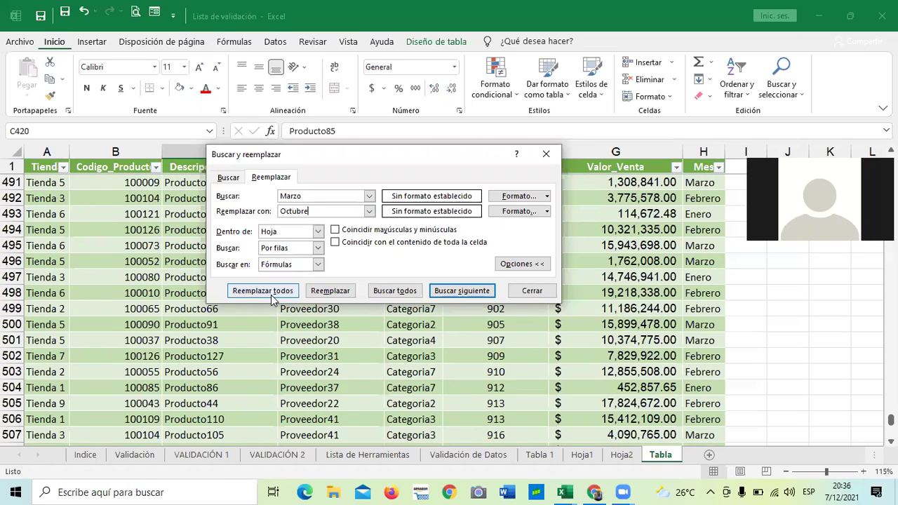
pyautogui.click(325, 291)
pyautogui.press('Return')
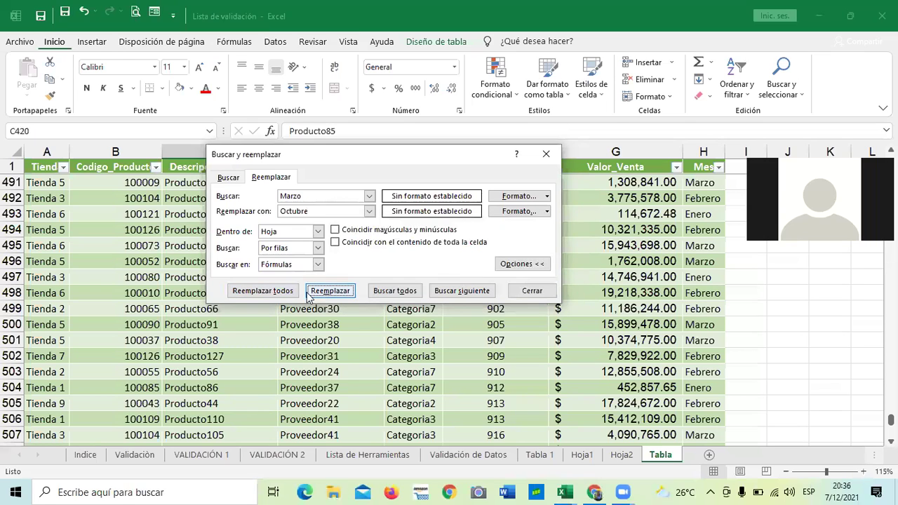
pyautogui.click(267, 292)
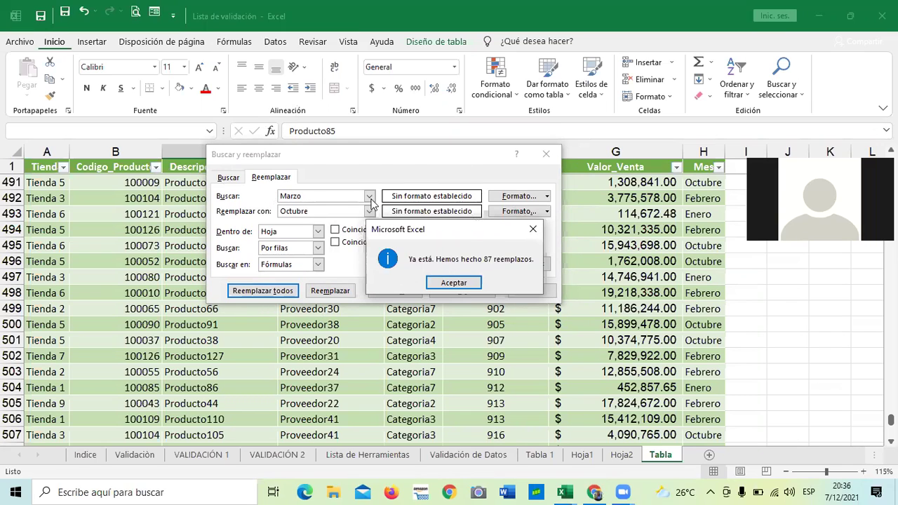
pyautogui.click(453, 283)
# Clear the search text and dismiss find and replace.
pyautogui.click(328, 195)
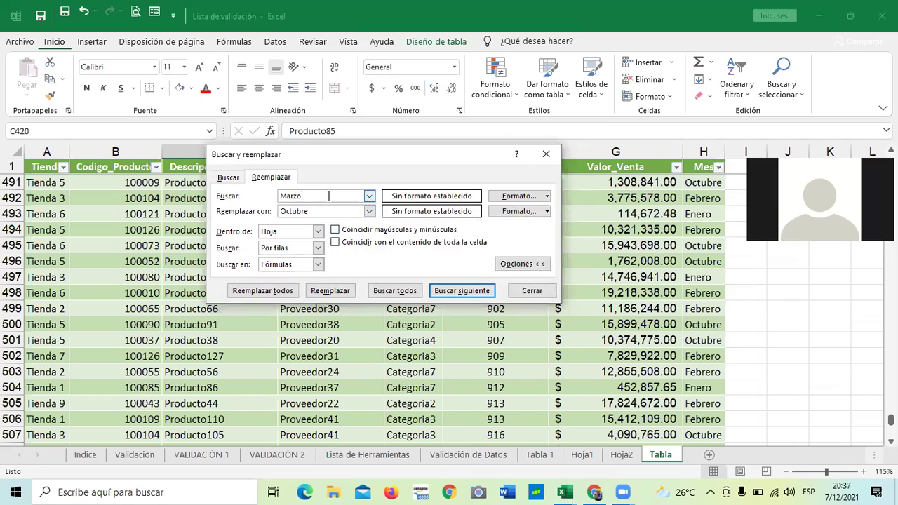
pyautogui.press('BackSpace')
pyautogui.press('BackSpace')
pyautogui.press('BackSpace')
pyautogui.click(530, 292)
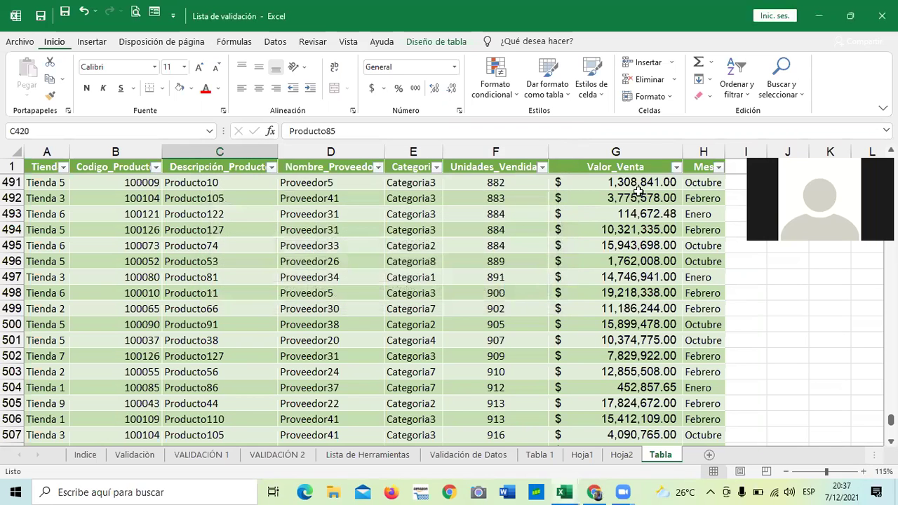
# Look through the Mes column down to the total row and back up to about row 86 to check the replaced months.
pyautogui.scroll(20, 691, 290)
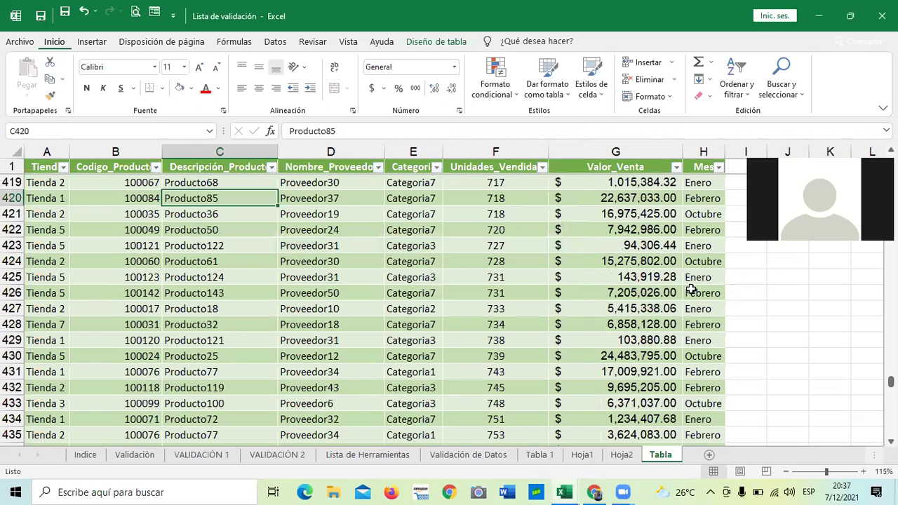
pyautogui.click(704, 199)
pyautogui.scroll(-7, 698, 335)
pyautogui.scroll(-2, 695, 335)
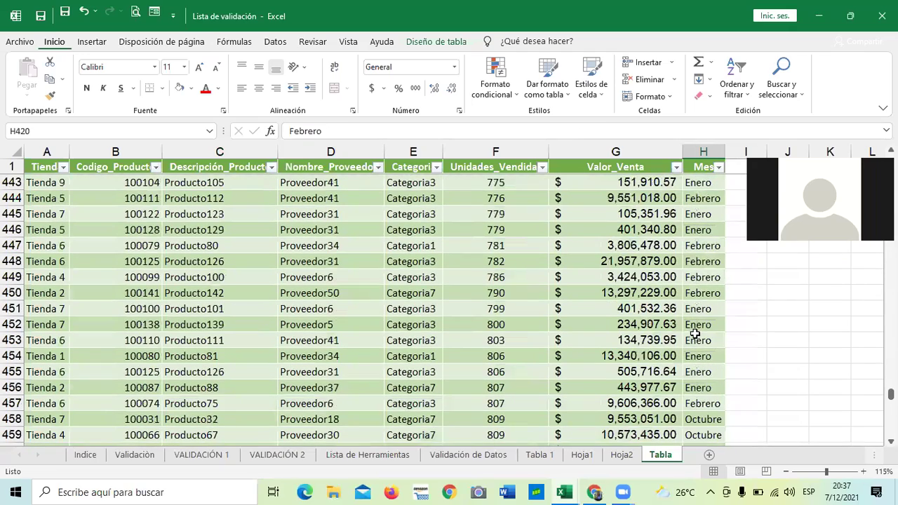
pyautogui.scroll(-20, 694, 336)
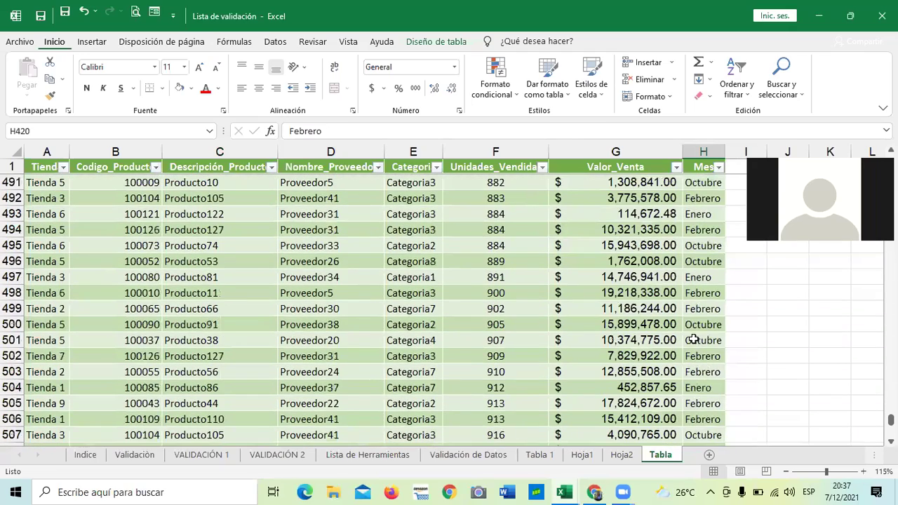
pyautogui.scroll(11, 702, 341)
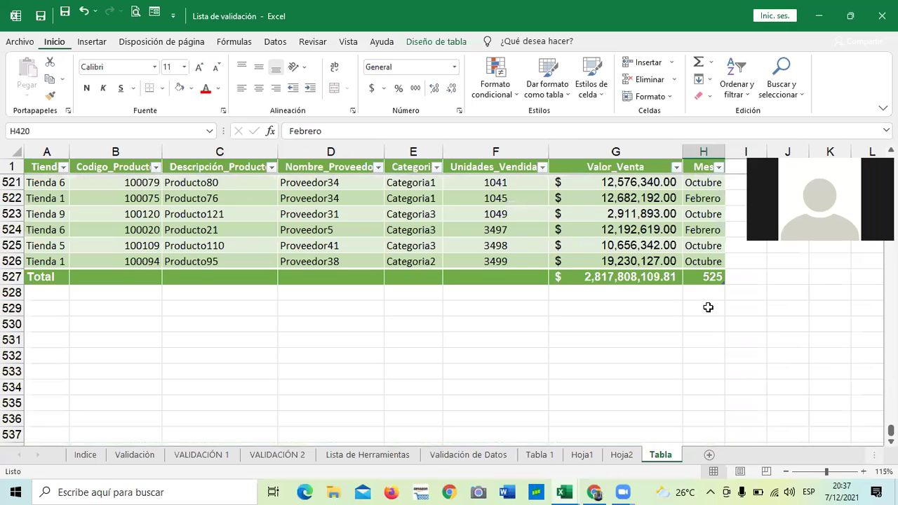
pyautogui.scroll(16, 700, 303)
pyautogui.scroll(20, 698, 299)
pyautogui.scroll(16, 698, 300)
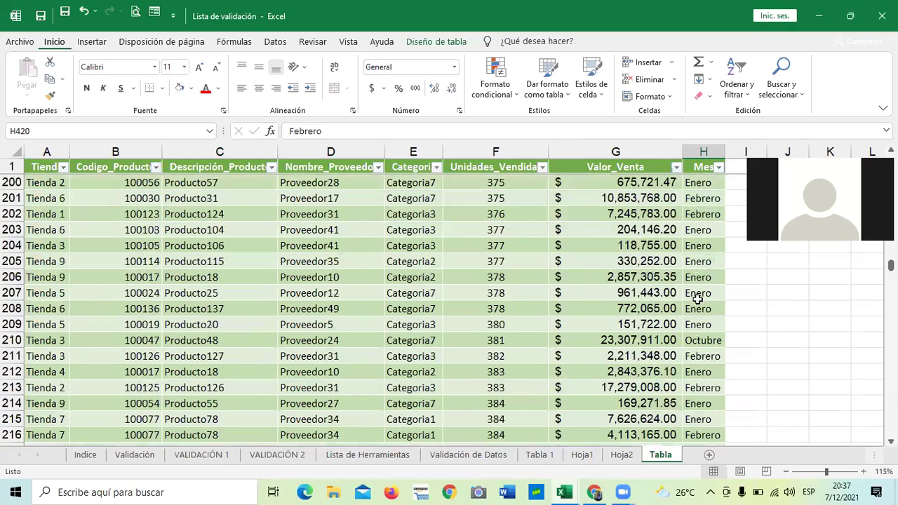
pyautogui.scroll(20, 699, 289)
pyautogui.scroll(5, 699, 288)
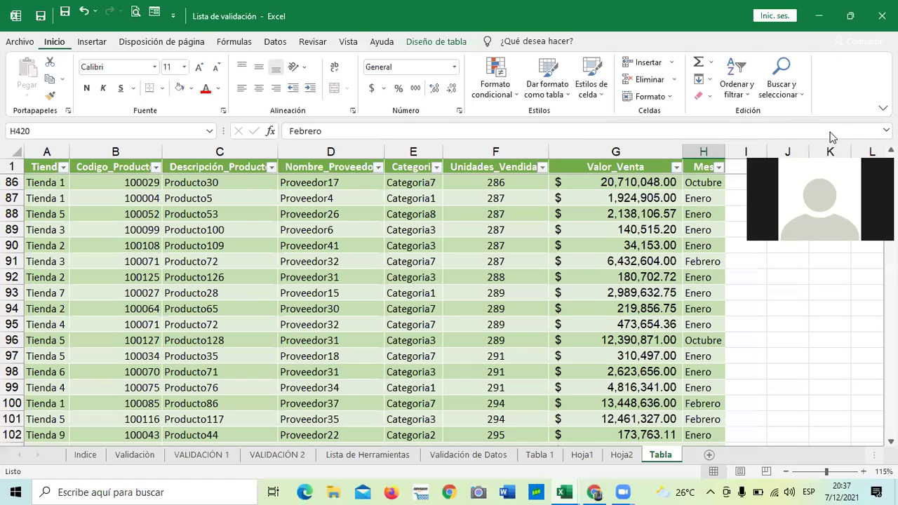
# Bring up find and replace again, with Enero as the text to find and Diciembre as the replacement.
pyautogui.click(801, 85)
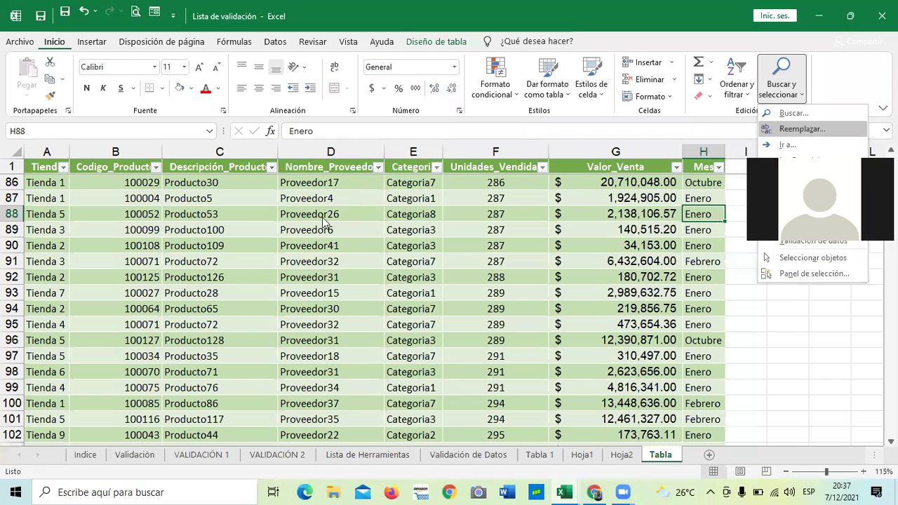
pyautogui.press('Return')
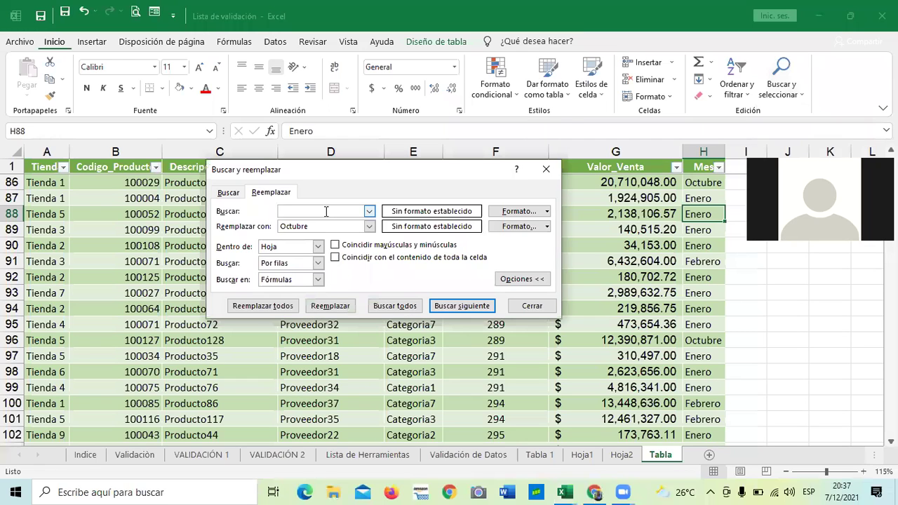
pyautogui.write('Enero')
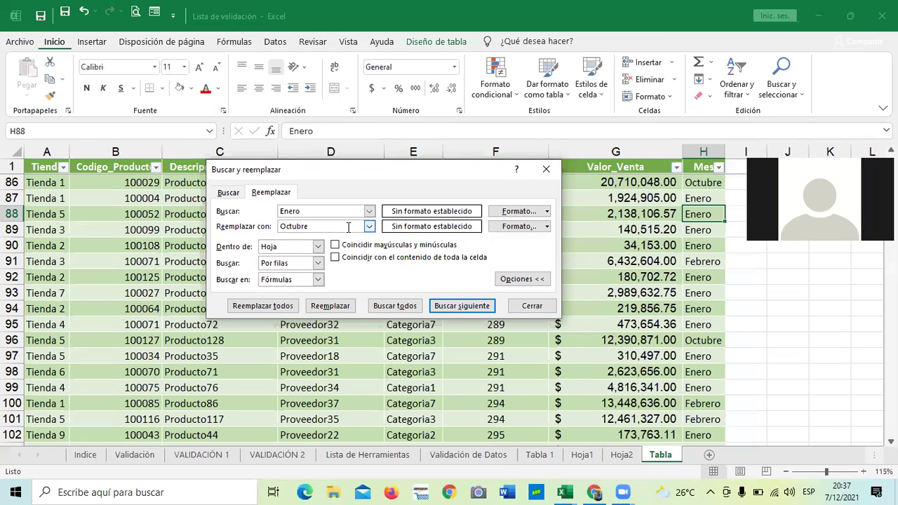
pyautogui.press('BackSpace')
pyautogui.press('BackSpace')
pyautogui.press('BackSpace')
pyautogui.press('BackSpace')
pyautogui.press('BackSpace')
pyautogui.press('BackSpace')
pyautogui.press('BackSpace')
pyautogui.write('Diciem')
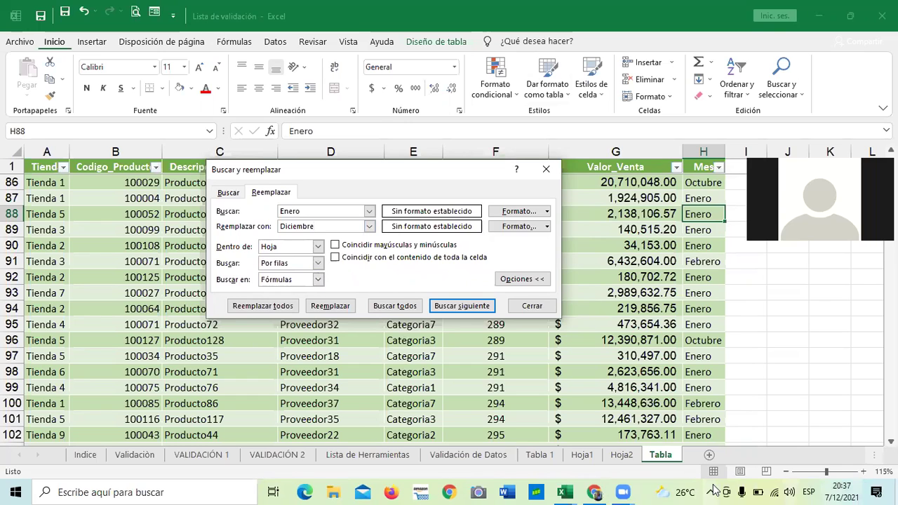
# Replace all occurrences of Enero with Diciembre, dismiss find and replace, and widen the Mes column to fit the longer month name.
pyautogui.click(257, 307)
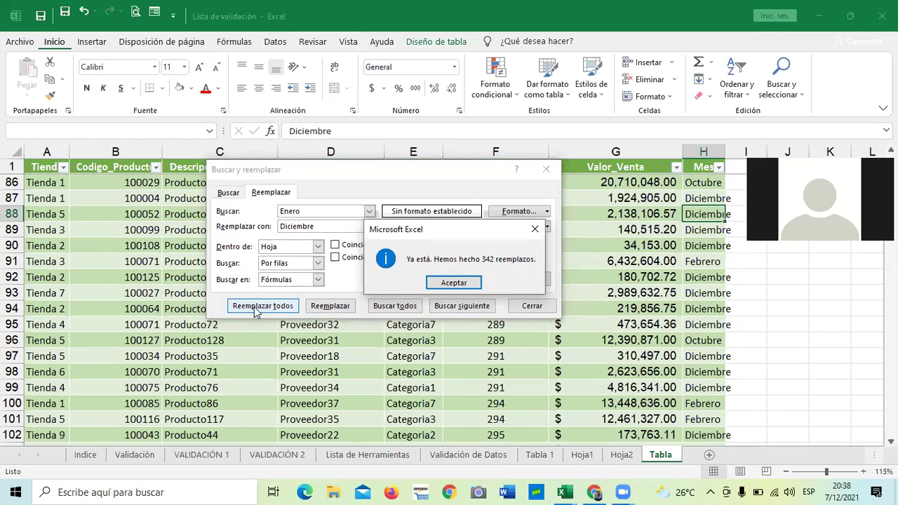
pyautogui.click(454, 283)
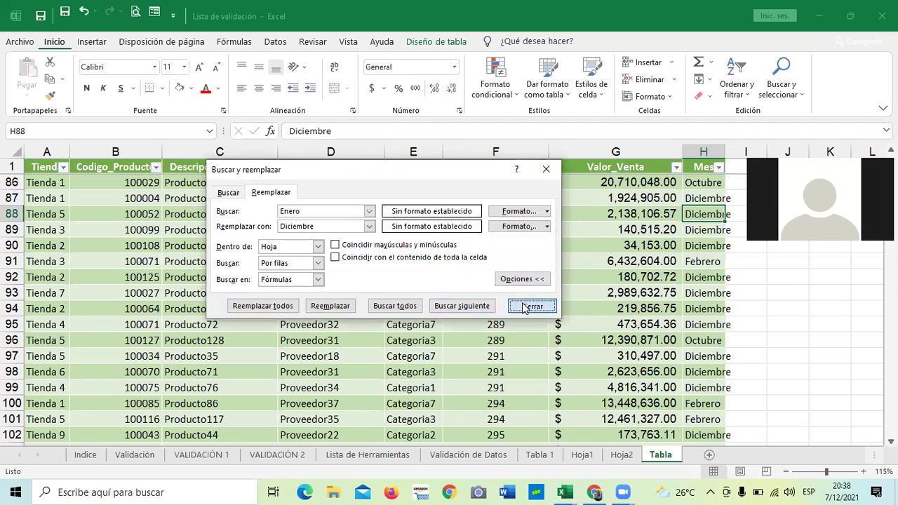
pyautogui.click(528, 306)
pyautogui.moveTo(725, 151); pyautogui.dragTo(746, 151)
# Examine the month values in the Mes column down to about row 390.
pyautogui.scroll(-10, 698, 315)
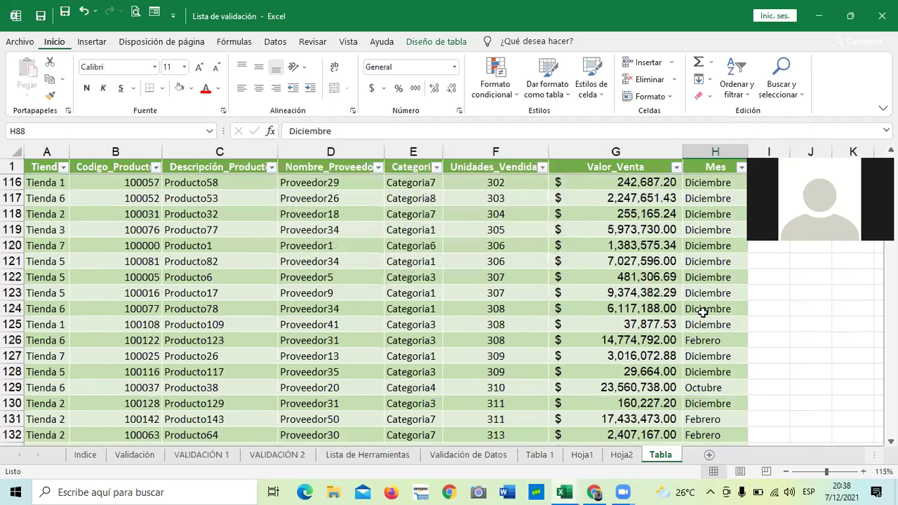
pyautogui.scroll(-20, 707, 315)
pyautogui.scroll(-14, 707, 330)
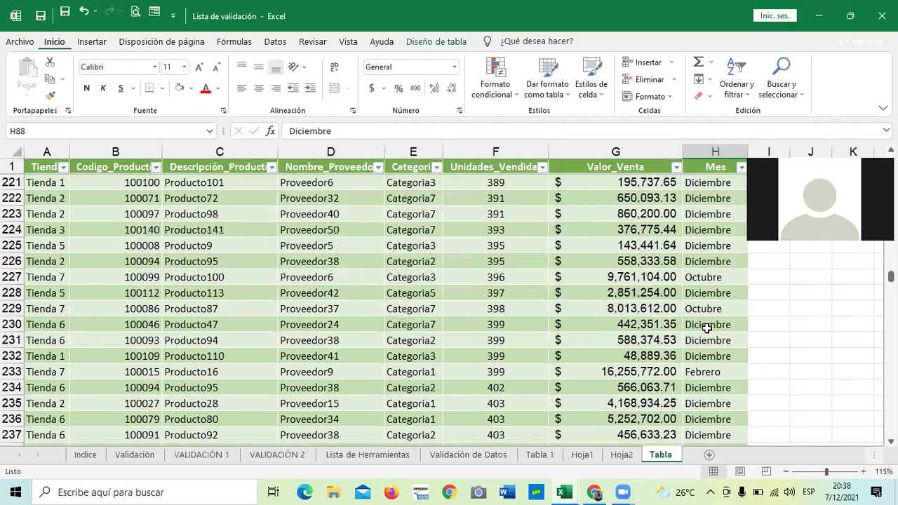
pyautogui.scroll(-14, 707, 335)
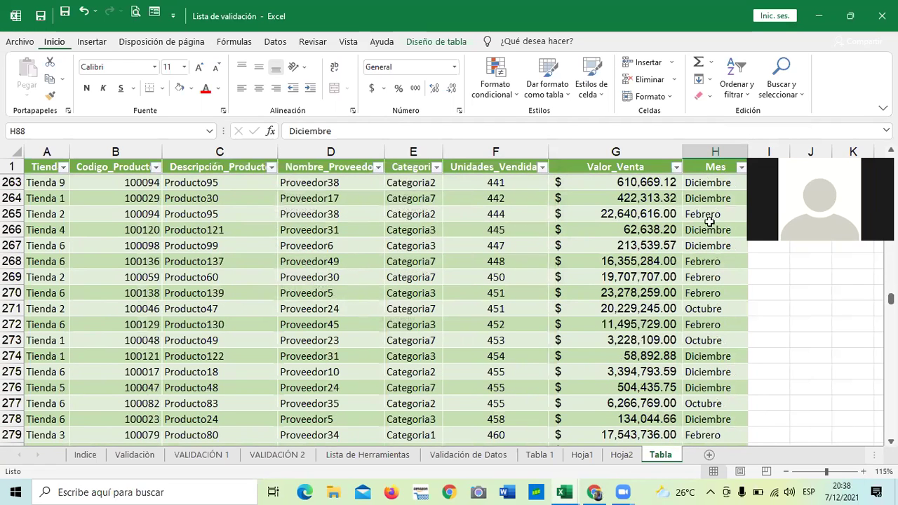
pyautogui.scroll(-3, 720, 253)
pyautogui.scroll(-20, 729, 291)
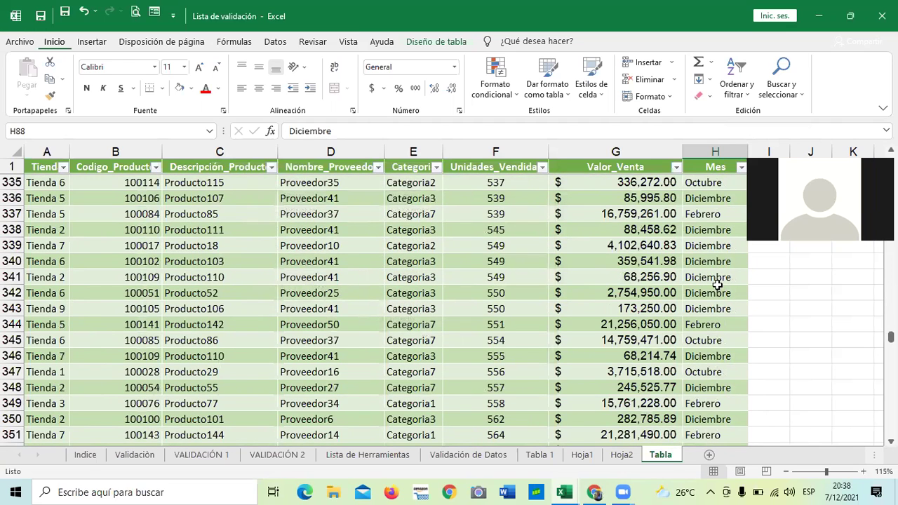
pyautogui.scroll(-3, 439, 277)
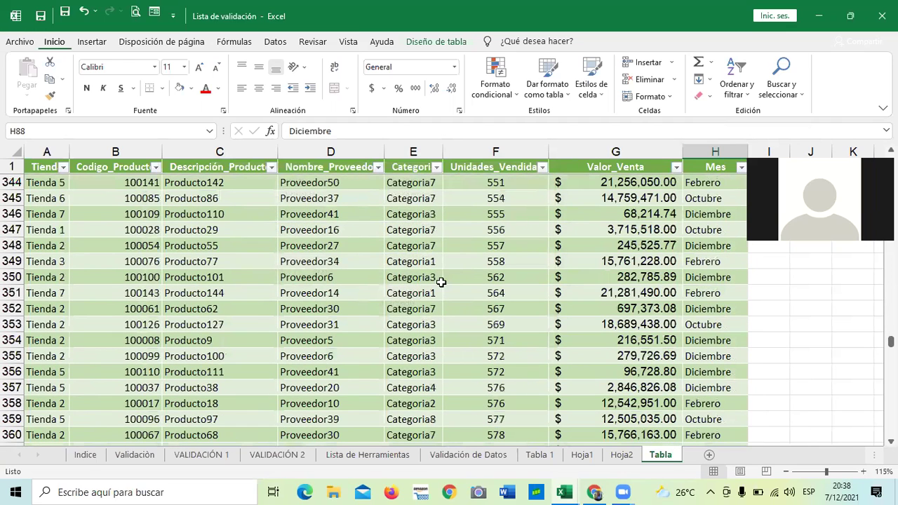
pyautogui.scroll(-10, 441, 281)
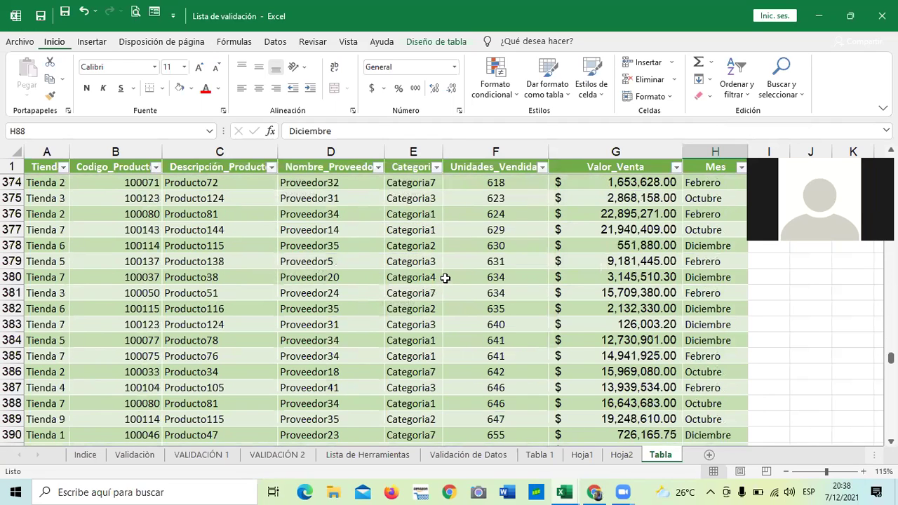
# Insert slicers for the Tienda and Mes fields of the sales table.
pyautogui.click(453, 42)
pyautogui.click(325, 90)
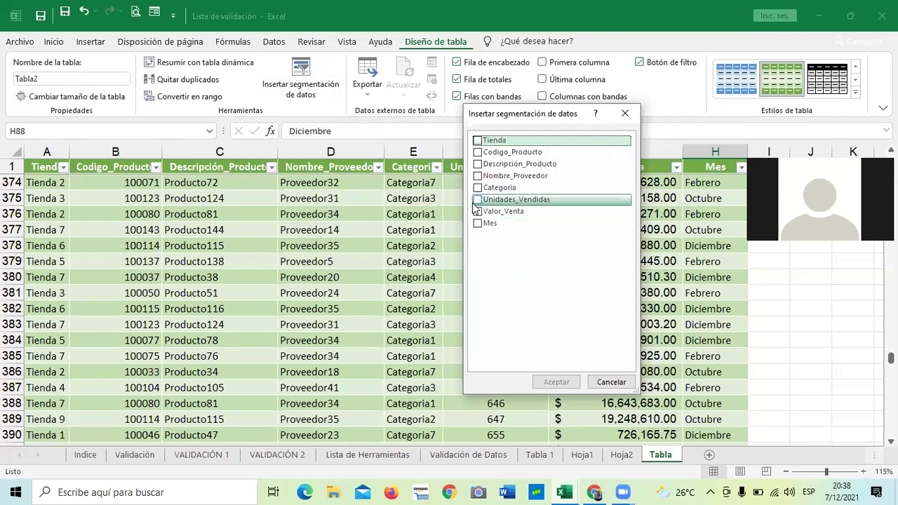
pyautogui.click(477, 141)
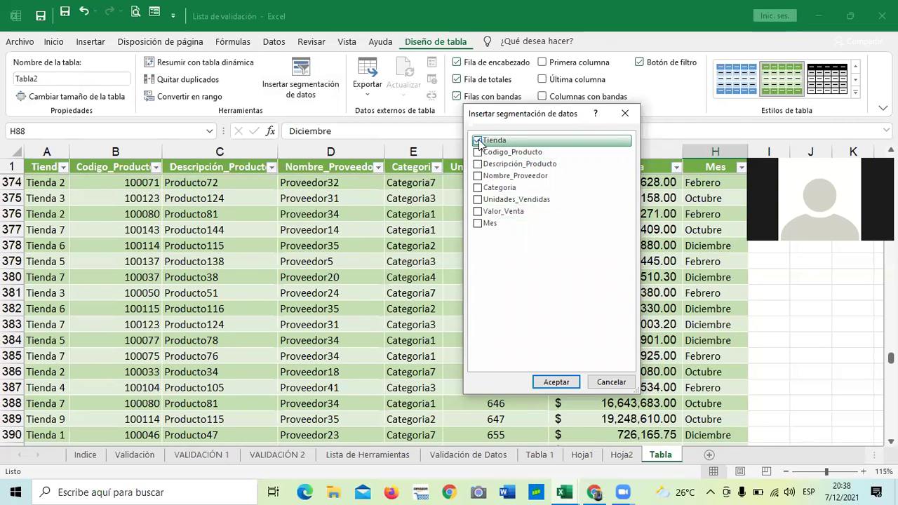
pyautogui.click(478, 223)
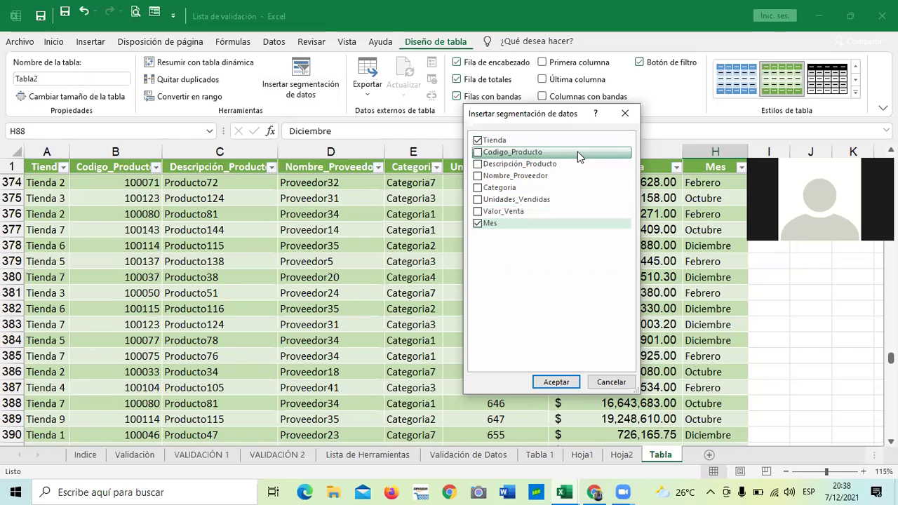
pyautogui.click(546, 382)
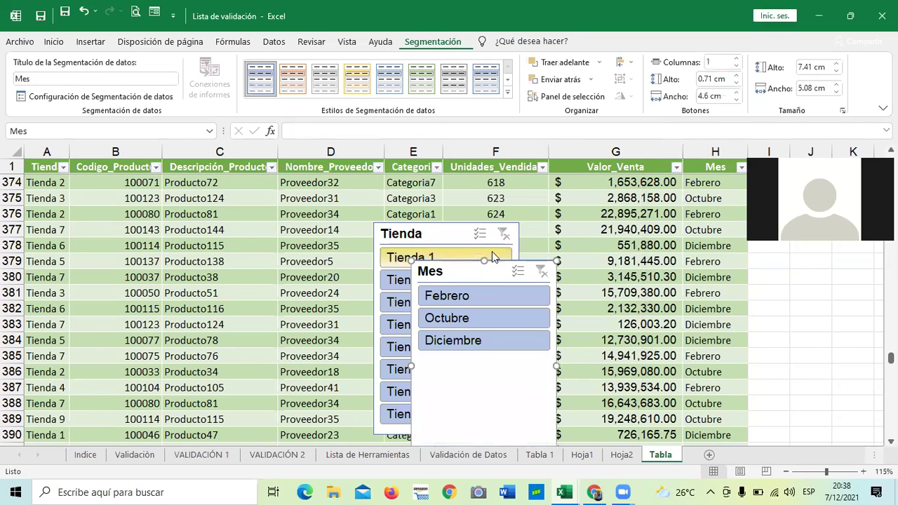
# Separate the overlapping slicers, placing Mes over the Valor_Venta column and Tienda just beside it over the Unidades_Vendidas column.
pyautogui.moveTo(491, 266); pyautogui.dragTo(662, 186)
pyautogui.moveTo(454, 228); pyautogui.dragTo(477, 197)
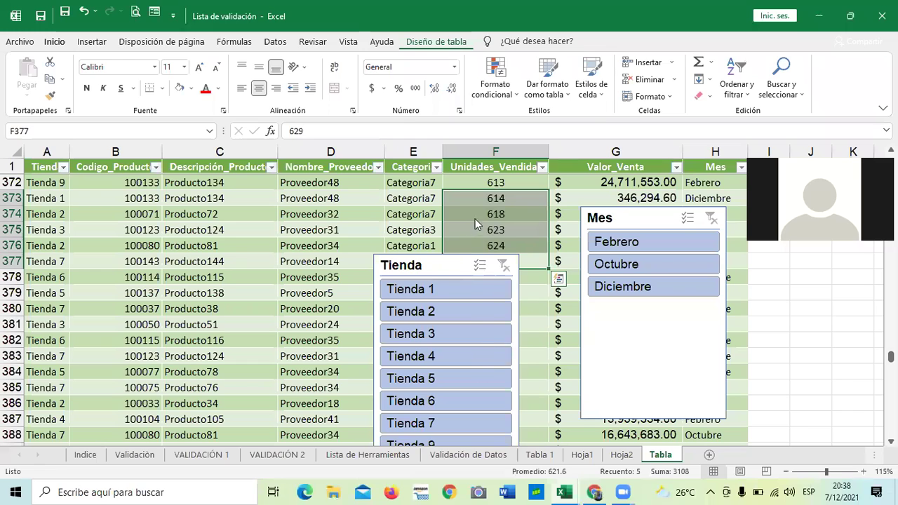
pyautogui.moveTo(449, 265); pyautogui.dragTo(498, 189)
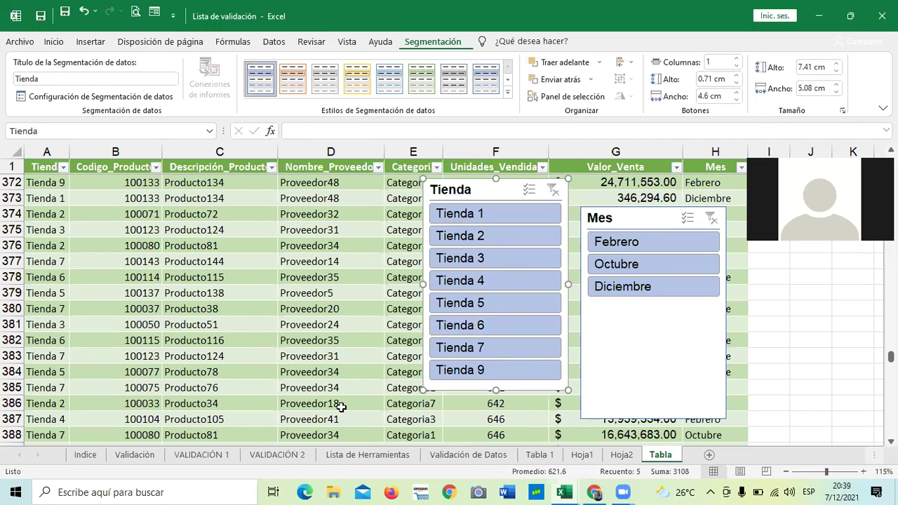
# Filter the sales table to Tienda 1 with the Tienda slicer and look over the filtered rows.
pyautogui.click(505, 215)
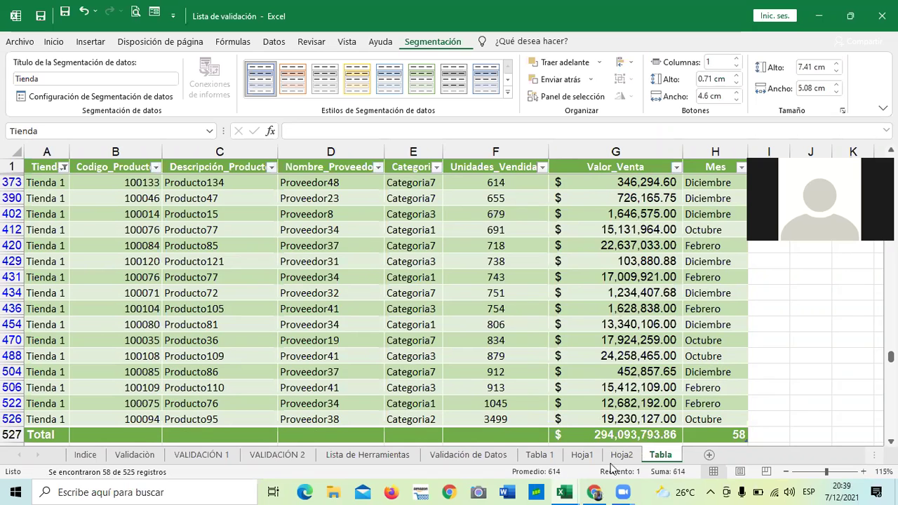
pyautogui.click(769, 214)
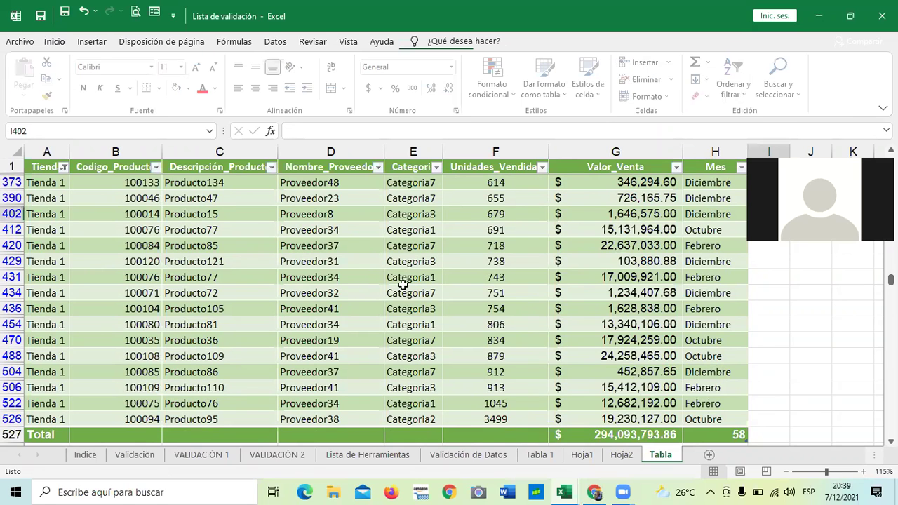
pyautogui.scroll(-7, 399, 290)
pyautogui.scroll(-20, 398, 290)
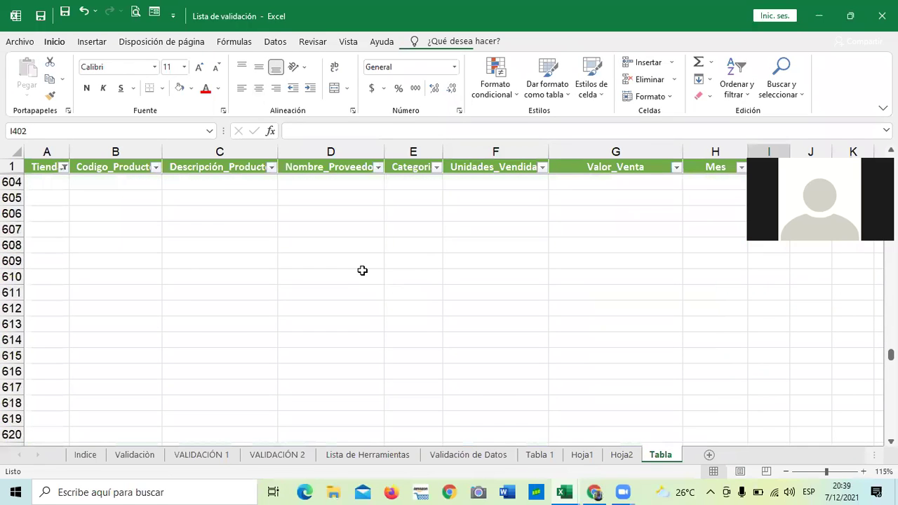
pyautogui.scroll(-17, 364, 282)
pyautogui.scroll(9, 366, 288)
pyautogui.scroll(20, 366, 287)
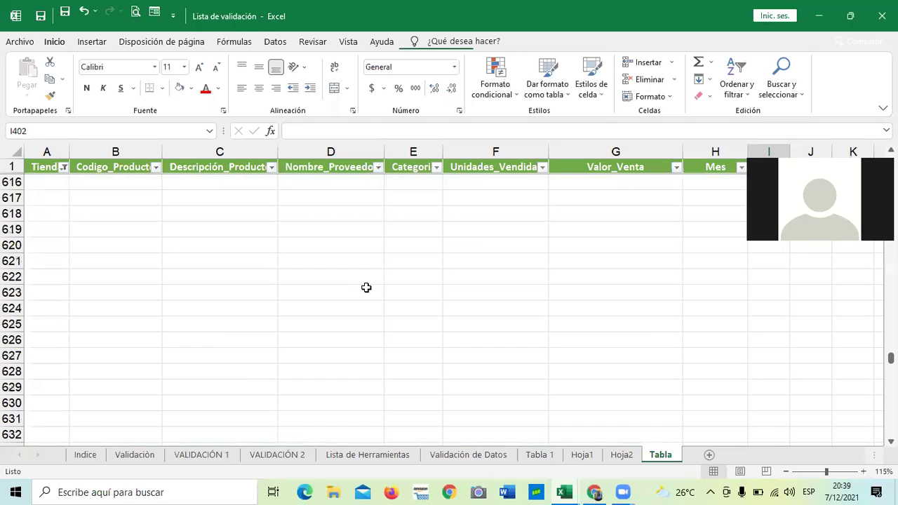
pyautogui.scroll(20, 366, 279)
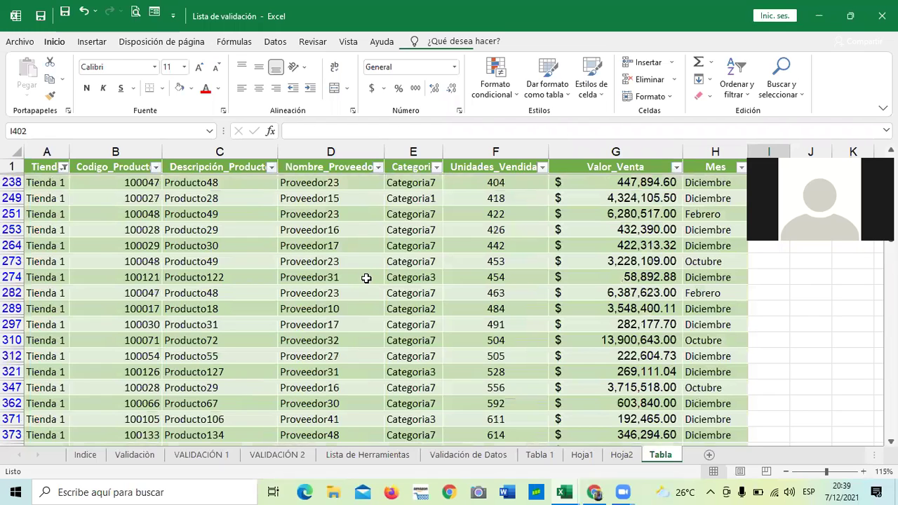
pyautogui.scroll(10, 662, 260)
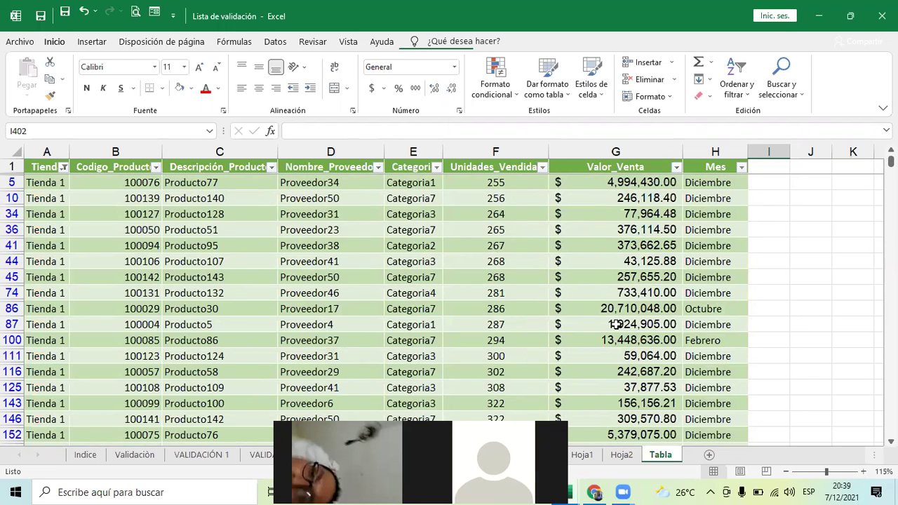
# Select all stores again in the Tienda column's filter.
pyautogui.click(63, 167)
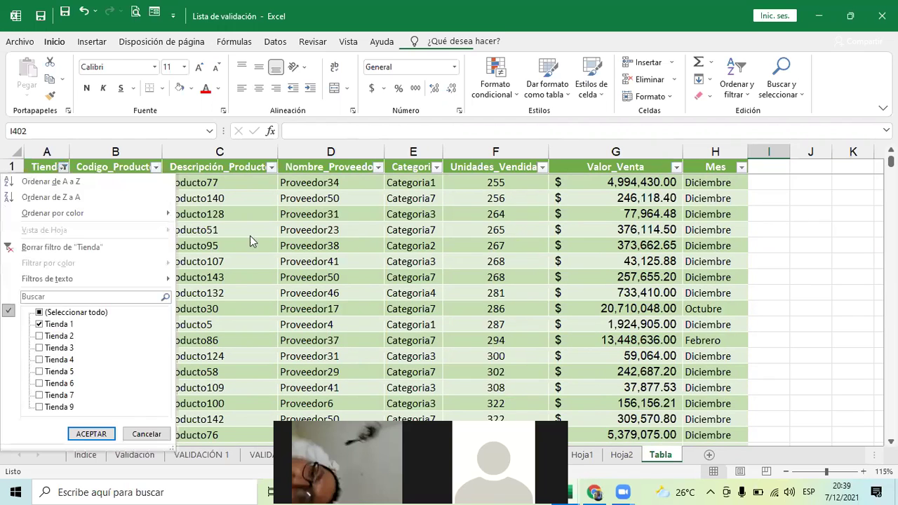
pyautogui.click(39, 312)
pyautogui.click(91, 433)
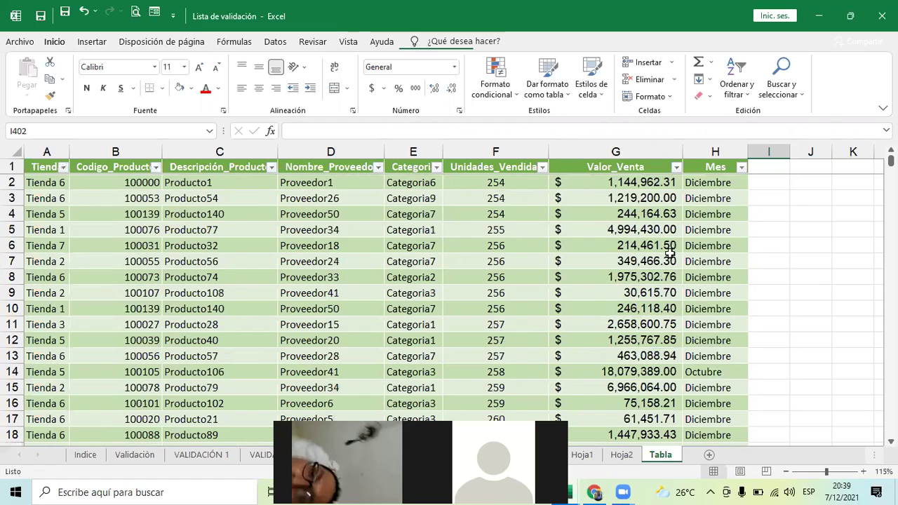
# Locate the slicers in the table and realign Tienda and Mes side by side around row 374, undoing a misplaced move.
pyautogui.scroll(-7, 615, 390)
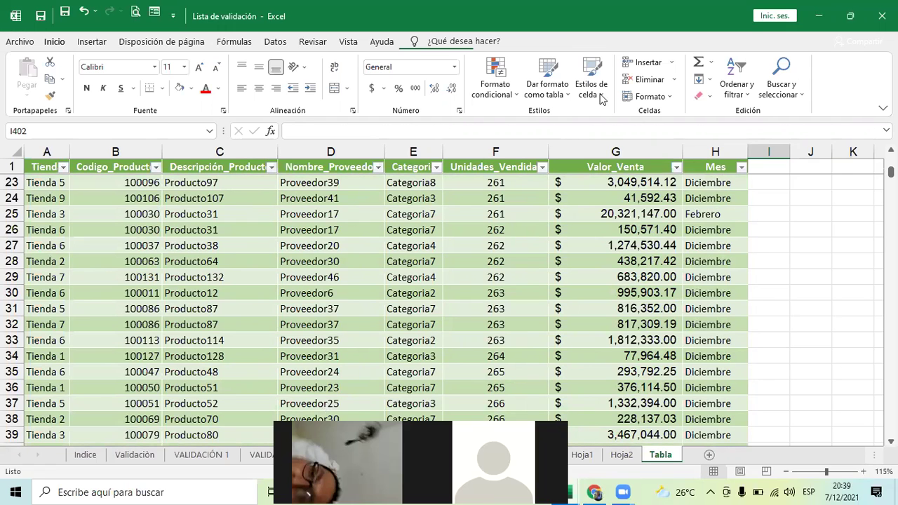
pyautogui.scroll(-20, 554, 217)
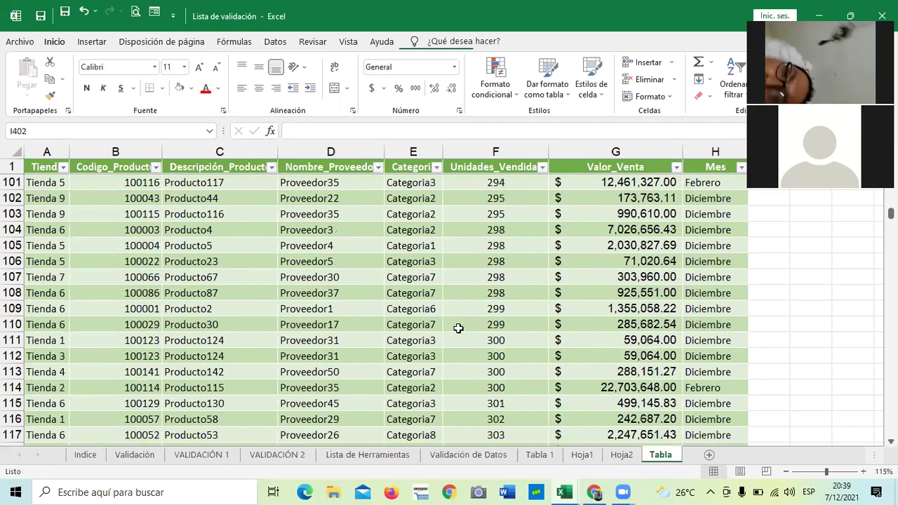
pyautogui.scroll(18, 457, 328)
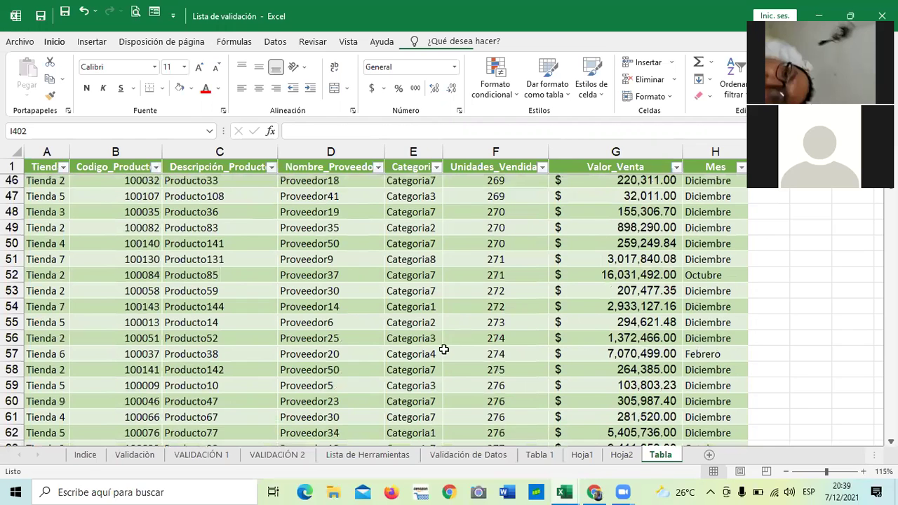
pyautogui.scroll(-9, 436, 316)
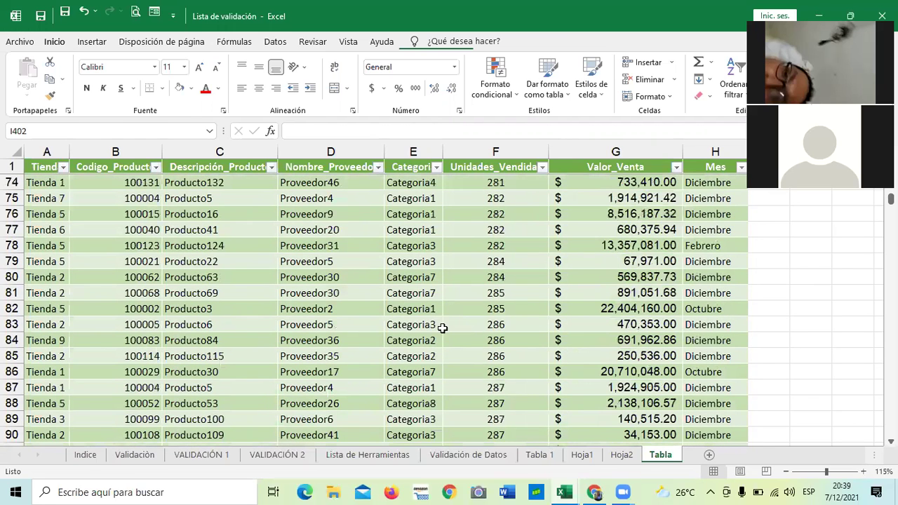
pyautogui.scroll(-20, 446, 340)
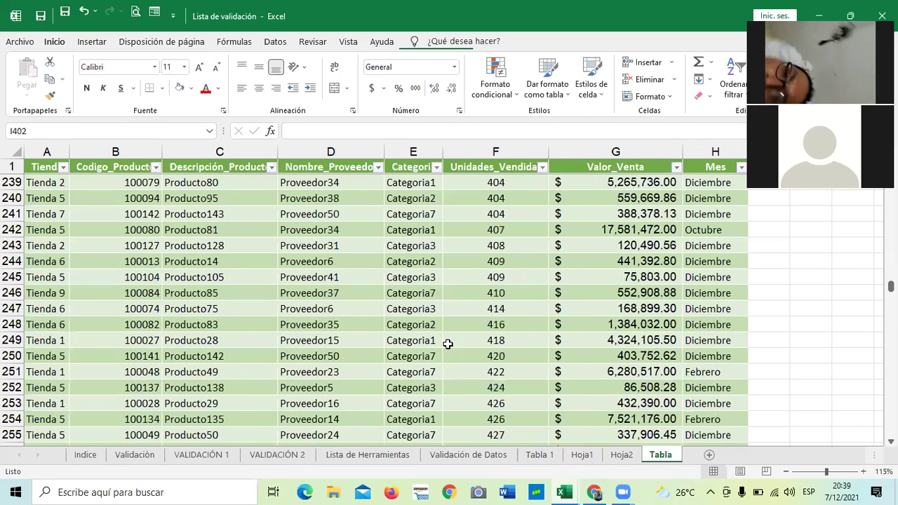
pyautogui.scroll(-20, 448, 344)
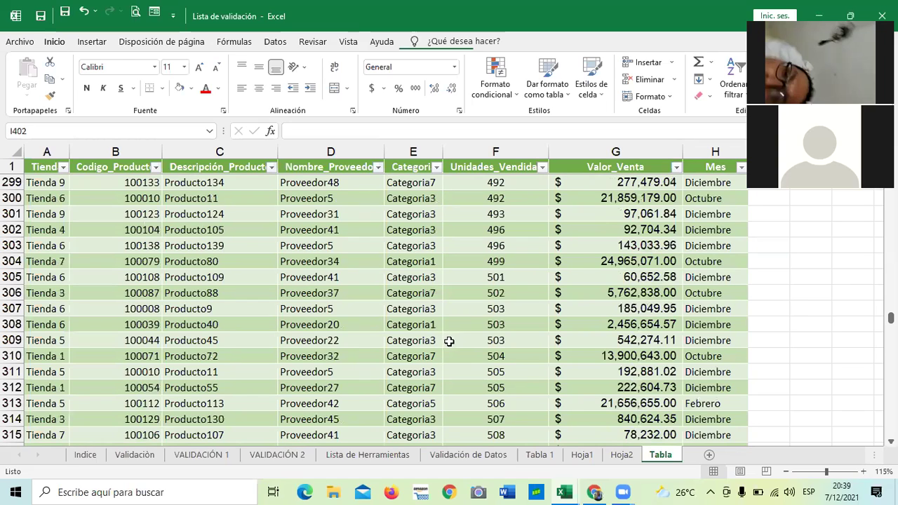
pyautogui.scroll(-20, 450, 341)
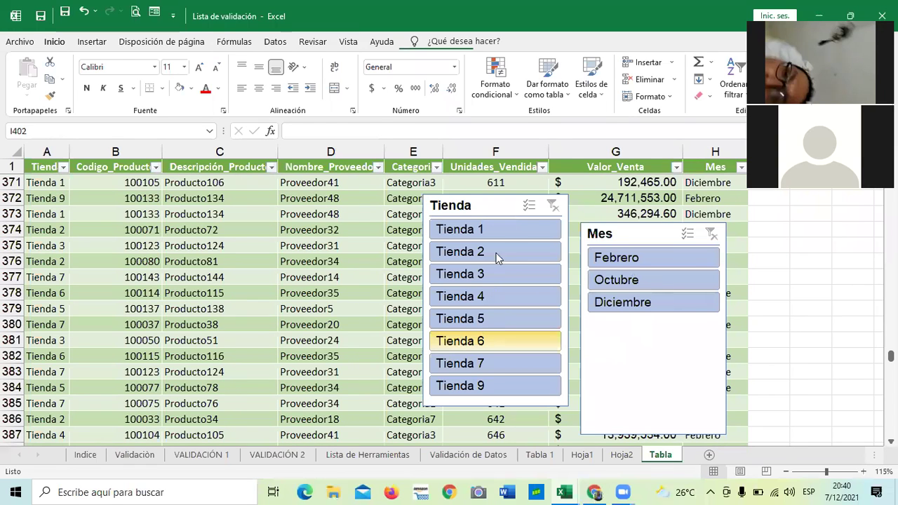
pyautogui.moveTo(645, 235); pyautogui.dragTo(582, 169)
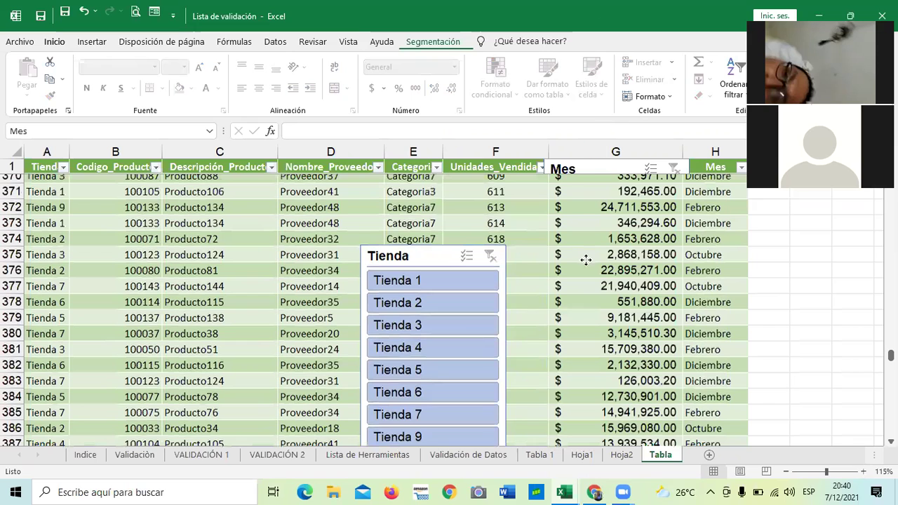
pyautogui.hotkey('ctrl', 'z')
pyautogui.moveTo(442, 281); pyautogui.dragTo(448, 277)
pyautogui.click(447, 278)
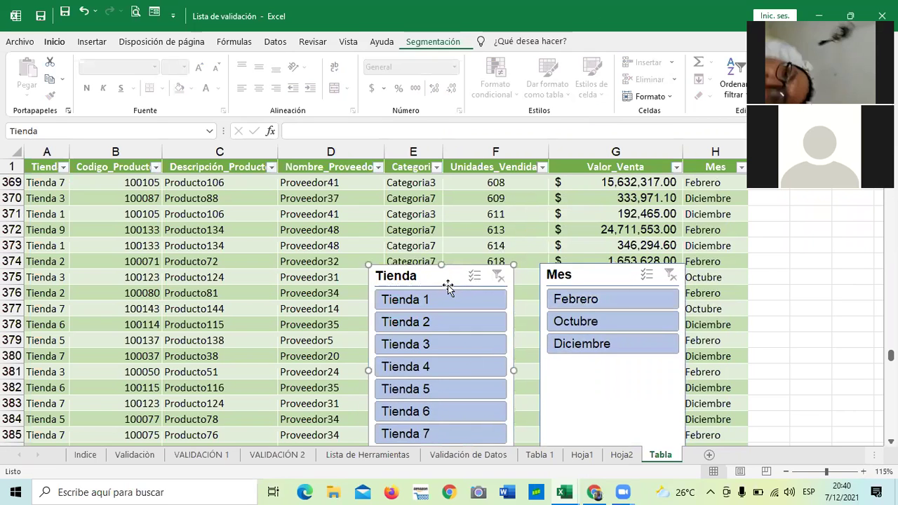
# Filter the sales table to Diciembre with the Mes slicer and look through the filtered rows.
pyautogui.click(606, 344)
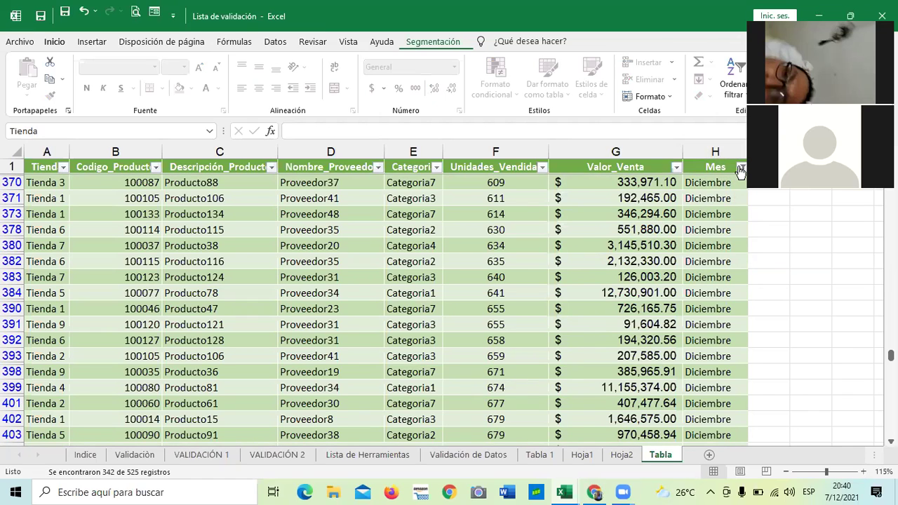
pyautogui.click(797, 432)
pyautogui.scroll(-7, 702, 365)
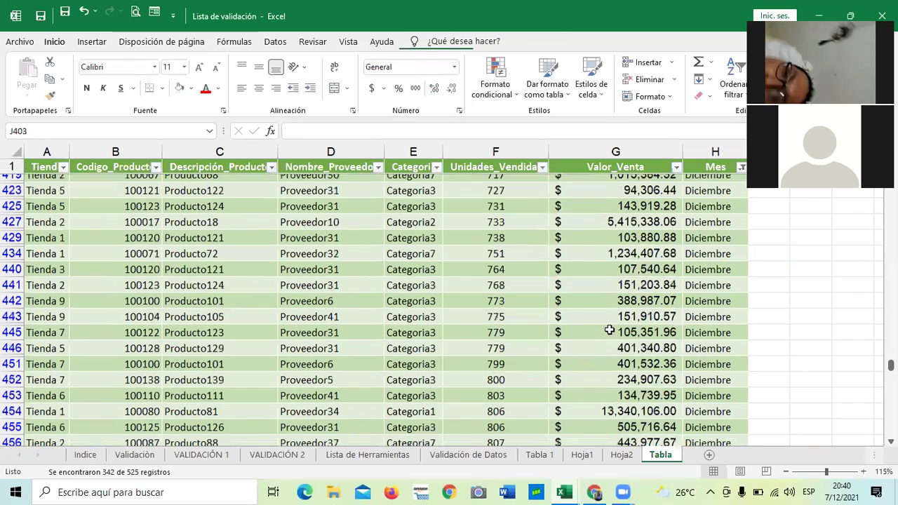
pyautogui.scroll(-10, 604, 333)
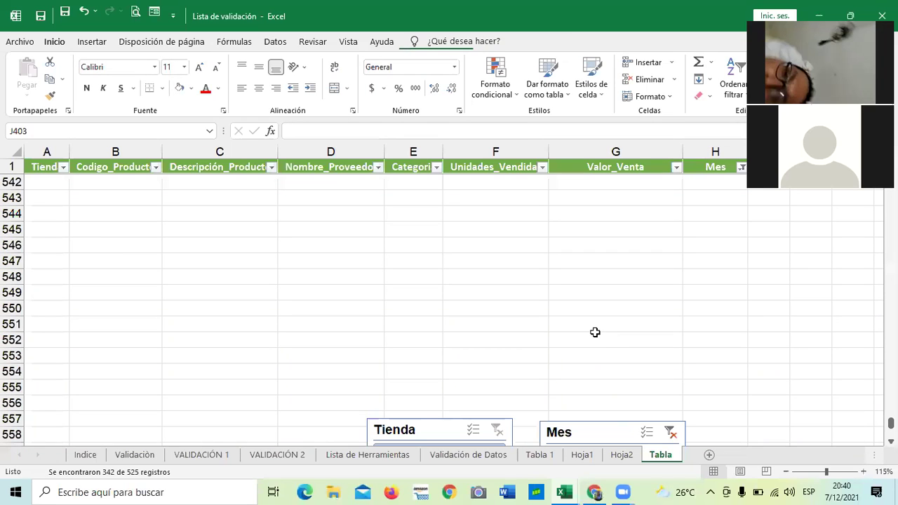
# Move the Tienda and Mes slicers up from below the table and align them side by side next to the Total row.
pyautogui.scroll(-1, 554, 330)
pyautogui.moveTo(457, 375); pyautogui.dragTo(428, 189)
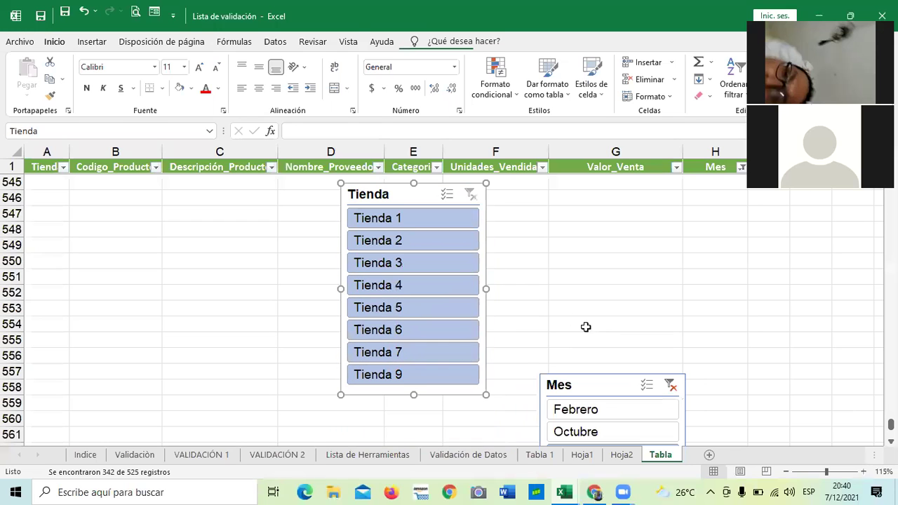
pyautogui.moveTo(600, 391); pyautogui.dragTo(545, 203)
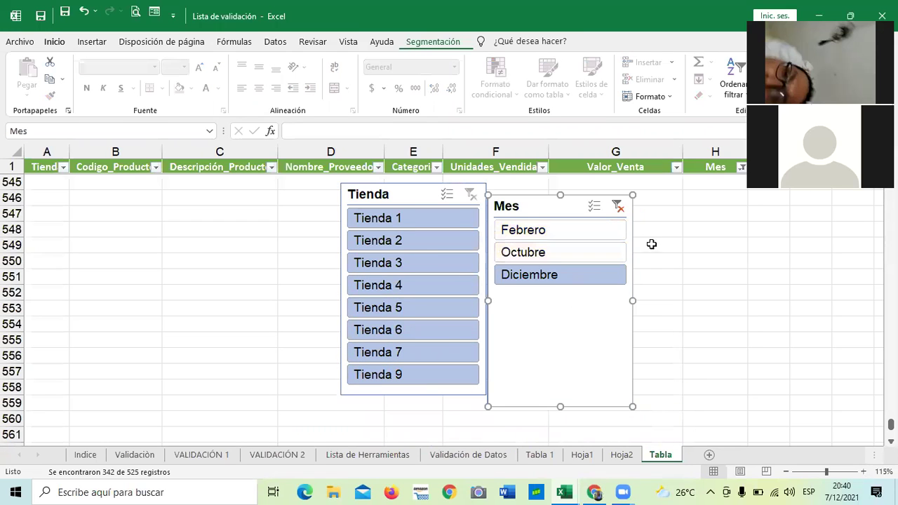
pyautogui.click(652, 245)
pyautogui.scroll(5, 656, 243)
pyautogui.moveTo(402, 430); pyautogui.dragTo(448, 218)
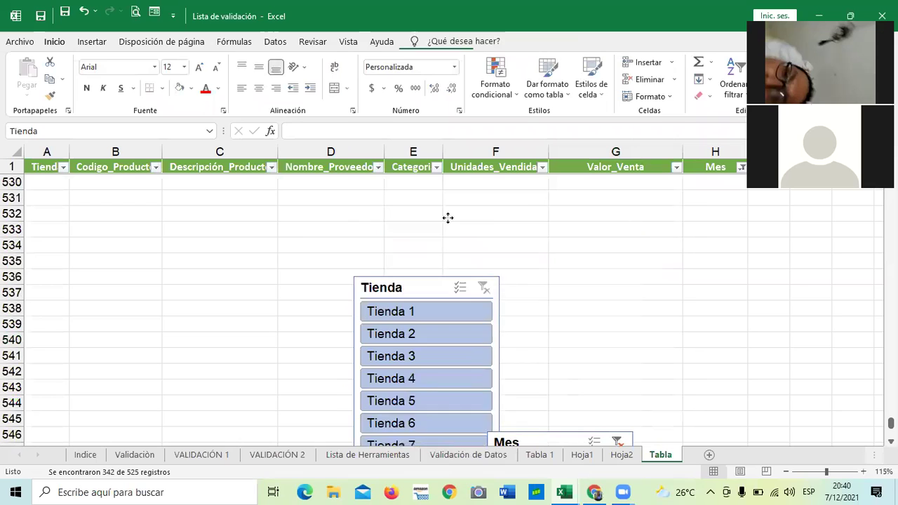
pyautogui.moveTo(561, 441); pyautogui.dragTo(615, 190)
pyautogui.moveTo(457, 216); pyautogui.dragTo(457, 199)
pyautogui.click(710, 274)
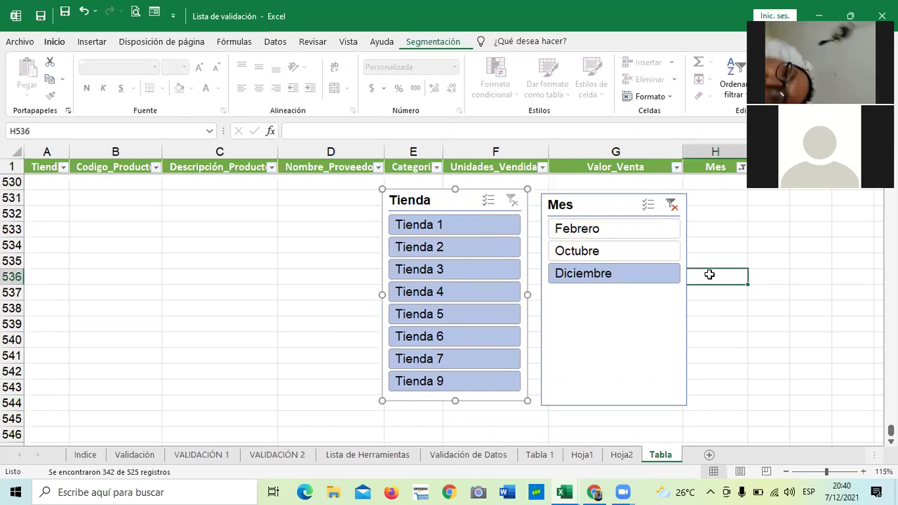
pyautogui.scroll(3, 709, 270)
pyautogui.moveTo(620, 237); pyautogui.dragTo(621, 236)
pyautogui.moveTo(457, 329); pyautogui.dragTo(462, 238)
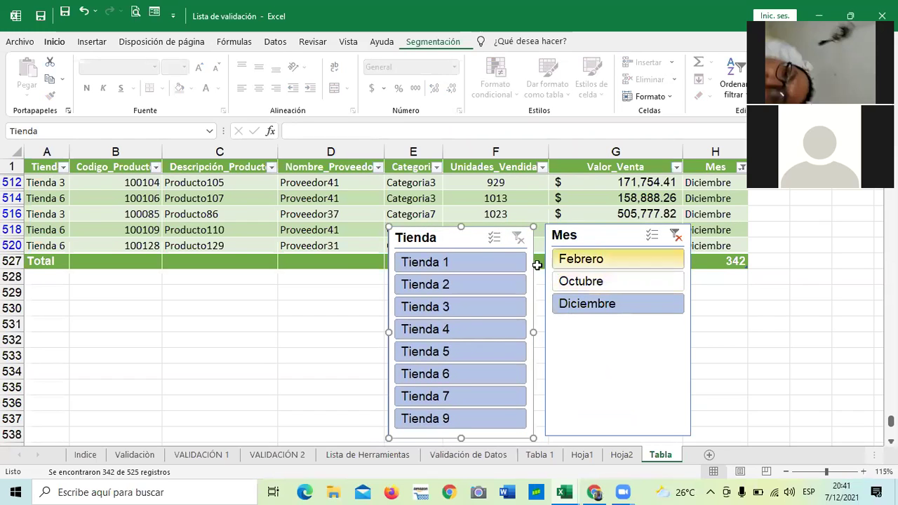
# Add a Tienda 1 filter with the Tienda slicer and look for the slicers below the table.
pyautogui.click(474, 260)
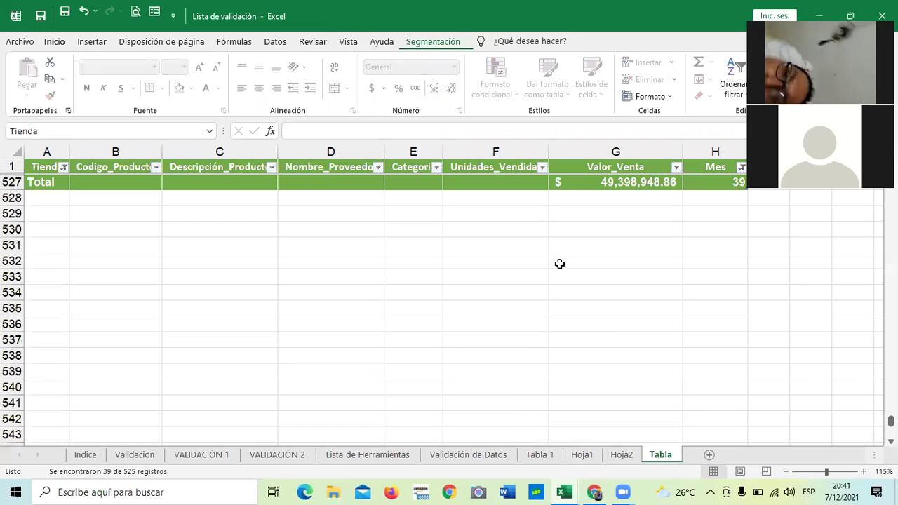
pyautogui.click(555, 290)
pyautogui.scroll(-20, 553, 287)
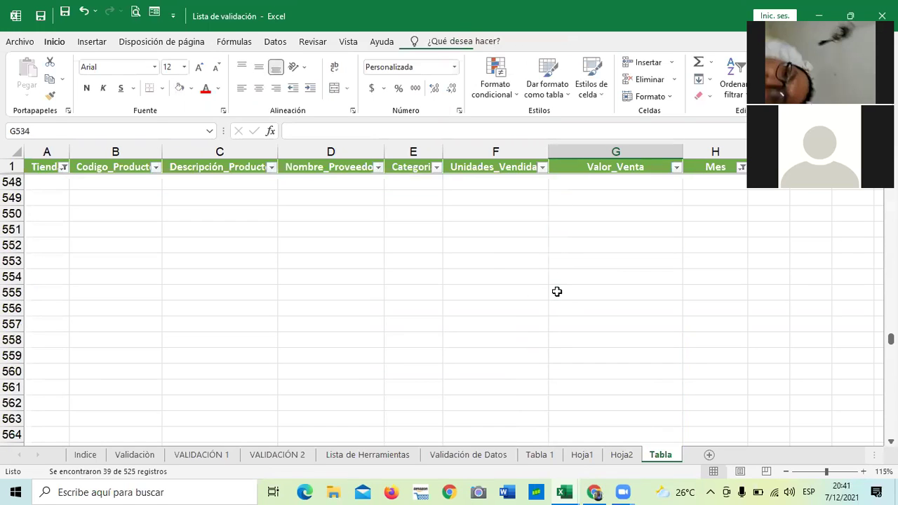
pyautogui.scroll(15, 551, 285)
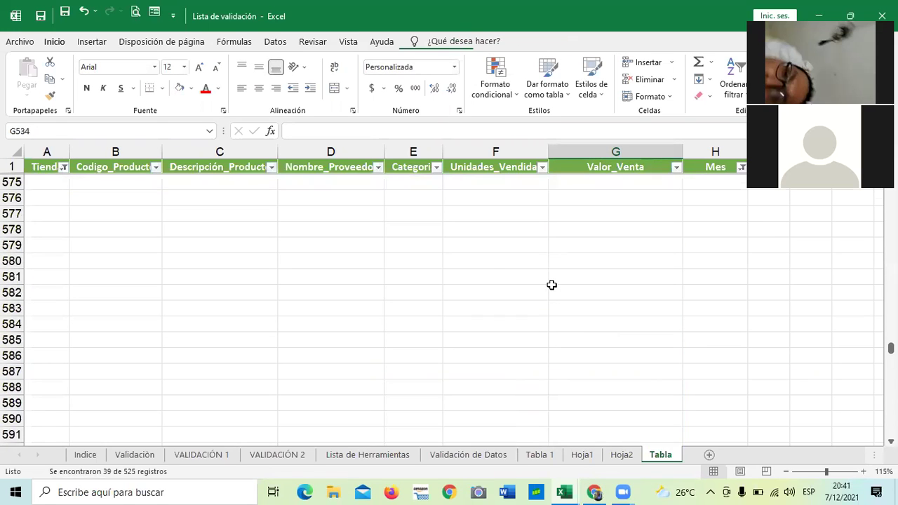
# Select all values again in the column filters of Tienda and Mes to restore the full sales table.
pyautogui.click(64, 168)
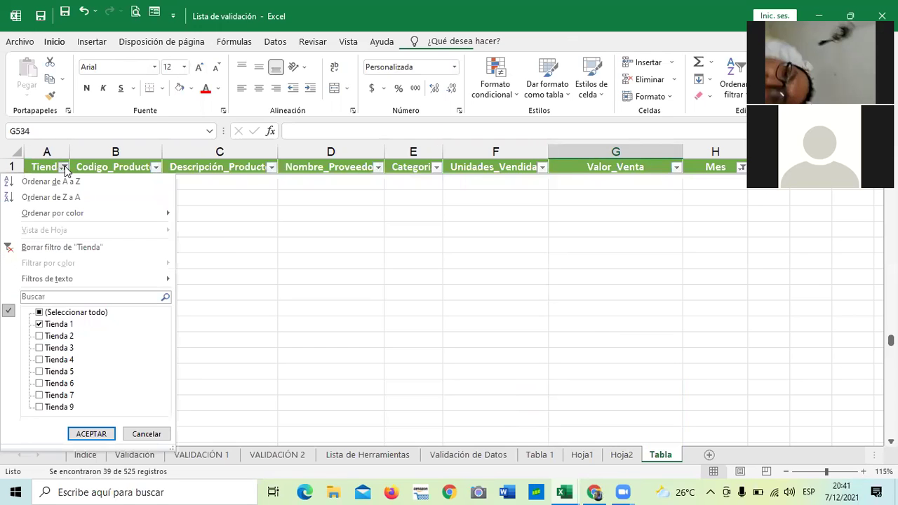
pyautogui.click(39, 313)
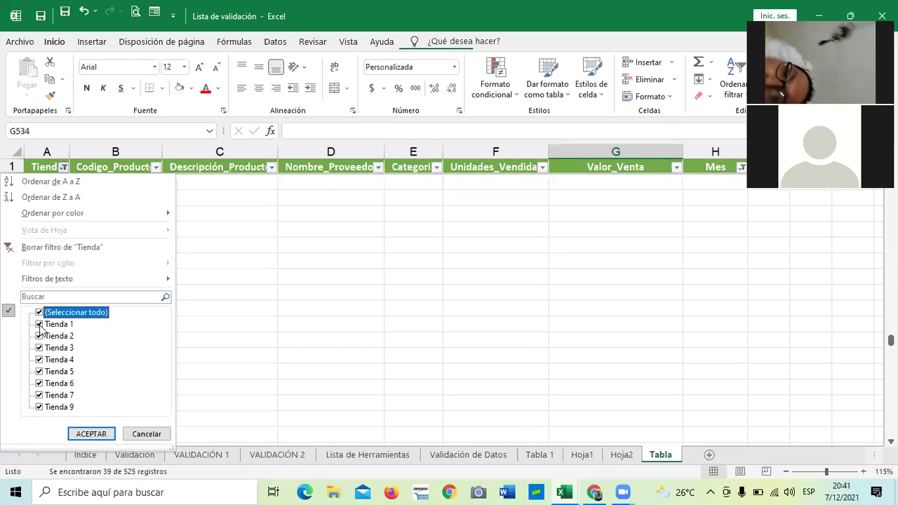
pyautogui.click(90, 433)
pyautogui.scroll(4, 709, 200)
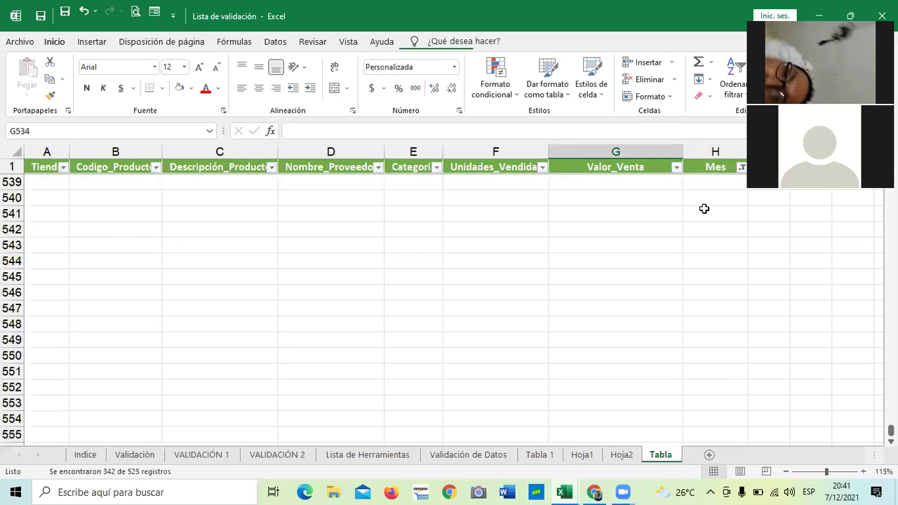
pyautogui.click(741, 168)
pyautogui.click(611, 313)
pyautogui.click(662, 433)
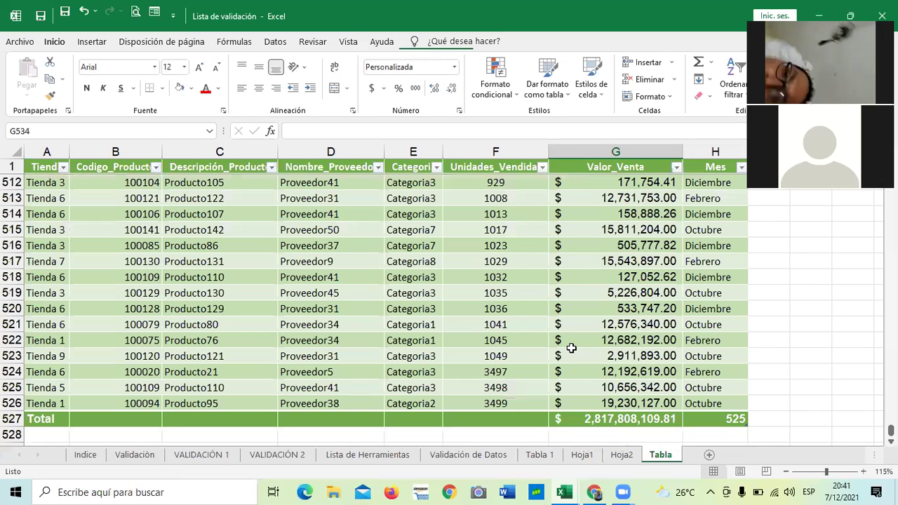
pyautogui.scroll(20, 568, 315)
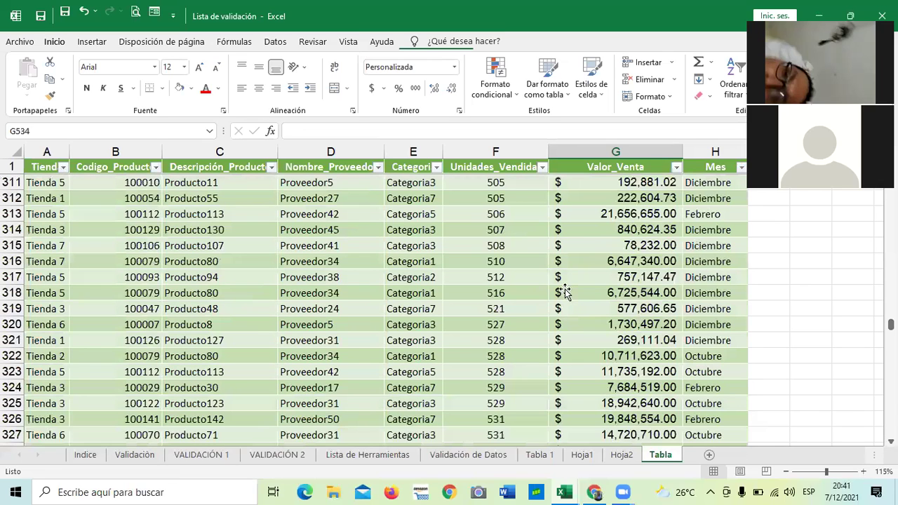
# Move the Tienda and Mes slicers higher up over the table rows and place them side by side.
pyautogui.scroll(-10, 518, 298)
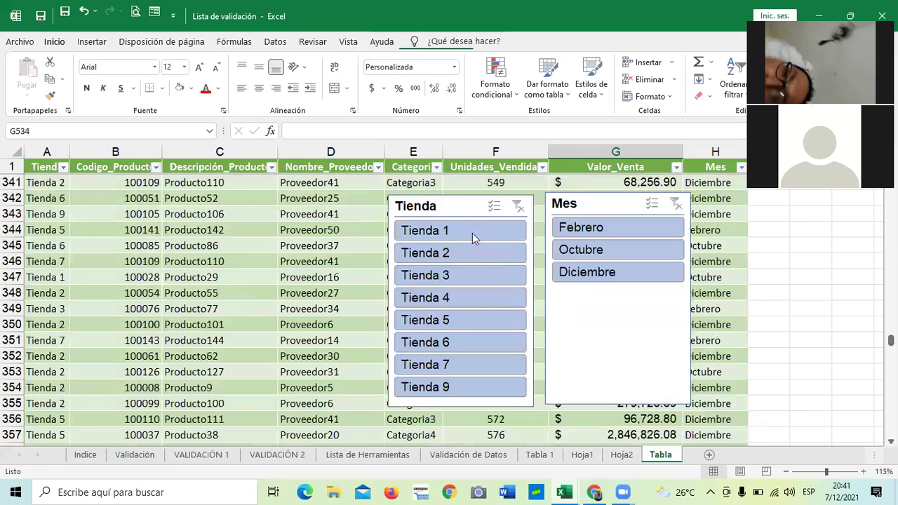
pyautogui.moveTo(452, 211)
pyautogui.mouseDown()
pyautogui.moveTo(374, 160)
pyautogui.moveTo(379, 174)
pyautogui.moveTo(438, 205)
pyautogui.mouseUp()
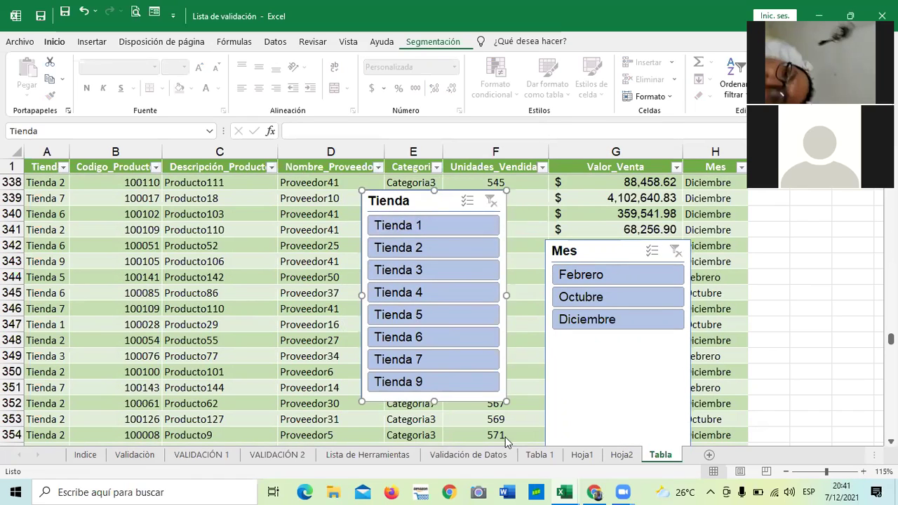
pyautogui.moveTo(612, 247); pyautogui.dragTo(594, 196)
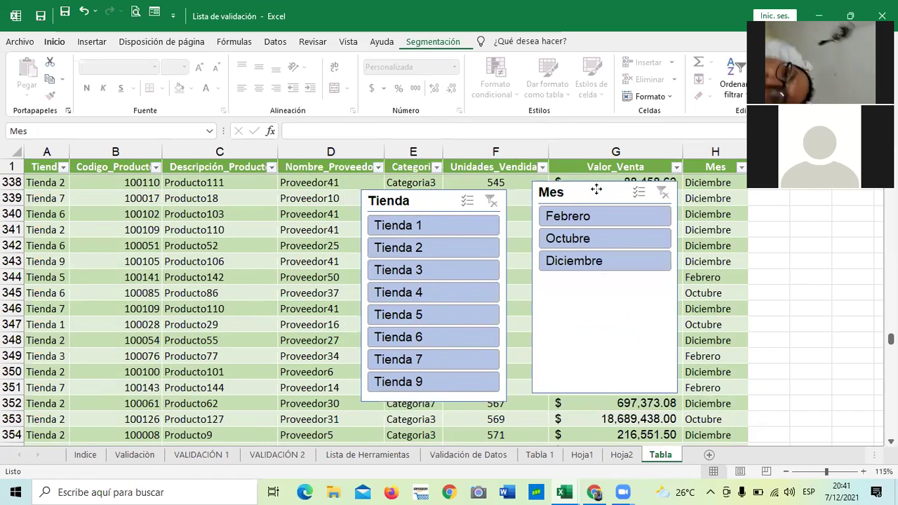
pyautogui.moveTo(439, 197); pyautogui.dragTo(451, 180)
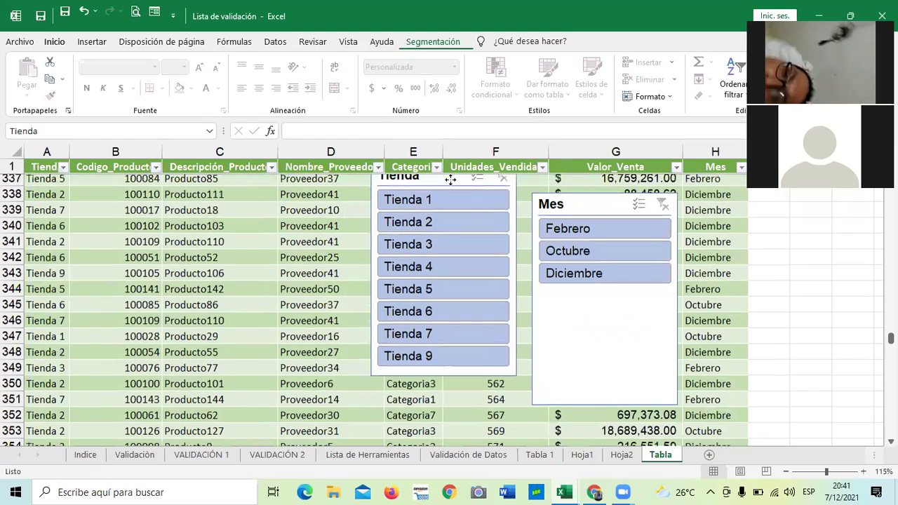
pyautogui.moveTo(594, 256); pyautogui.dragTo(592, 203)
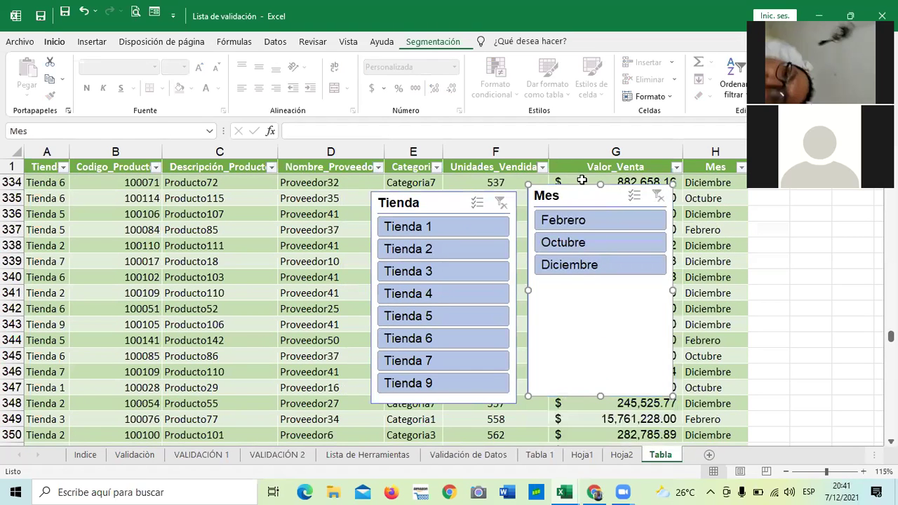
# Delete the Mes and Tienda slicers and look through the sales table rows.
pyautogui.press('Delete')
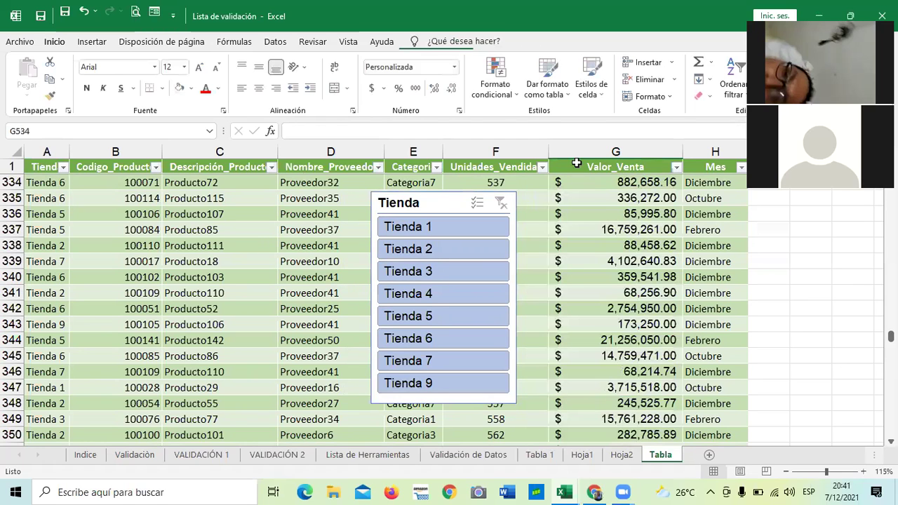
pyautogui.click(449, 201)
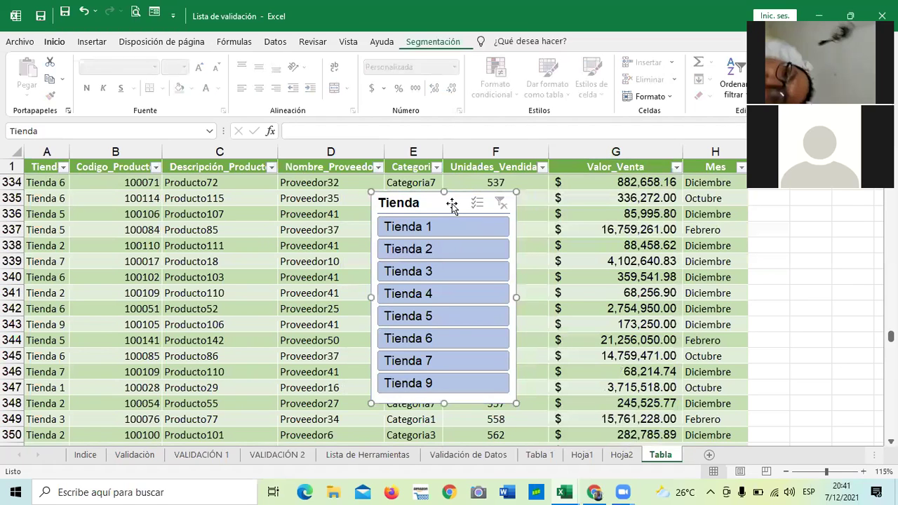
pyautogui.press('Delete')
pyautogui.scroll(-1, 521, 196)
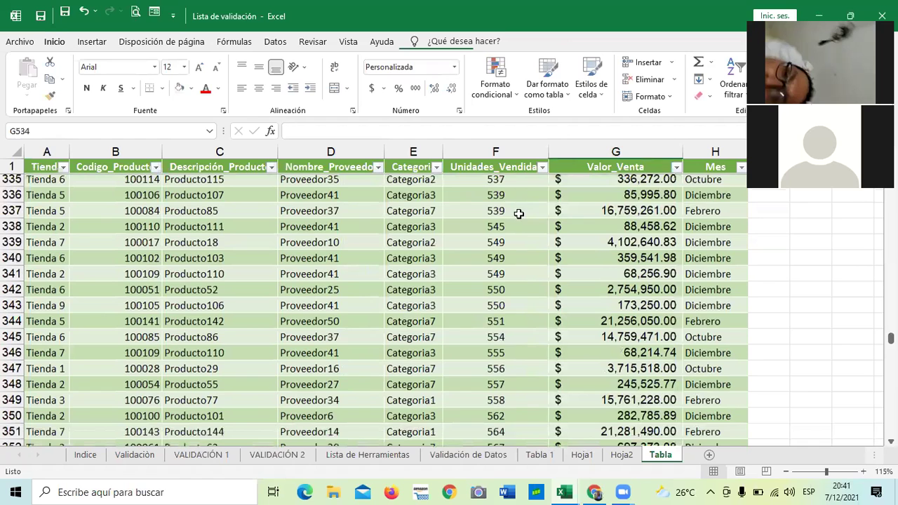
pyautogui.scroll(-17, 518, 213)
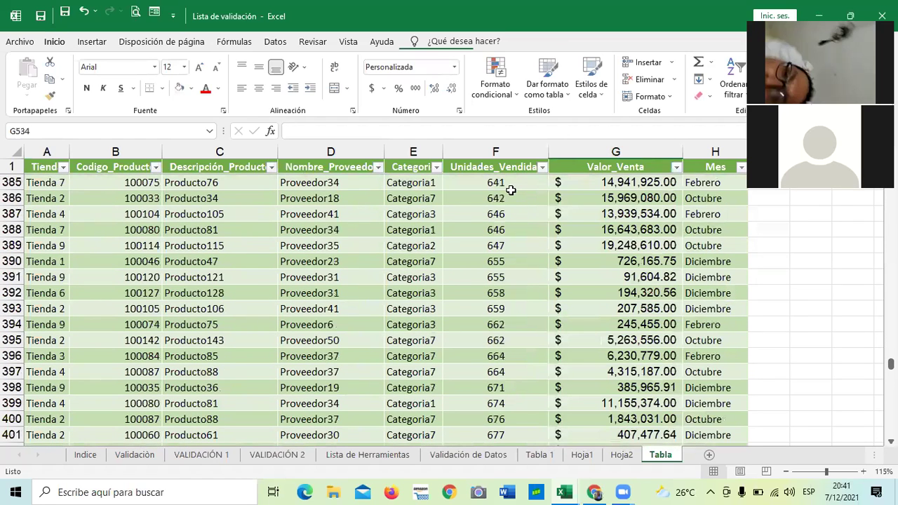
pyautogui.scroll(-4, 501, 202)
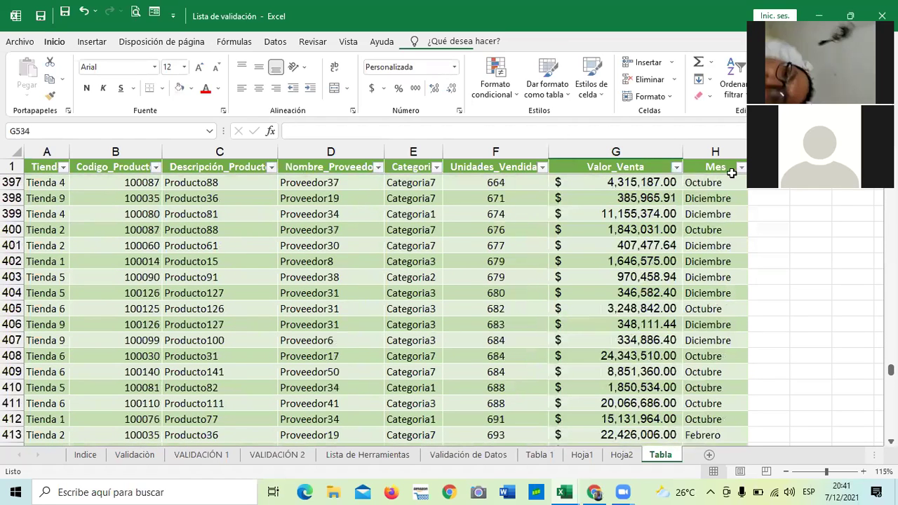
pyautogui.scroll(6, 315, 294)
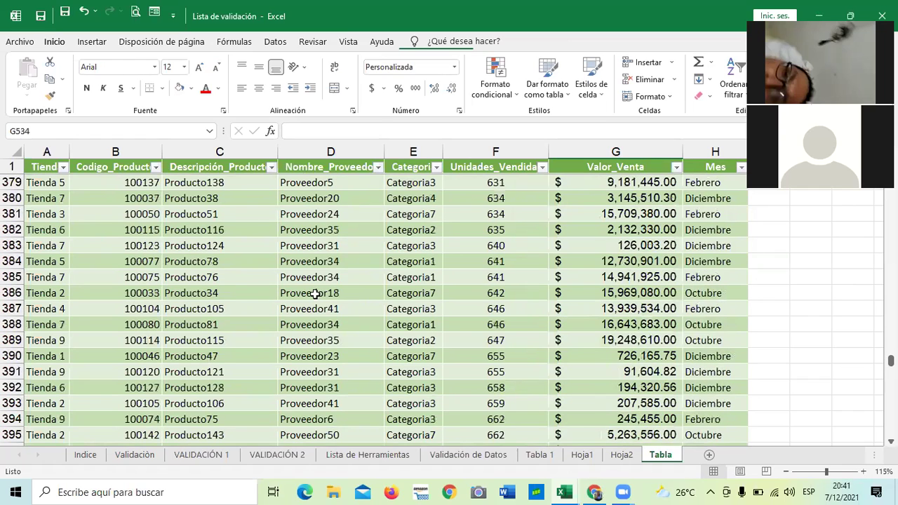
pyautogui.scroll(20, 315, 294)
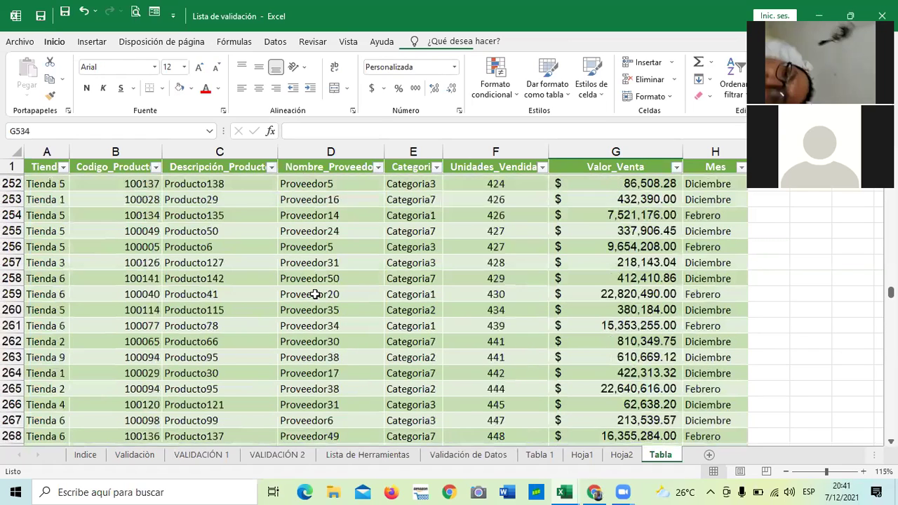
pyautogui.scroll(20, 315, 294)
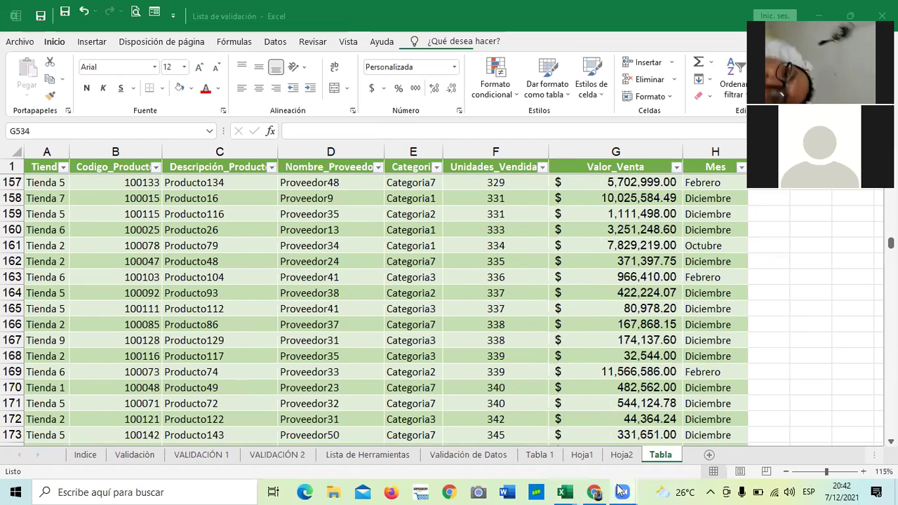
# Switch to the 4.2 Buscar y reemplazar (2) workbook and review its Tablas and Hoja2 sheets.
pyautogui.moveTo(567, 491)
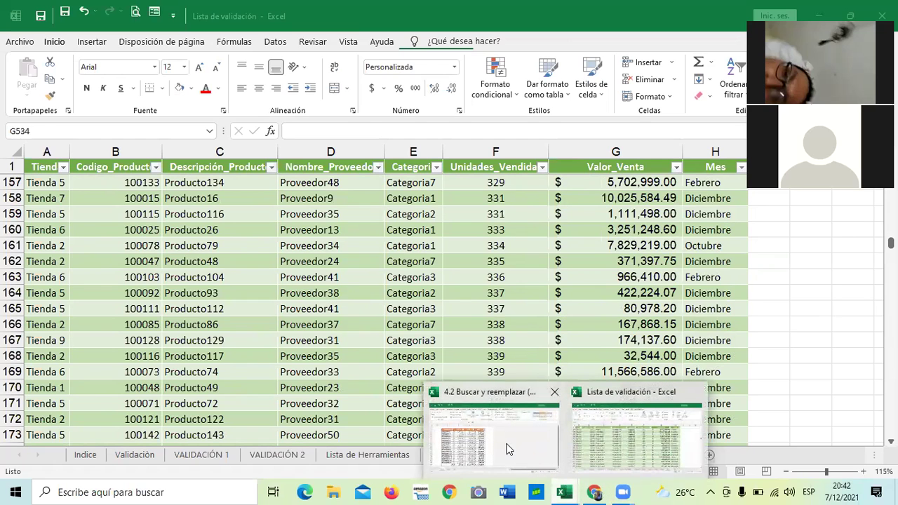
pyautogui.click(510, 449)
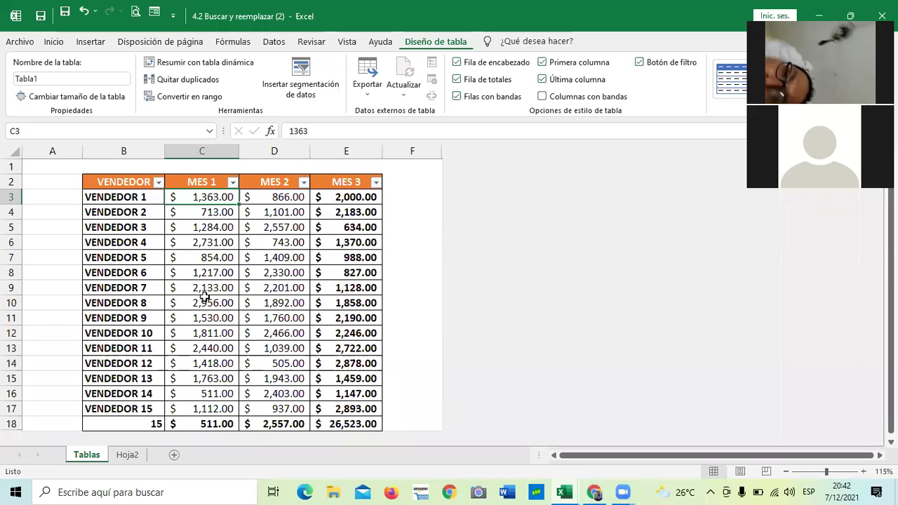
pyautogui.scroll(-1, 143, 435)
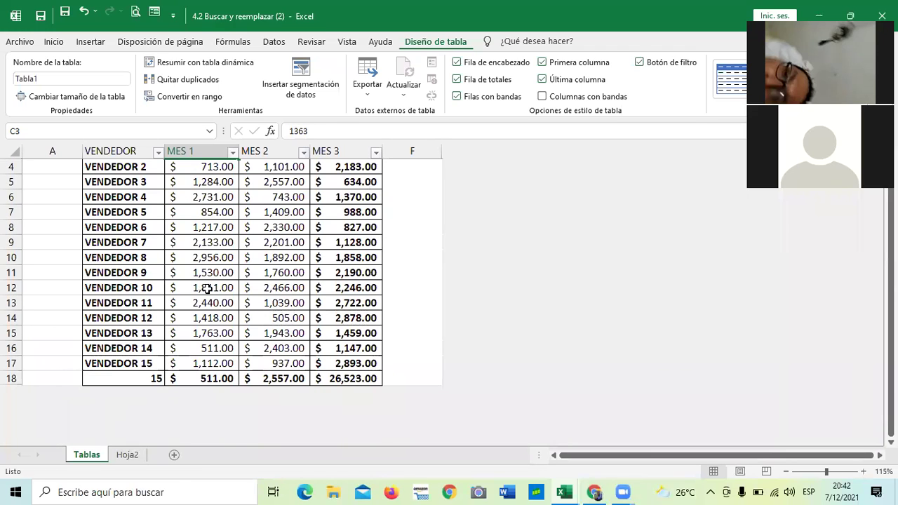
pyautogui.scroll(1, 175, 351)
pyautogui.click(127, 455)
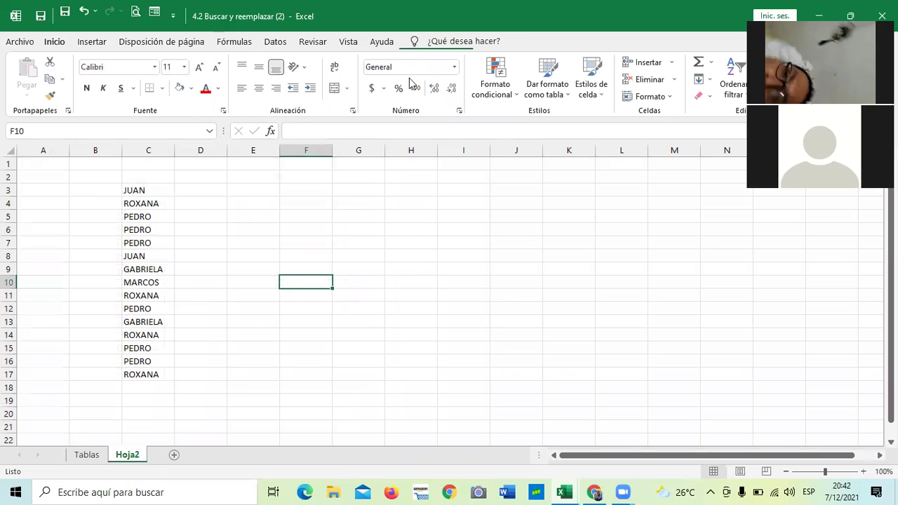
pyautogui.click(87, 454)
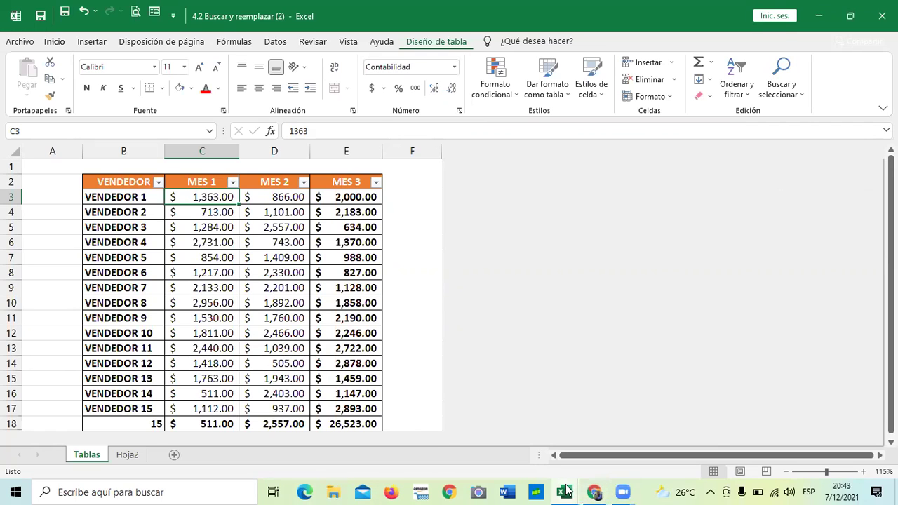
# Switch to the course page in Chrome and open the 4.5 Laboratorio unit.
pyautogui.moveTo(566, 491)
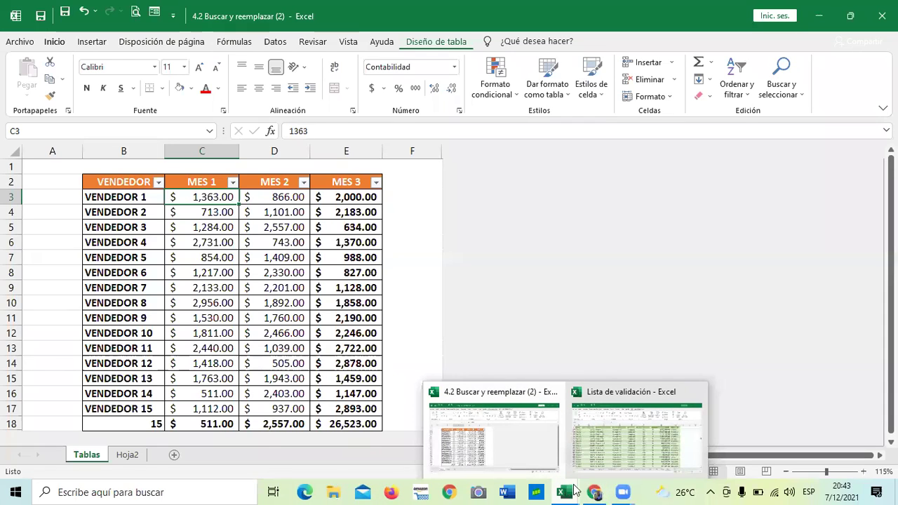
pyautogui.click(594, 491)
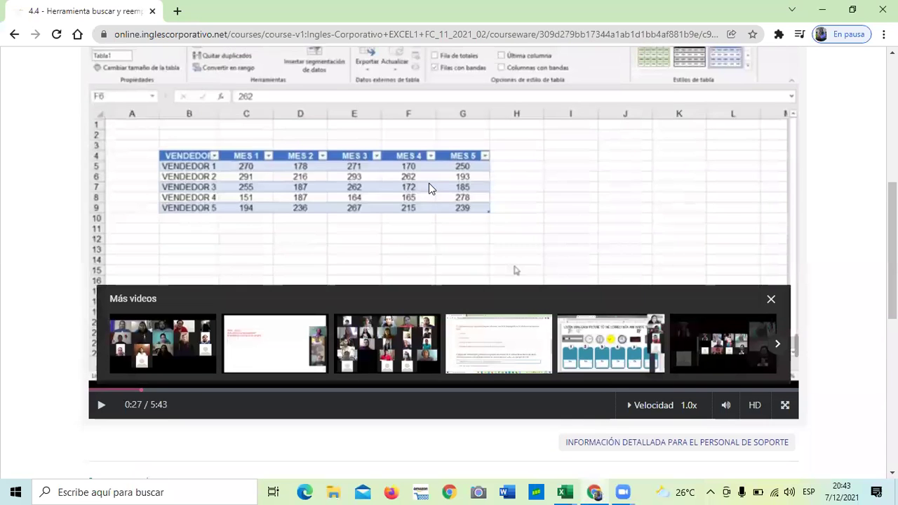
pyautogui.scroll(6, 431, 188)
pyautogui.click(394, 258)
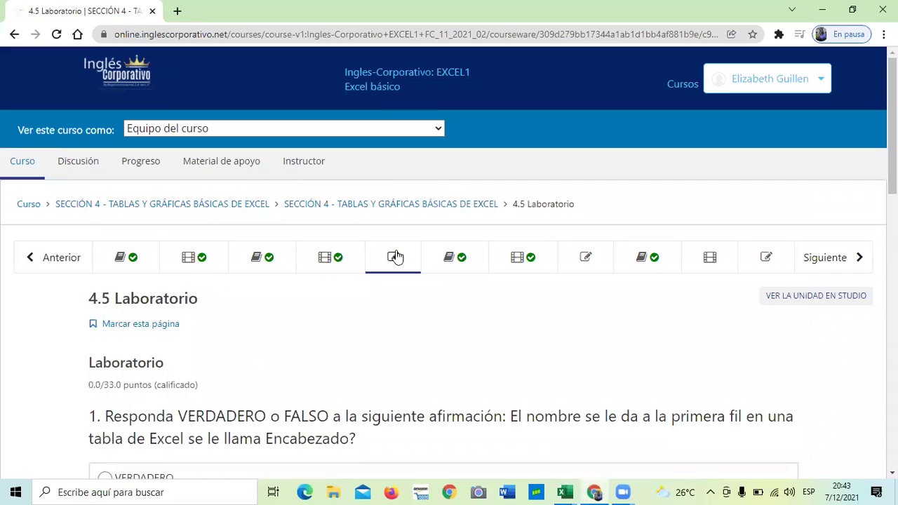
# Read laboratory questions 1 and 2 about the table's header row and how tables order data.
pyautogui.scroll(-2, 473, 190)
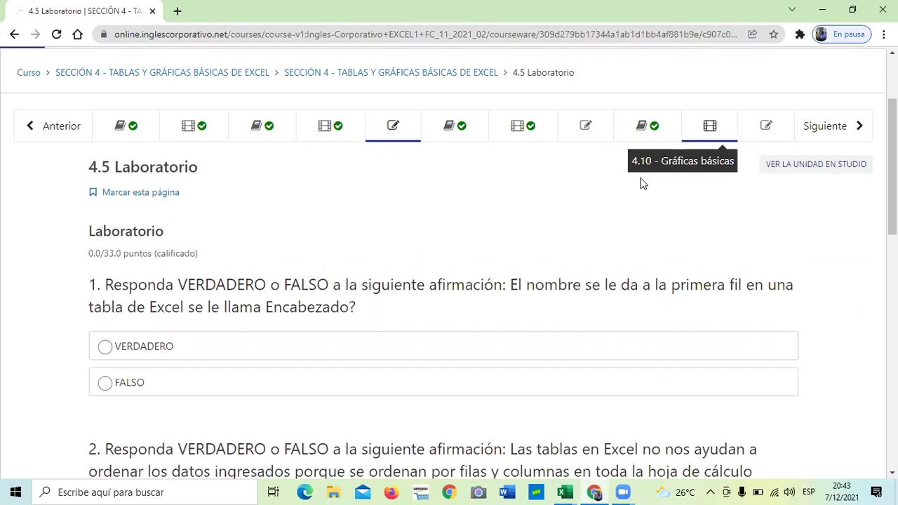
pyautogui.scroll(2, 395, 232)
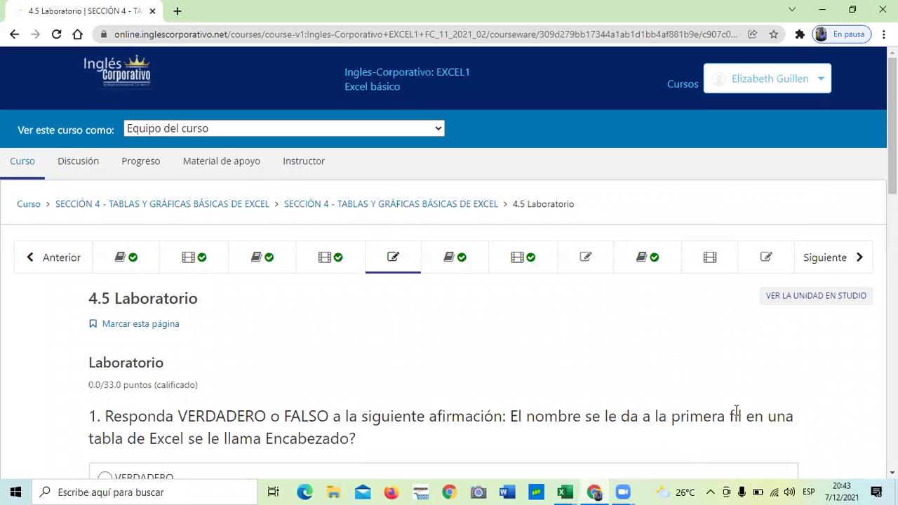
pyautogui.scroll(-1, 674, 375)
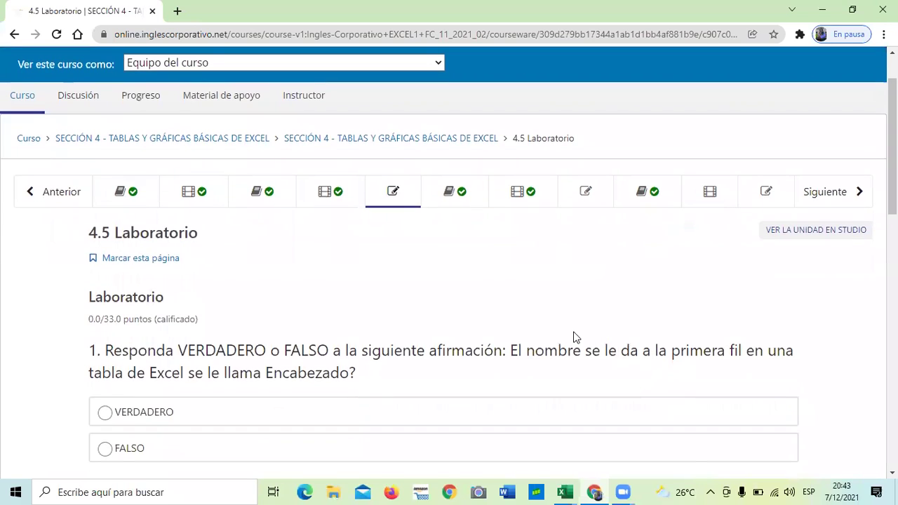
pyautogui.scroll(-1, 575, 337)
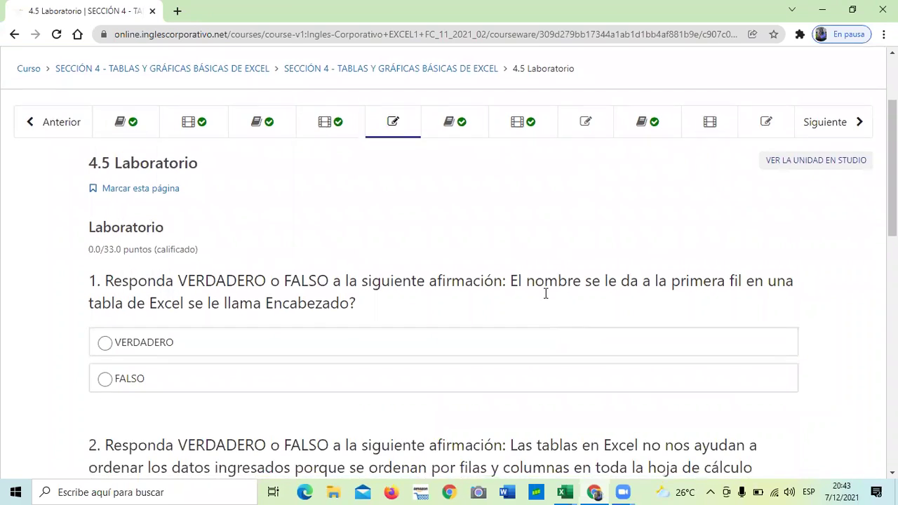
pyautogui.scroll(-1, 545, 295)
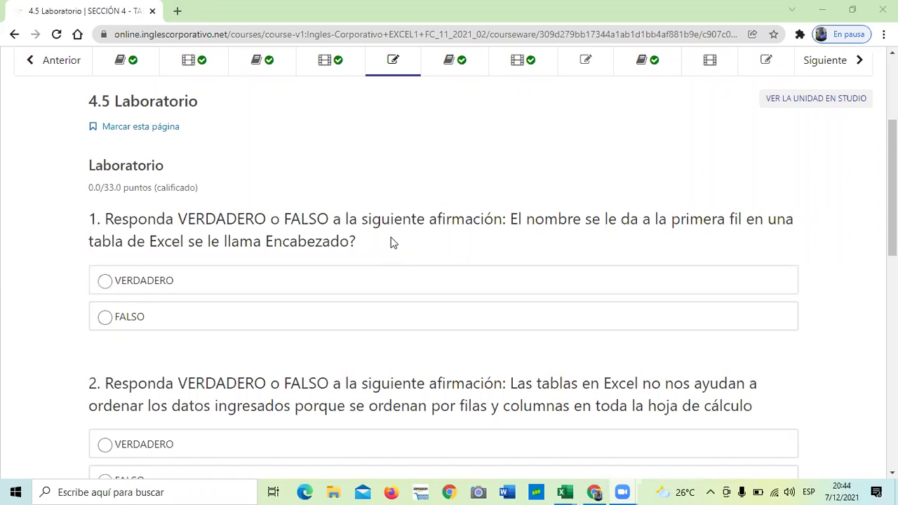
pyautogui.scroll(-1, 393, 243)
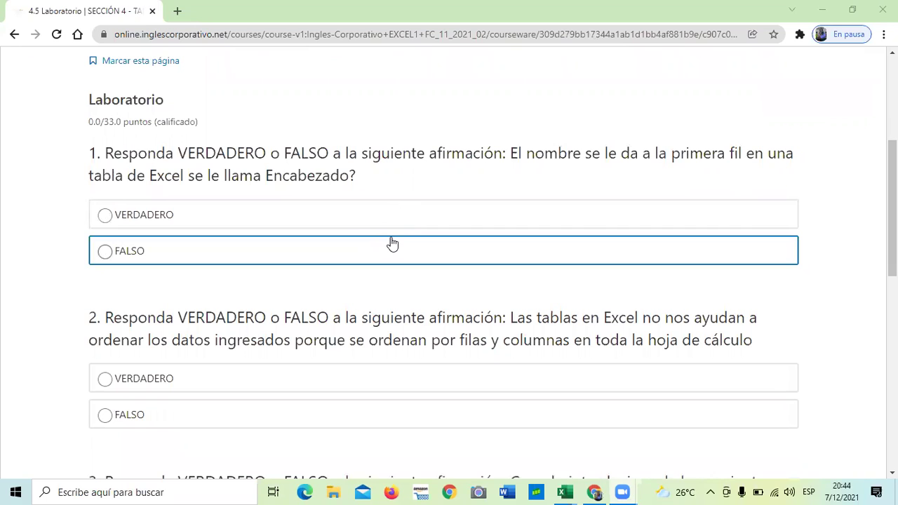
pyautogui.scroll(1, 374, 264)
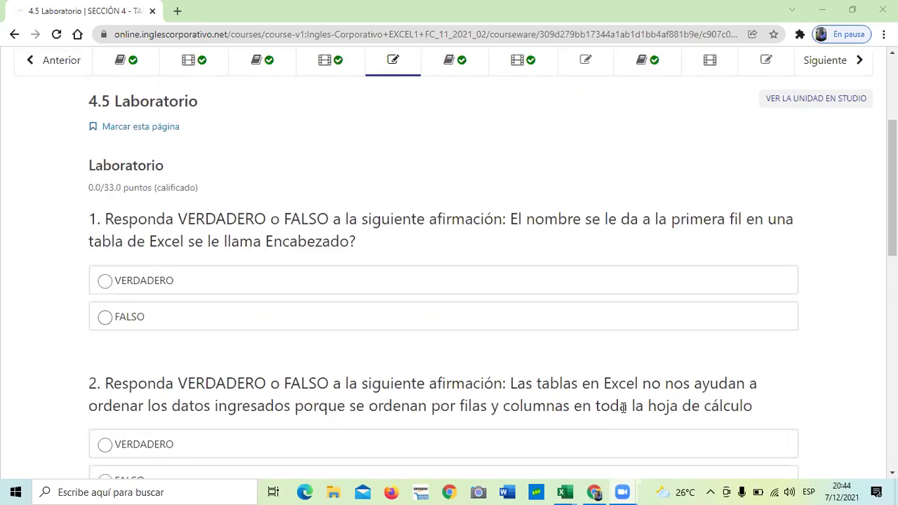
pyautogui.scroll(-1, 623, 408)
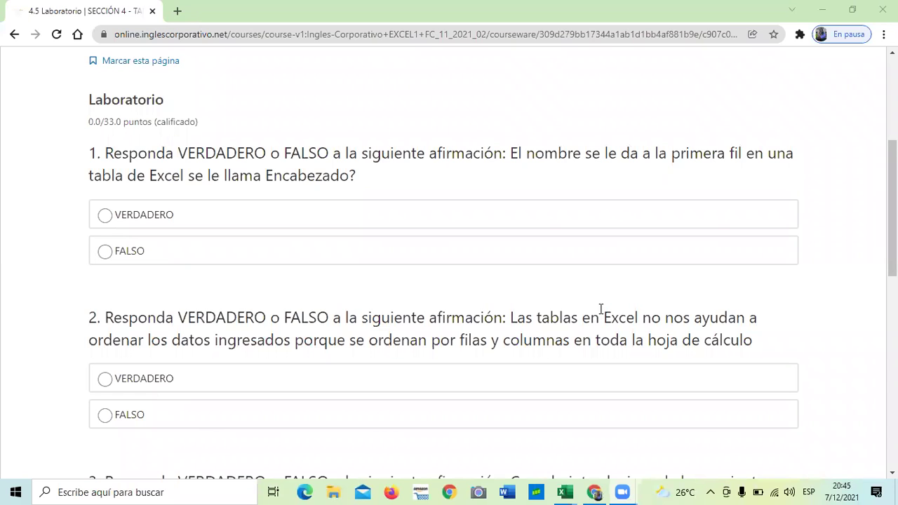
# Read laboratory questions 3 and 4 about Ordenar y Filtrar and inserting tables, and look over the whole quiz page.
pyautogui.scroll(-2, 607, 319)
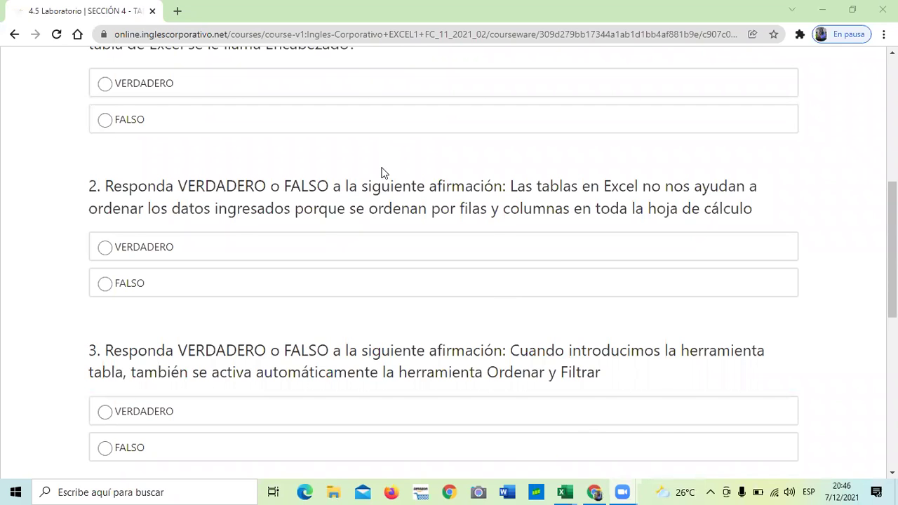
pyautogui.scroll(-2, 383, 173)
pyautogui.scroll(-1, 382, 173)
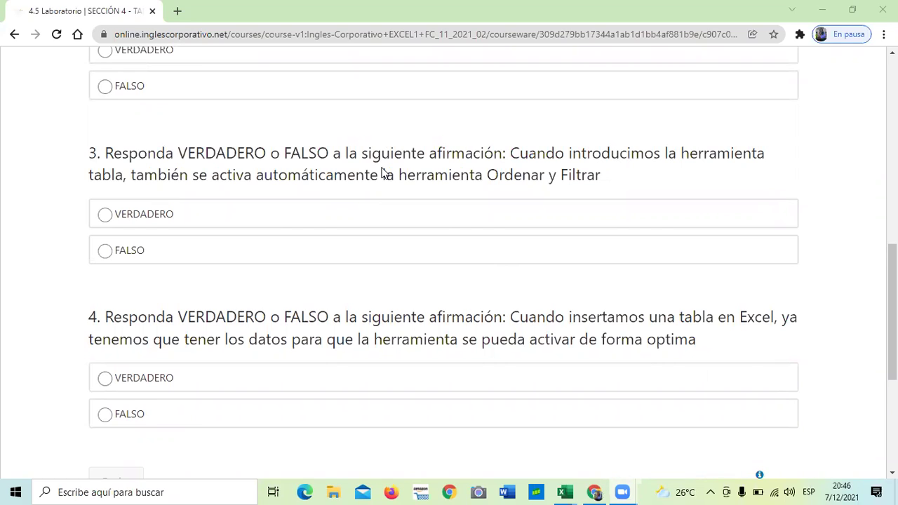
pyautogui.click(407, 215)
pyautogui.scroll(1, 407, 215)
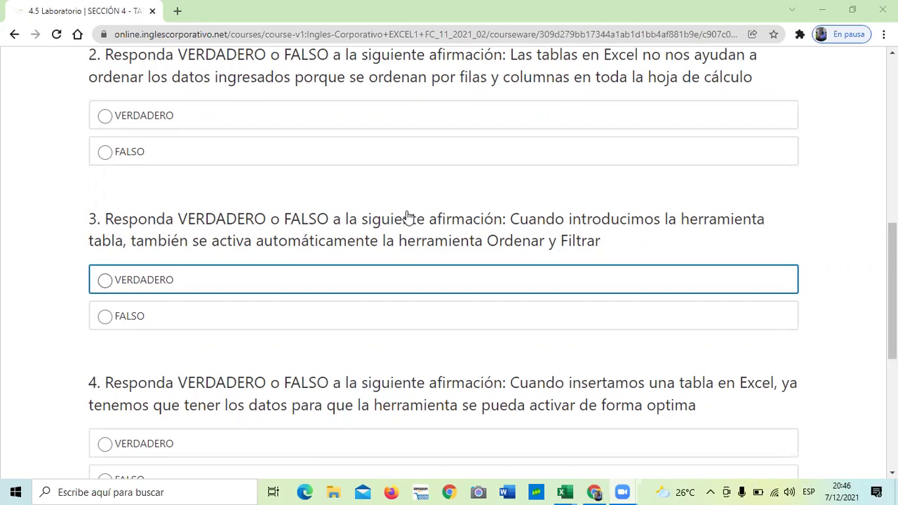
pyautogui.scroll(-1, 408, 216)
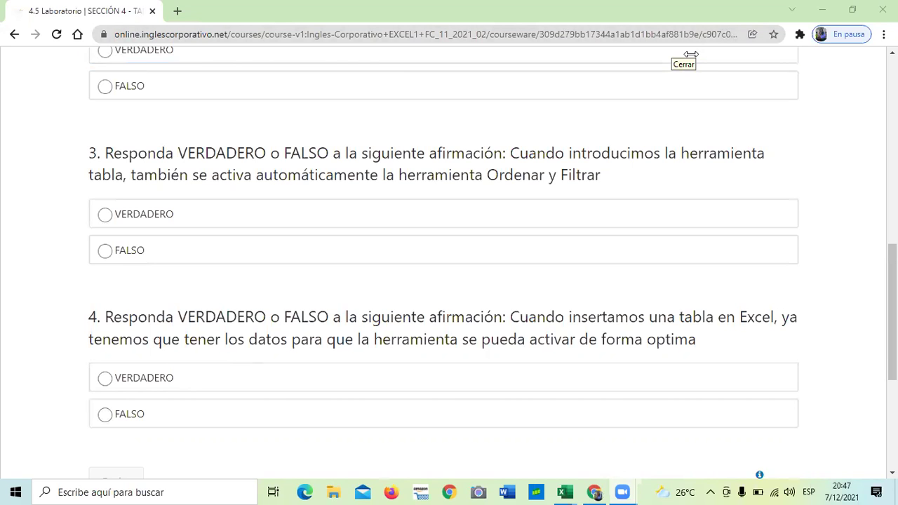
pyautogui.scroll(7, 557, 200)
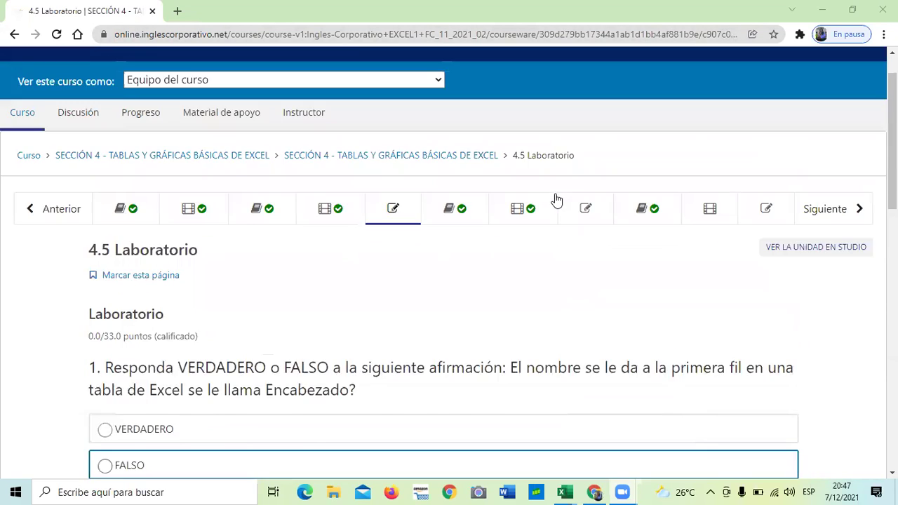
pyautogui.scroll(-10, 555, 199)
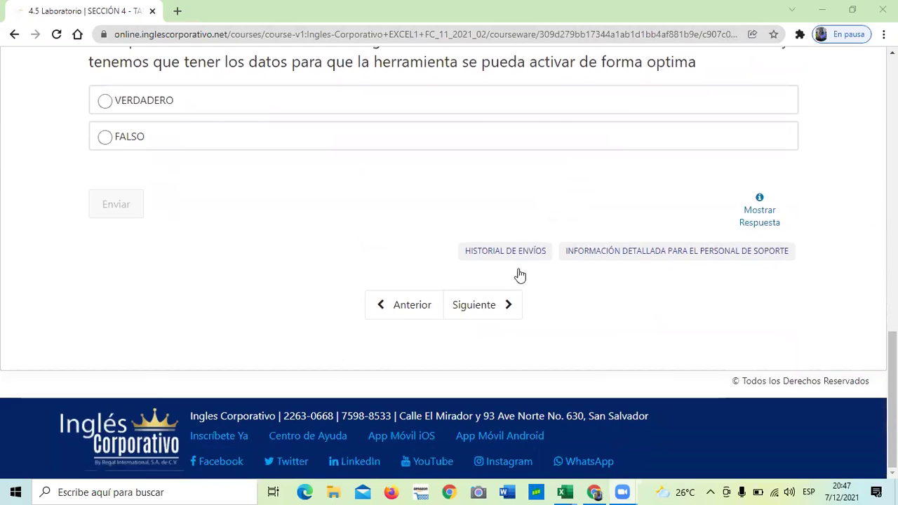
# Open the 4.6 Objetivo de la lección unit and read its material on modifying a table's data and structure.
pyautogui.scroll(2, 452, 204)
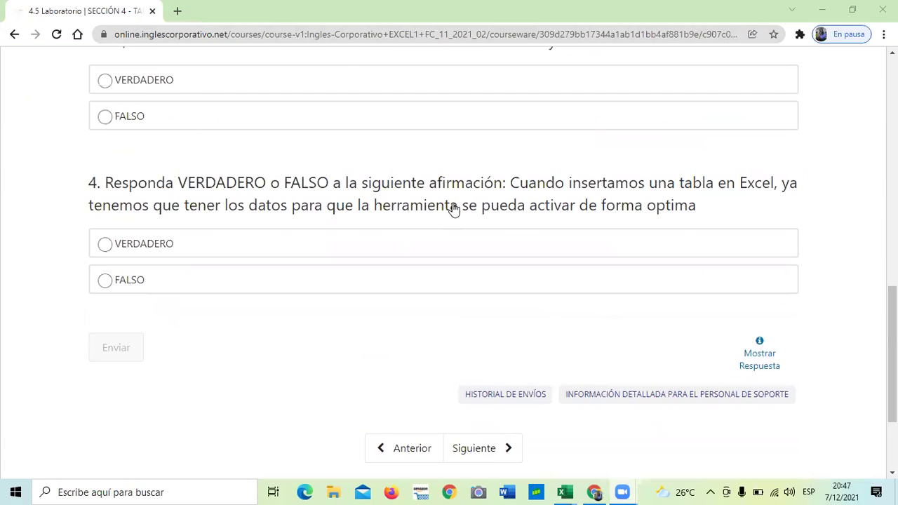
pyautogui.scroll(5, 453, 209)
pyautogui.scroll(5, 453, 209)
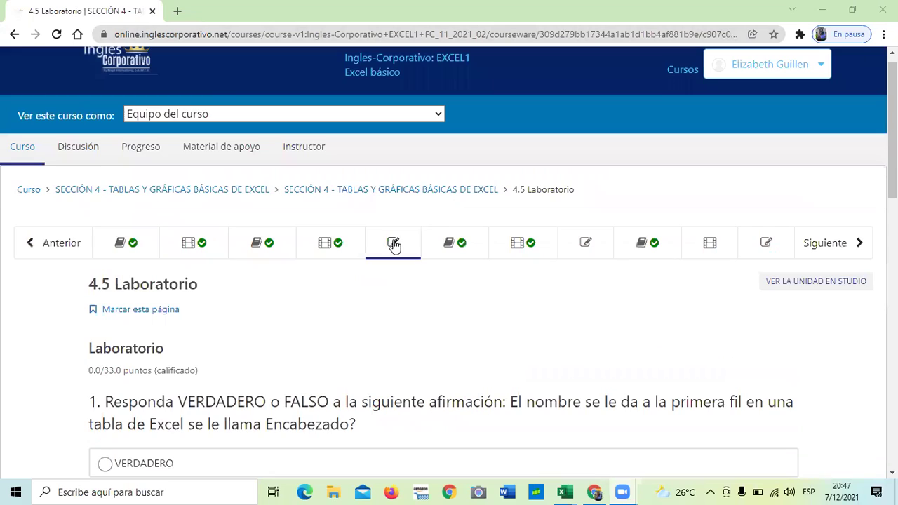
pyautogui.click(451, 242)
pyautogui.scroll(-1, 450, 242)
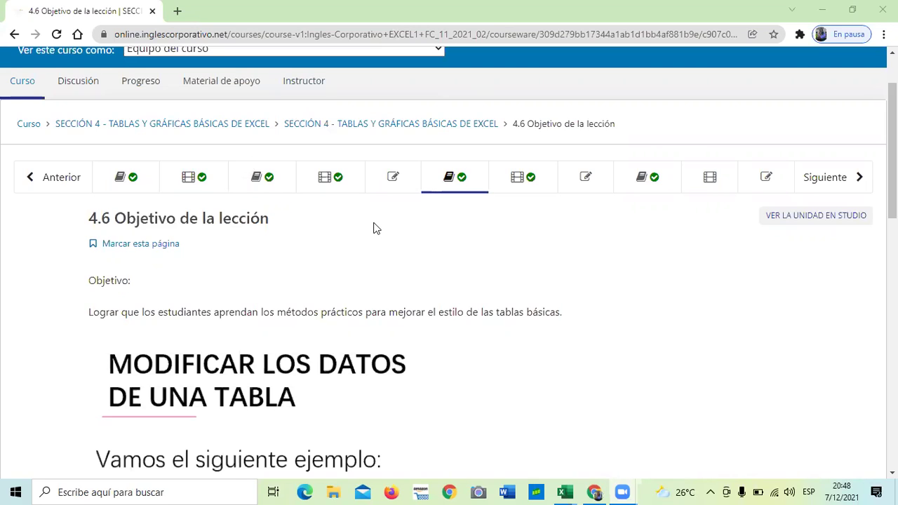
pyautogui.scroll(-2, 374, 228)
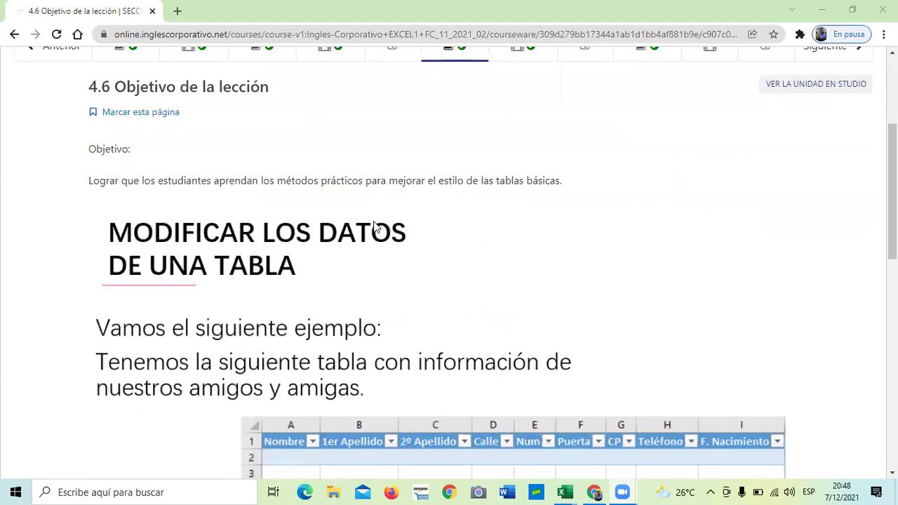
pyautogui.scroll(-1, 374, 228)
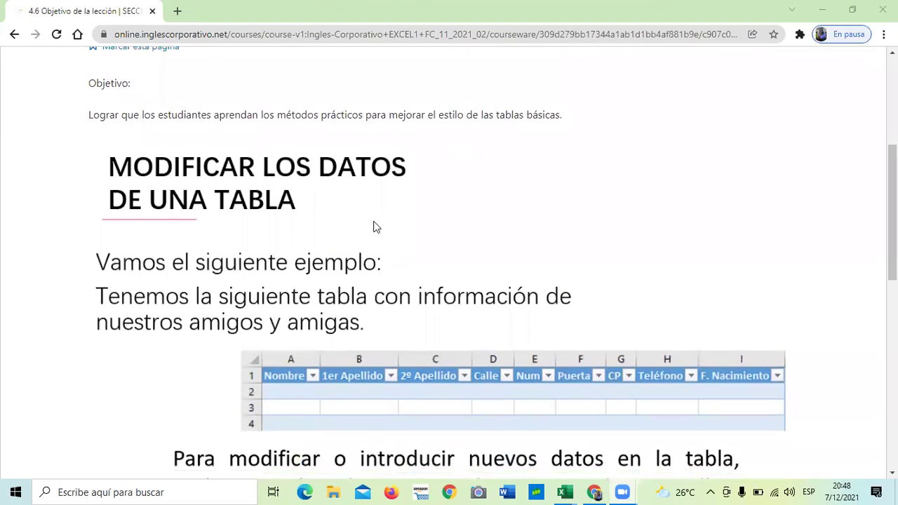
pyautogui.scroll(-3, 374, 227)
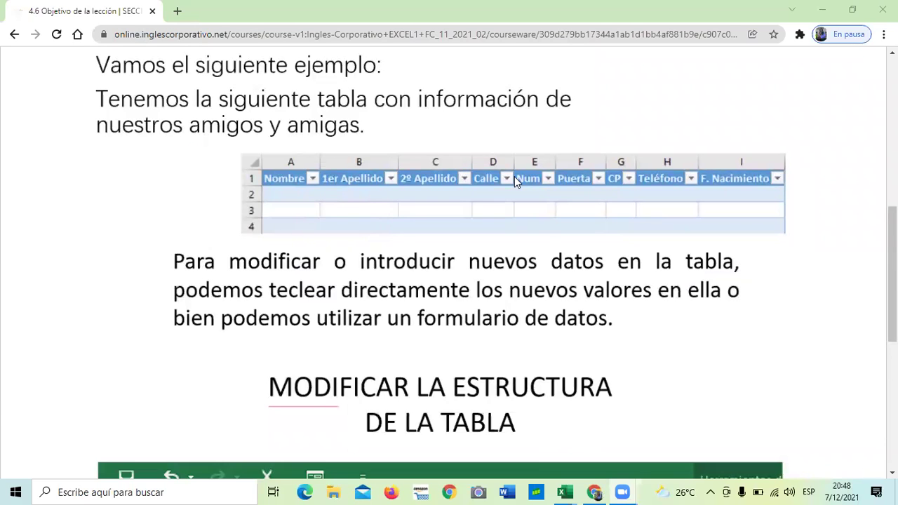
pyautogui.scroll(-3, 545, 255)
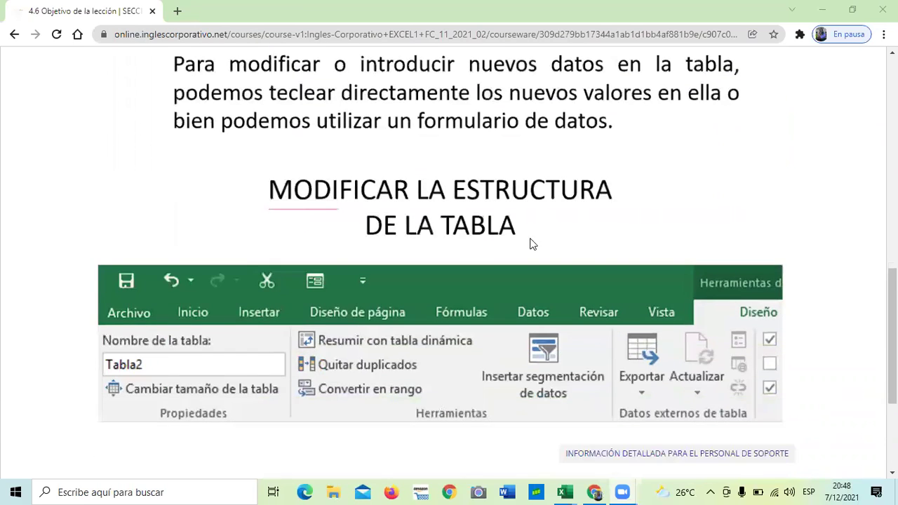
pyautogui.scroll(-1, 529, 238)
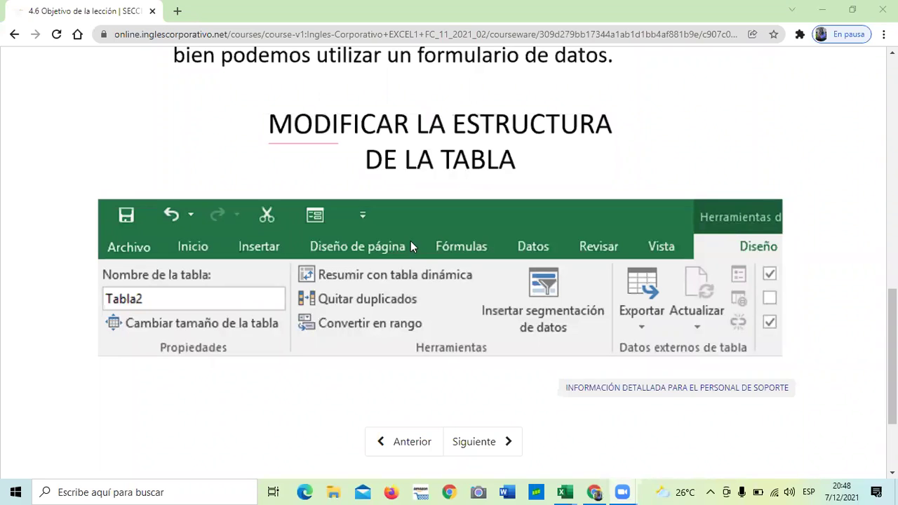
pyautogui.scroll(-3, 532, 322)
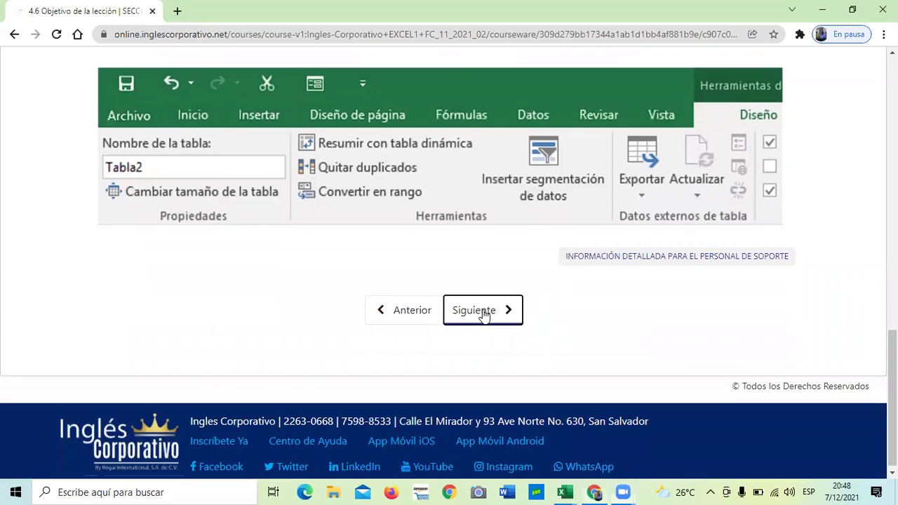
# Advance to the 4.7 - Modificaciones en las tablas unit and look over its page and video.
pyautogui.click(482, 312)
pyautogui.scroll(-2, 483, 310)
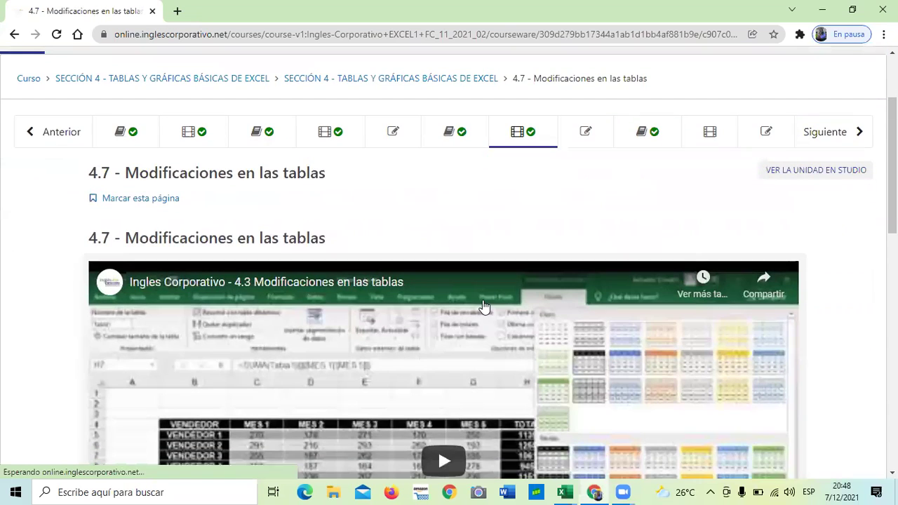
pyautogui.scroll(-5, 484, 304)
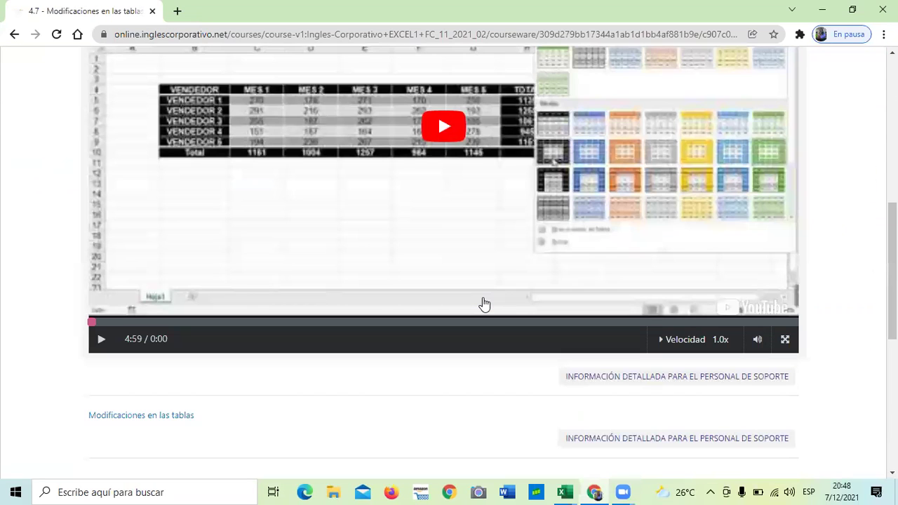
pyautogui.scroll(2, 484, 304)
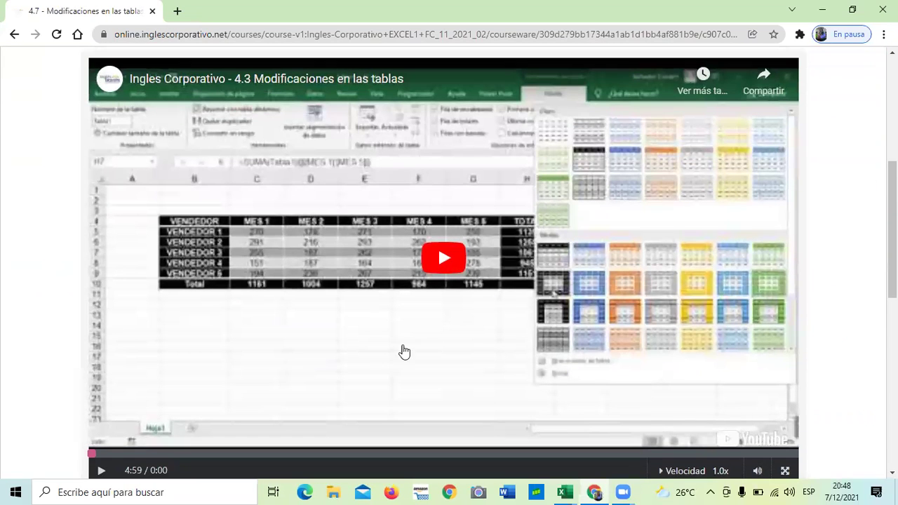
pyautogui.scroll(3, 491, 295)
pyautogui.scroll(-3, 507, 265)
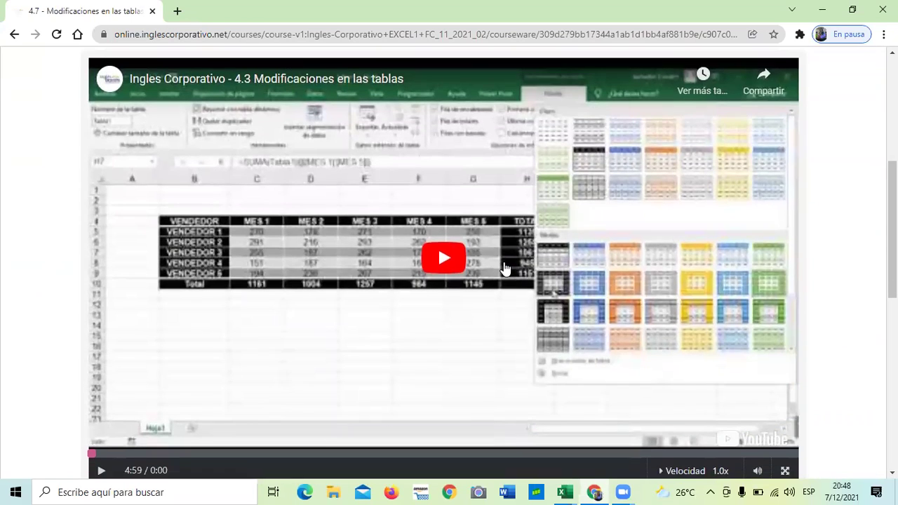
# Play the 4.3 Modificaciones en las tablas video with the sound volume raised.
pyautogui.click(100, 472)
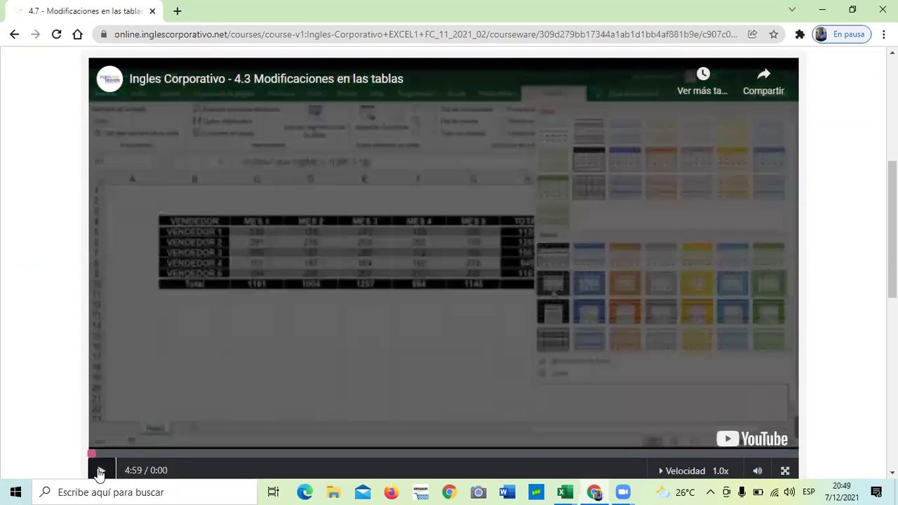
pyautogui.press('XF86AudioRaiseVolume')
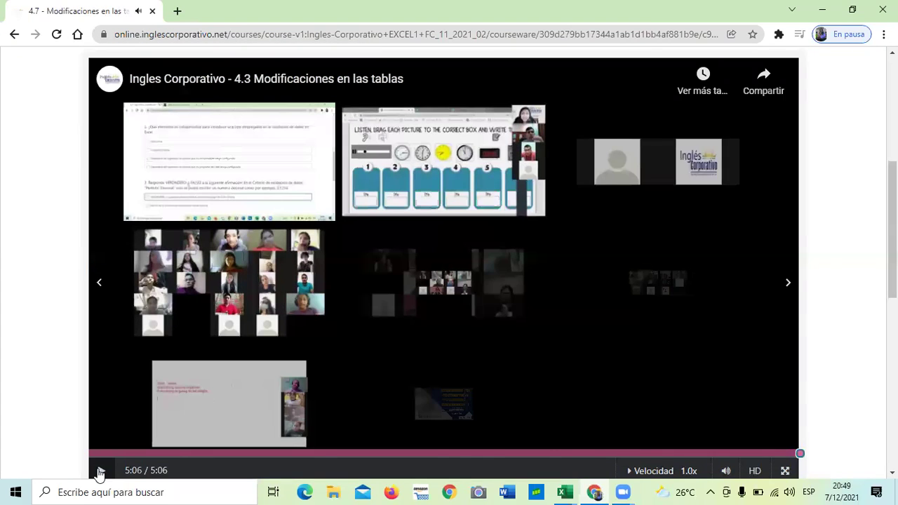
pyautogui.click(100, 471)
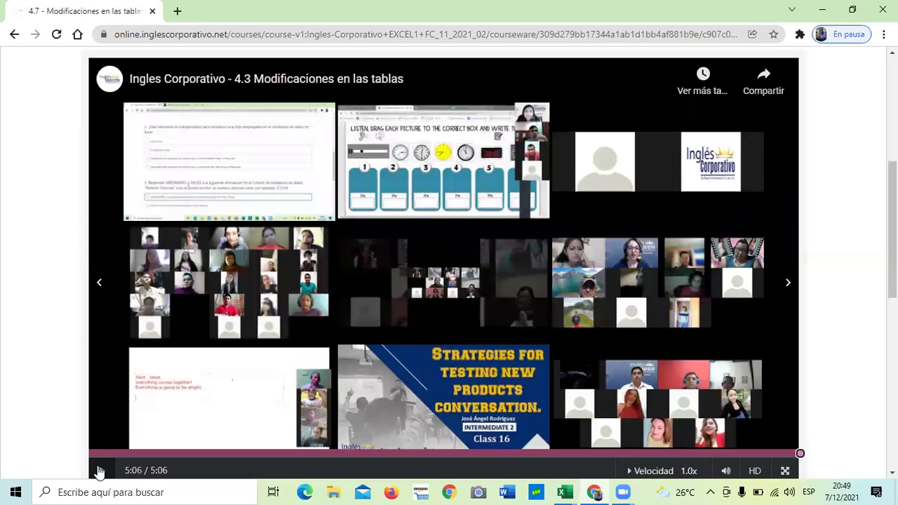
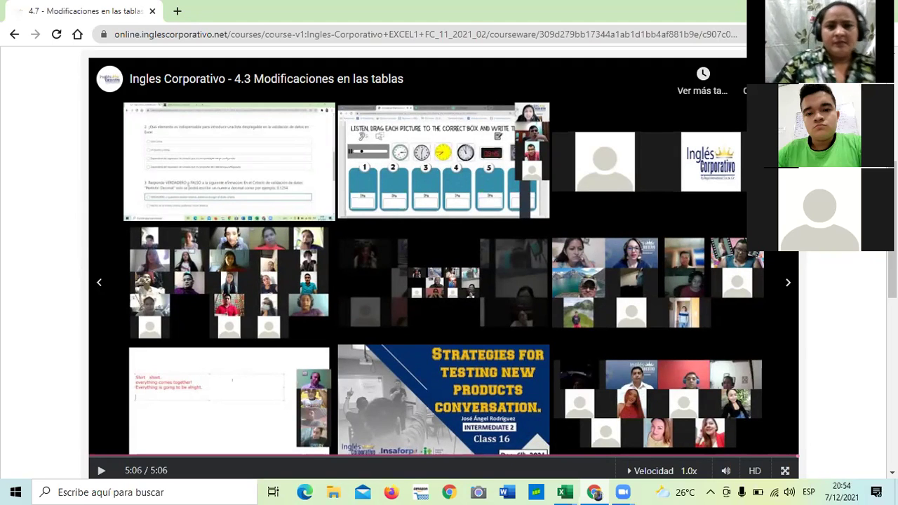
# Open the 4.8 Laboratorio unit and look over its true-or-false questions about Herramientas de tabla / Diseño and Crear tabla.
pyautogui.scroll(-1, 458, 254)
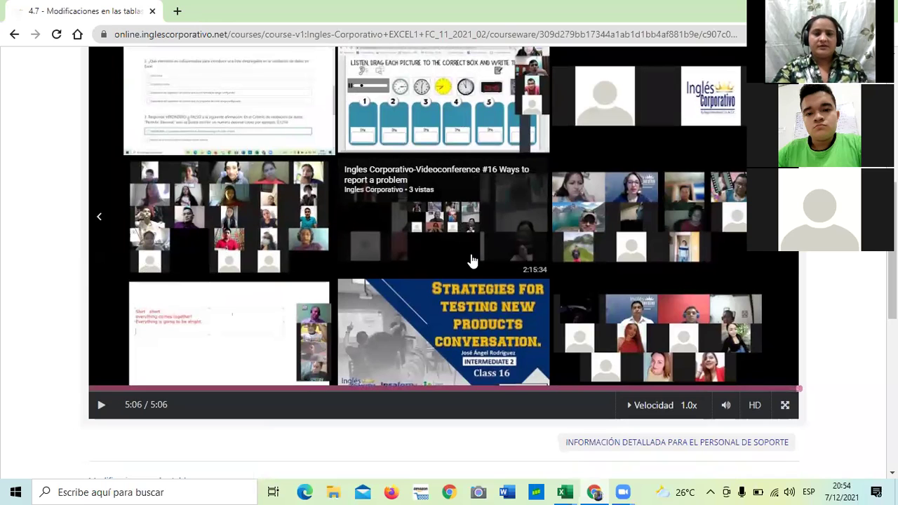
pyautogui.scroll(-2, 472, 261)
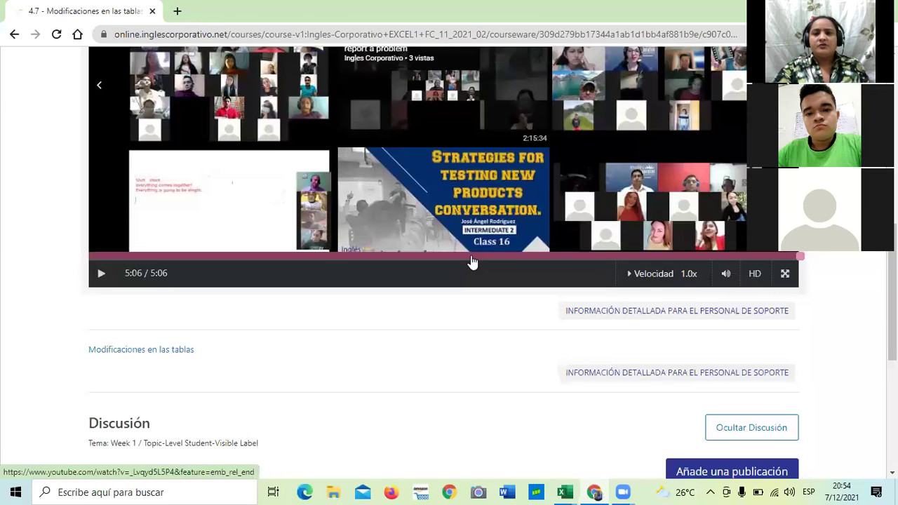
pyautogui.scroll(4, 472, 261)
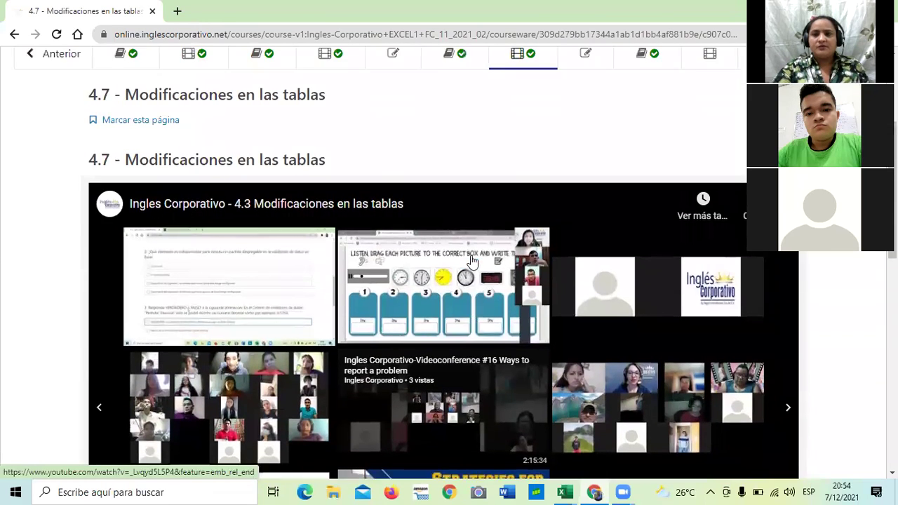
pyautogui.scroll(1, 472, 261)
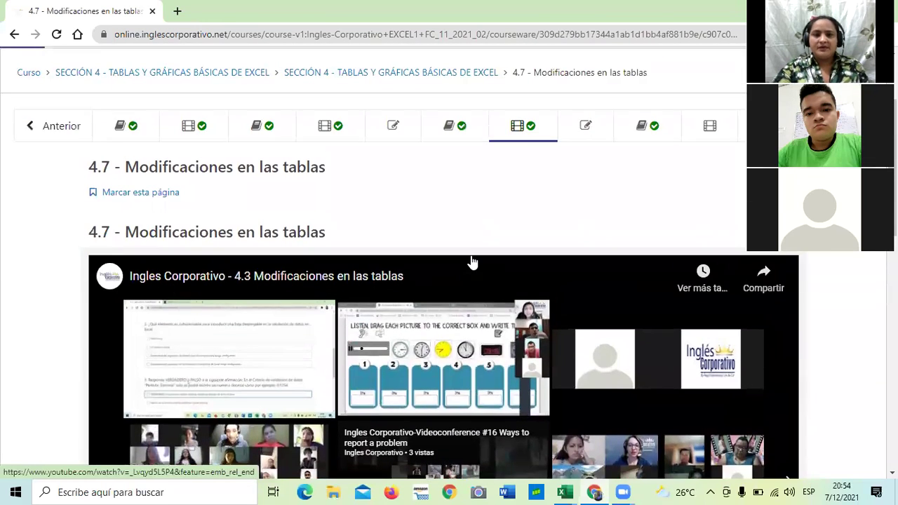
pyautogui.click(588, 129)
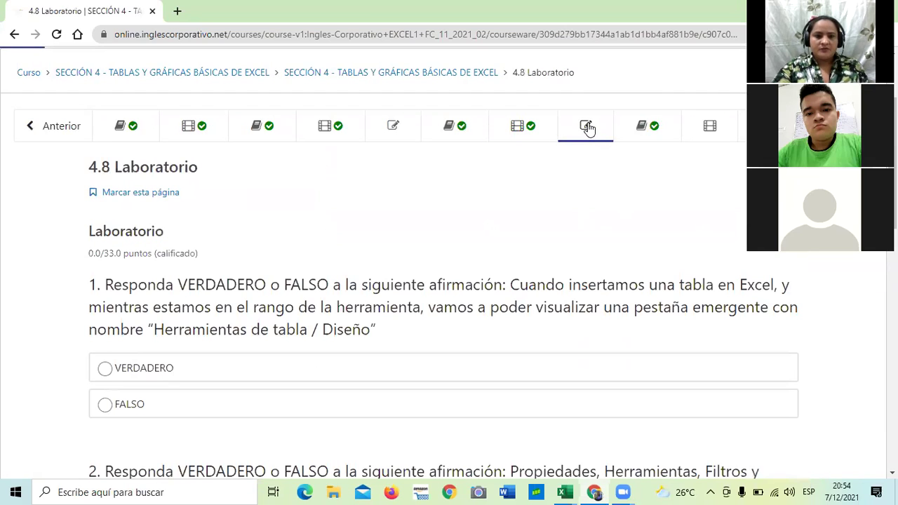
pyautogui.scroll(-5, 452, 243)
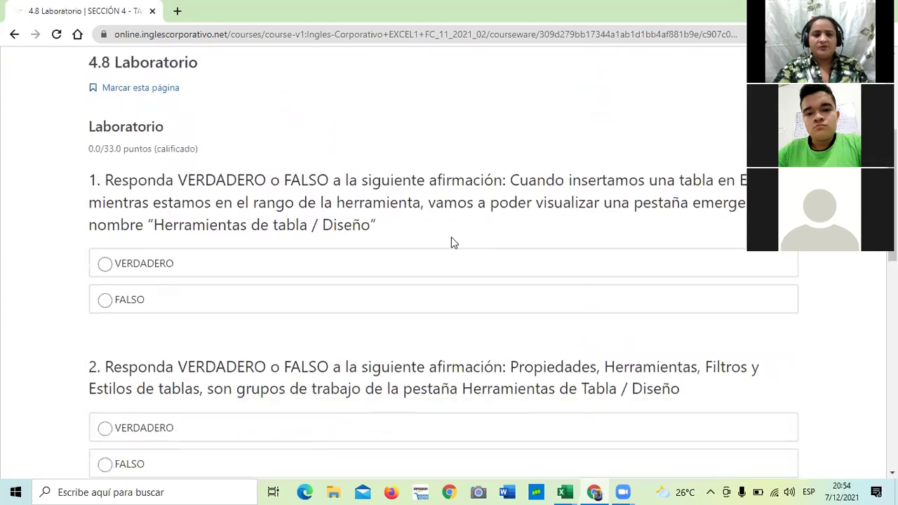
pyautogui.scroll(-3, 453, 243)
pyautogui.scroll(5, 452, 243)
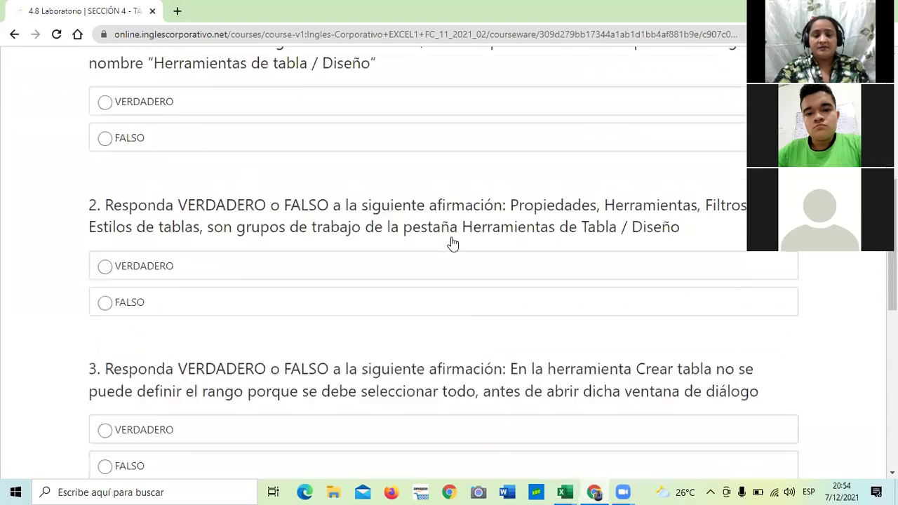
pyautogui.scroll(4, 453, 243)
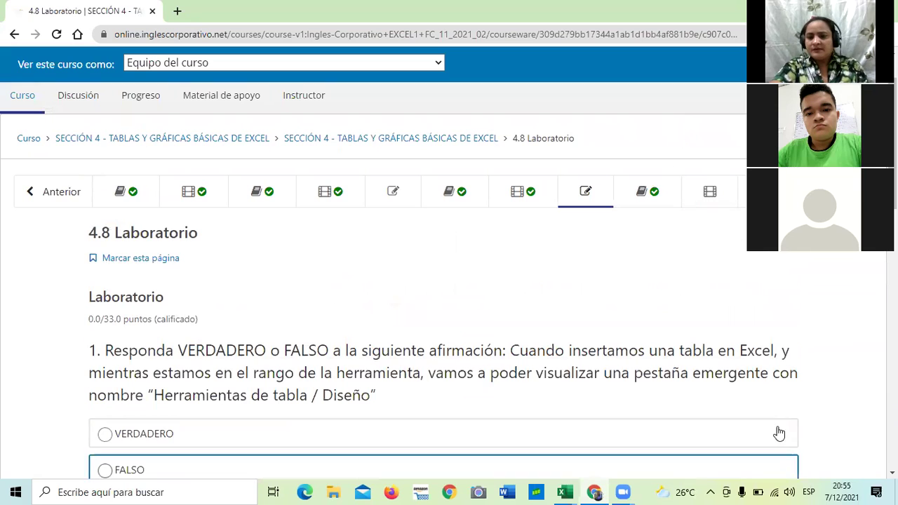
# Open the 4.10 - Gráficas básicas unit and glance at its video preview.
pyautogui.click(711, 192)
pyautogui.scroll(-4, 628, 262)
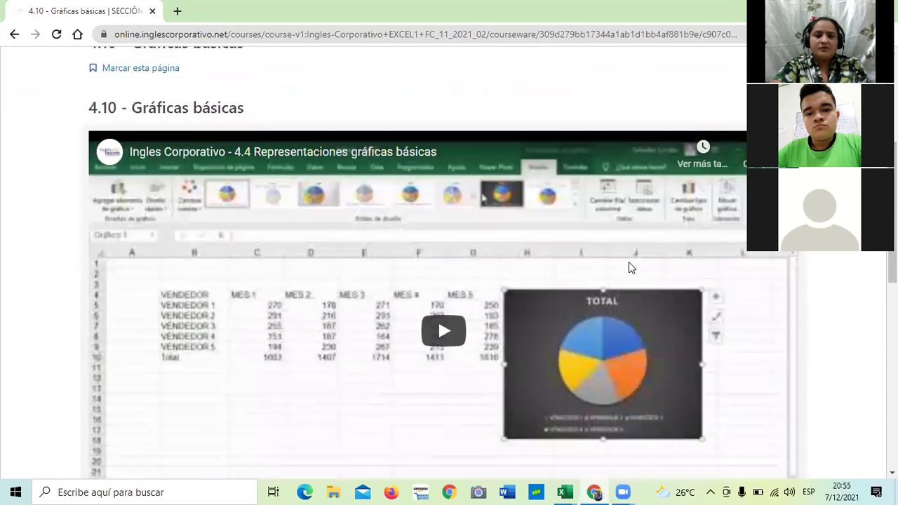
pyautogui.scroll(4, 541, 284)
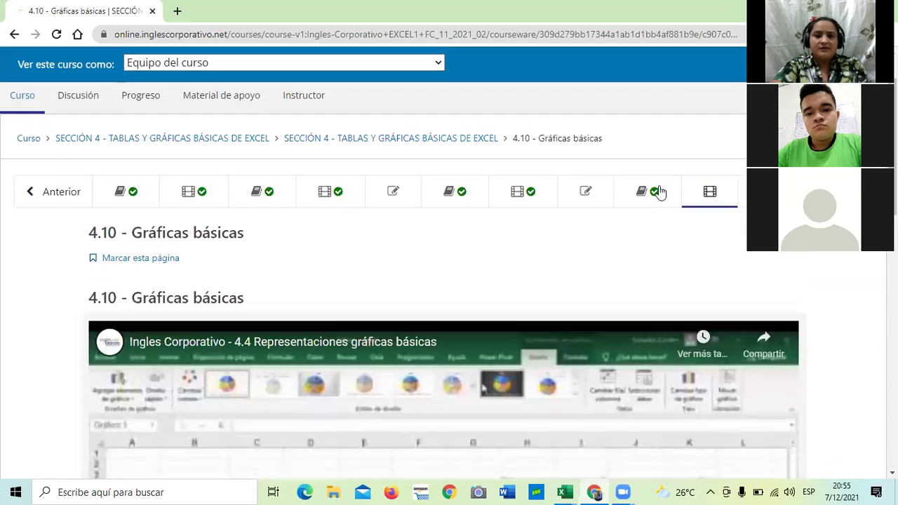
# Go back to the 4.9 Objetivo de la lección unit and read its Personalizar gráficos material.
pyautogui.click(586, 191)
pyautogui.click(650, 198)
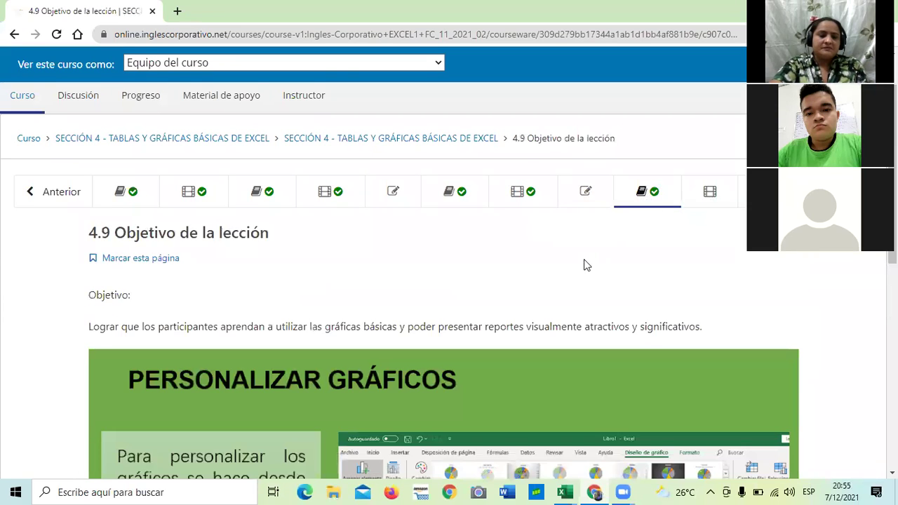
pyautogui.scroll(-3, 584, 258)
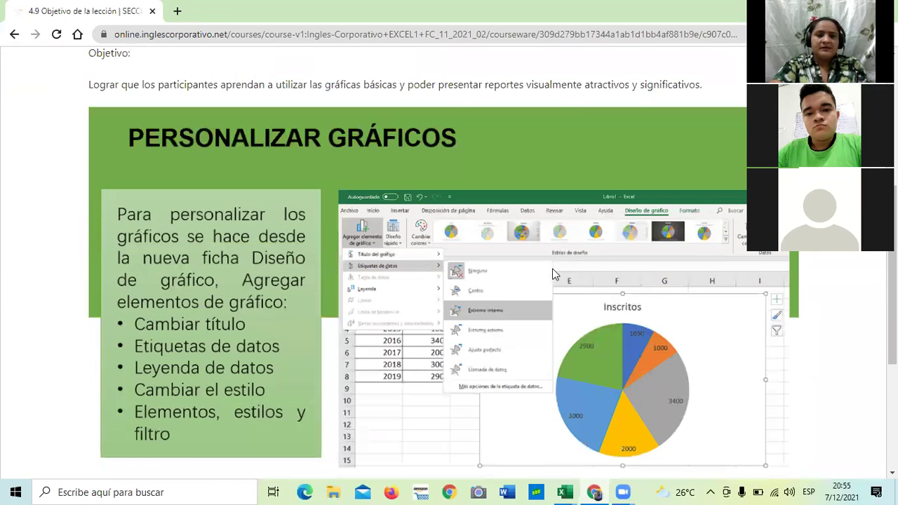
pyautogui.scroll(-4, 557, 275)
# Continue from lesson 4.9 to the 4.10 unit and examine the pie chart example in its 4.4 Representaciones gráficas básicas video.
pyautogui.click(471, 307)
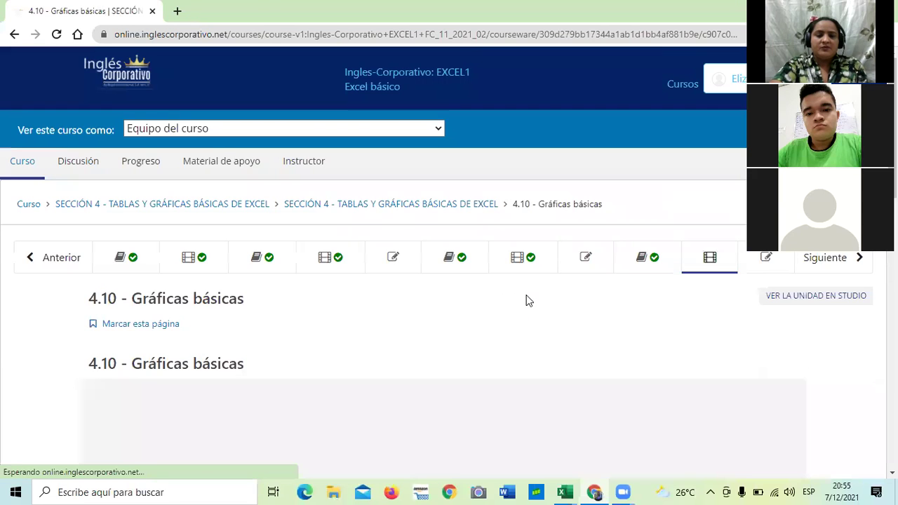
pyautogui.scroll(-2, 531, 297)
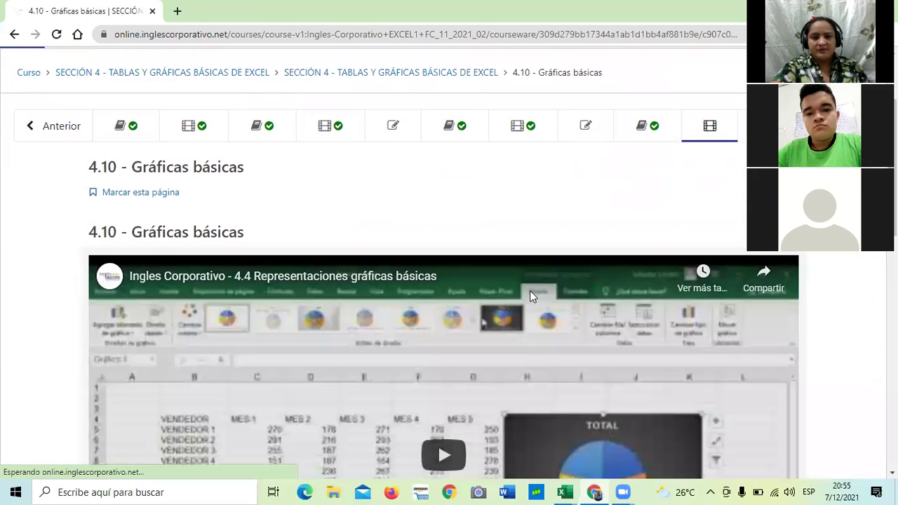
pyautogui.scroll(-2, 531, 295)
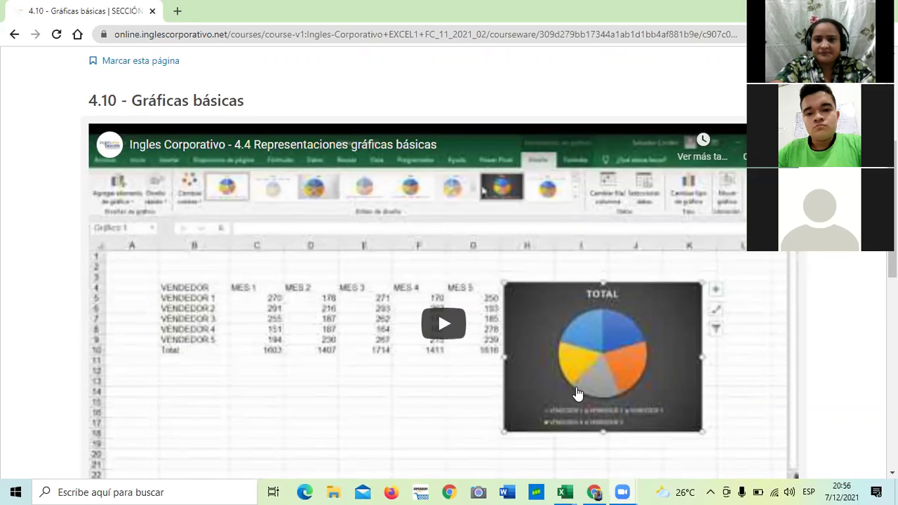
# Switch to the Lista de validación workbook in Excel and open its Hoja1 sheet.
pyautogui.moveTo(565, 491)
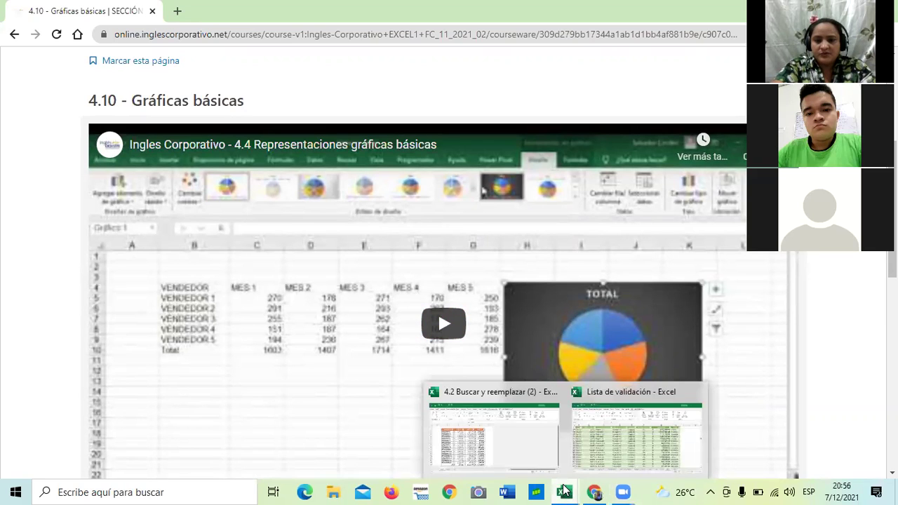
pyautogui.click(630, 437)
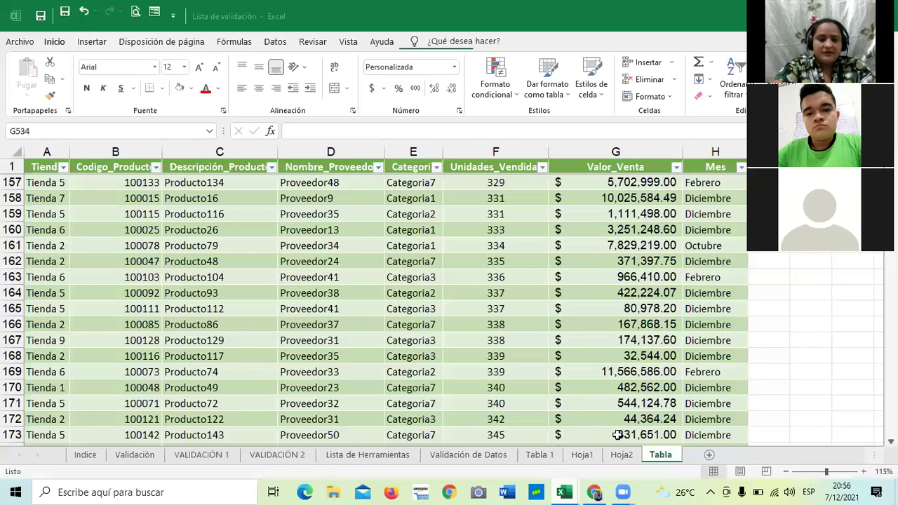
pyautogui.click(584, 456)
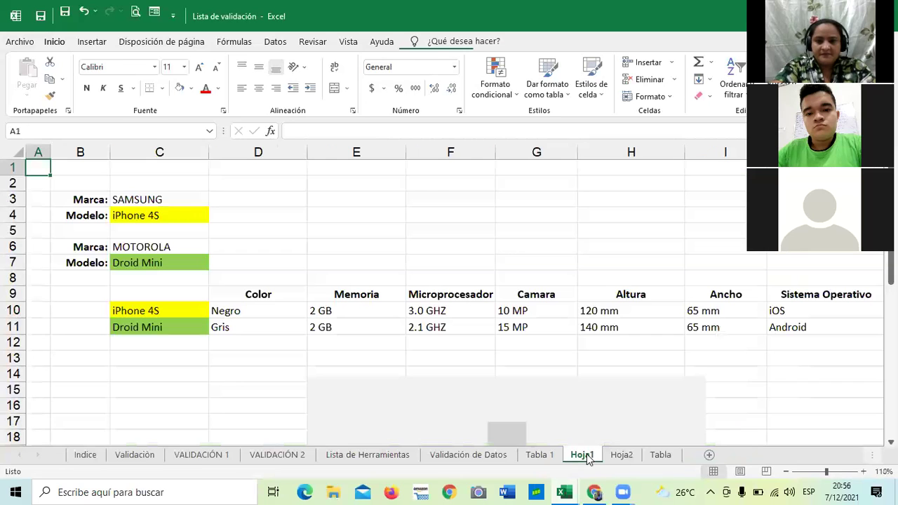
# Look over the Precio chart on Hoja1 and the Validación de Datos, Tabla 1, Hoja2 and Tabla sheets, ending on Hoja1.
pyautogui.scroll(-1, 515, 408)
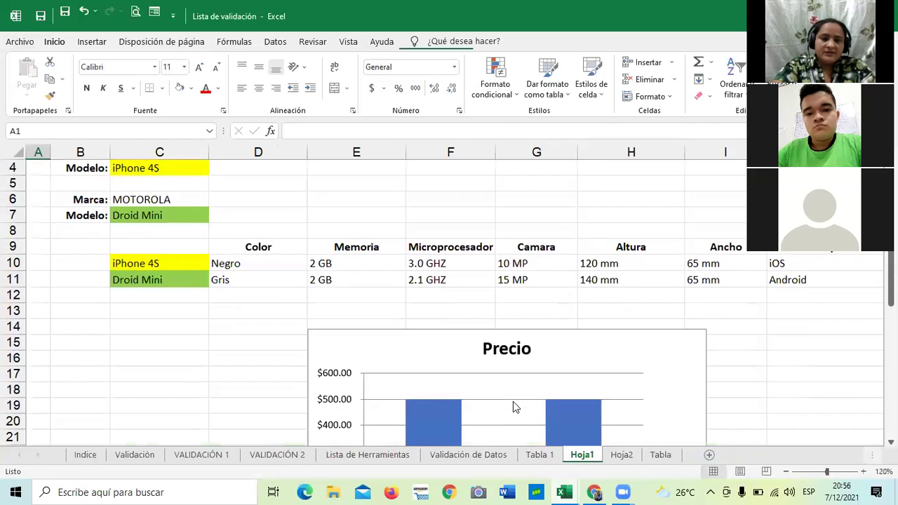
pyautogui.scroll(-1, 514, 408)
pyautogui.click(504, 455)
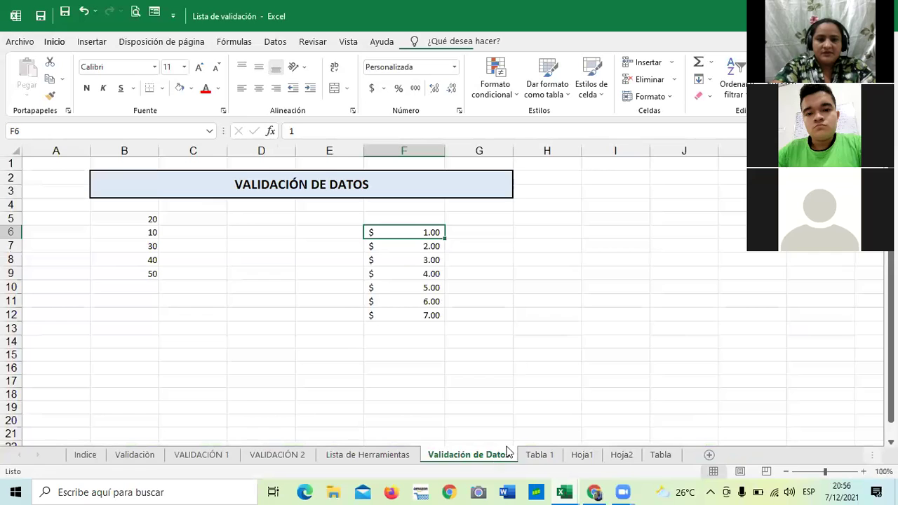
pyautogui.click(541, 455)
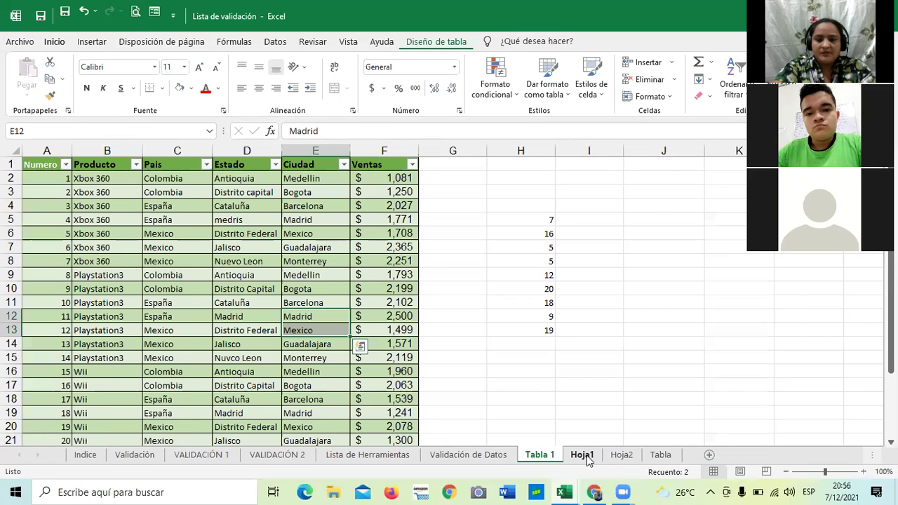
pyautogui.click(582, 455)
pyautogui.scroll(1, 565, 356)
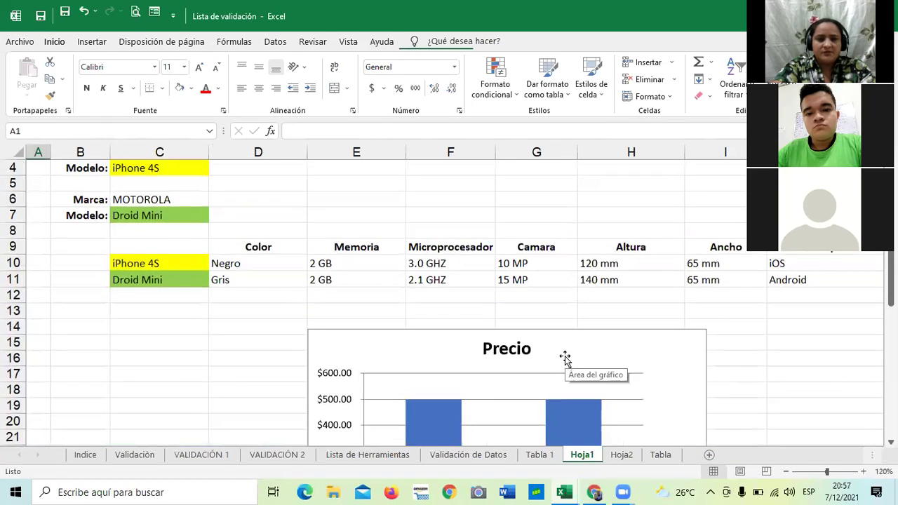
pyautogui.scroll(1, 566, 359)
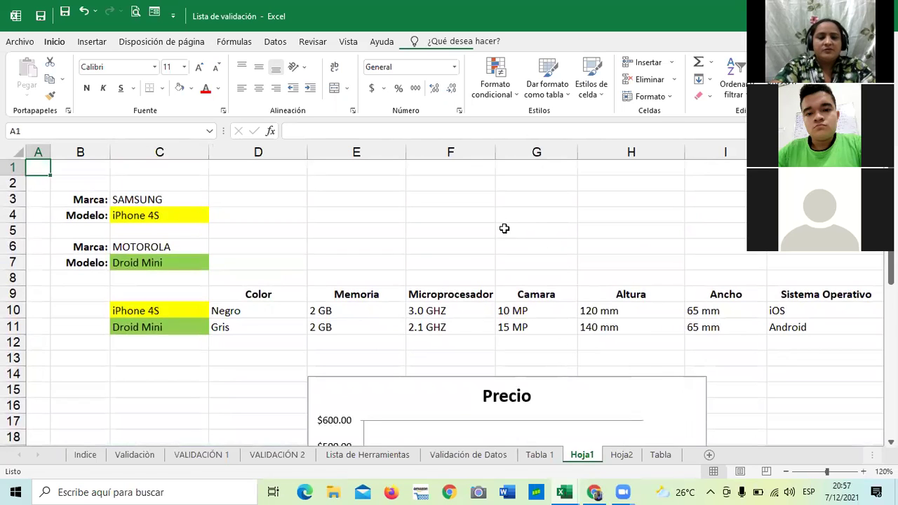
pyautogui.click(622, 454)
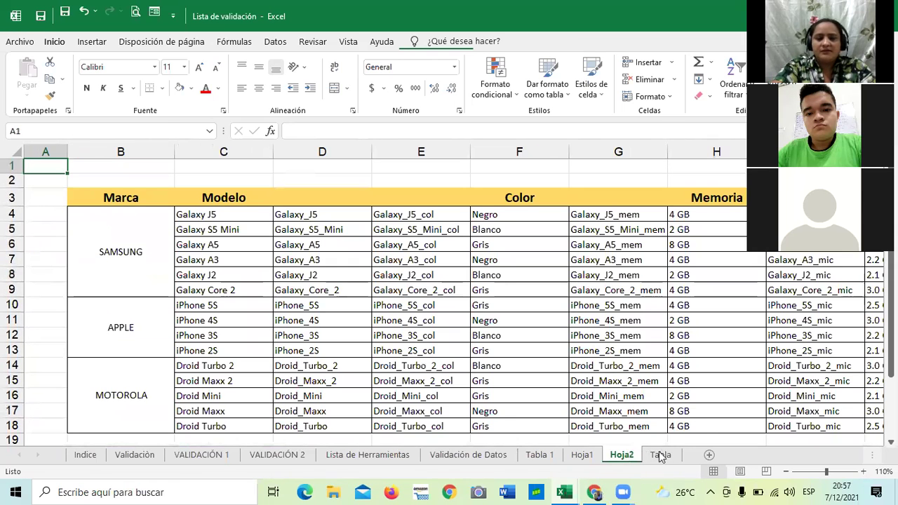
pyautogui.click(661, 454)
pyautogui.click(582, 455)
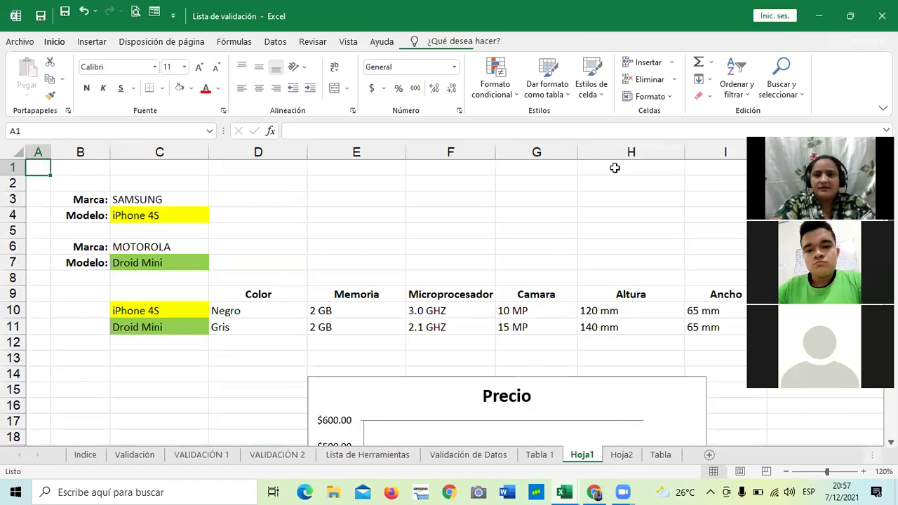
# Examine the Consolidar dialog and its list of available functions, closing it without consolidating anything.
pyautogui.click(279, 43)
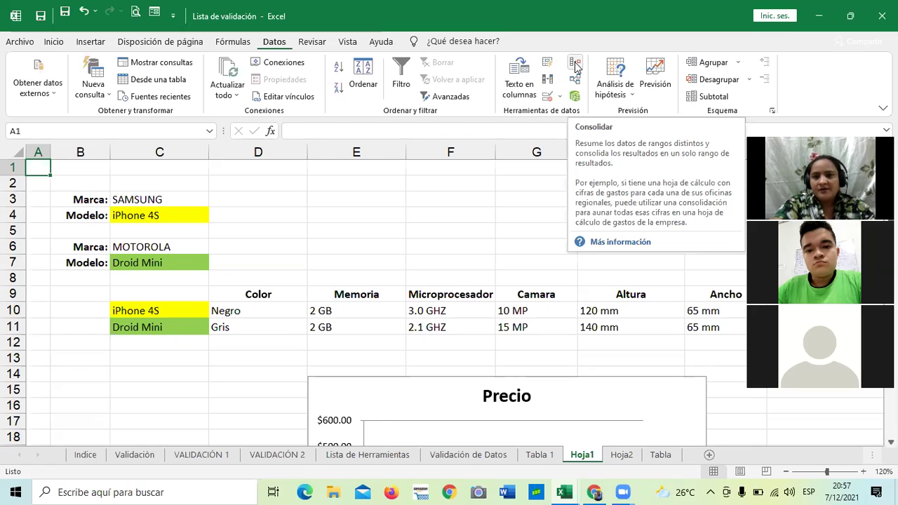
pyautogui.click(576, 64)
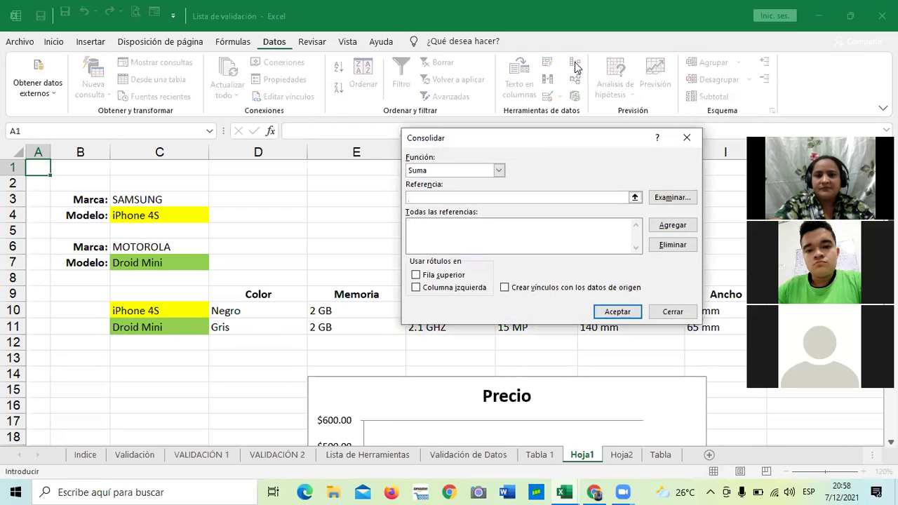
pyautogui.click(498, 171)
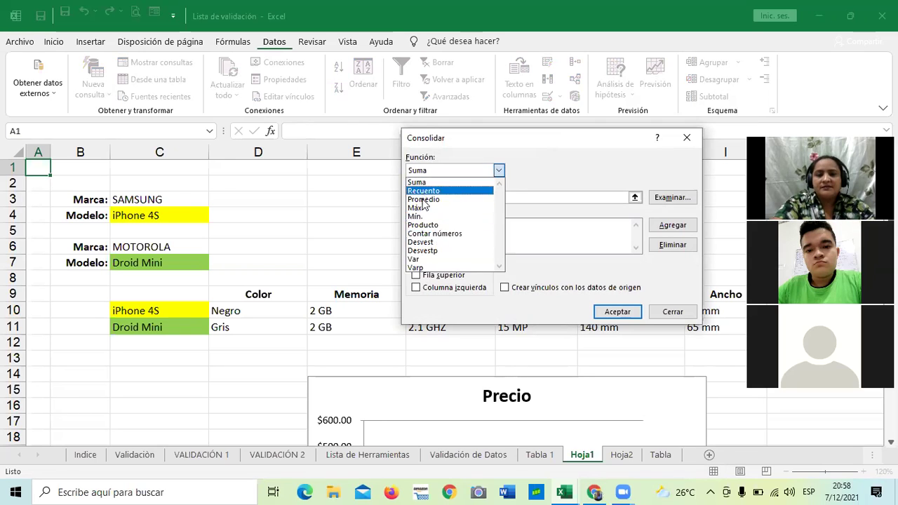
pyautogui.click(534, 167)
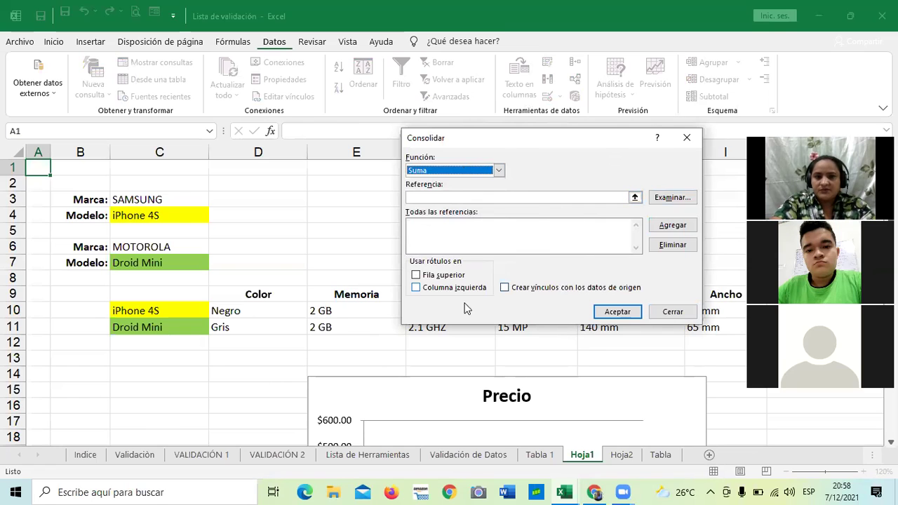
pyautogui.click(688, 138)
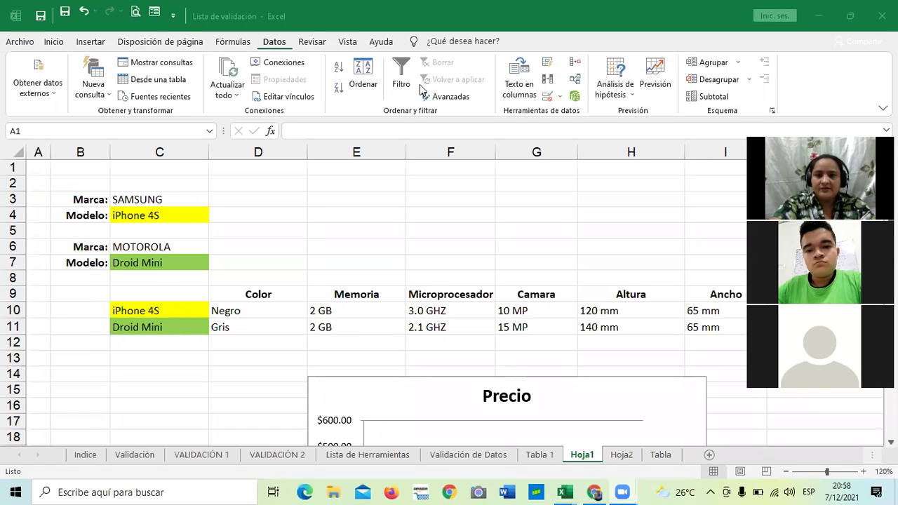
pyautogui.click(453, 211)
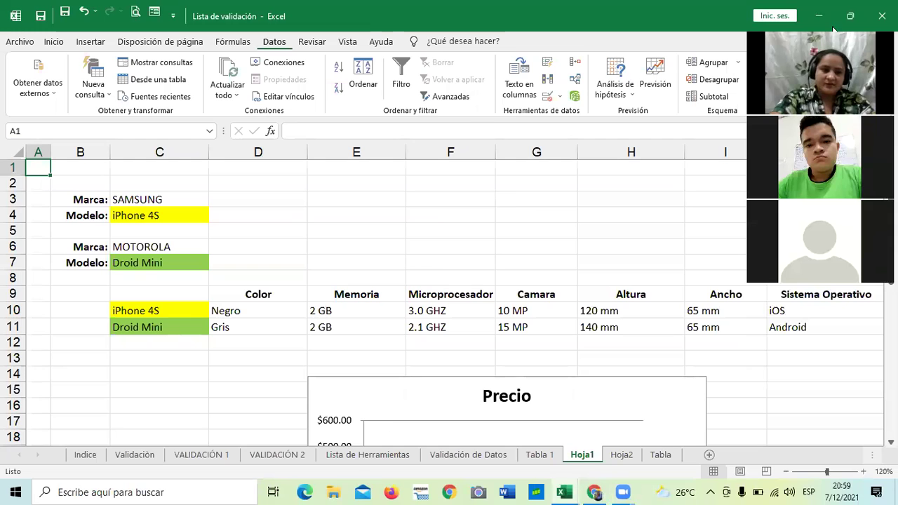
pyautogui.scroll(-2, 456, 329)
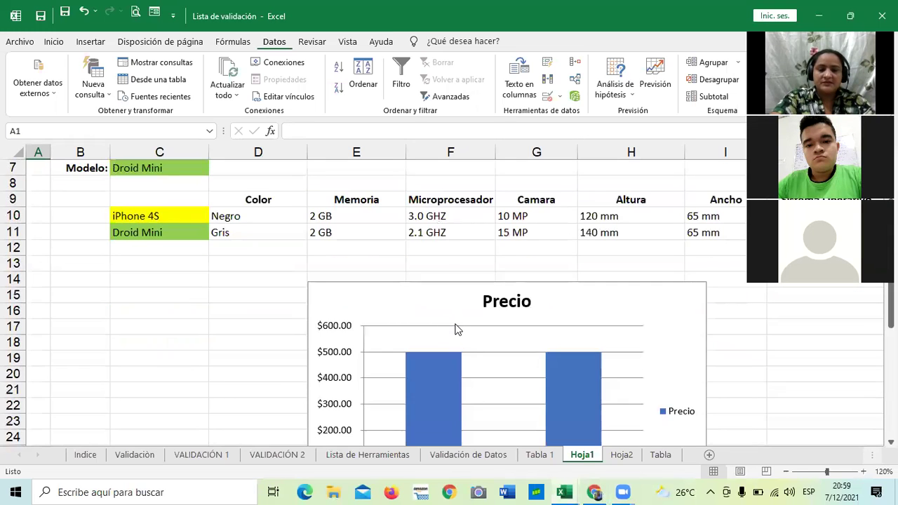
pyautogui.scroll(1, 455, 325)
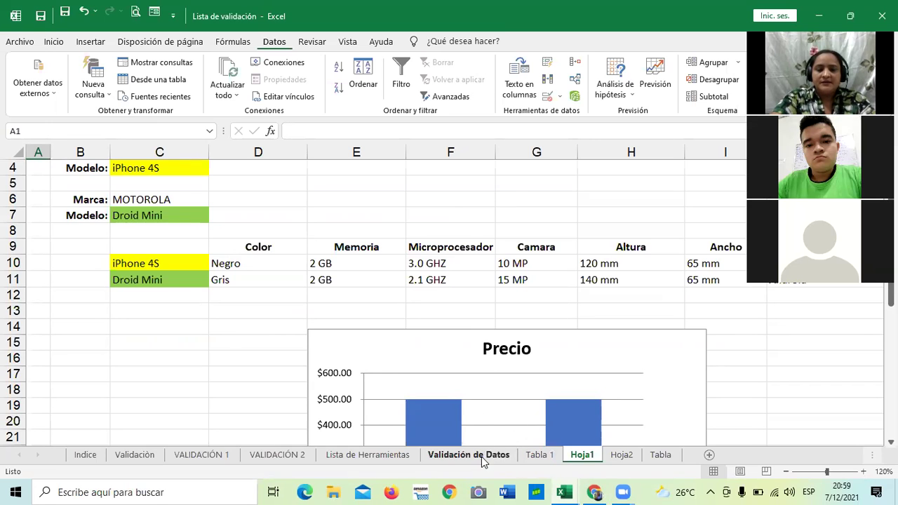
pyautogui.scroll(1, 444, 266)
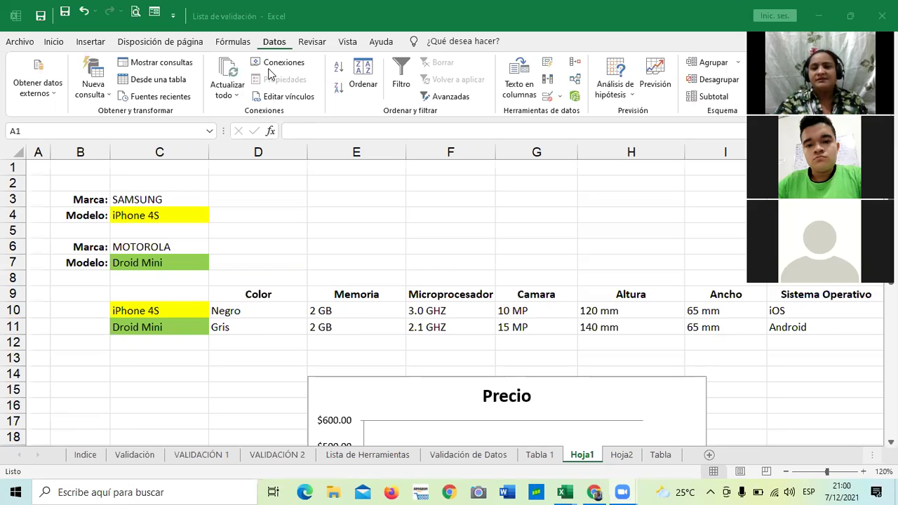
pyautogui.hotkey('alt', 'Tab')
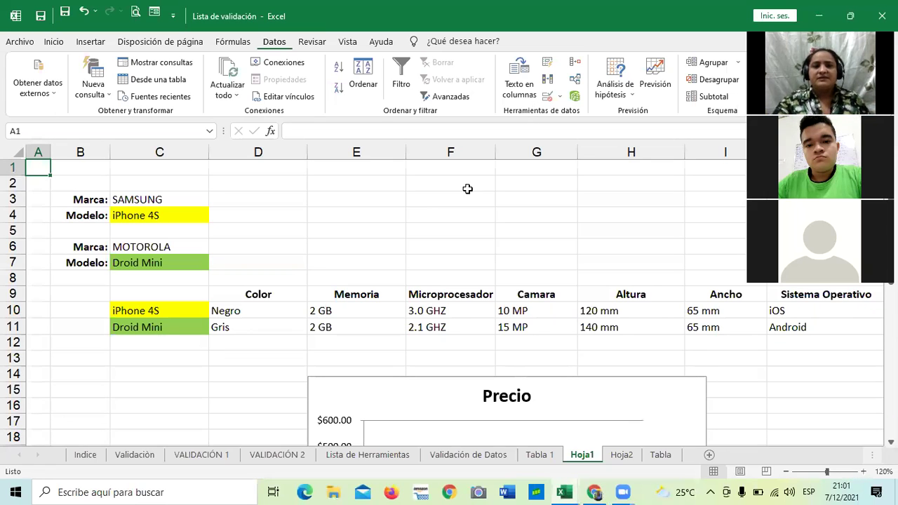
pyautogui.click(457, 197)
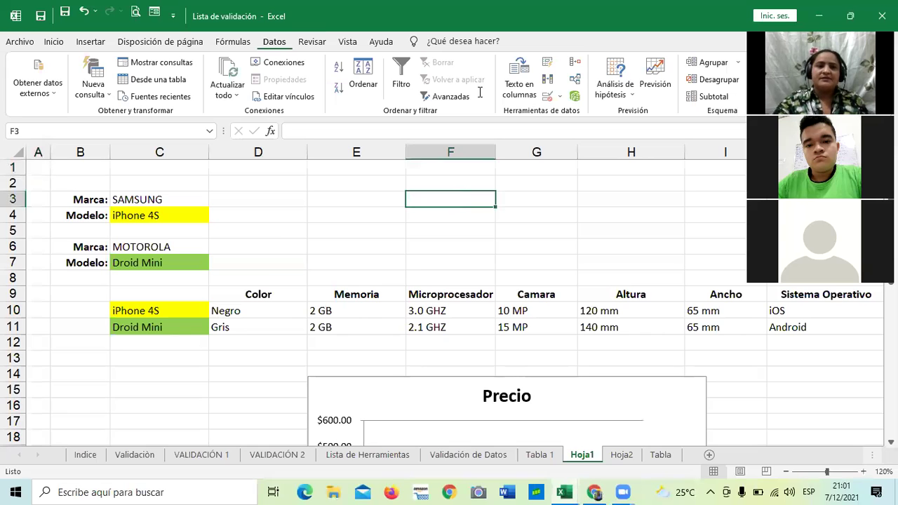
pyautogui.click(359, 194)
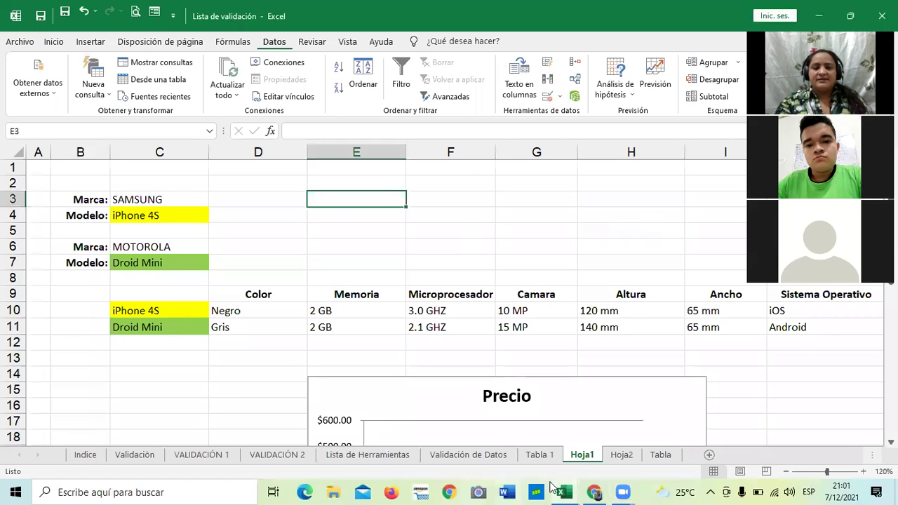
# Switch to the 4.2 Buscar y reemplazar (2) workbook containing the monthly sales table by vendor.
pyautogui.click(559, 489)
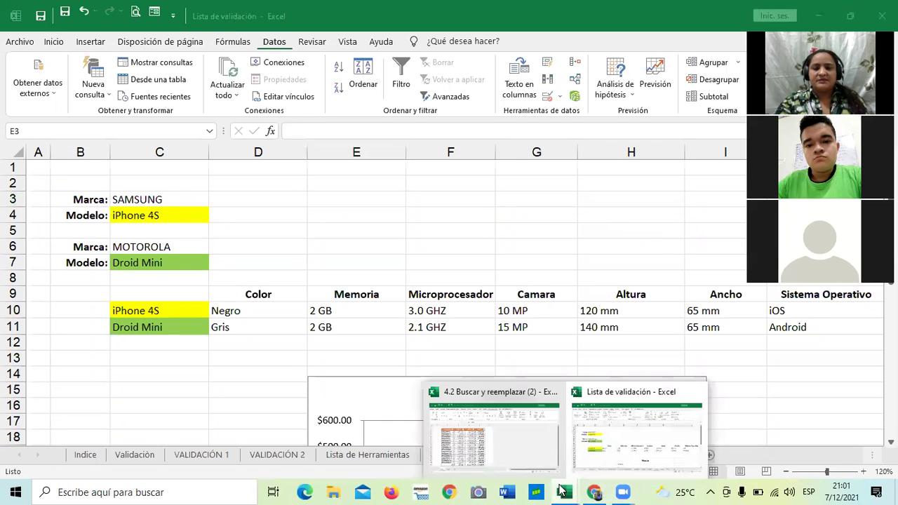
pyautogui.click(516, 437)
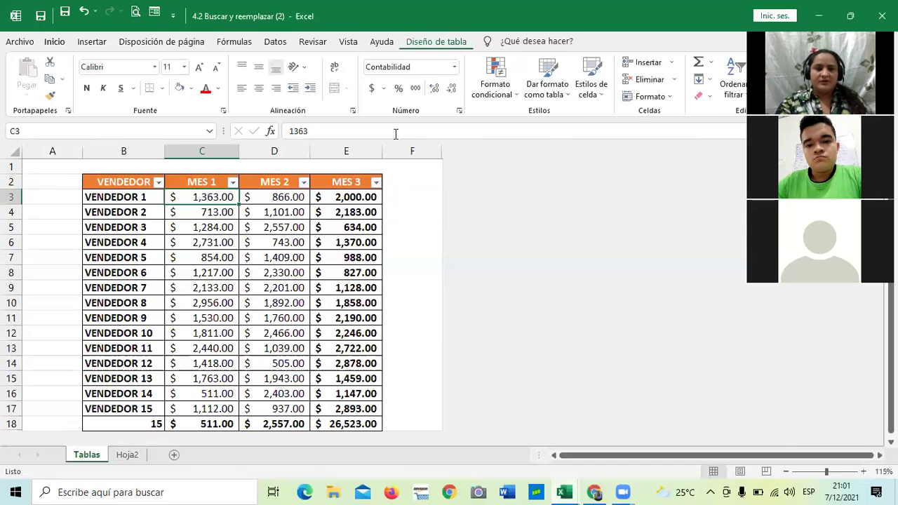